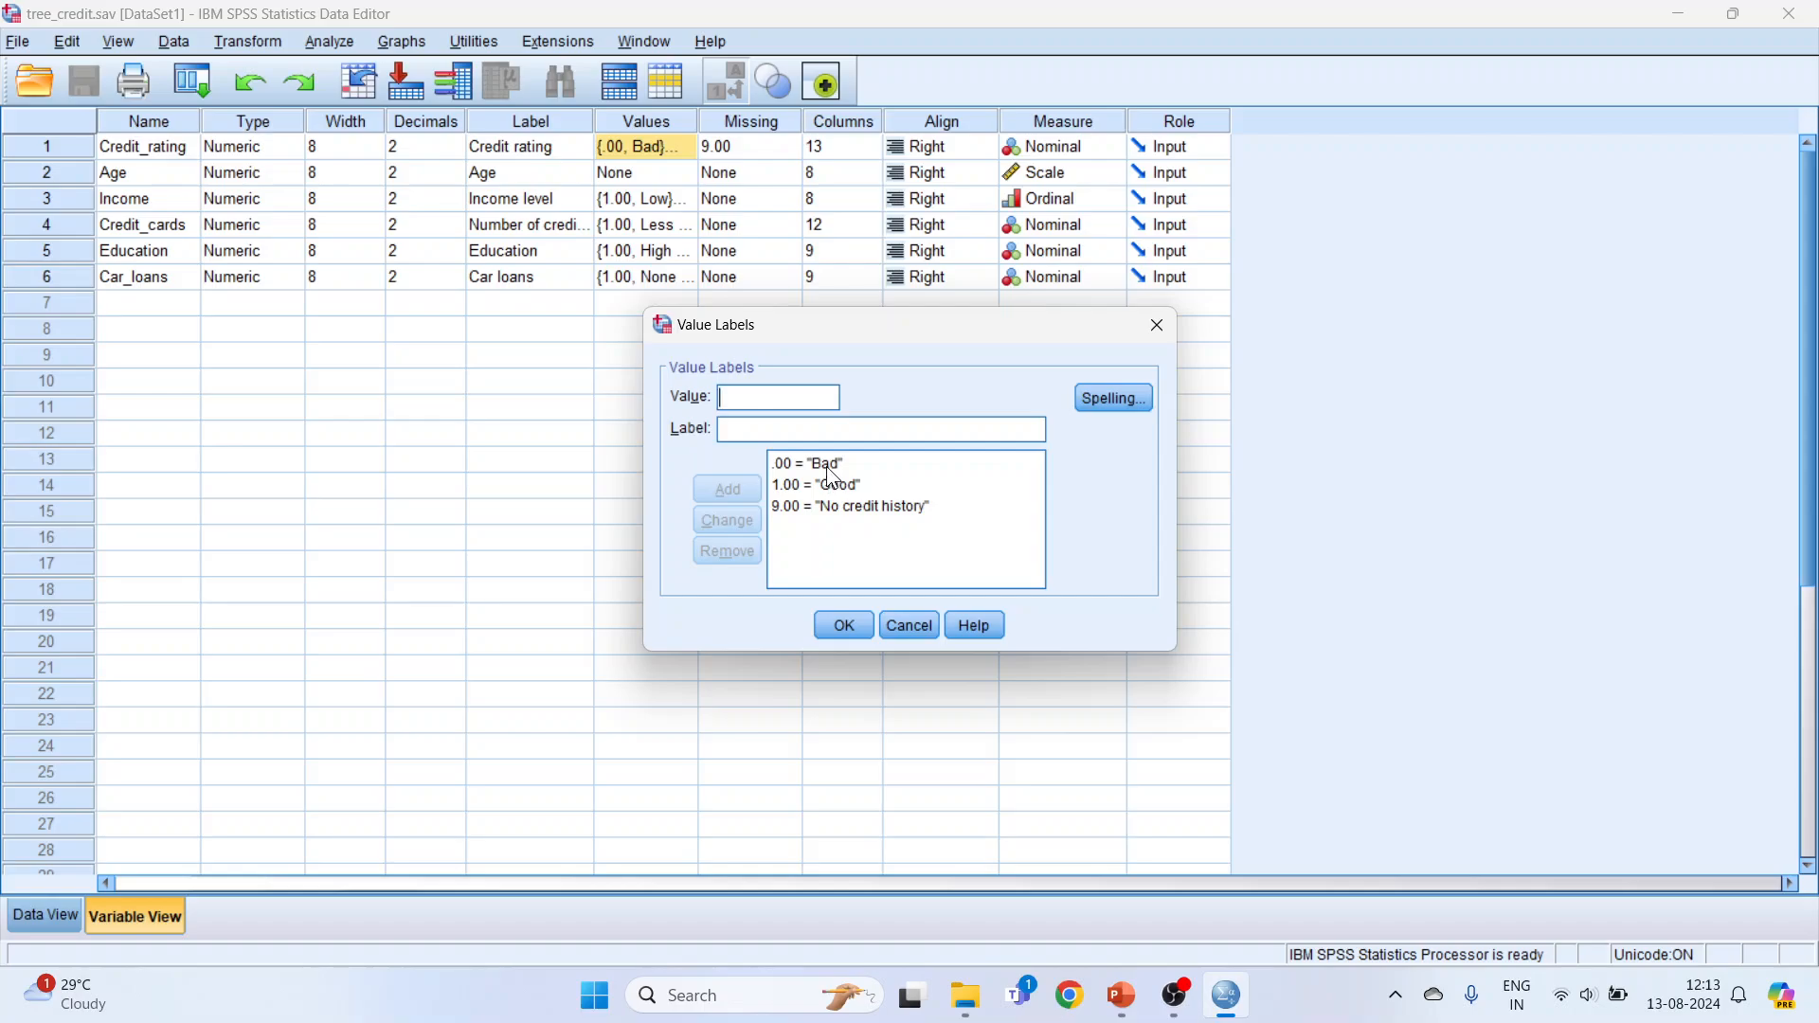
Step: Inspect each defined value label of the Credit_rating variable, leaving the definitions without changes
{"action": "left_click", "coordinate": [826, 466]}
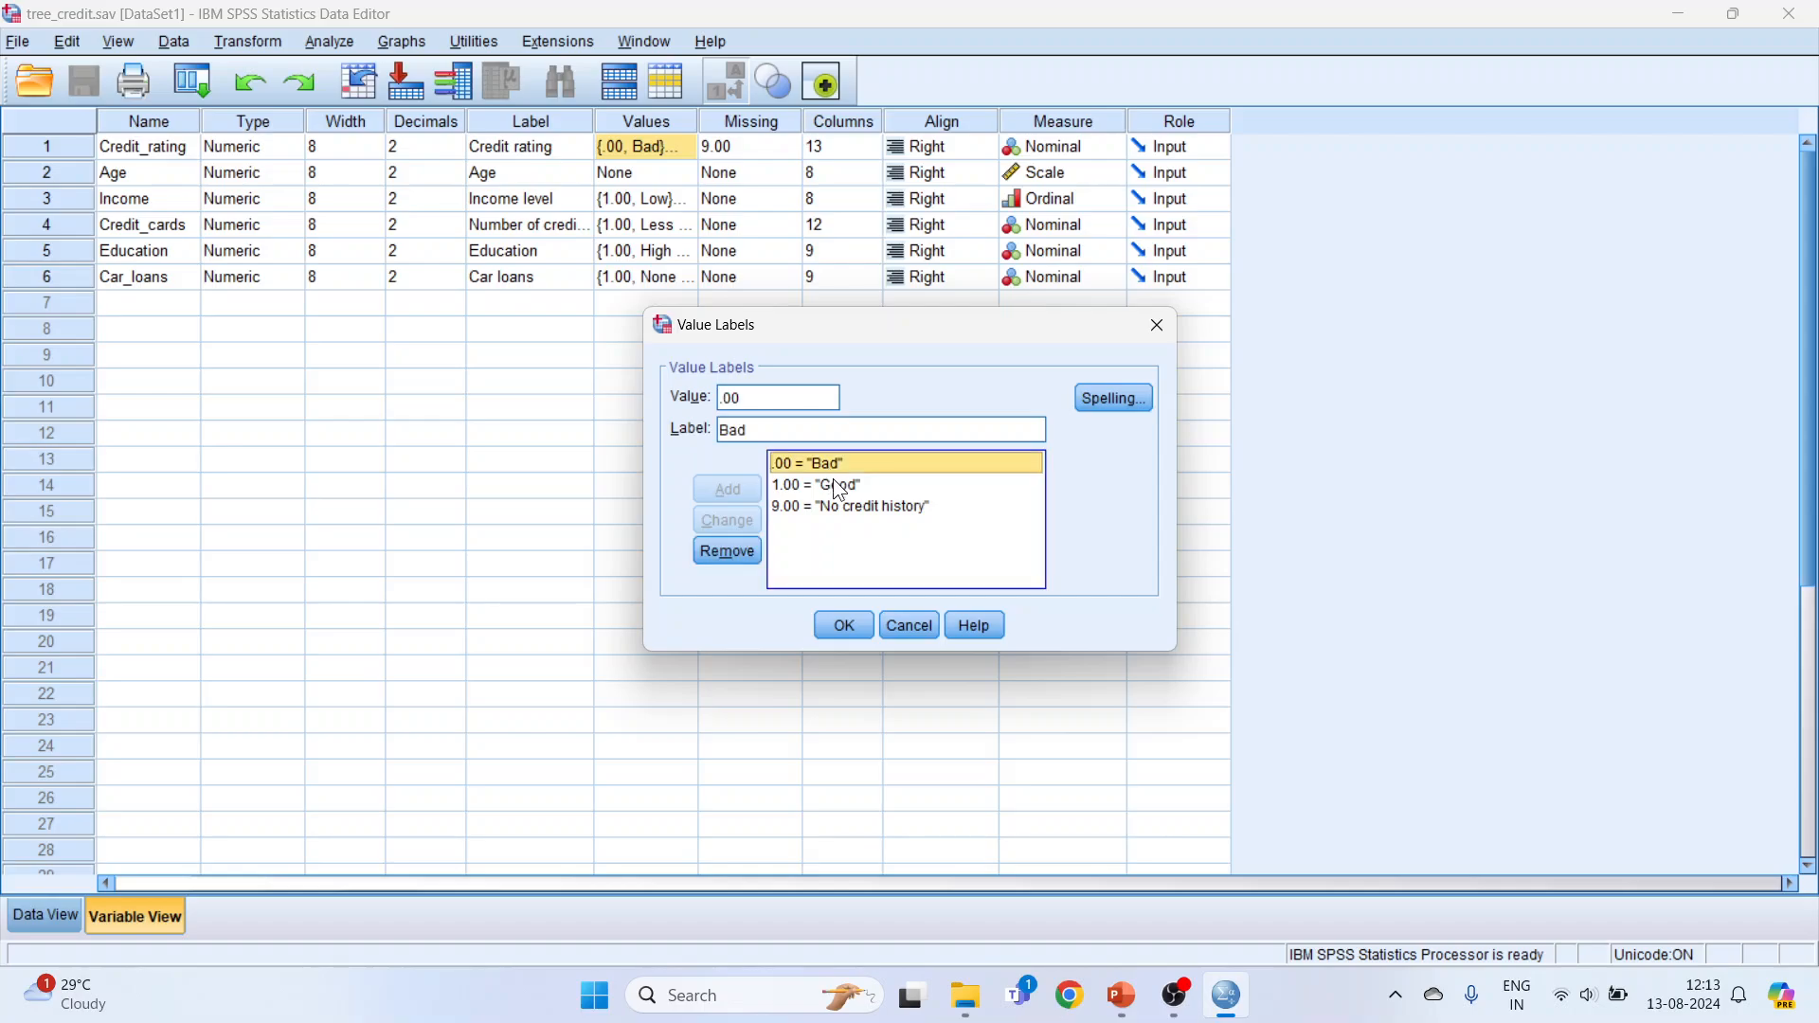
{"action": "left_click", "coordinate": [839, 486]}
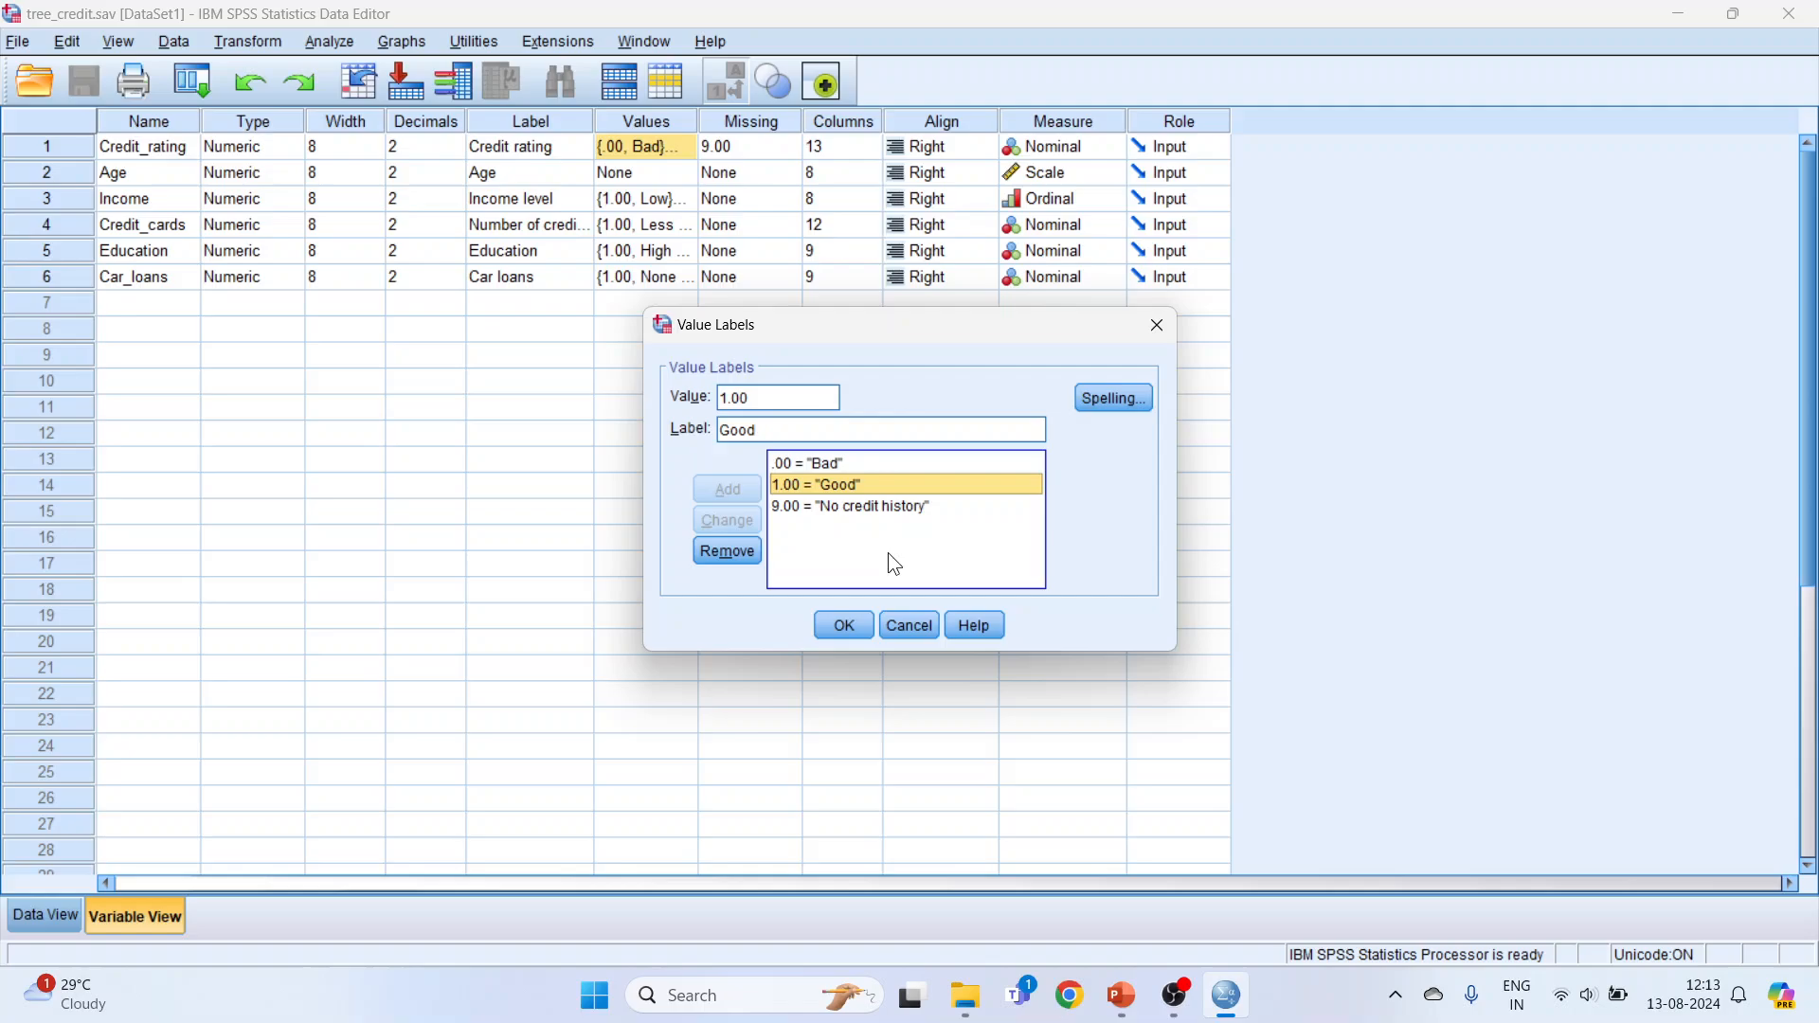
{"action": "left_click", "coordinate": [862, 506]}
{"action": "left_click", "coordinate": [925, 633]}
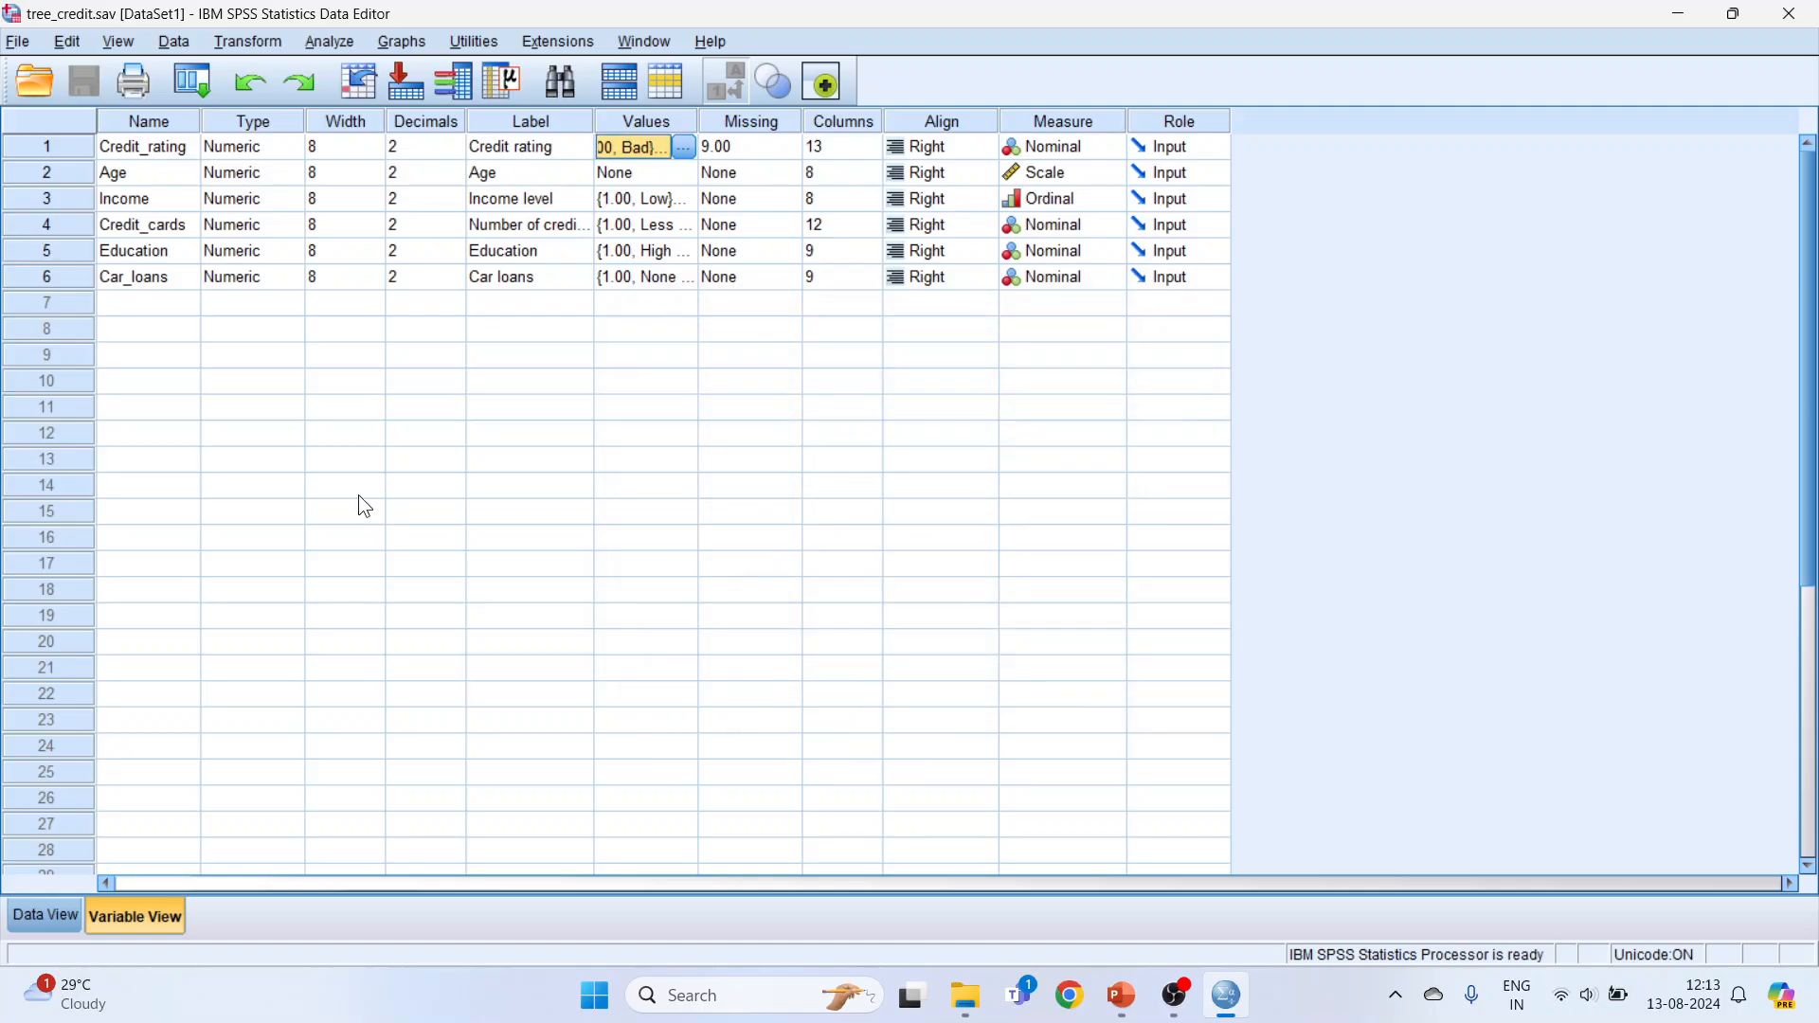
Step: Examine the case data for the Age, Income, Credit_cards, Education and Car_loans variables
{"action": "left_click", "coordinate": [54, 910]}
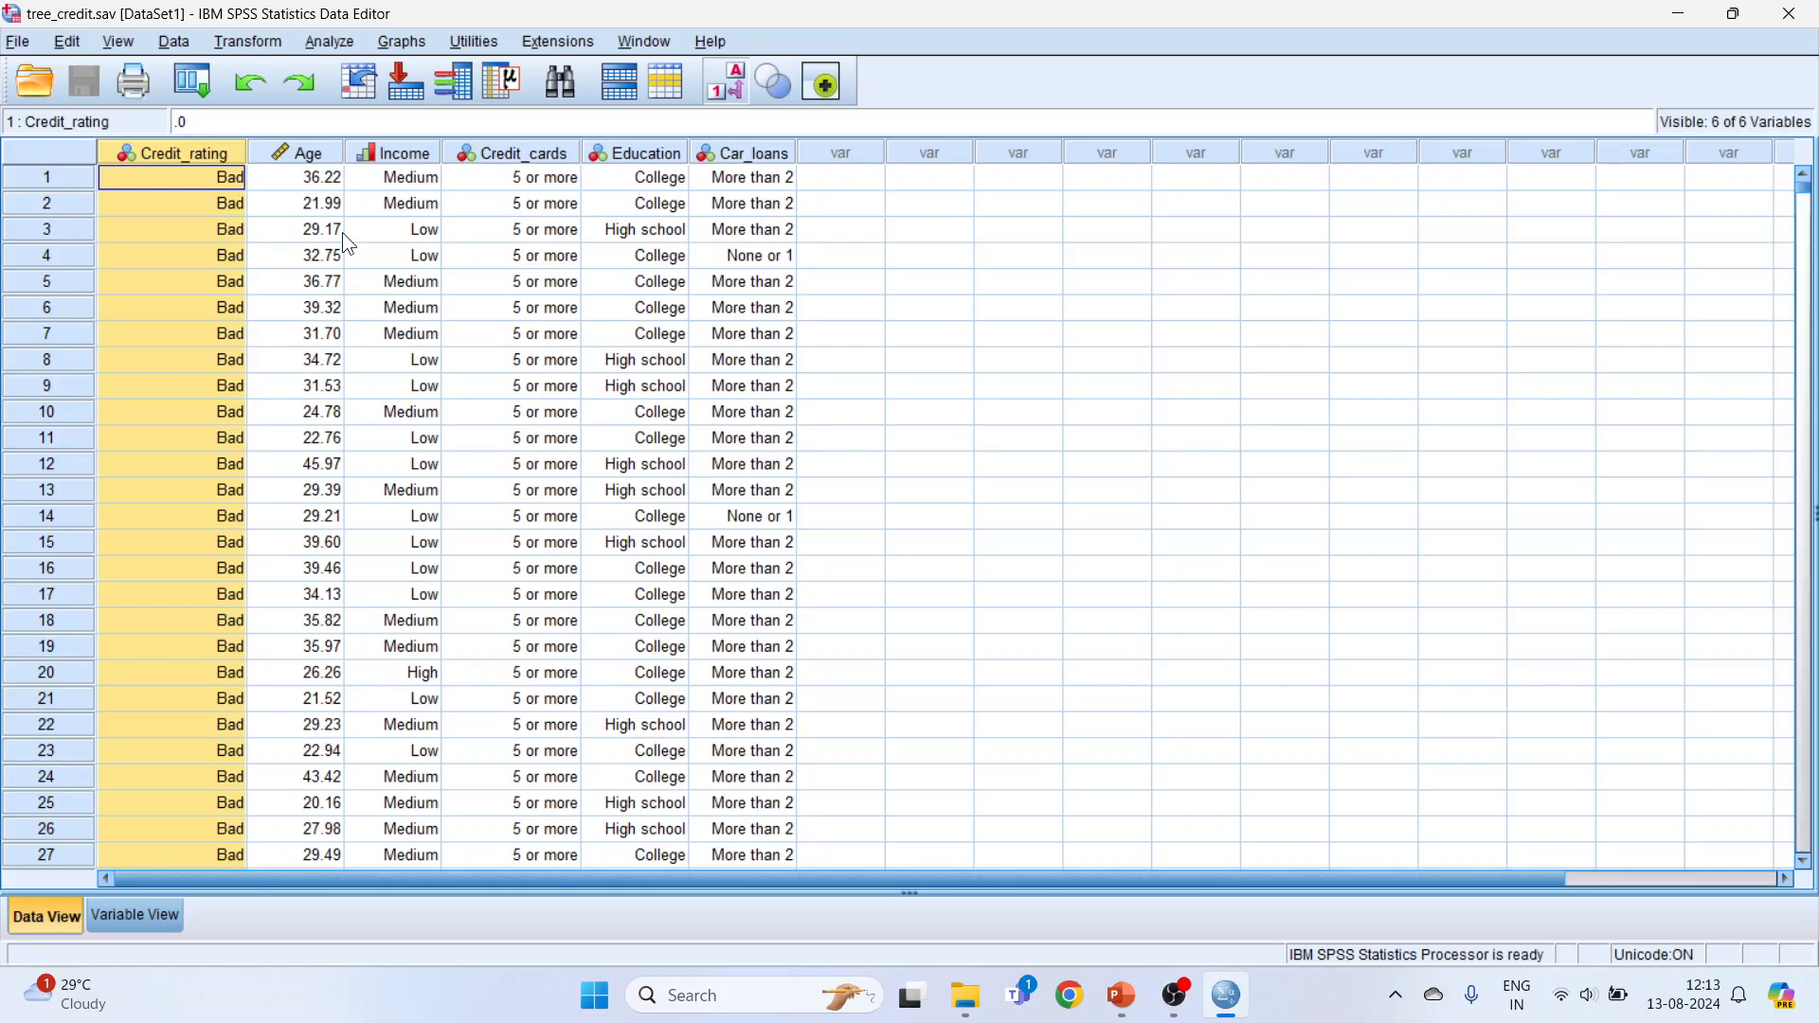
{"action": "left_click", "coordinate": [334, 161]}
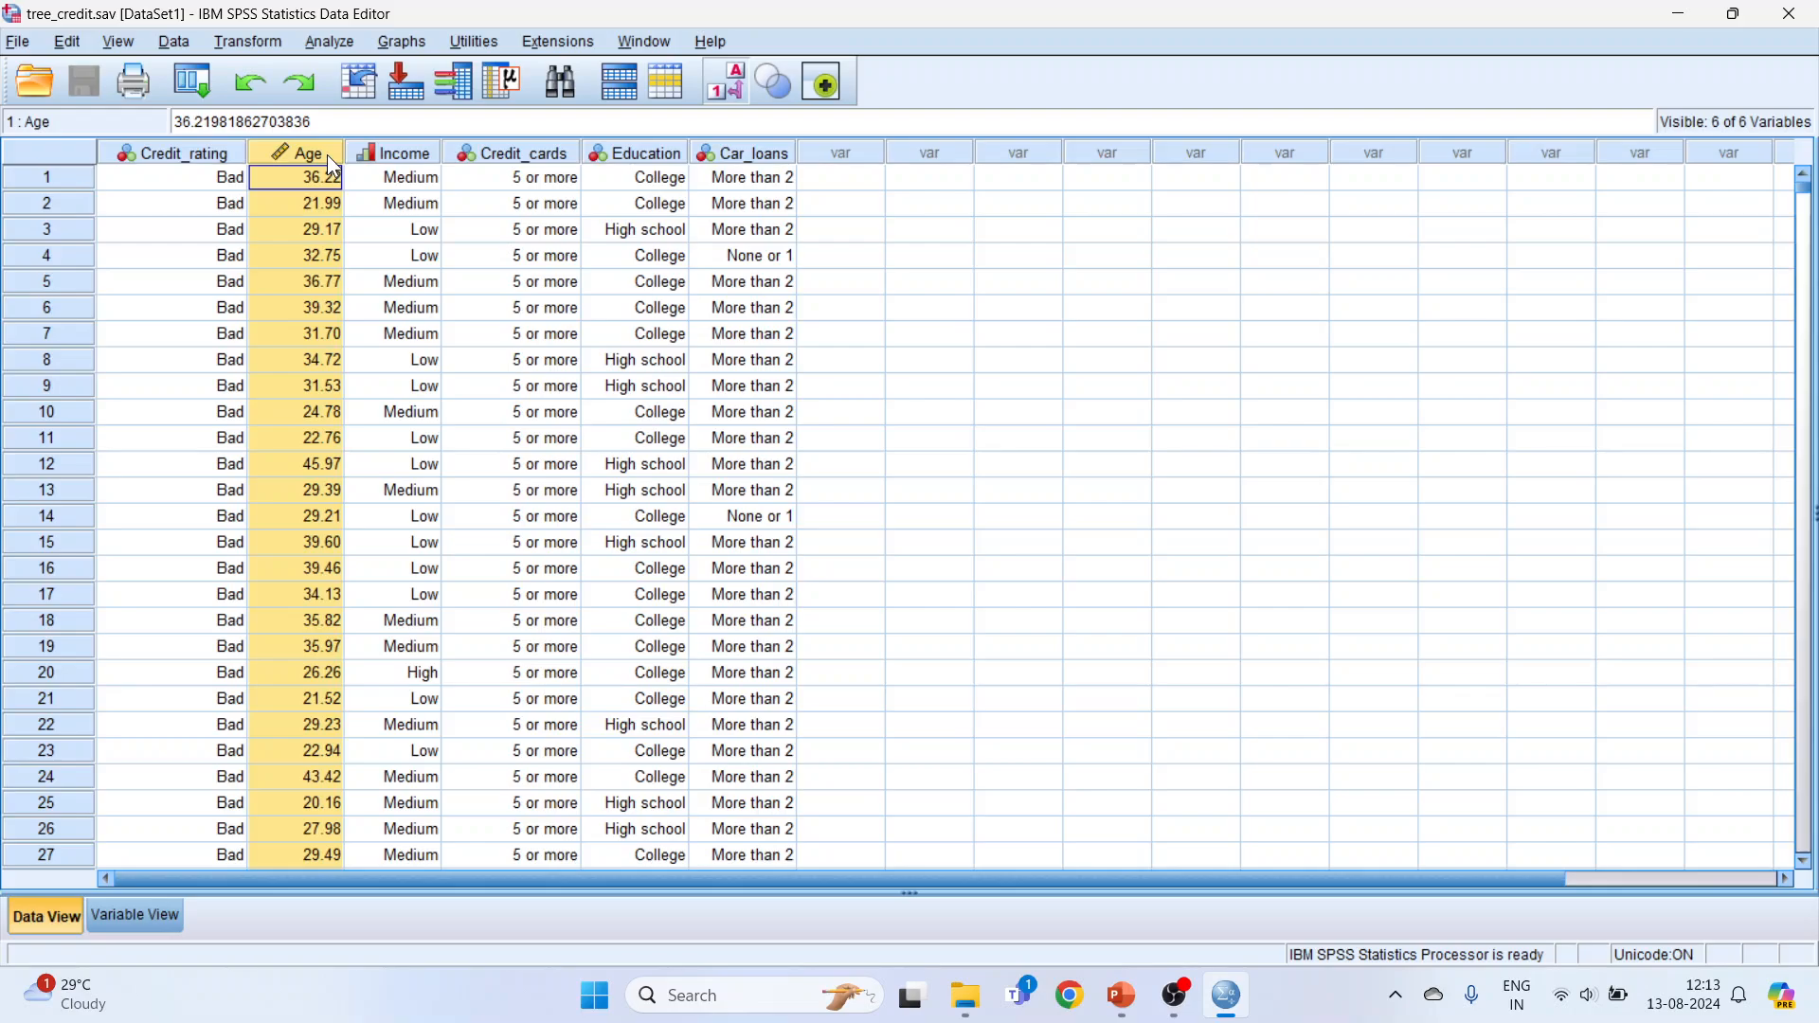
{"action": "left_click", "coordinate": [406, 159]}
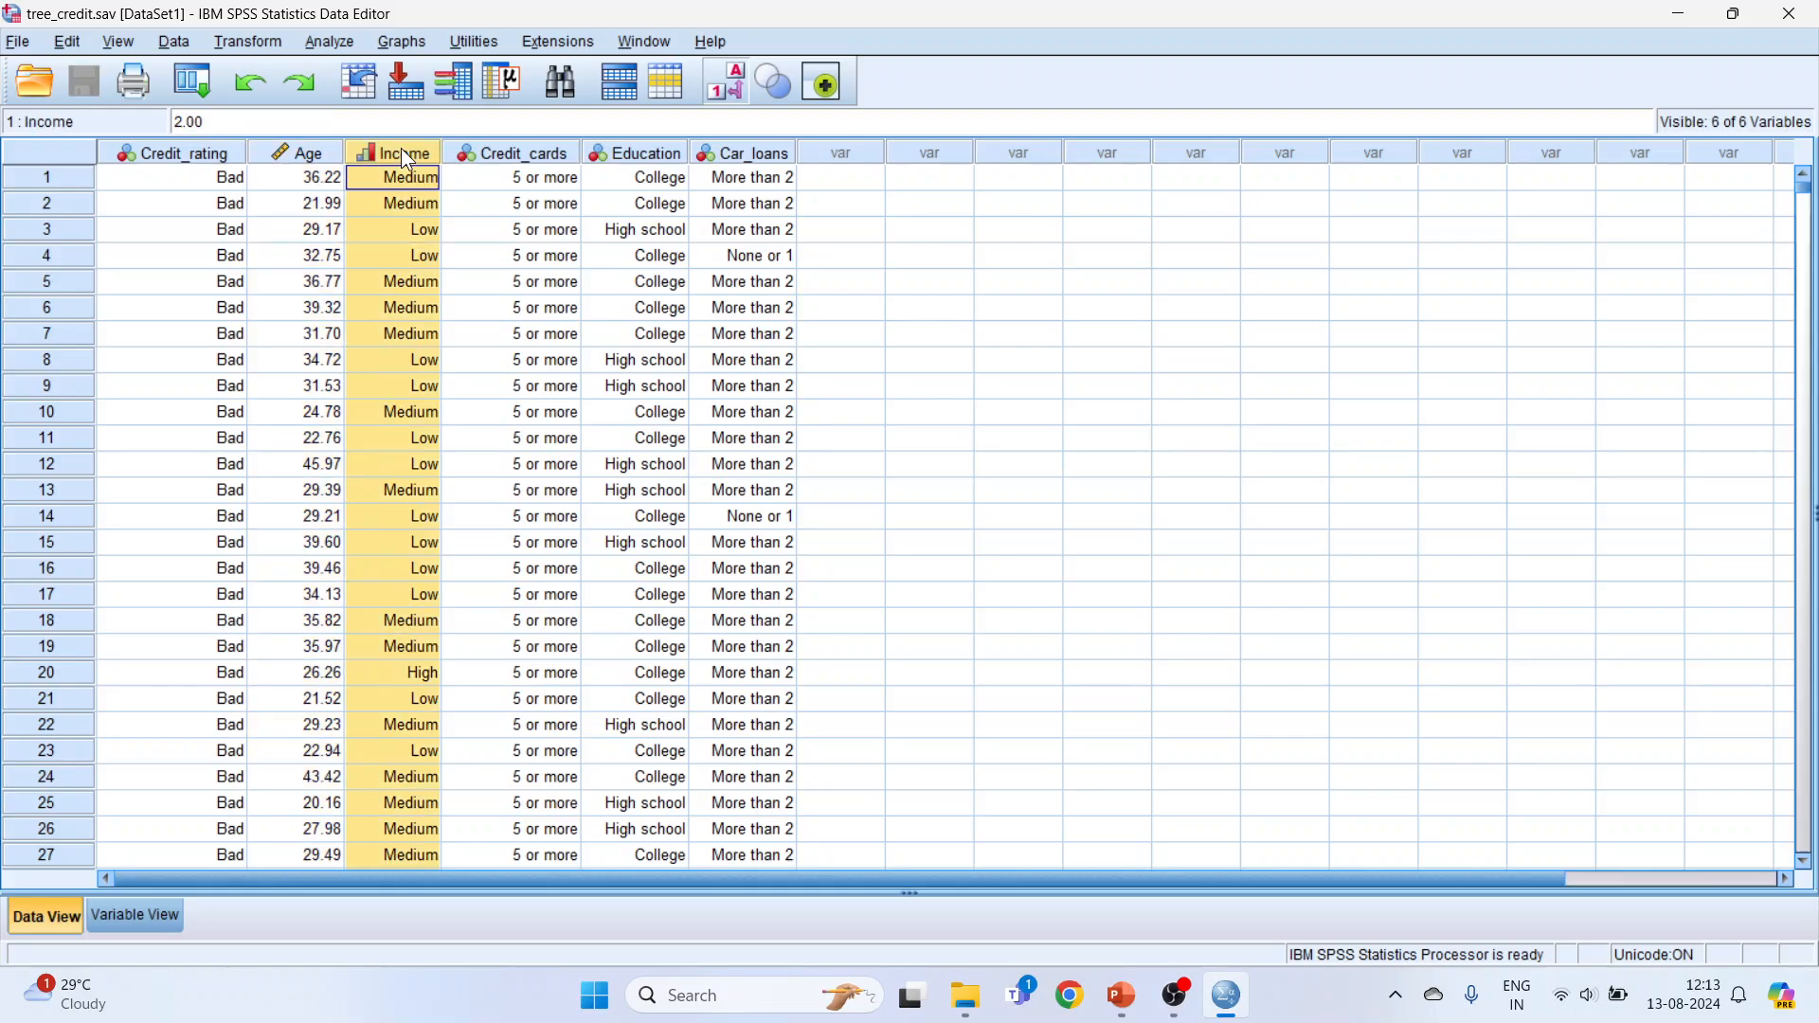
{"action": "left_click", "coordinate": [551, 157]}
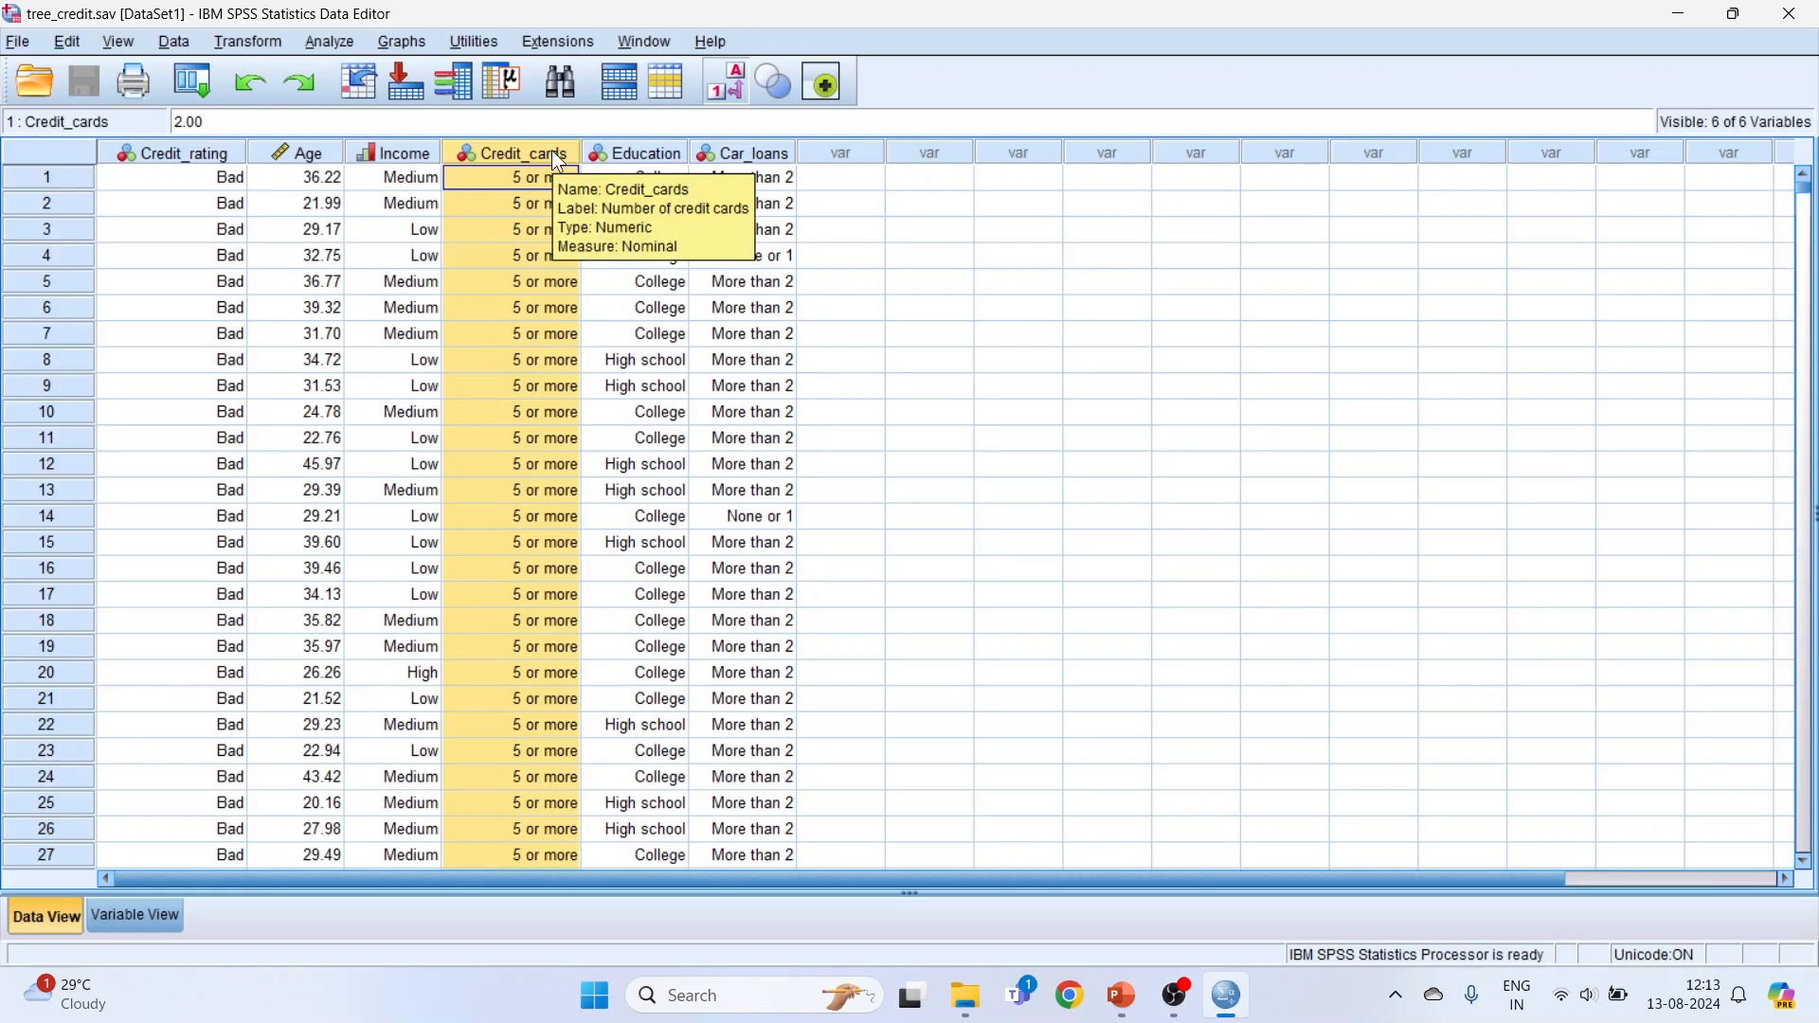
{"action": "left_click", "coordinate": [651, 157]}
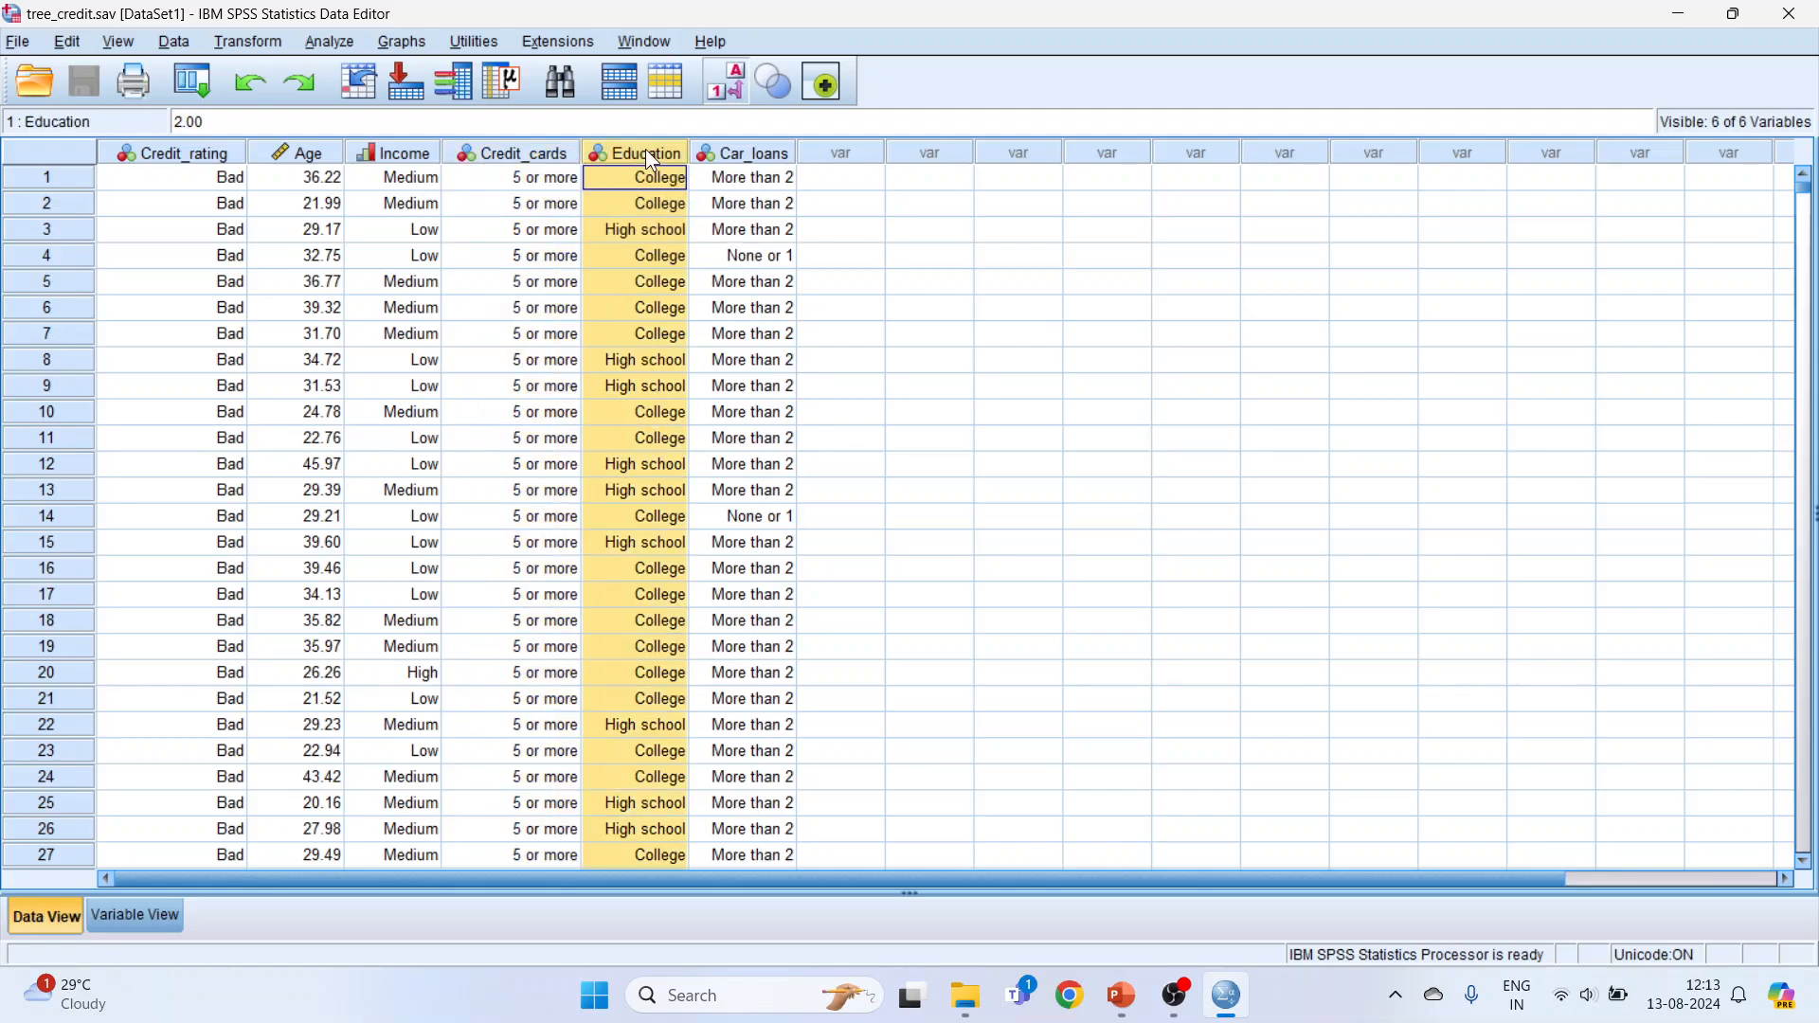
{"action": "left_click", "coordinate": [747, 154]}
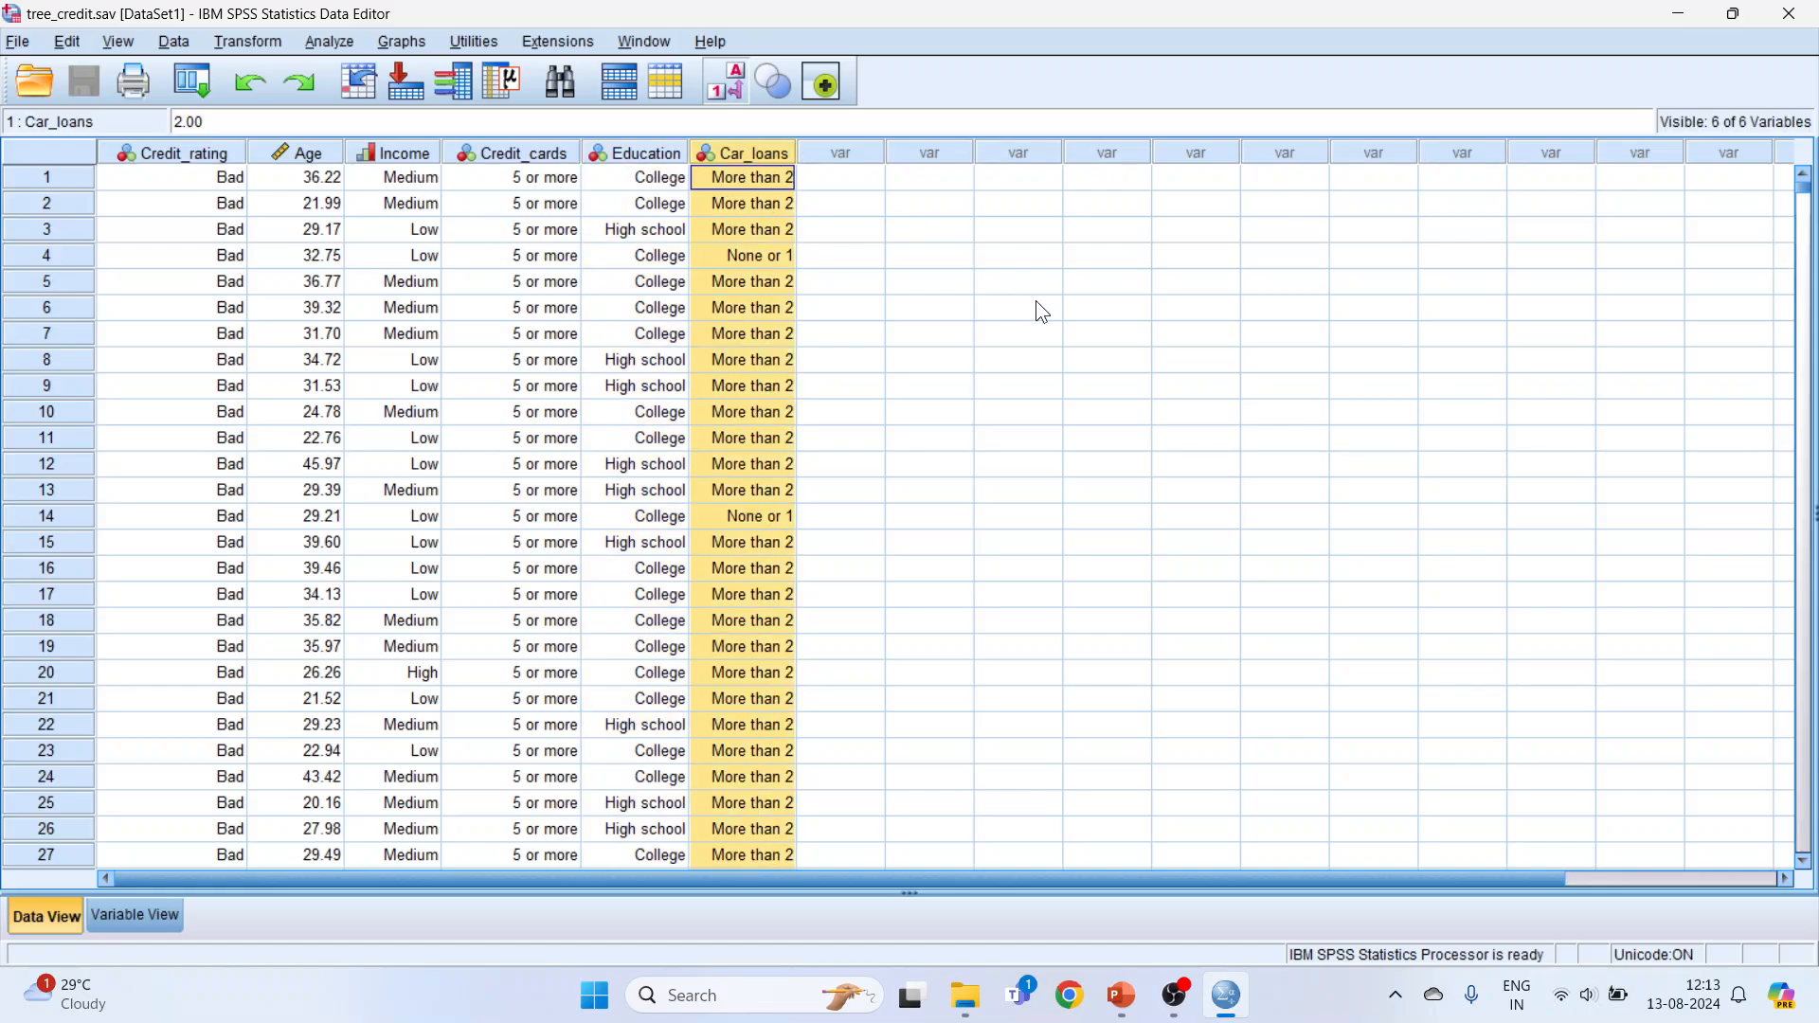
{"action": "left_click", "coordinate": [1043, 310]}
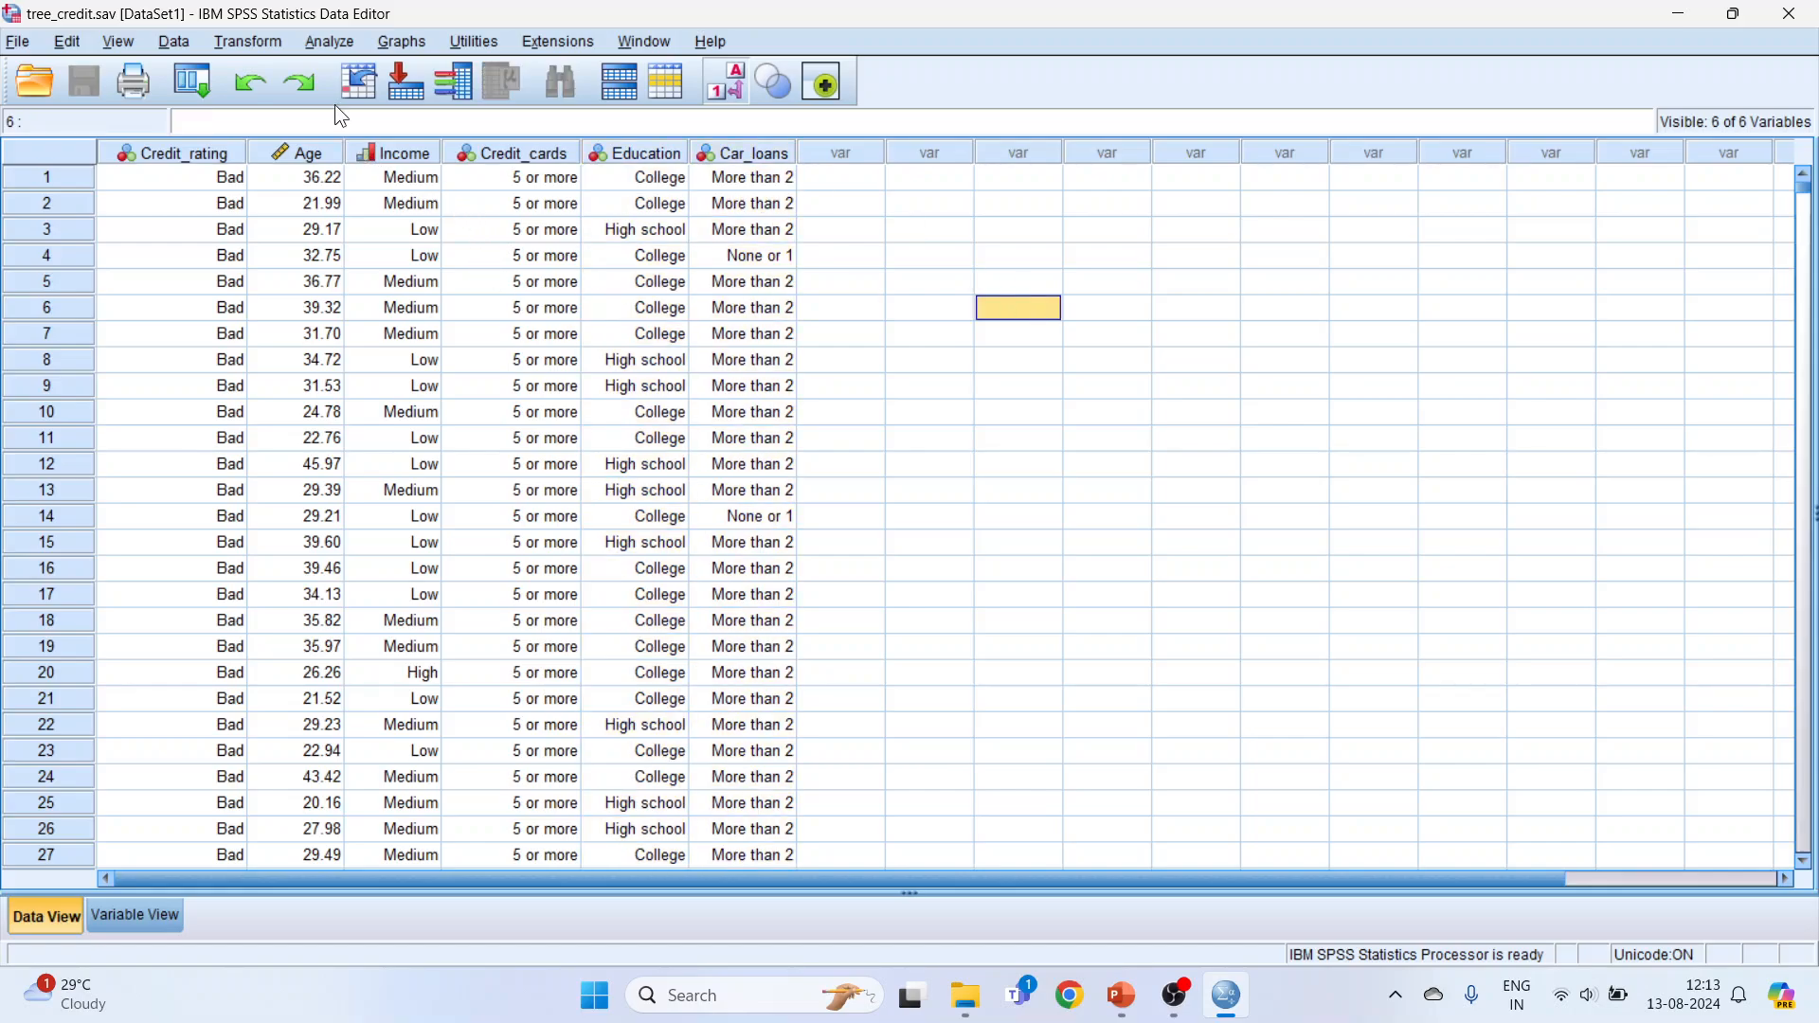
Step: Start a Decision Tree classification analysis and reset its setup to the defaults
{"action": "left_click", "coordinate": [330, 43]}
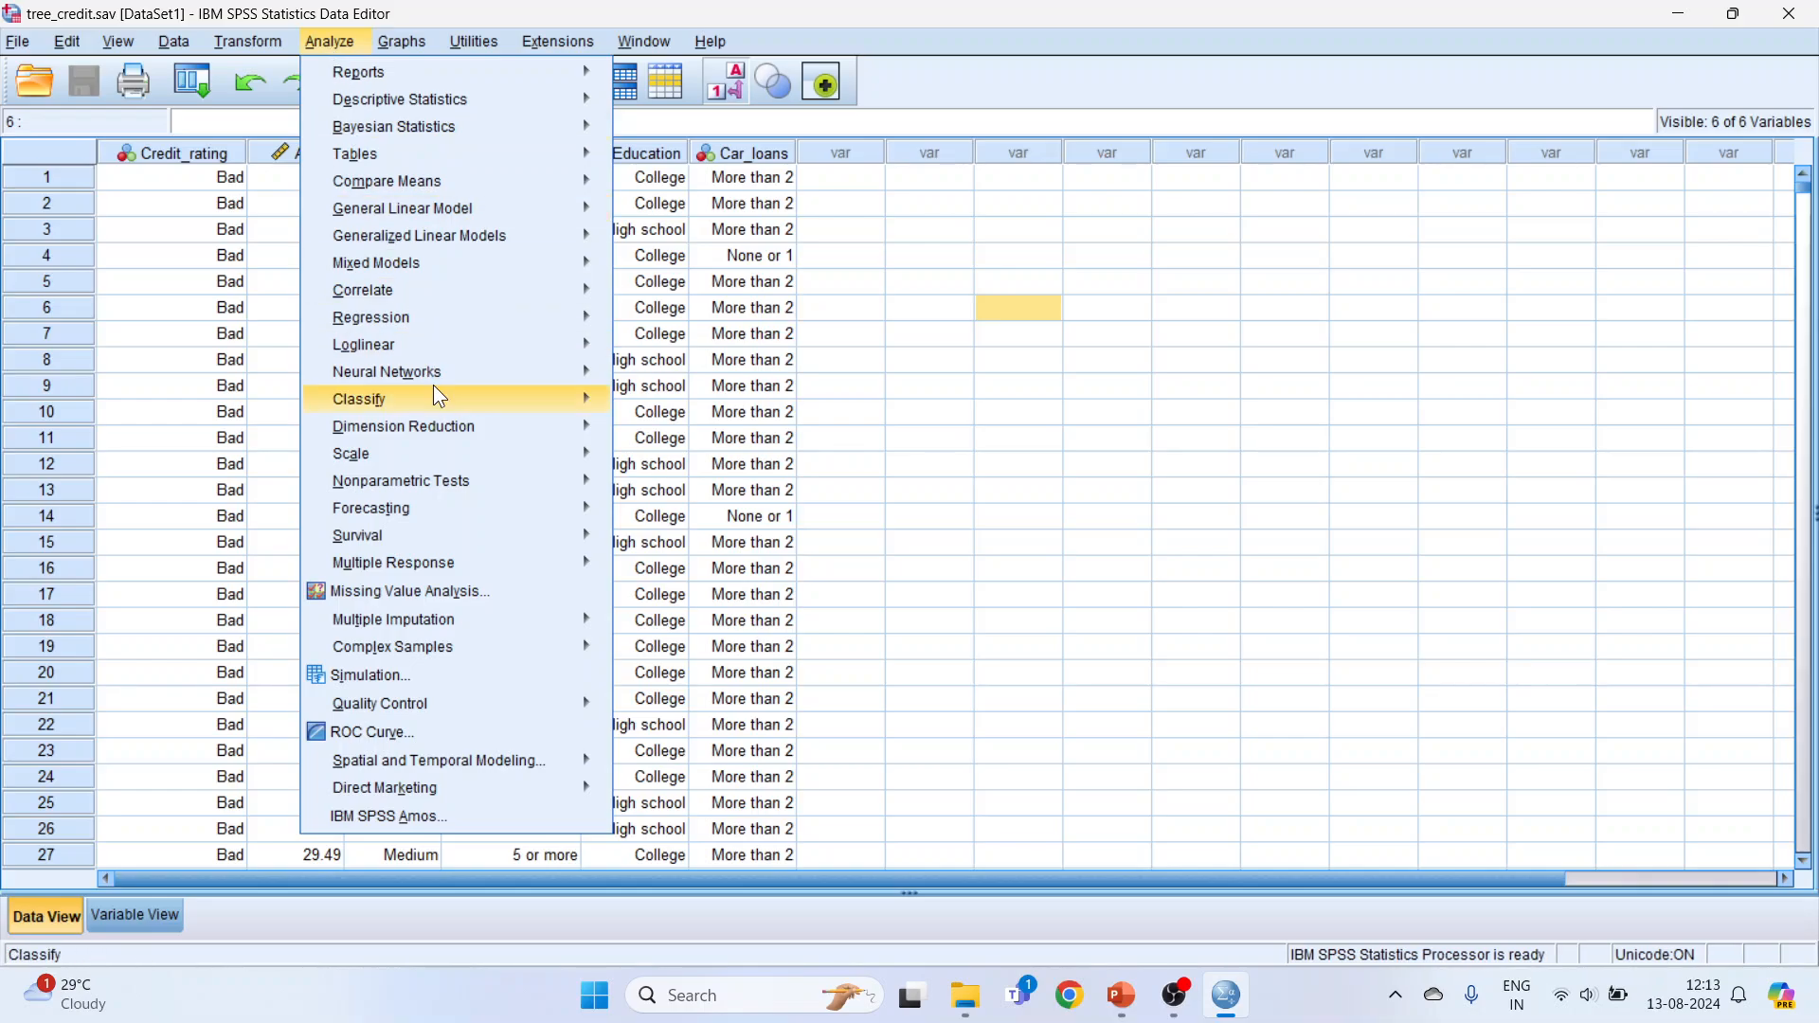
{"action": "mouse_move", "coordinate": [438, 396]}
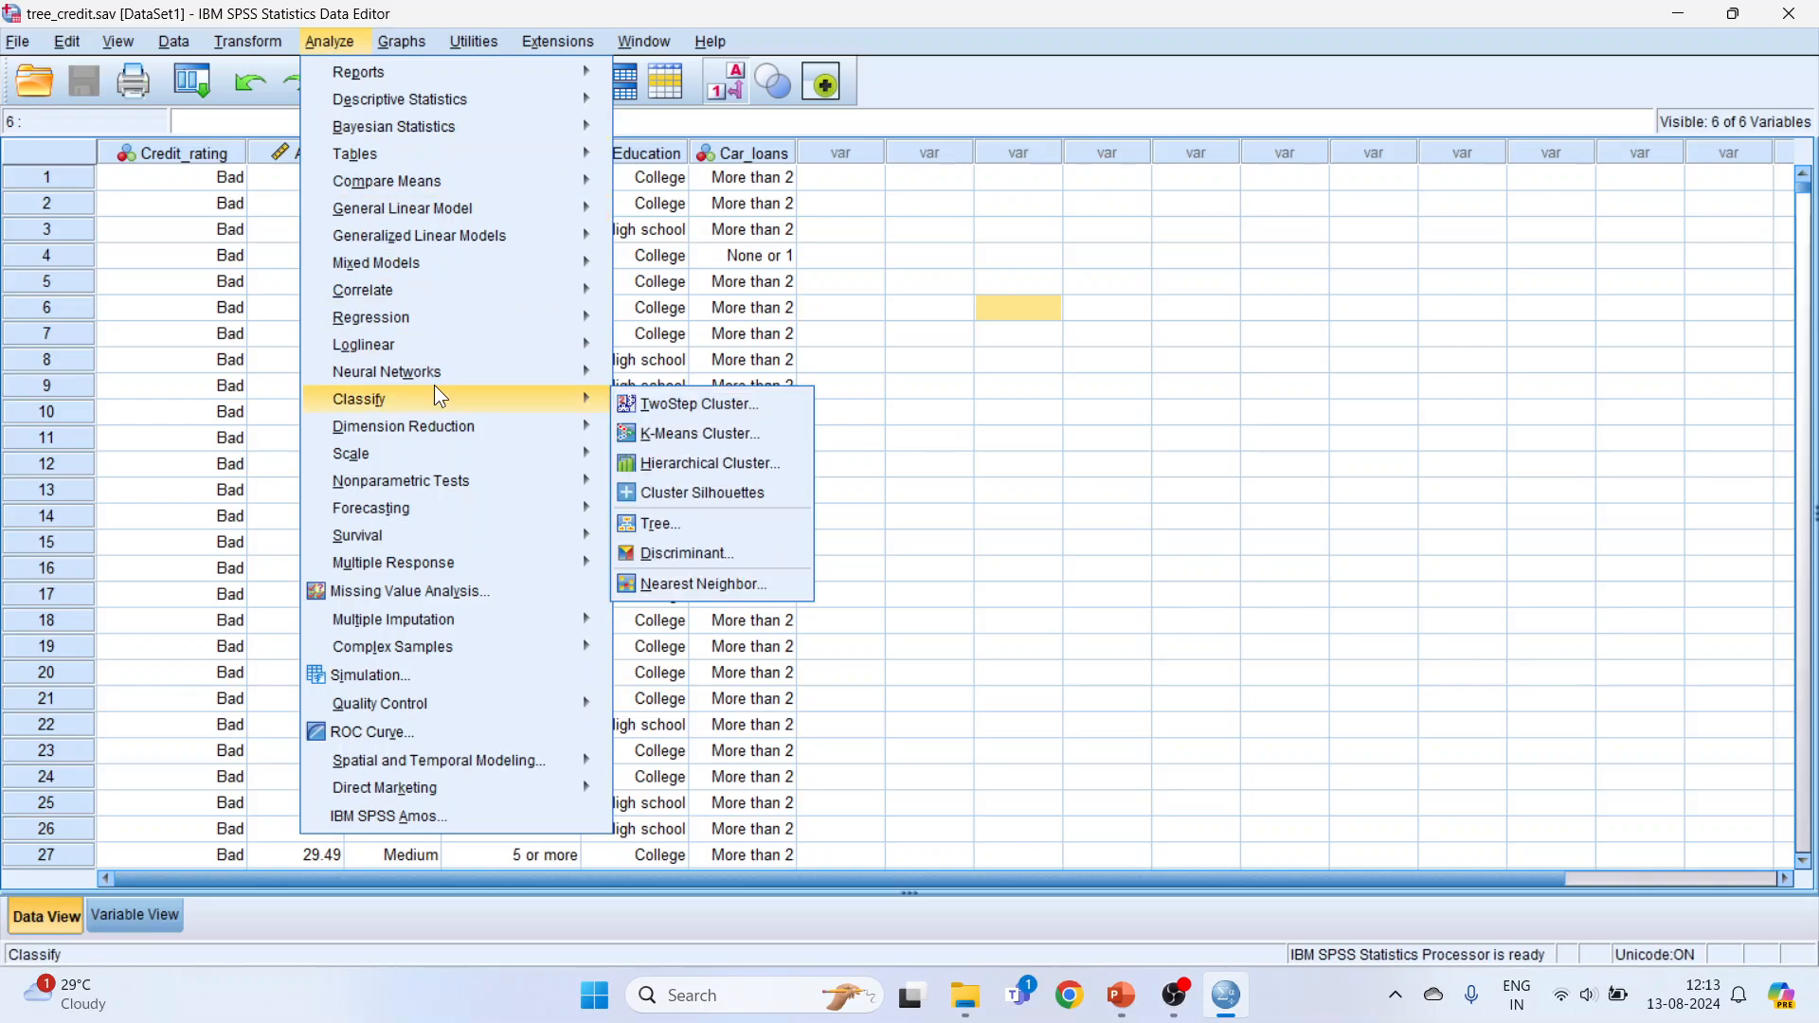
{"action": "left_click", "coordinate": [700, 531]}
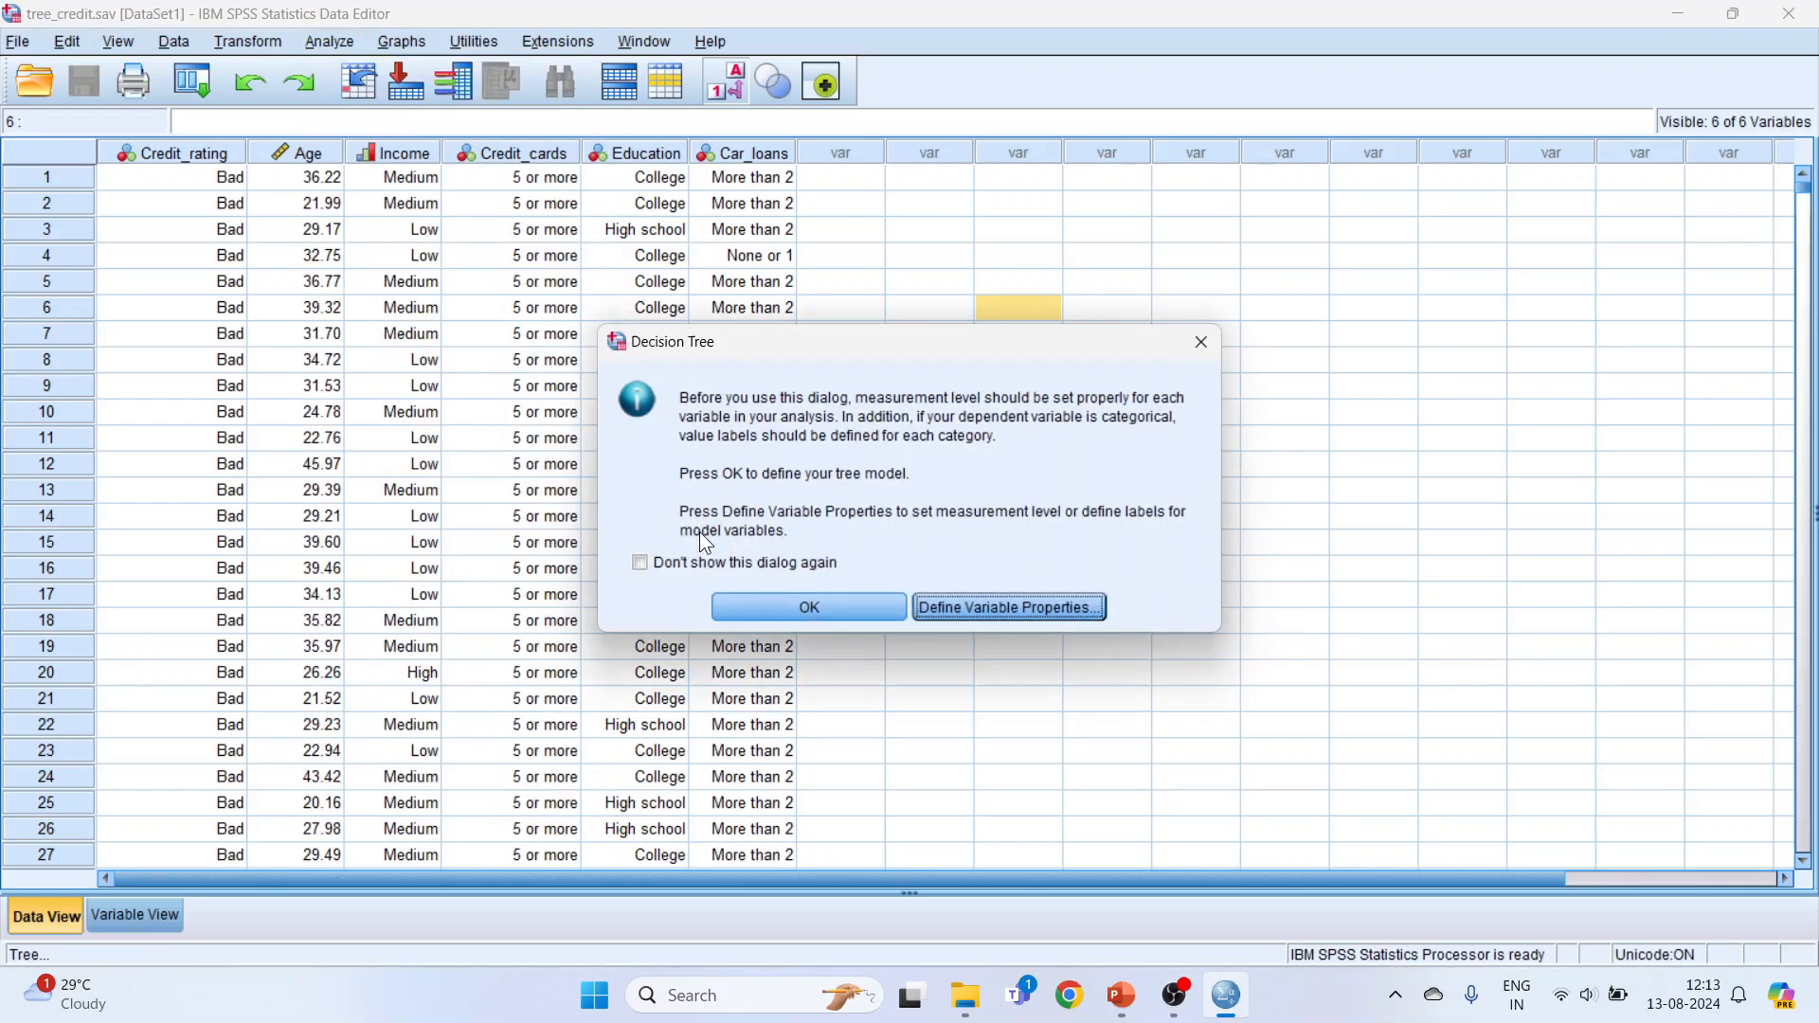
{"action": "left_click", "coordinate": [790, 612]}
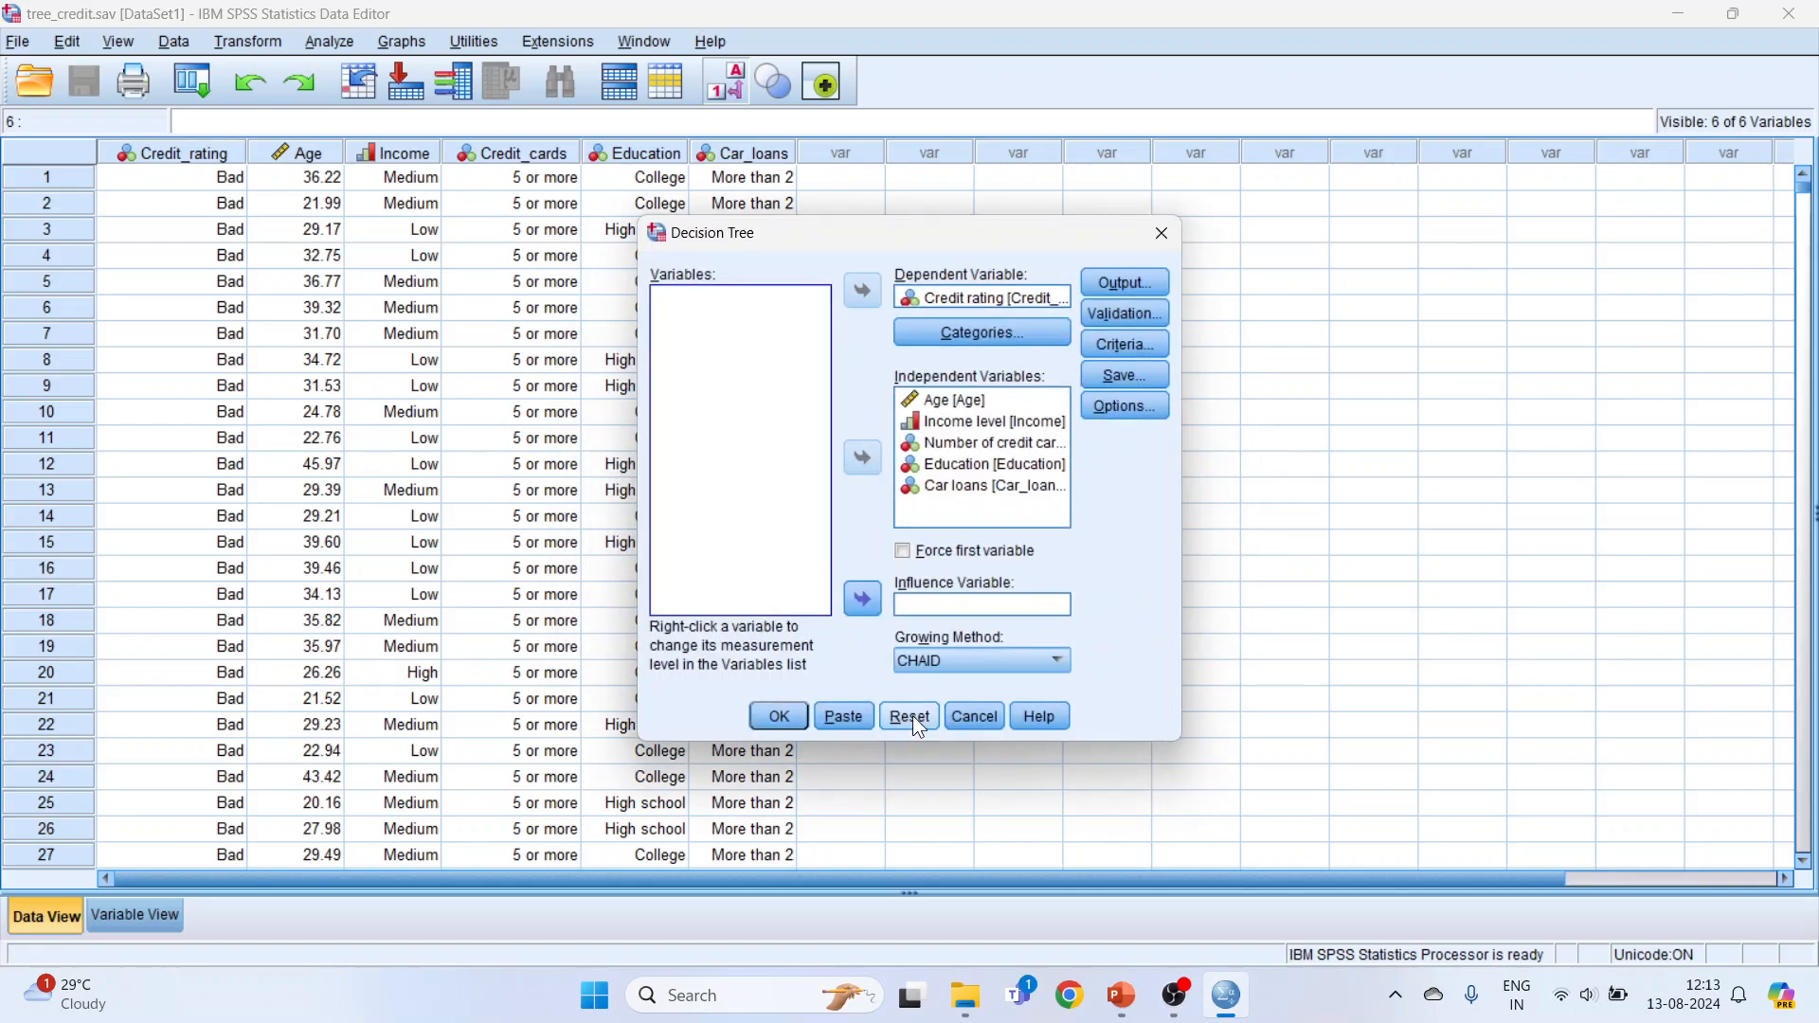
{"action": "left_click", "coordinate": [915, 719]}
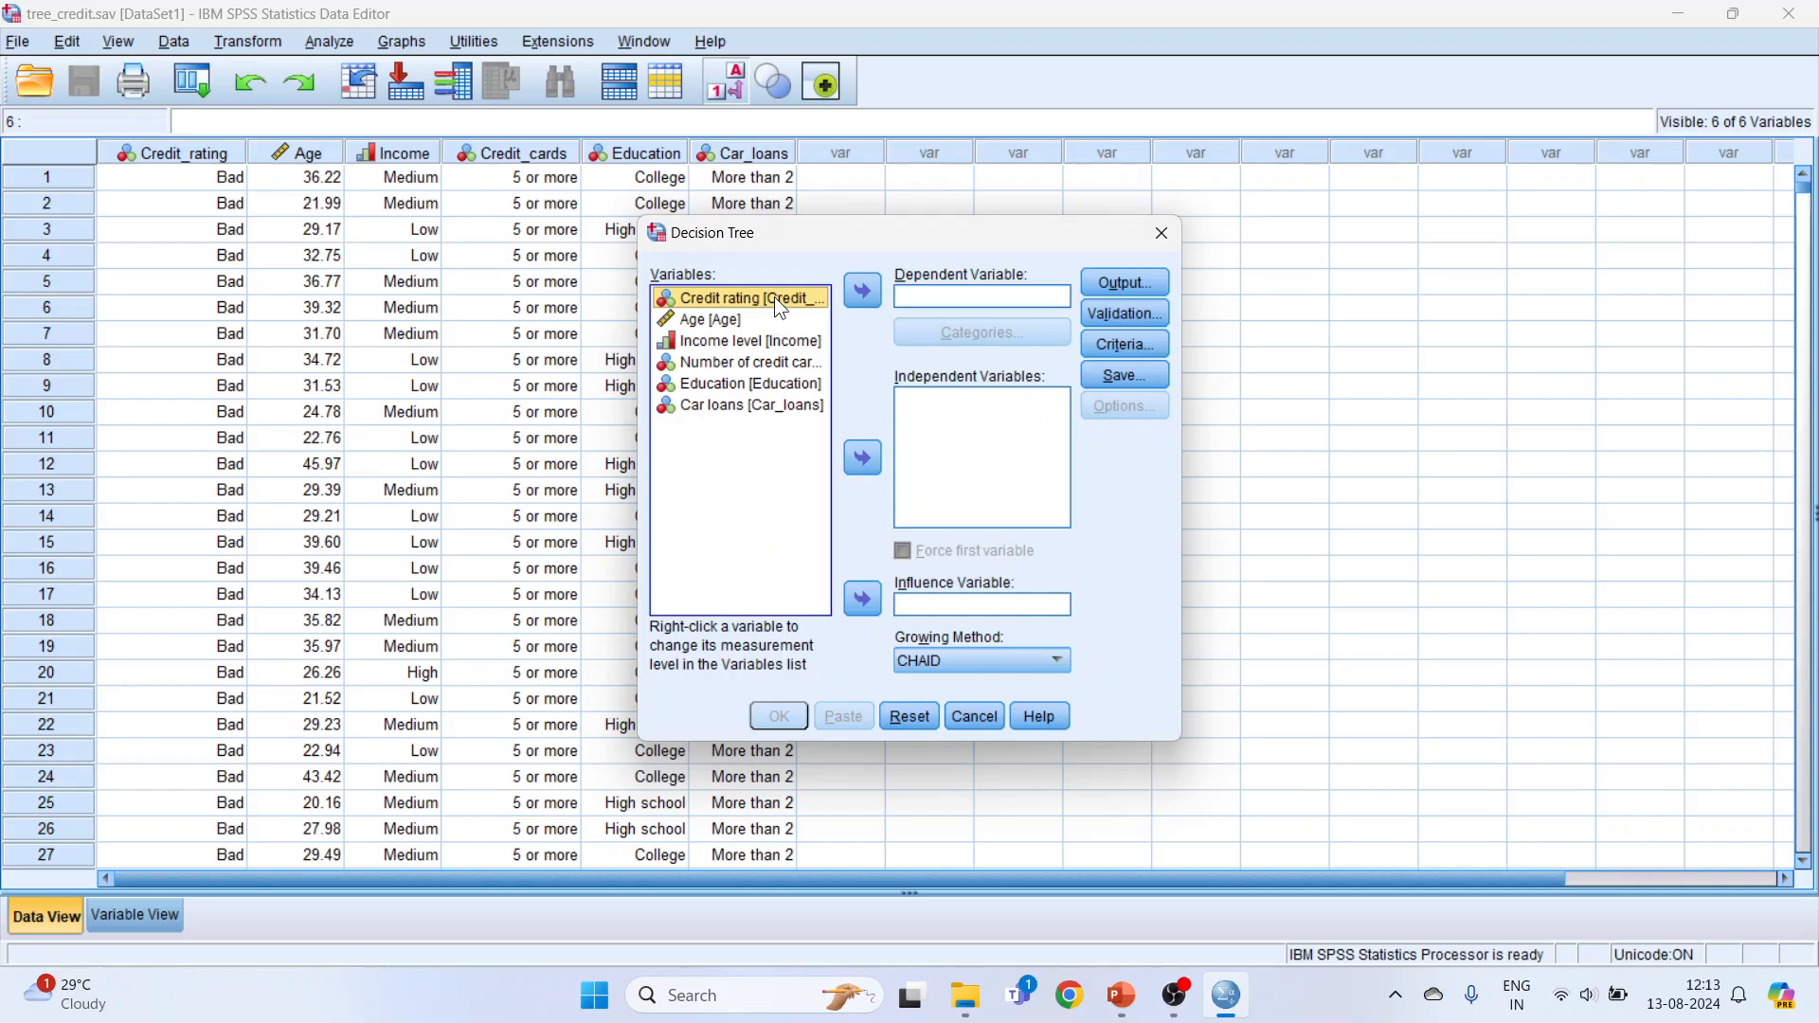
Step: Assign Credit rating as the dependent variable, with Good as its target category
{"action": "left_click", "coordinate": [862, 292]}
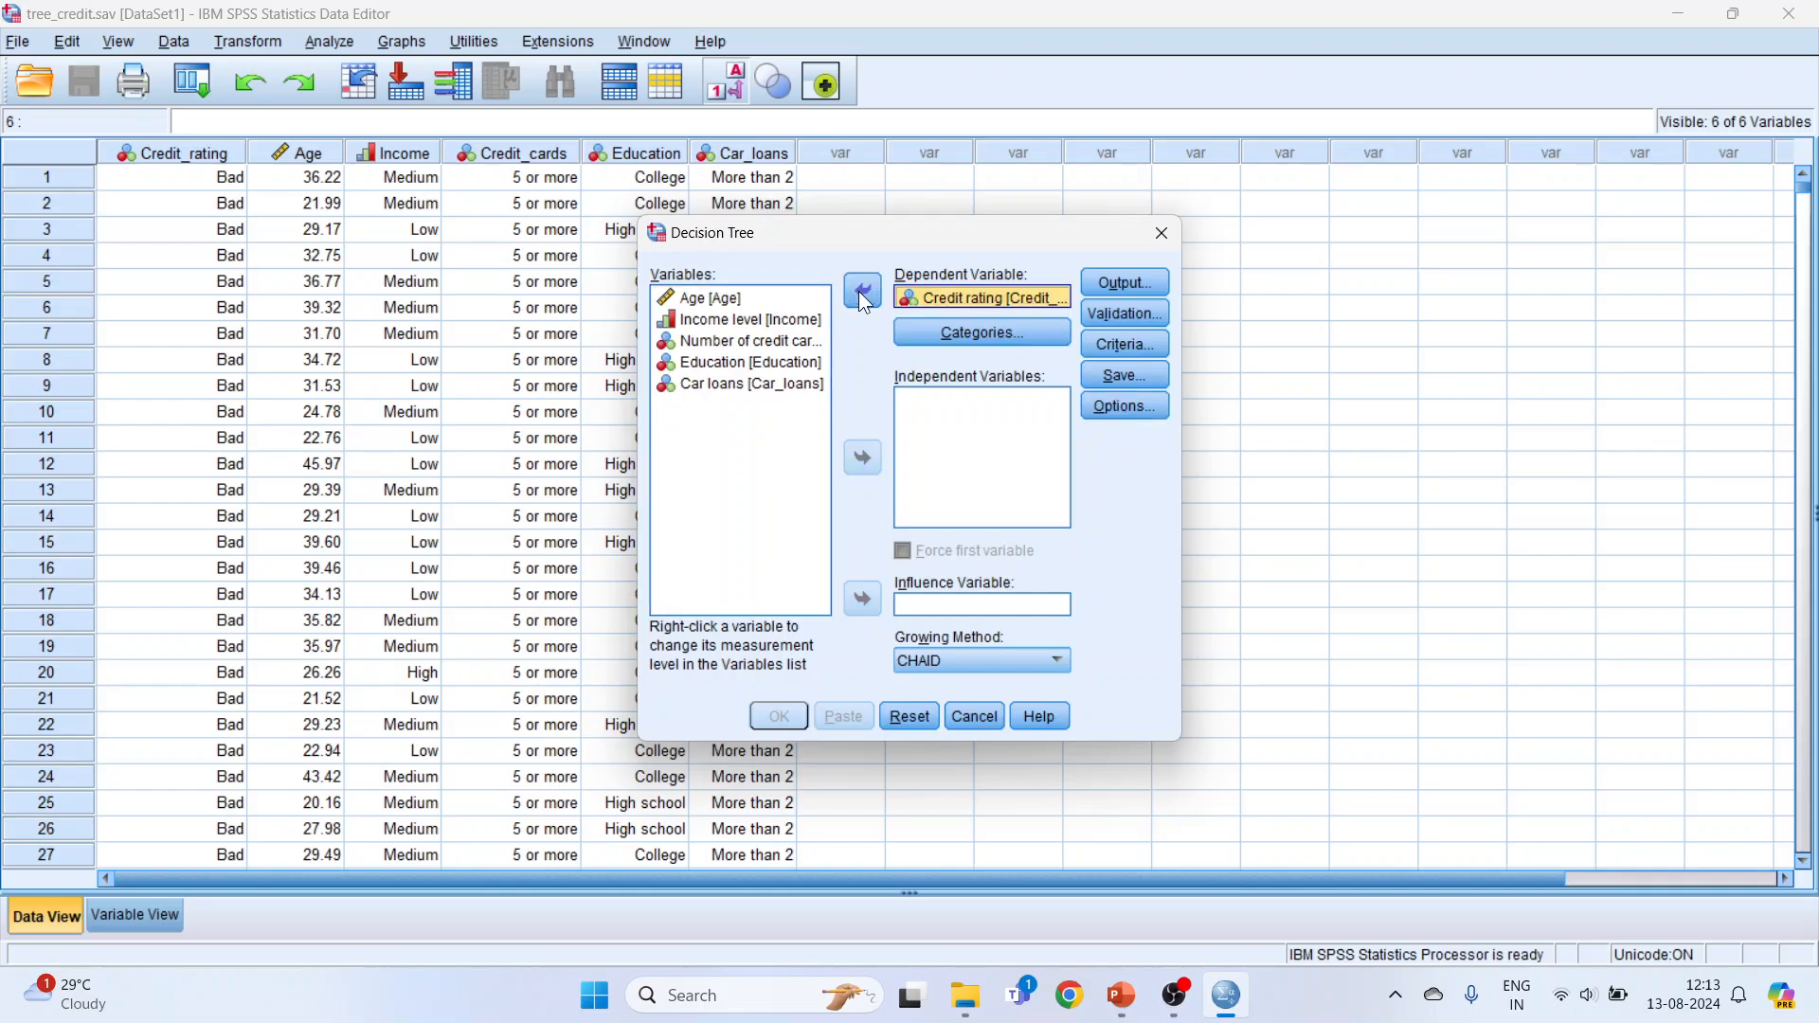
{"action": "left_click", "coordinate": [945, 331]}
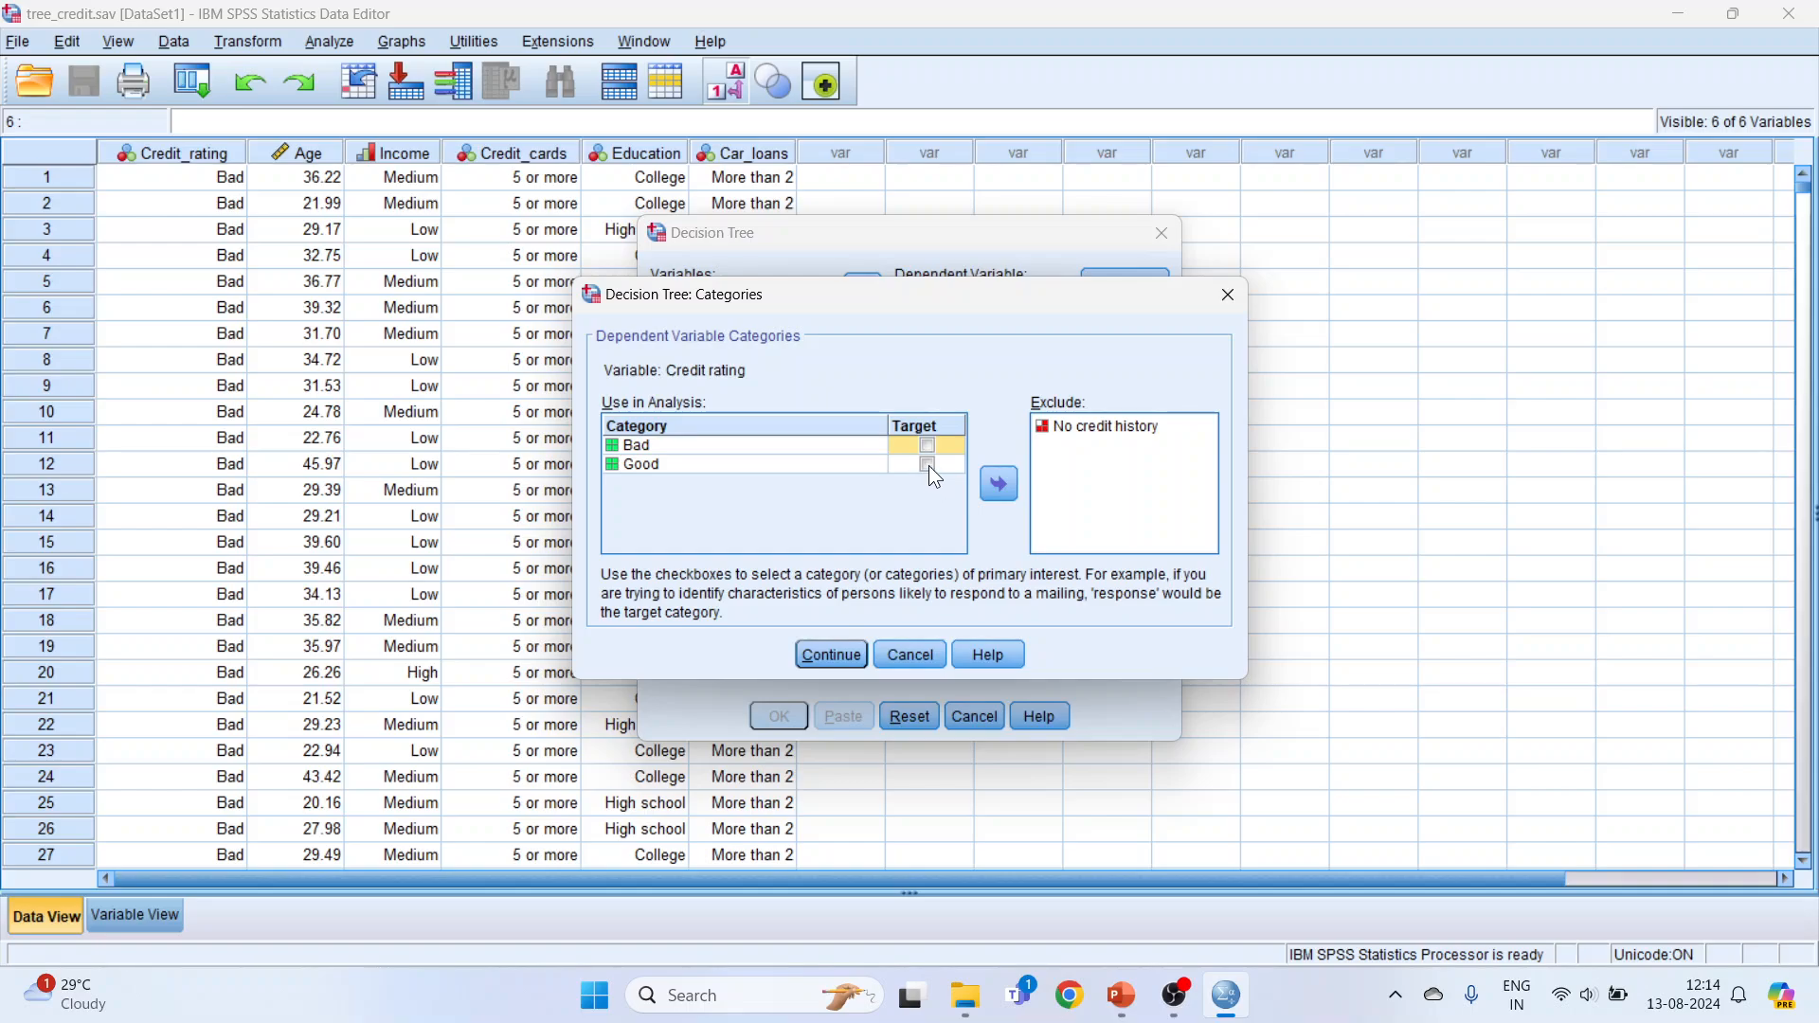
{"action": "left_click", "coordinate": [832, 655]}
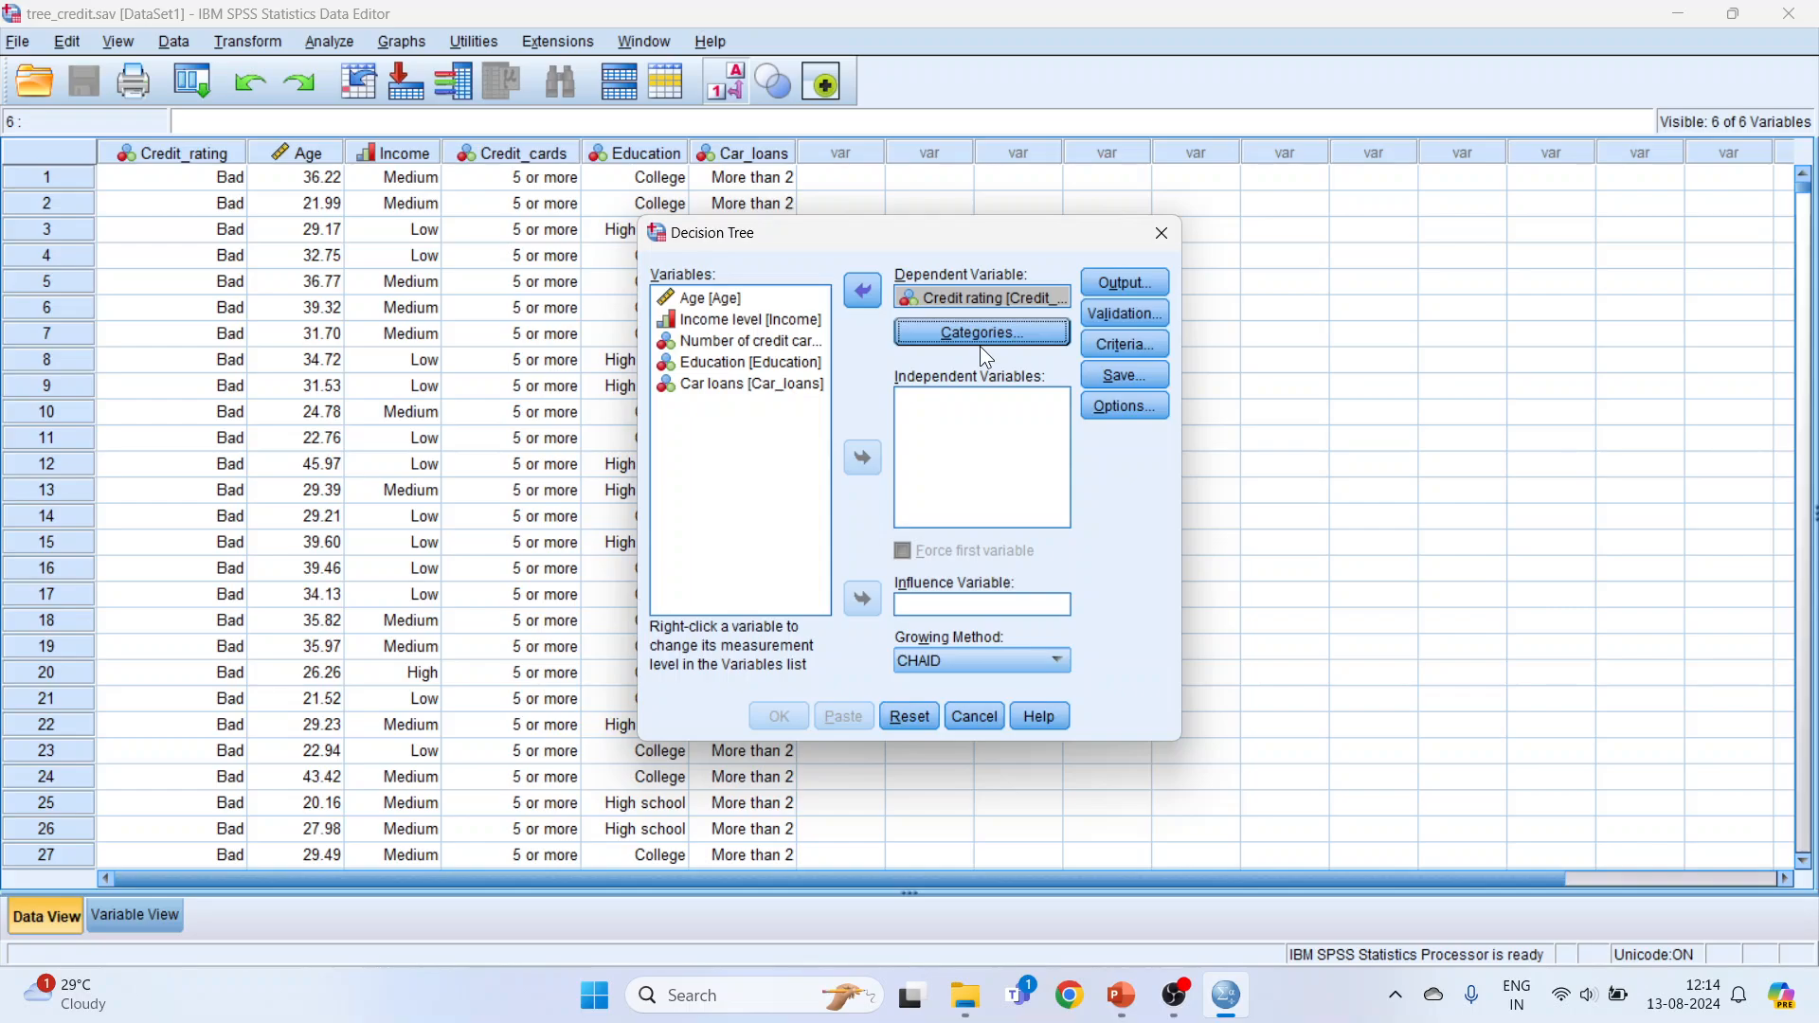
Step: Add Age, Income level, Number of credit cards, Education and Car loans as the independent variables
{"action": "left_click", "coordinate": [710, 300]}
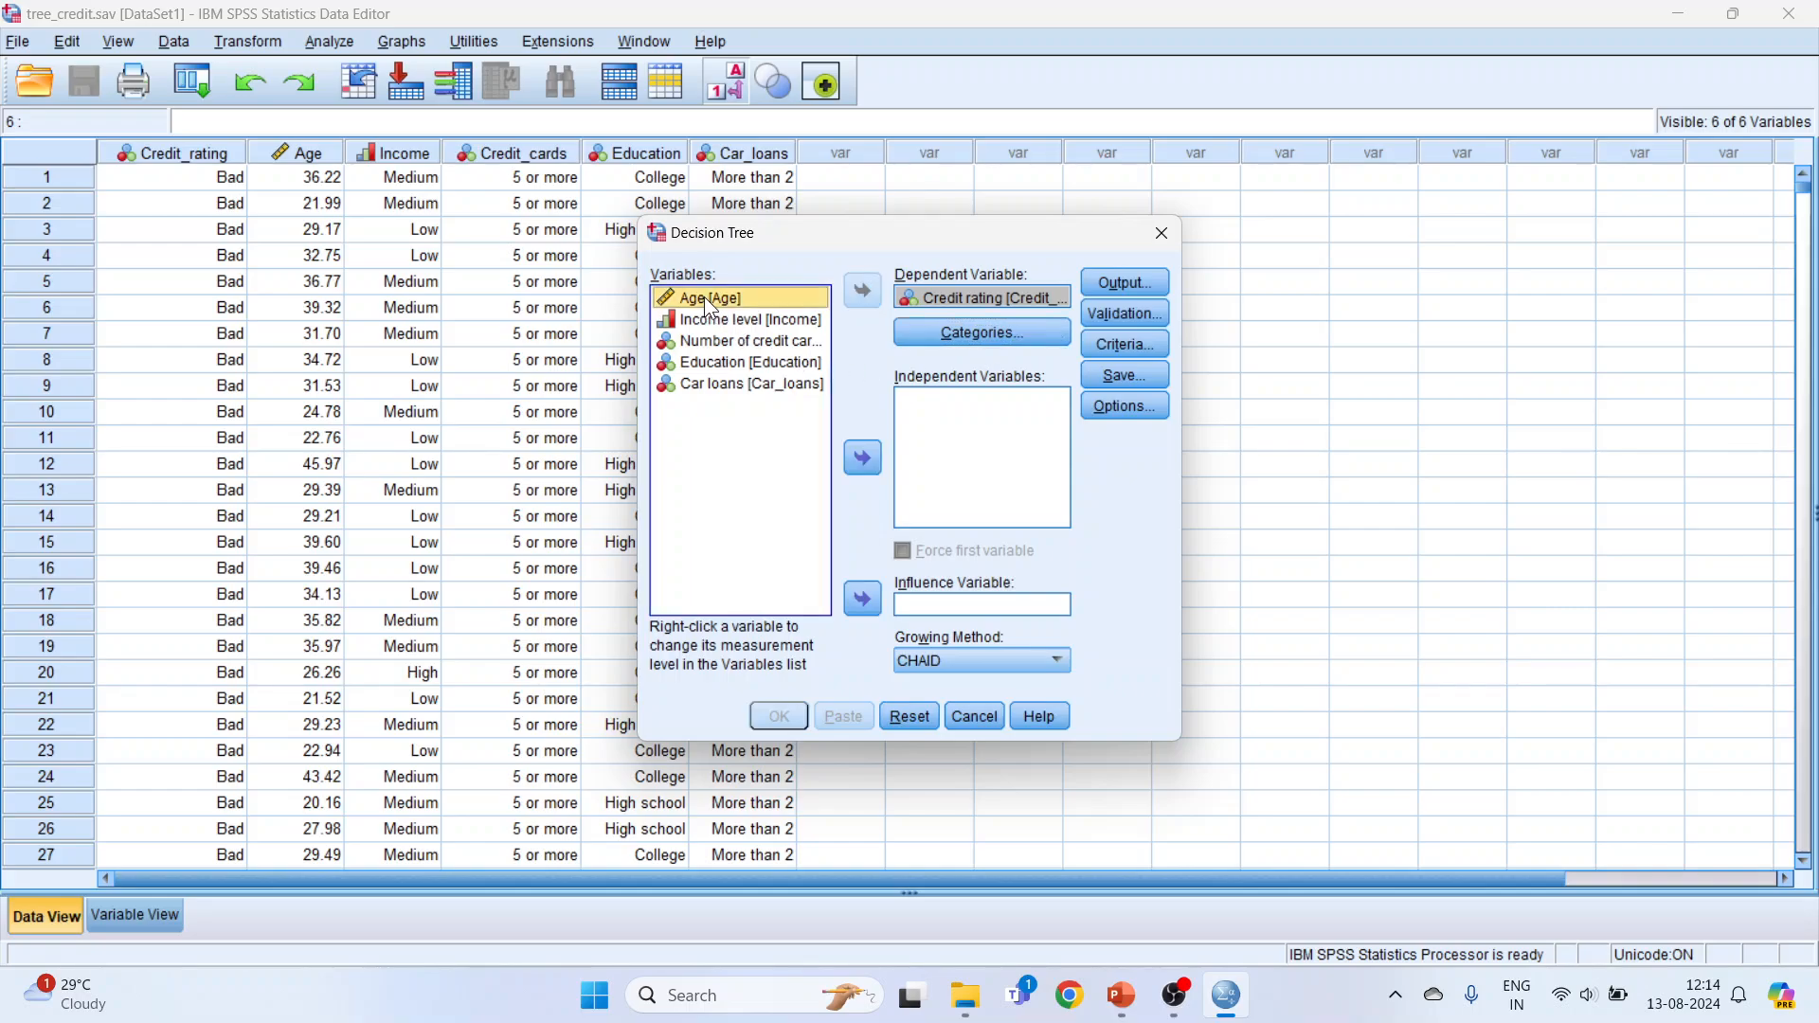
{"action": "key", "text": "shift+Down"}
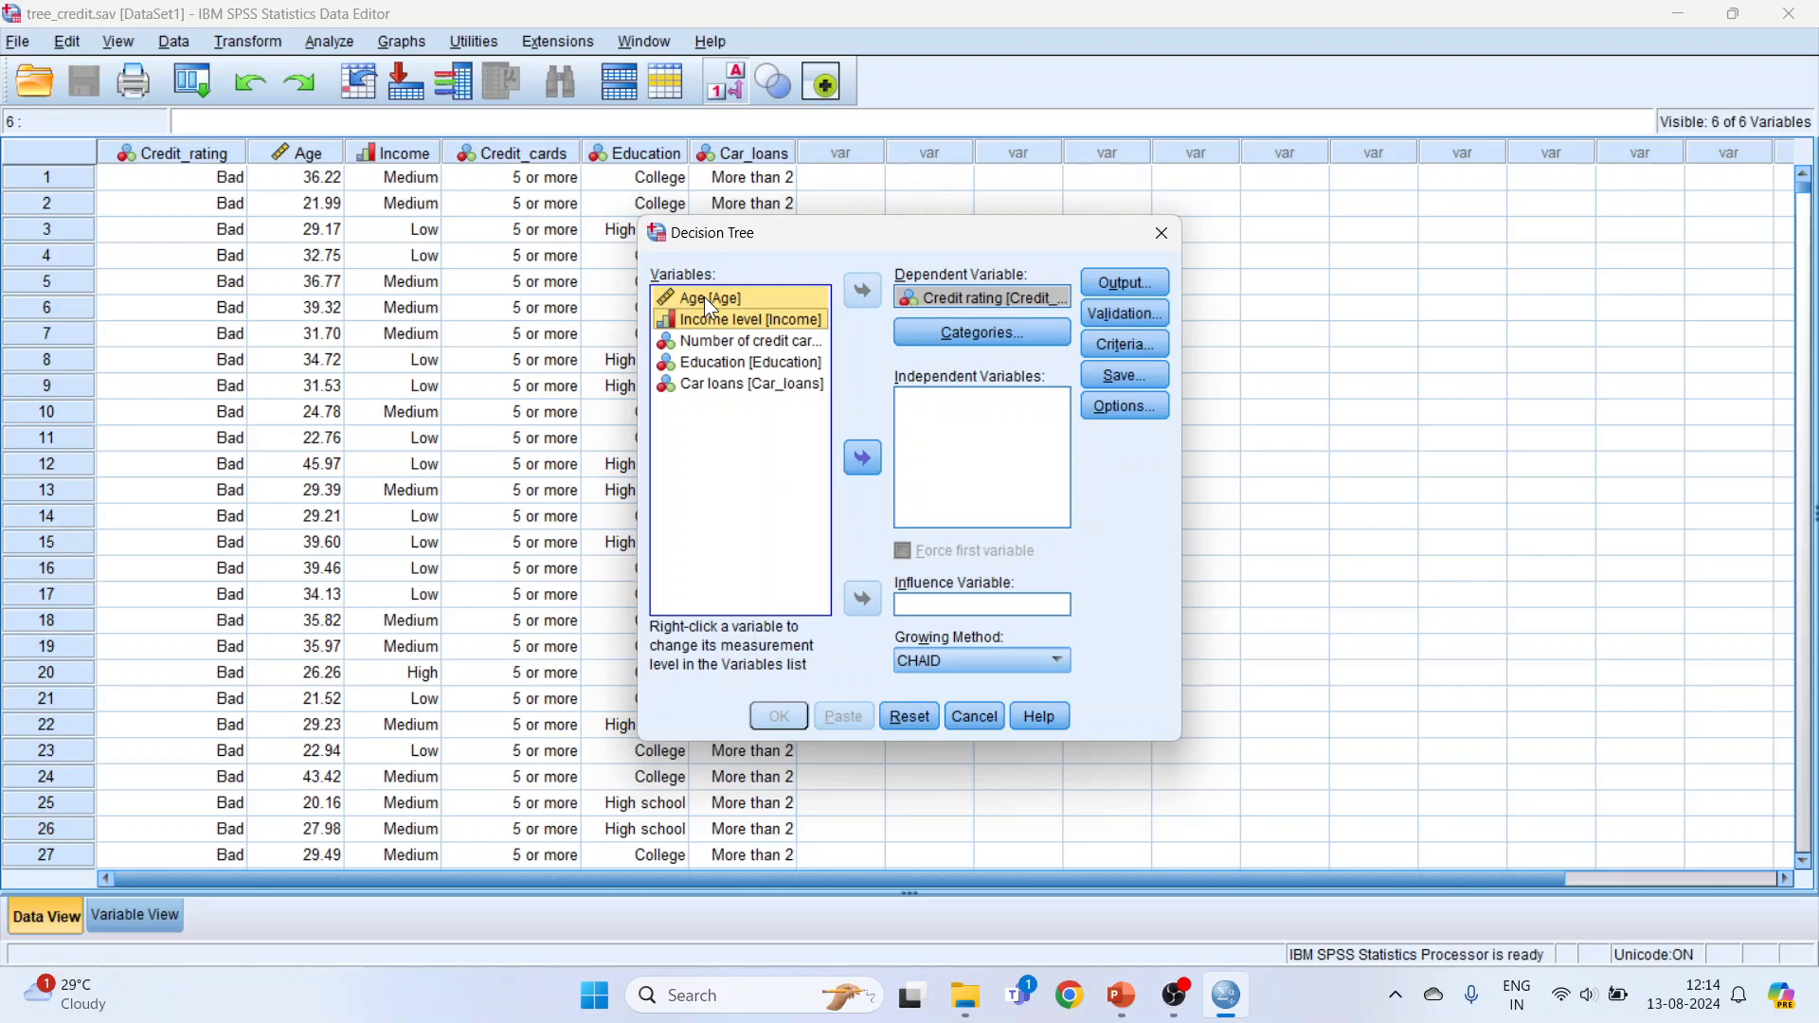
{"action": "key", "text": "shift+Down"}
{"action": "key", "text": "shift+Down"}
{"action": "key", "text": "shift+Down"}
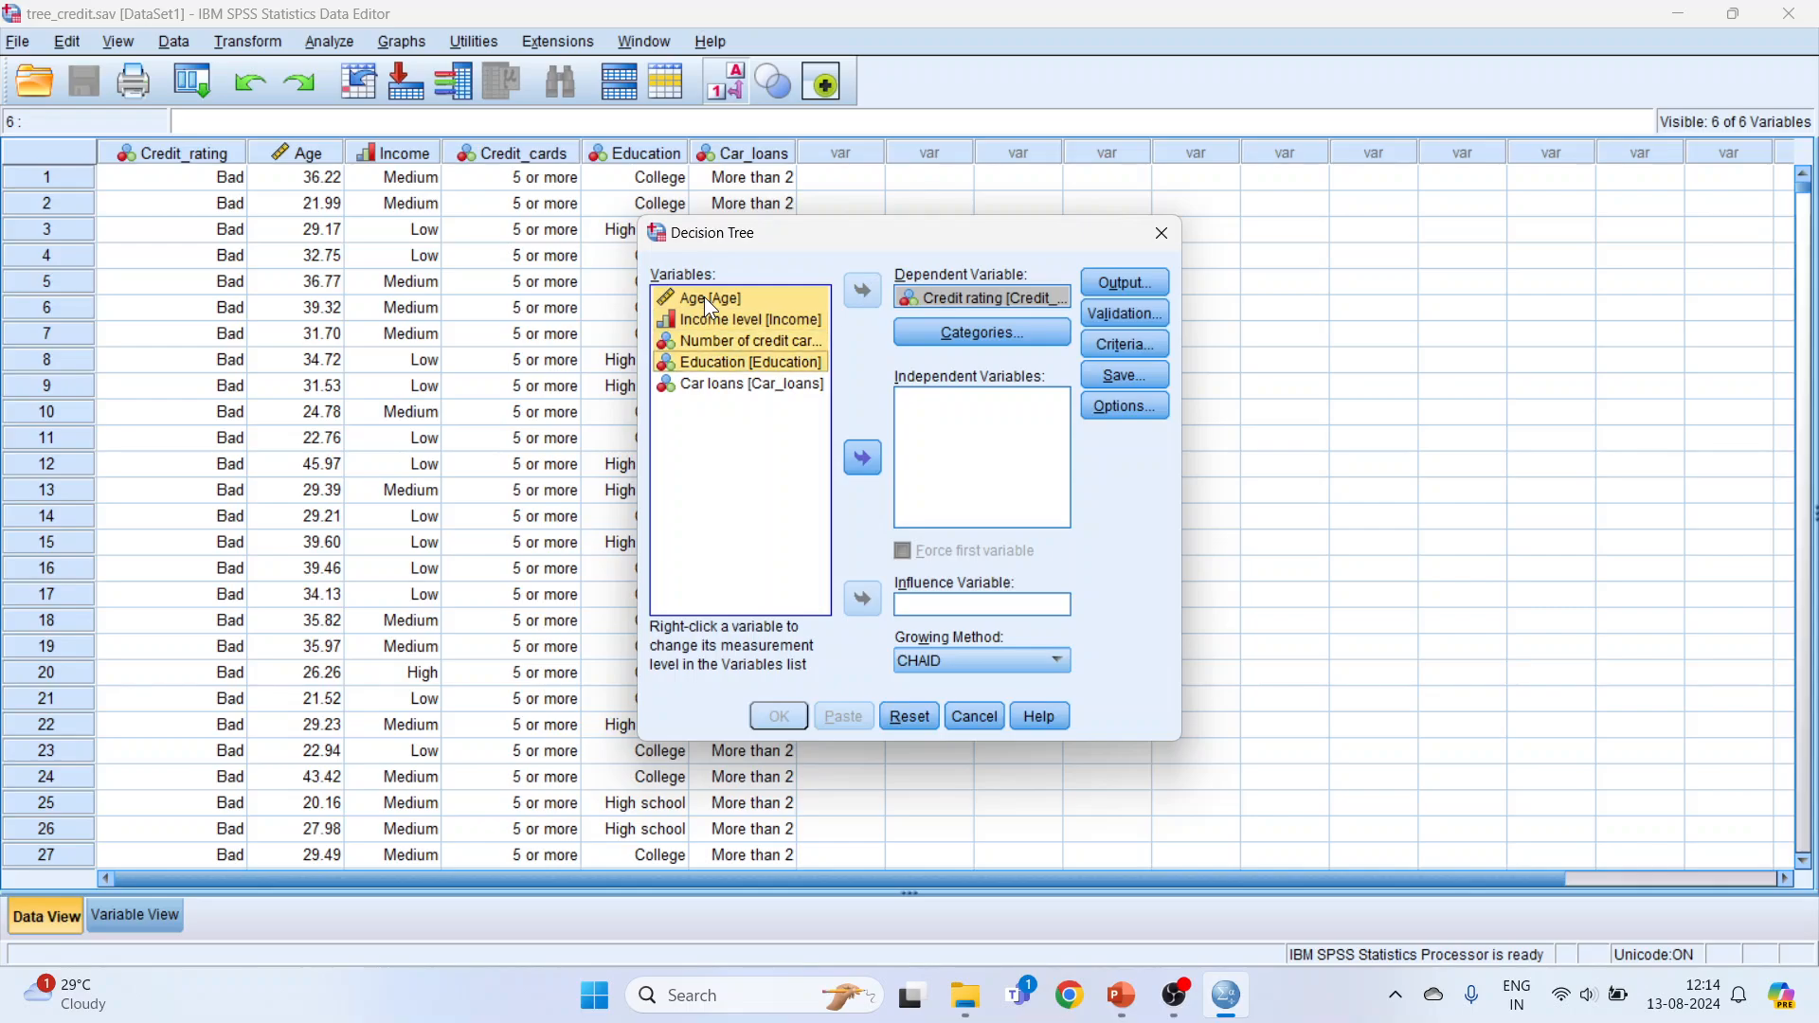
{"action": "left_click", "coordinate": [864, 461]}
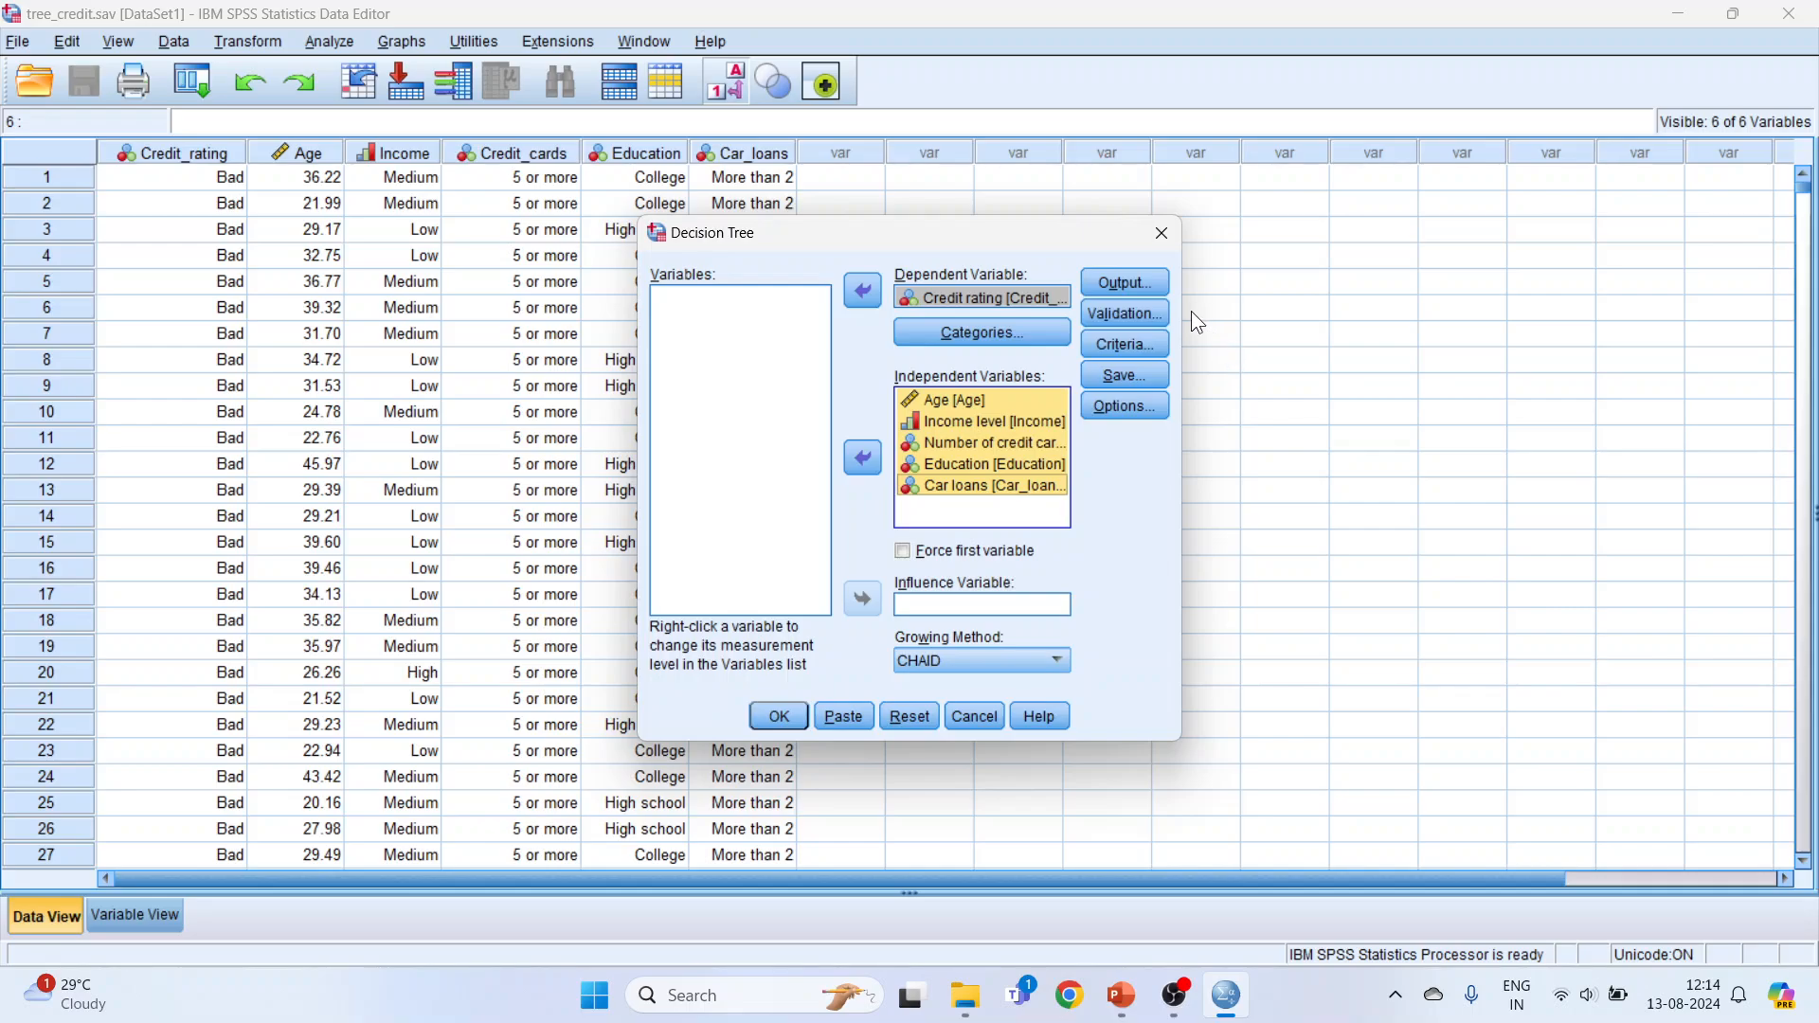
Step: Enable generation of classification rules in the tree's output settings, using Simple Text syntax
{"action": "left_click", "coordinate": [1138, 288]}
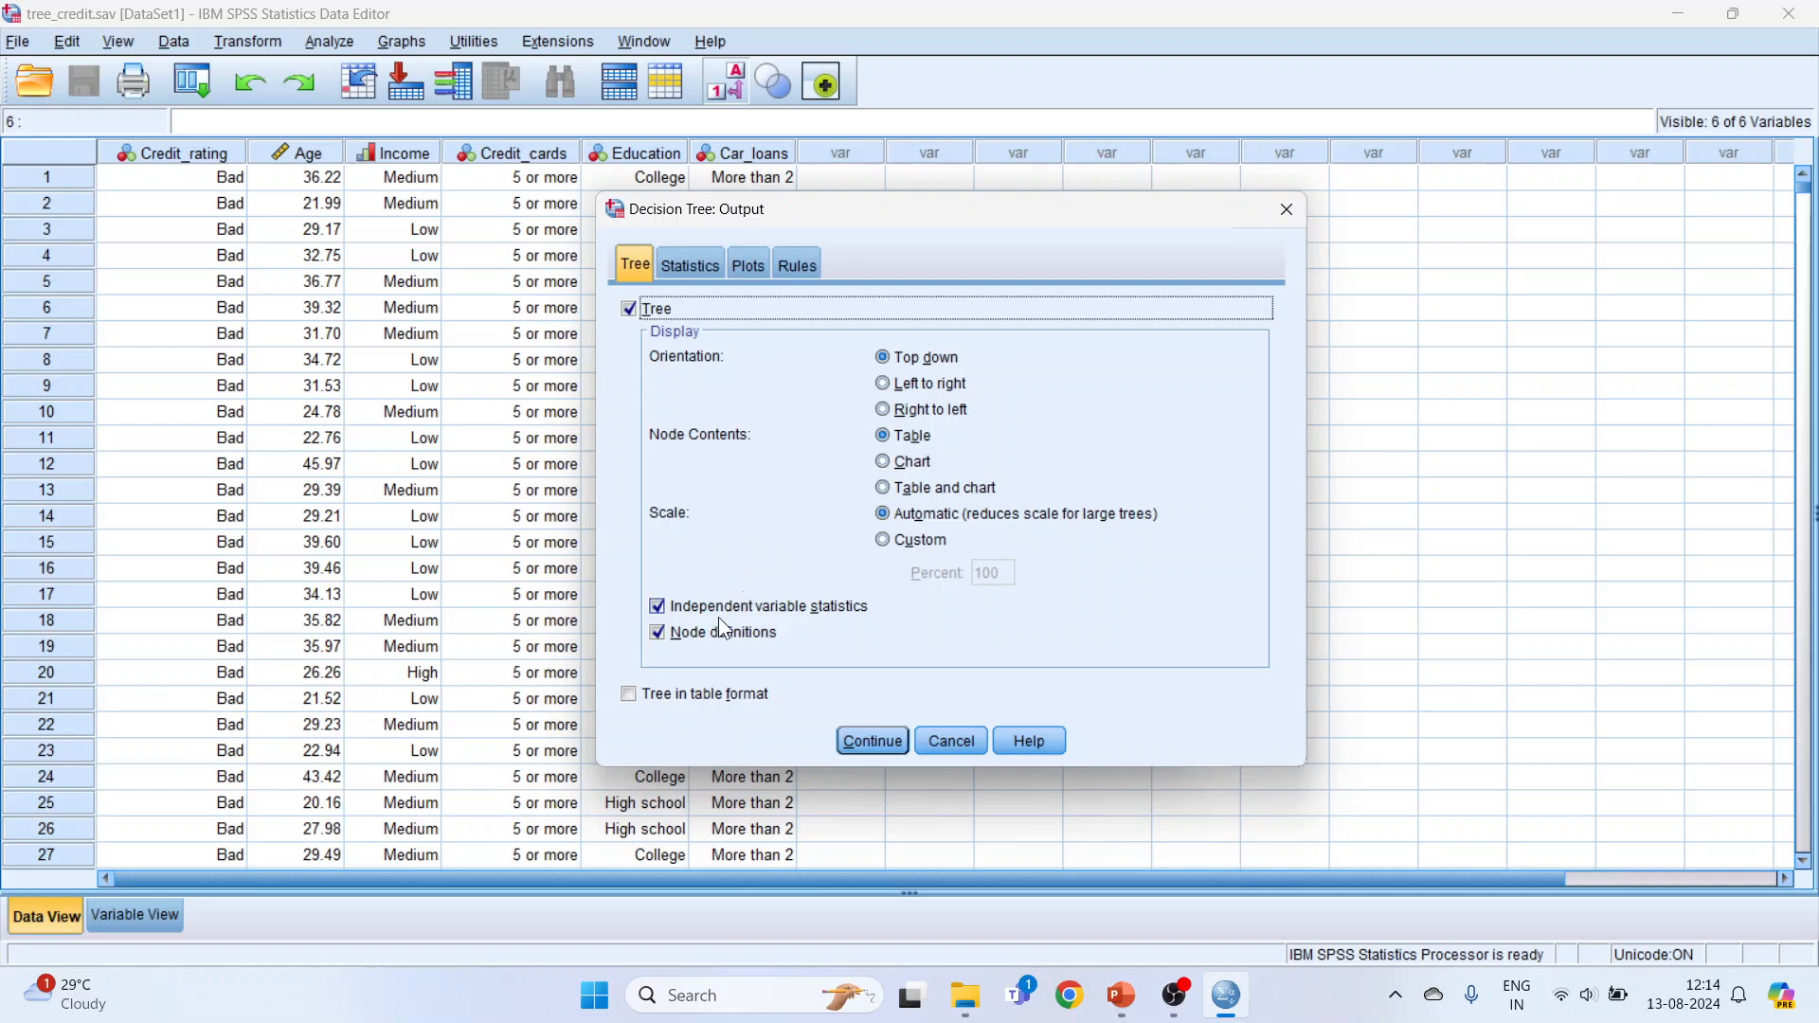
{"action": "left_click", "coordinate": [701, 269]}
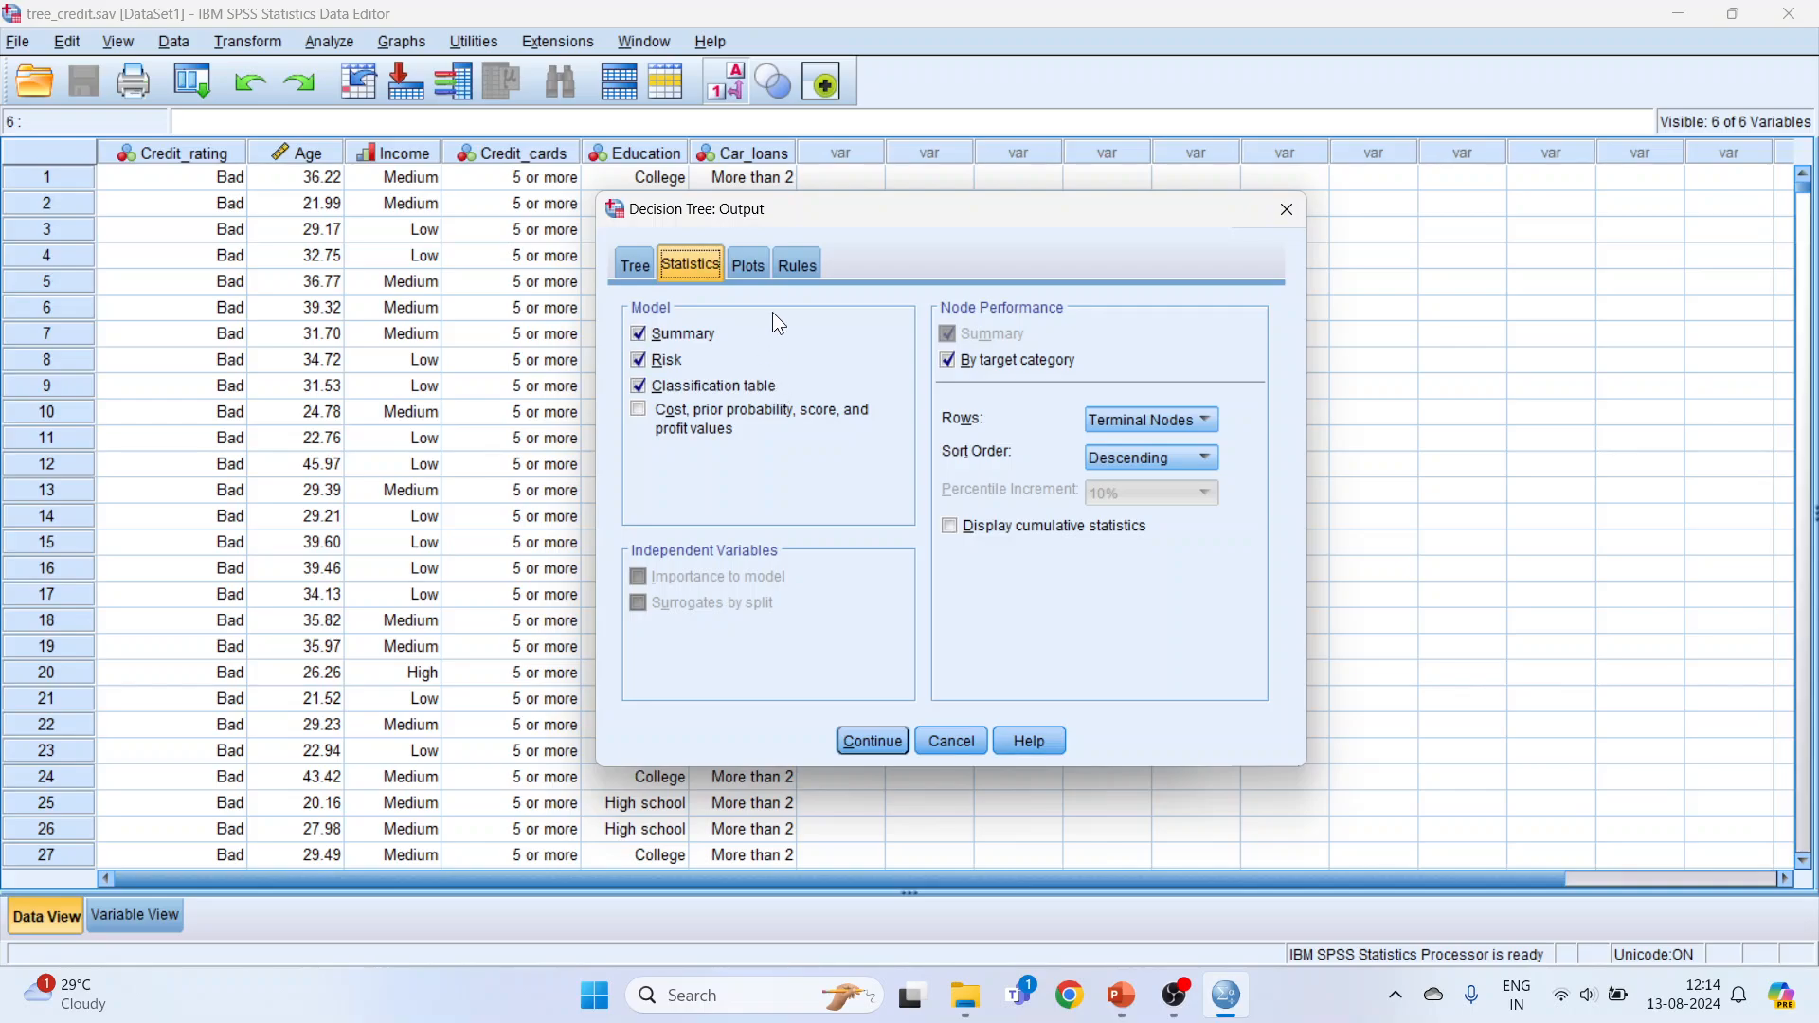
{"action": "left_click", "coordinate": [764, 268]}
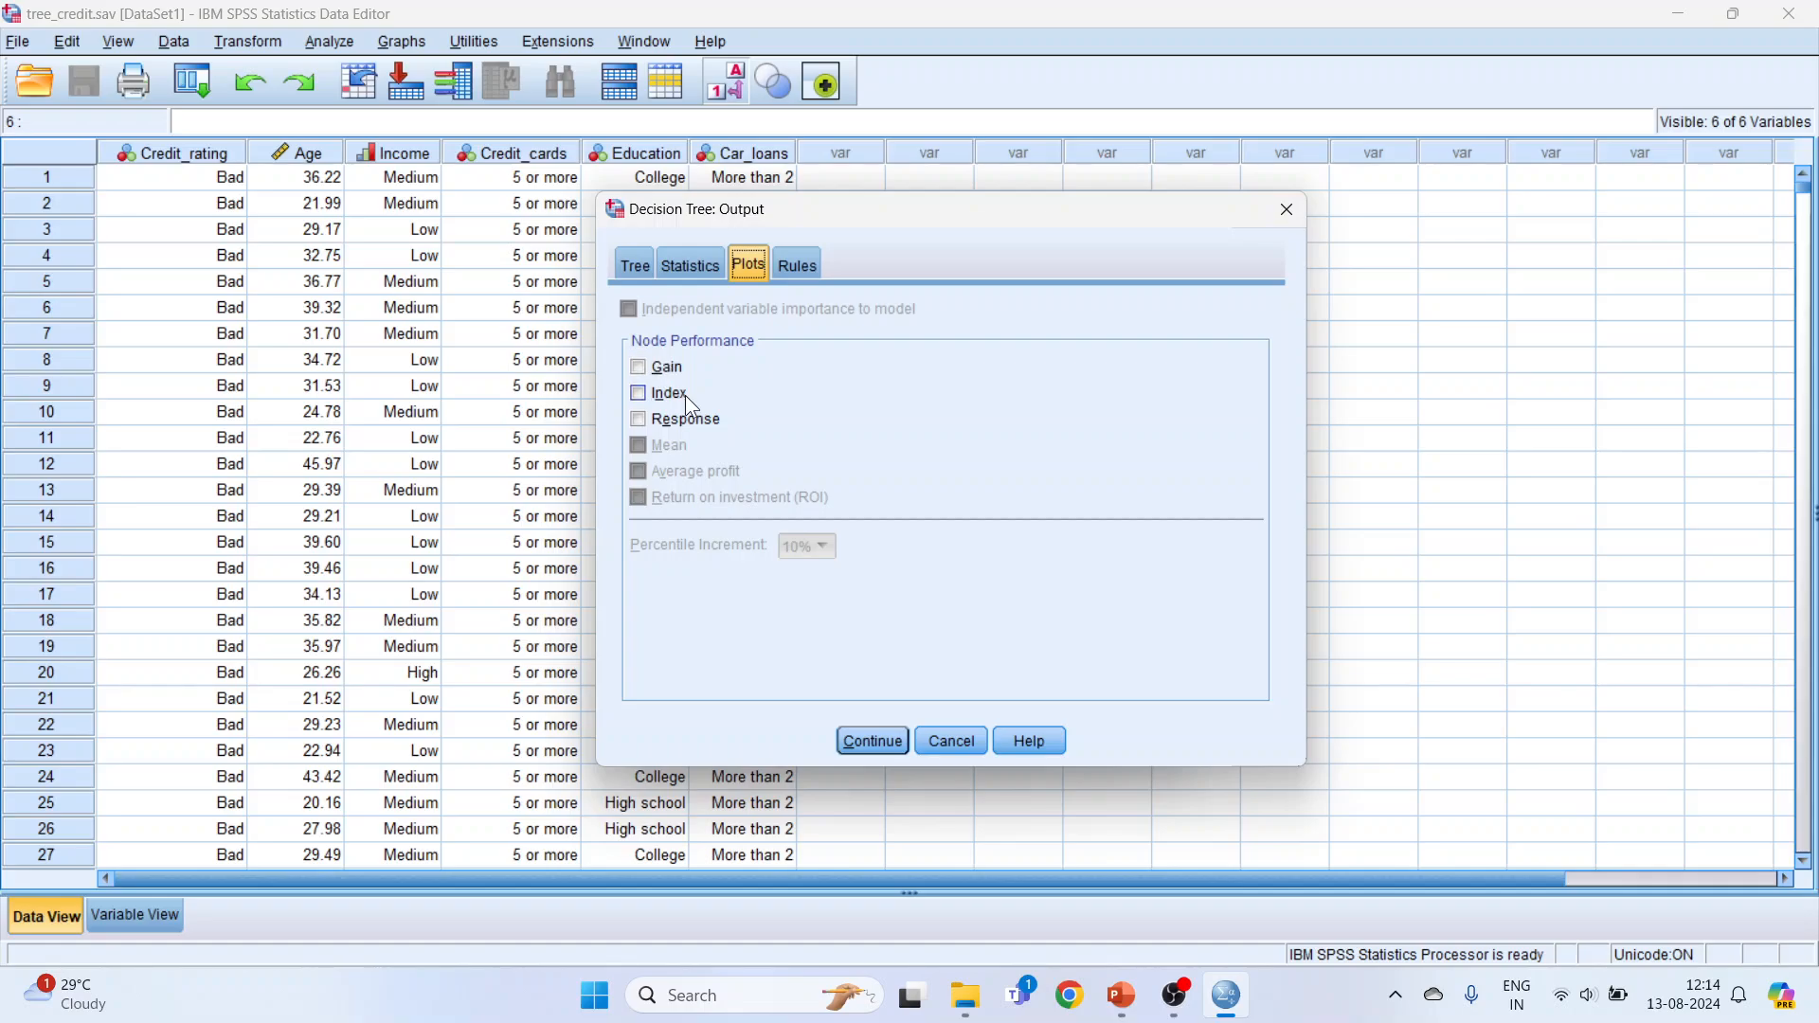
{"action": "left_click", "coordinate": [796, 267]}
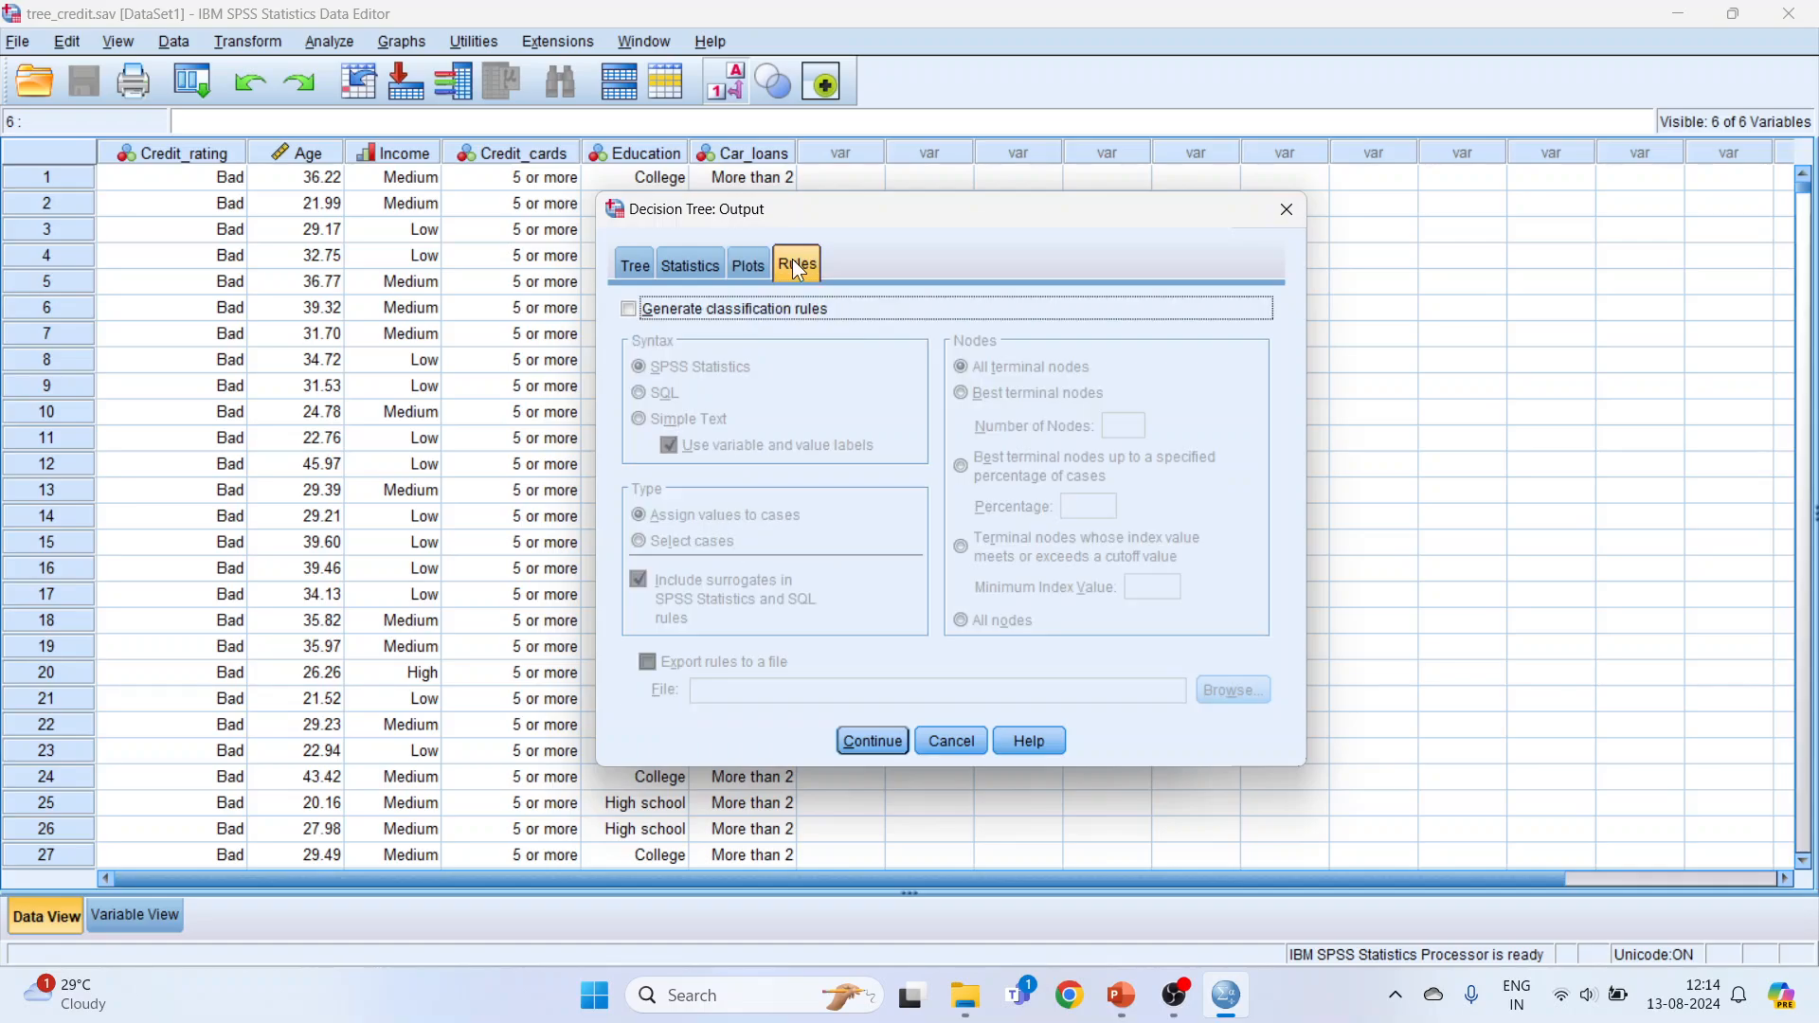
{"action": "left_click", "coordinate": [630, 311]}
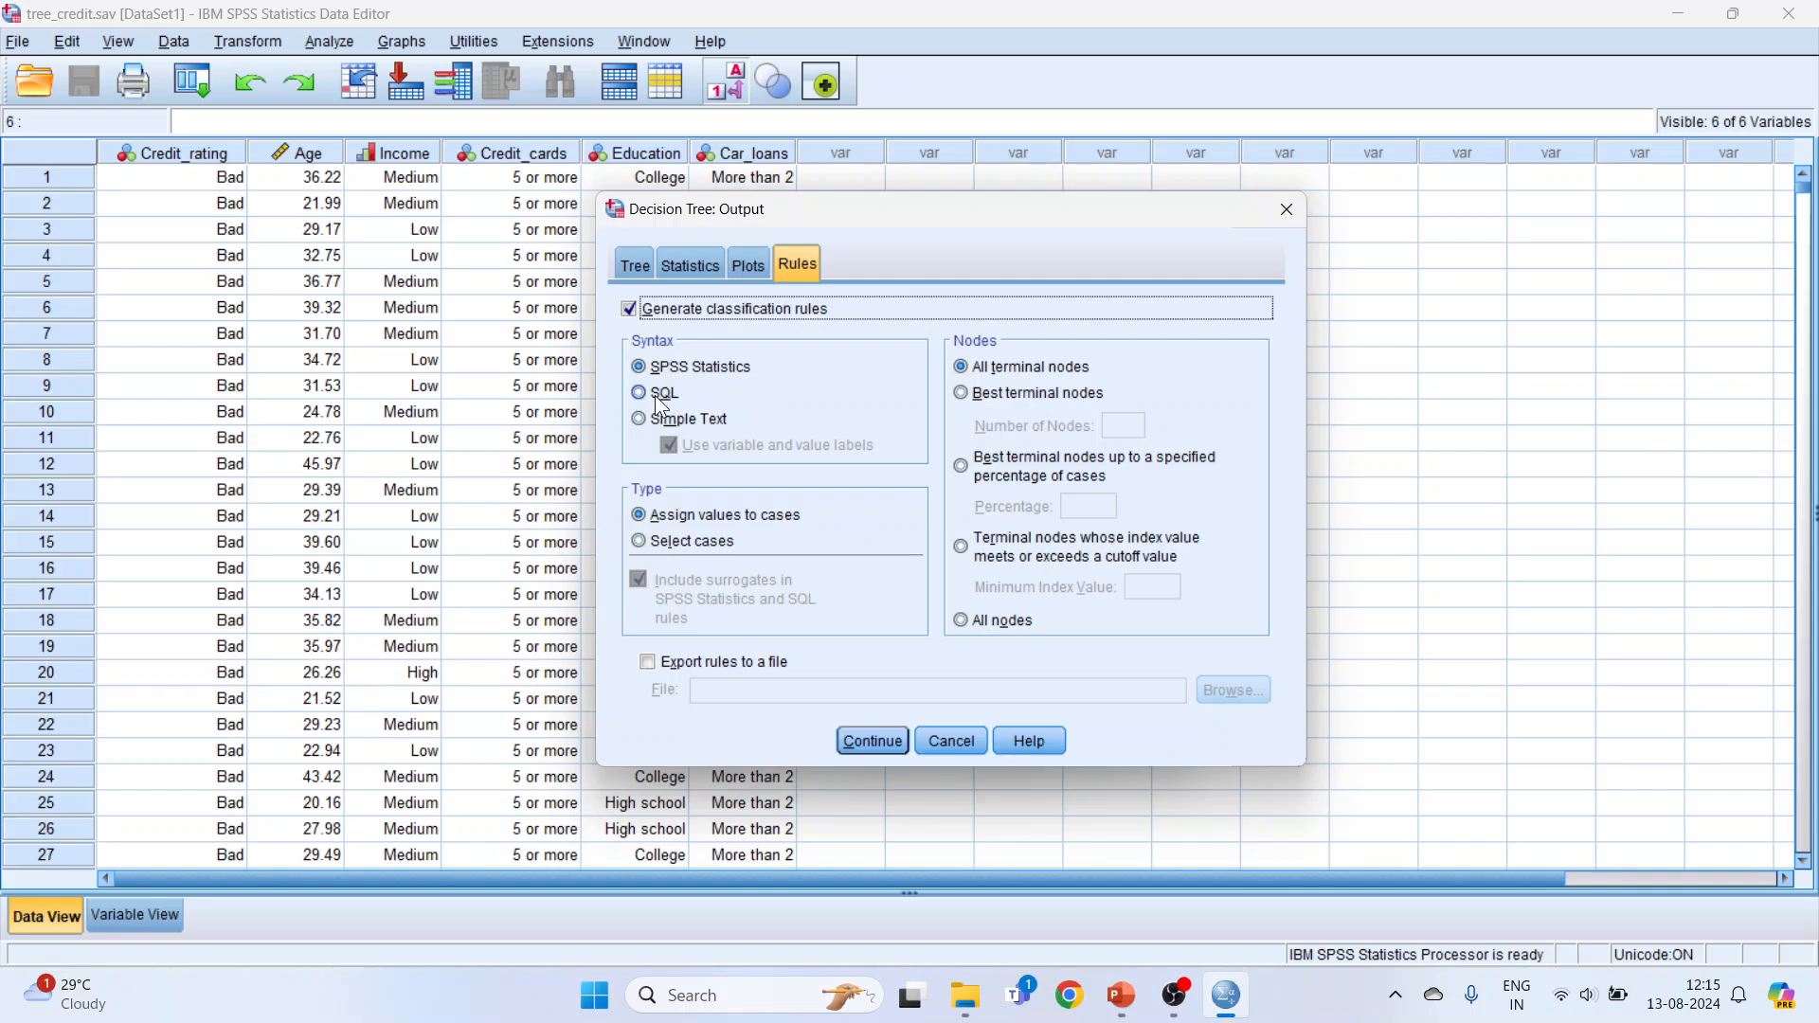
{"action": "left_click", "coordinate": [639, 419]}
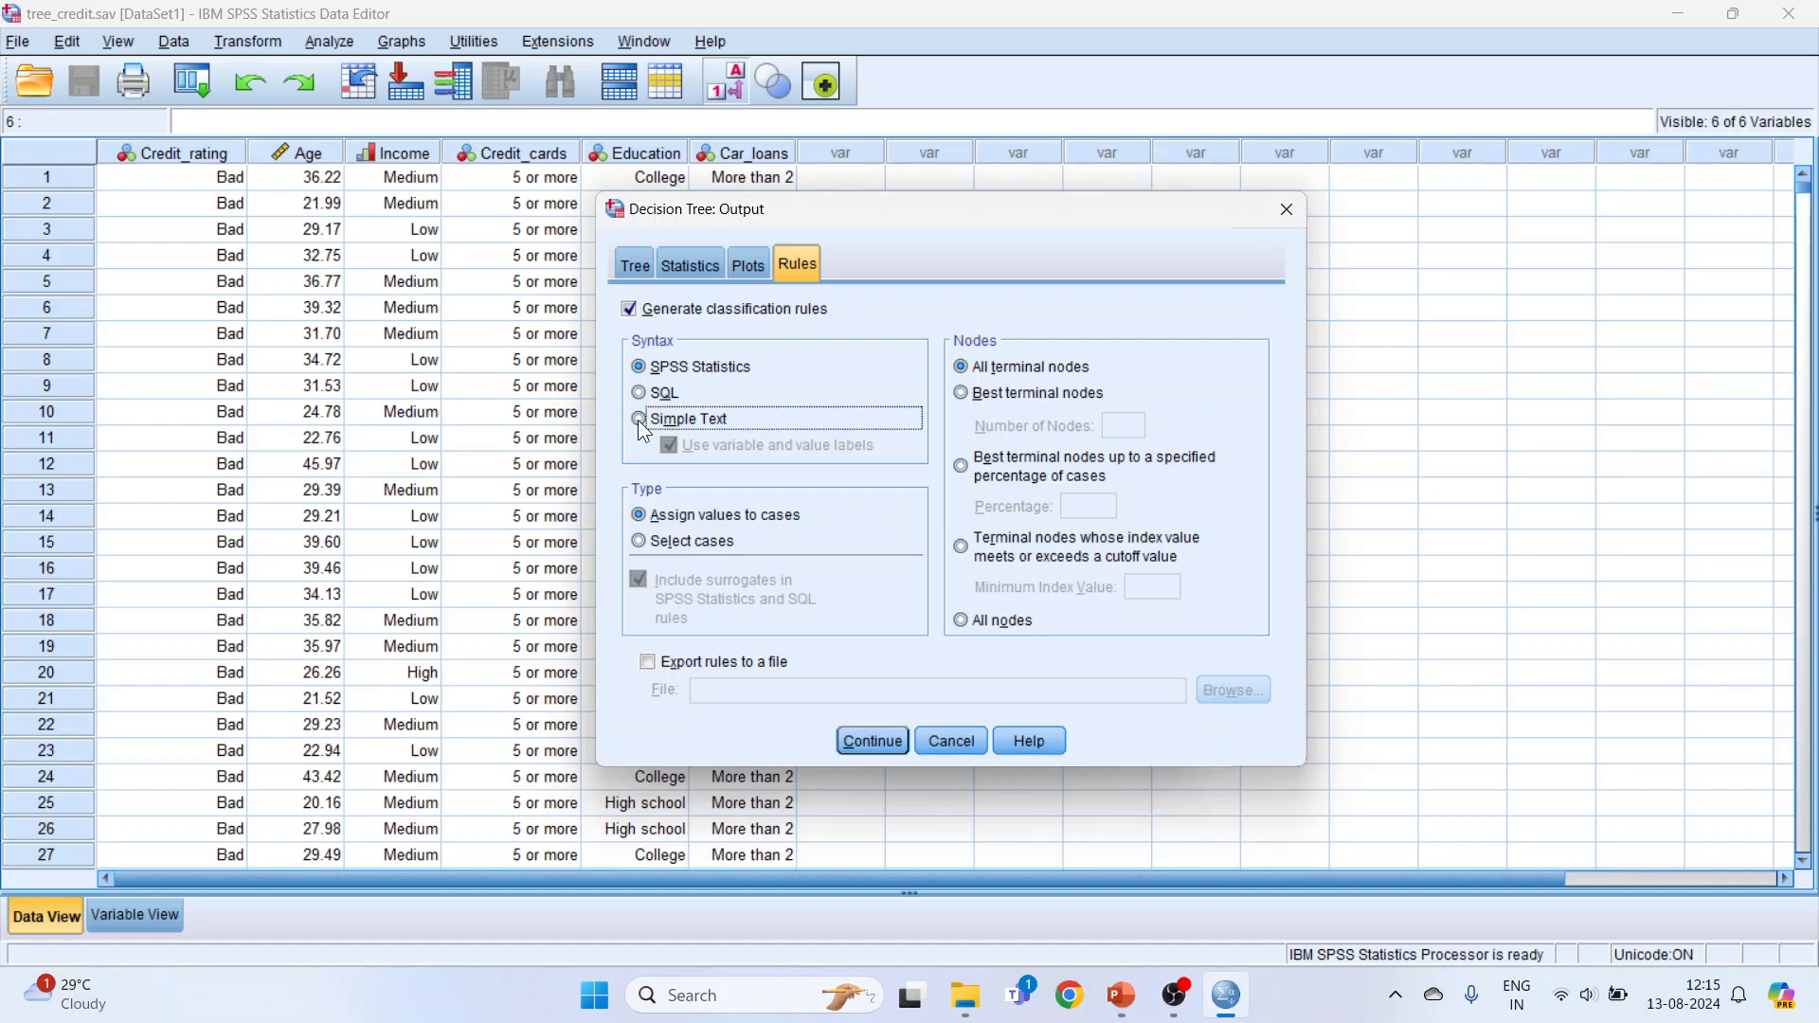
Step: Export the classification rules to a text file named Rules in the Decision Tree folder and accept the output settings
{"action": "left_click", "coordinate": [648, 661]}
{"action": "left_click", "coordinate": [1231, 691]}
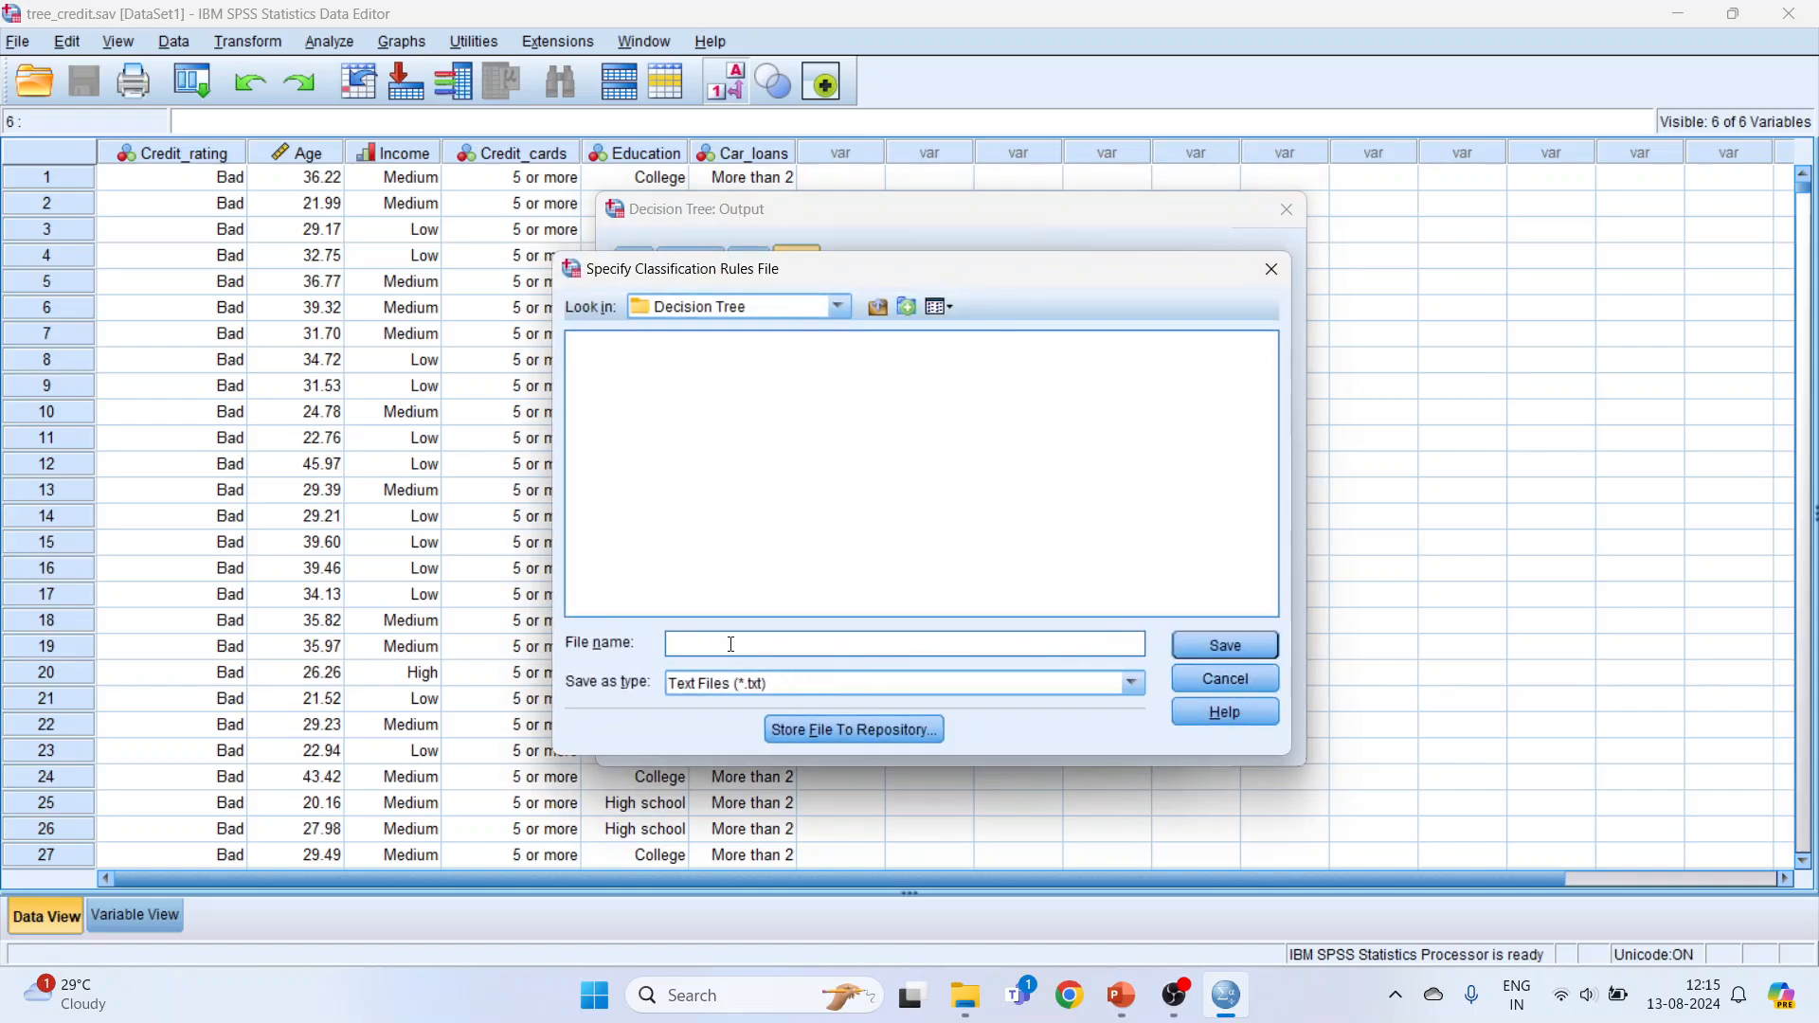
{"action": "type", "text": "Rules"}
{"action": "left_click", "coordinate": [1192, 652]}
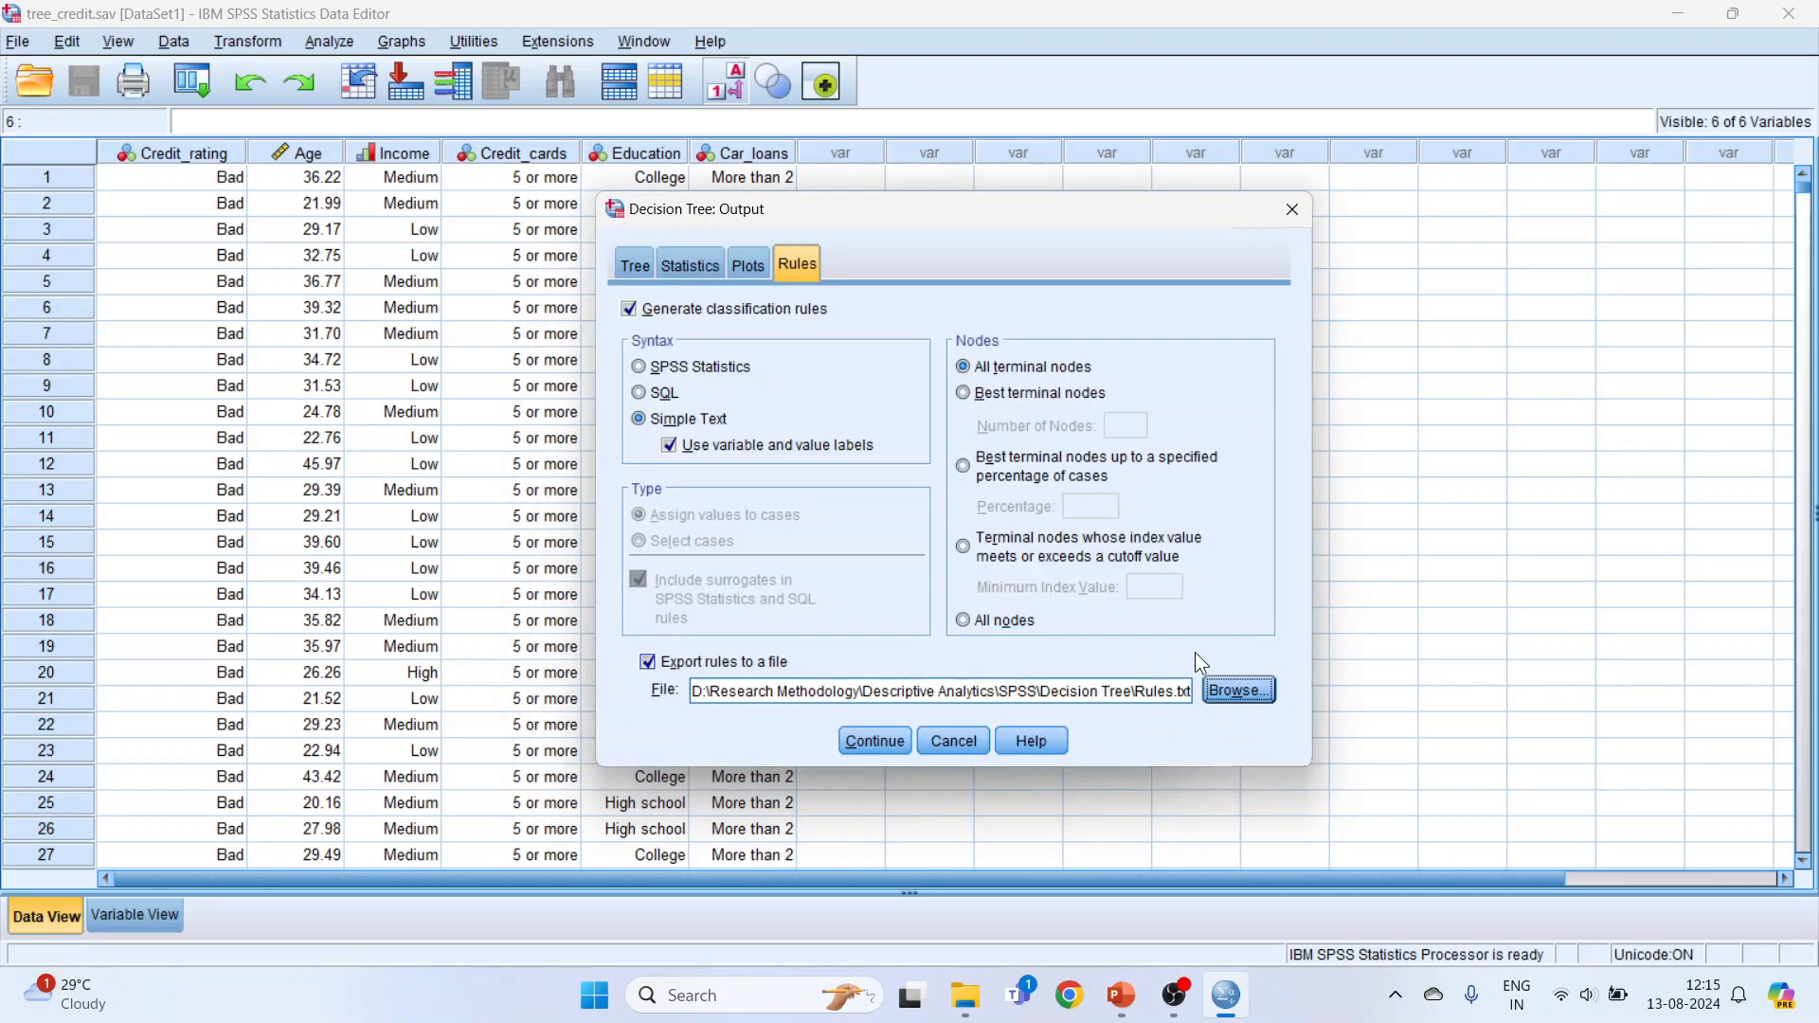
{"action": "left_click", "coordinate": [889, 744]}
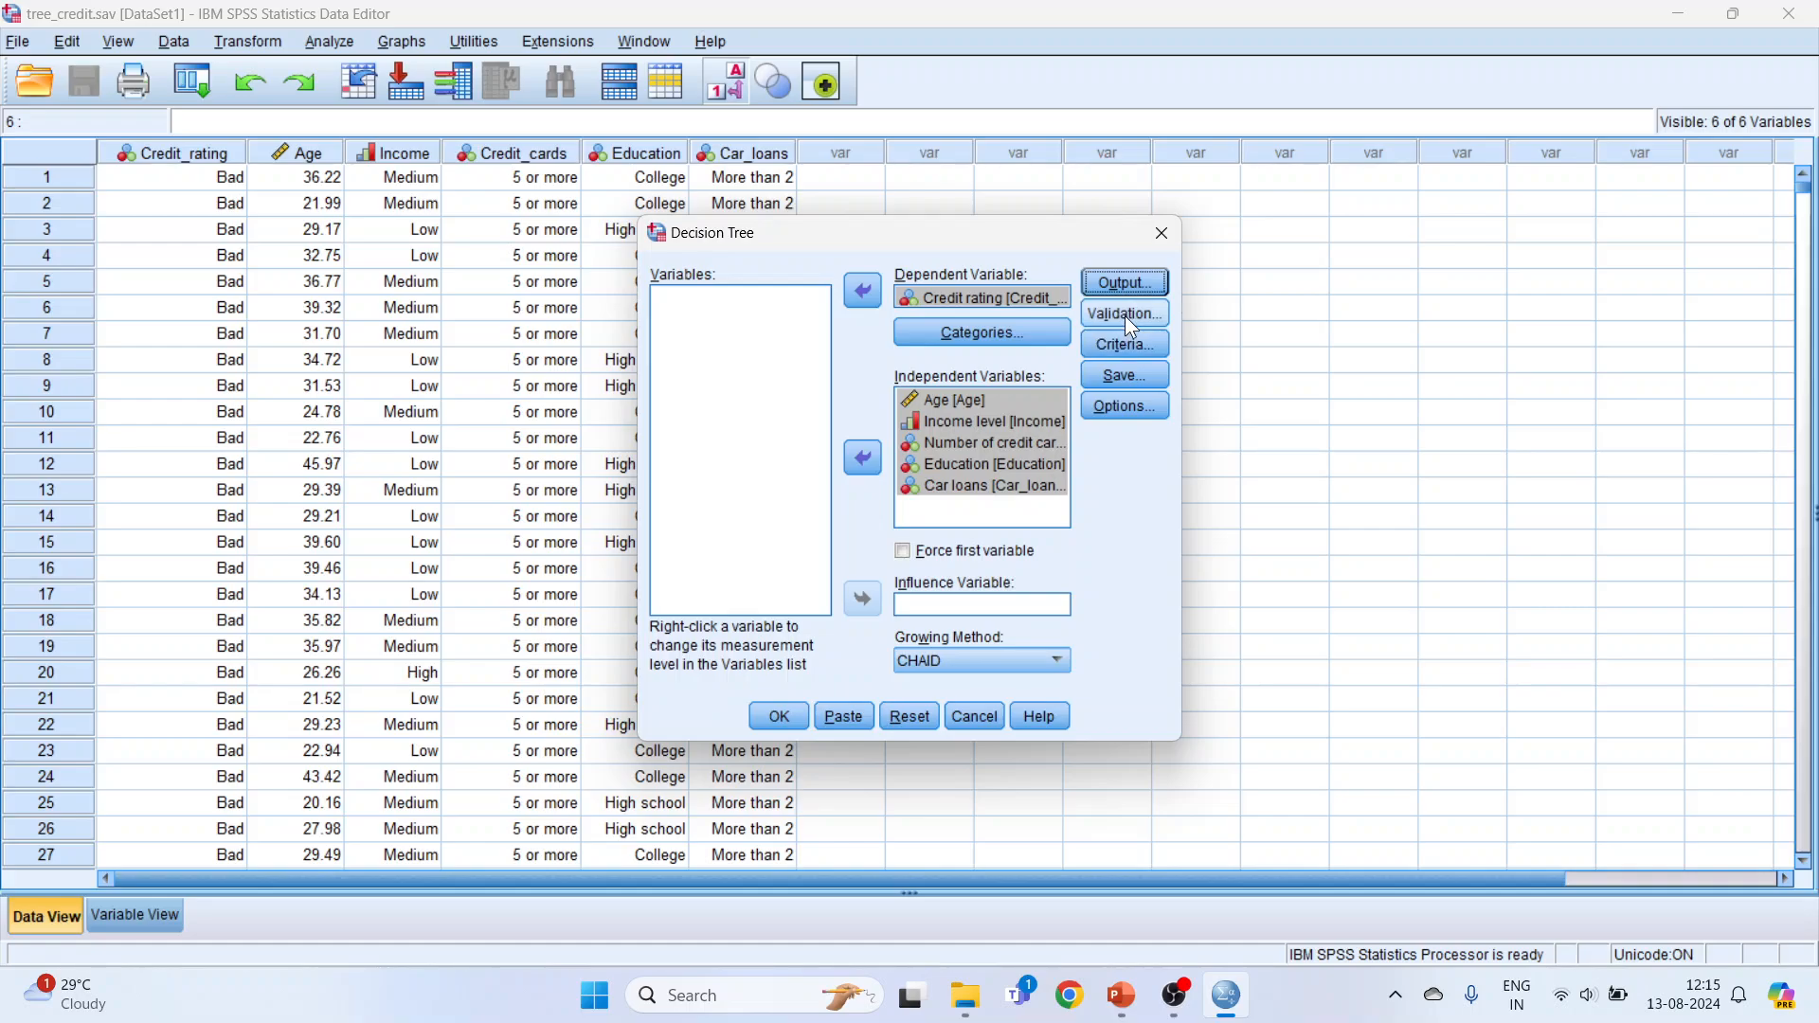
Step: Select crossvalidation with 10 sample folds as the tree's validation method
{"action": "left_click", "coordinate": [1130, 317]}
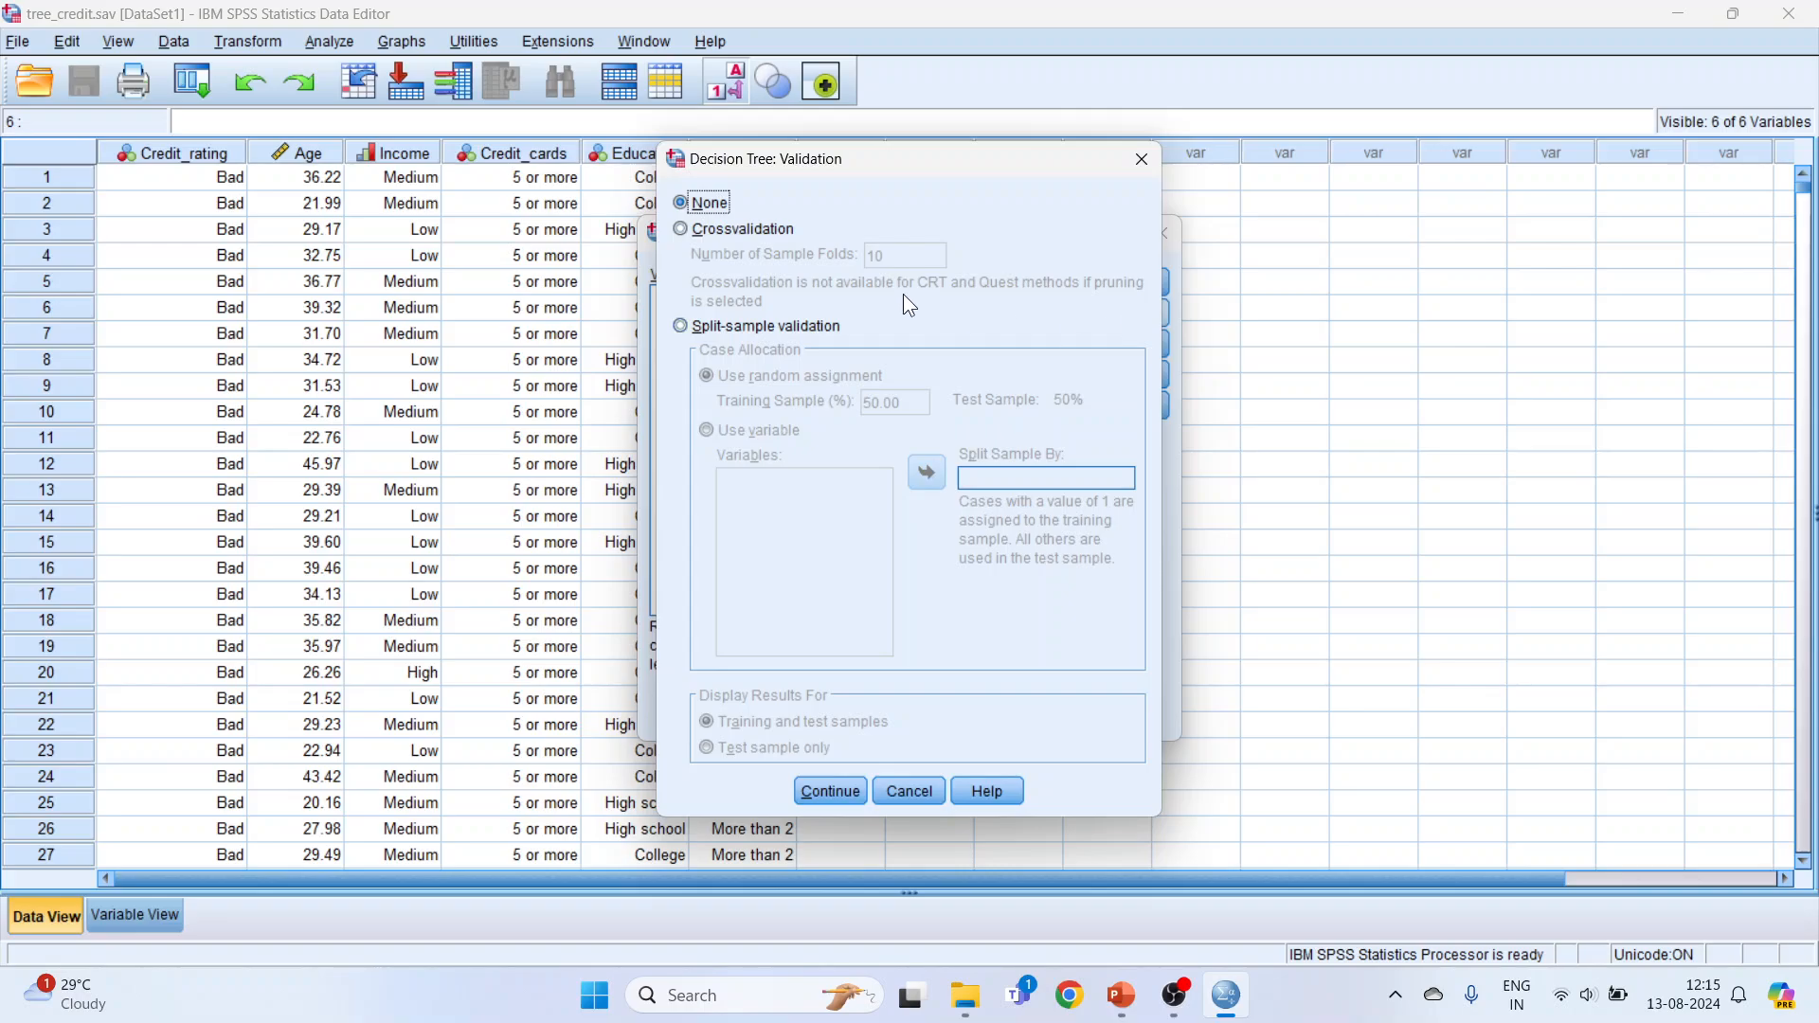
{"action": "left_click", "coordinate": [681, 230]}
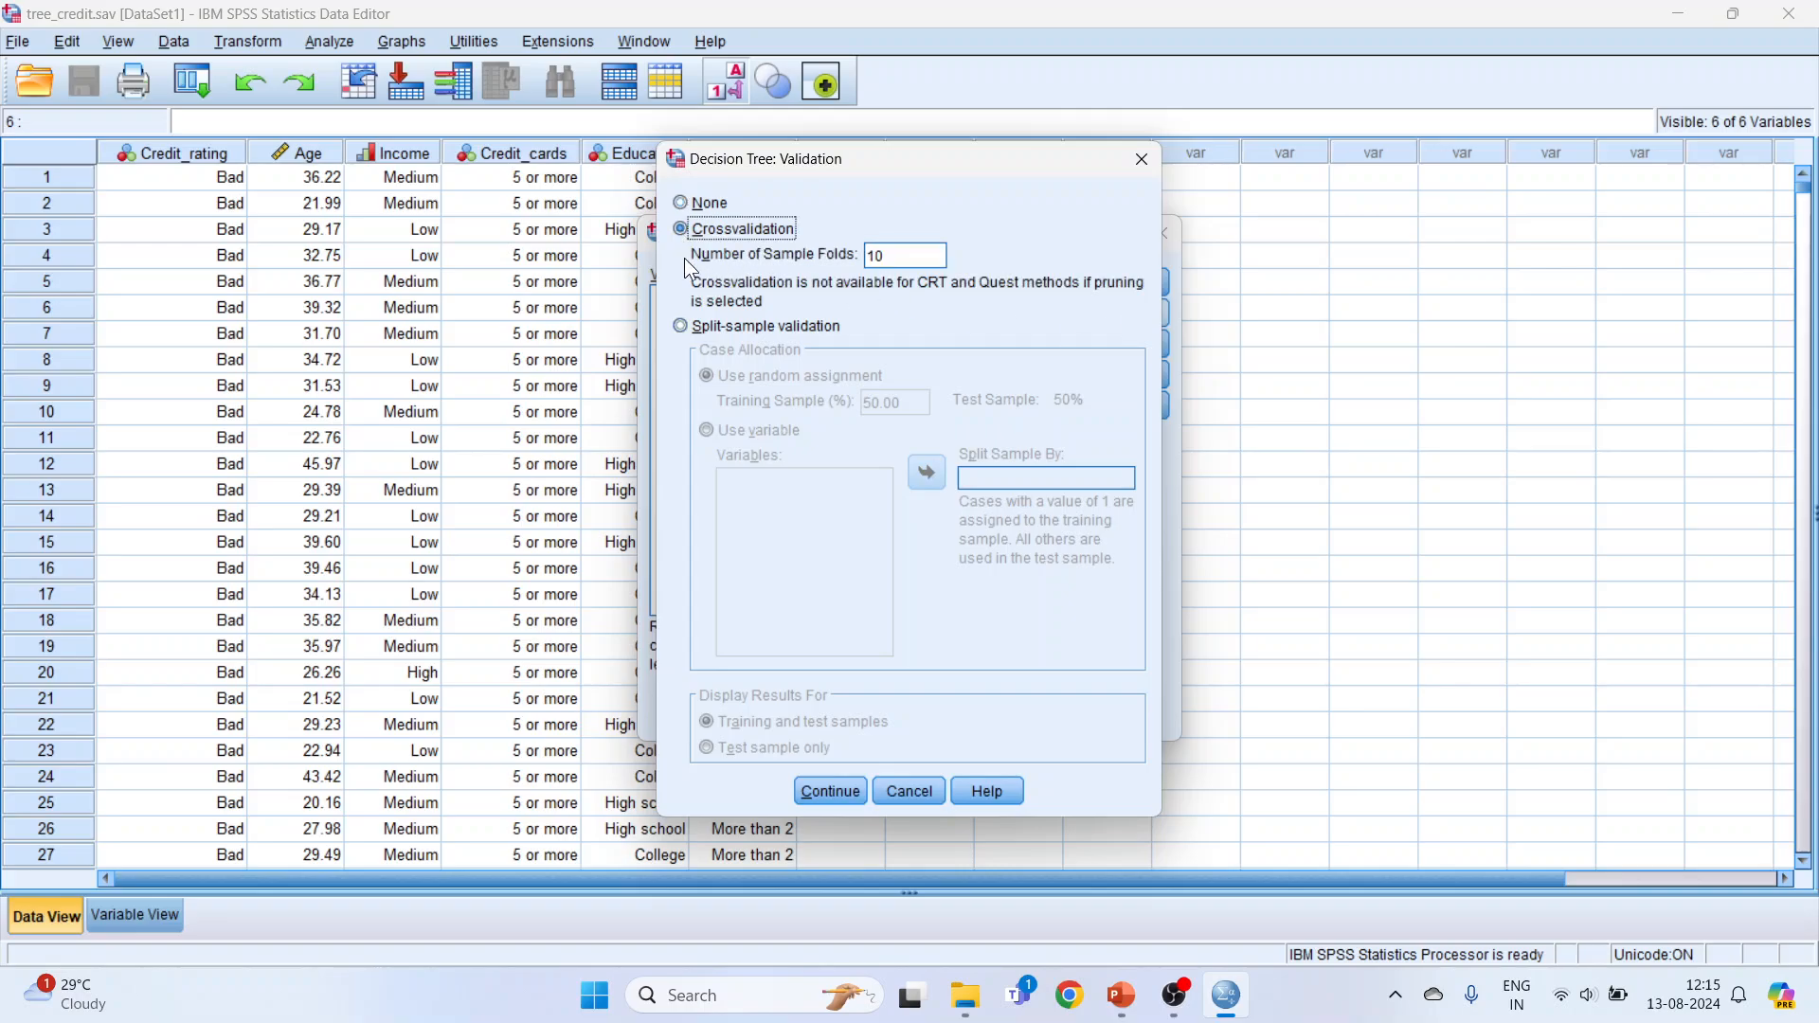
{"action": "left_click", "coordinate": [684, 328]}
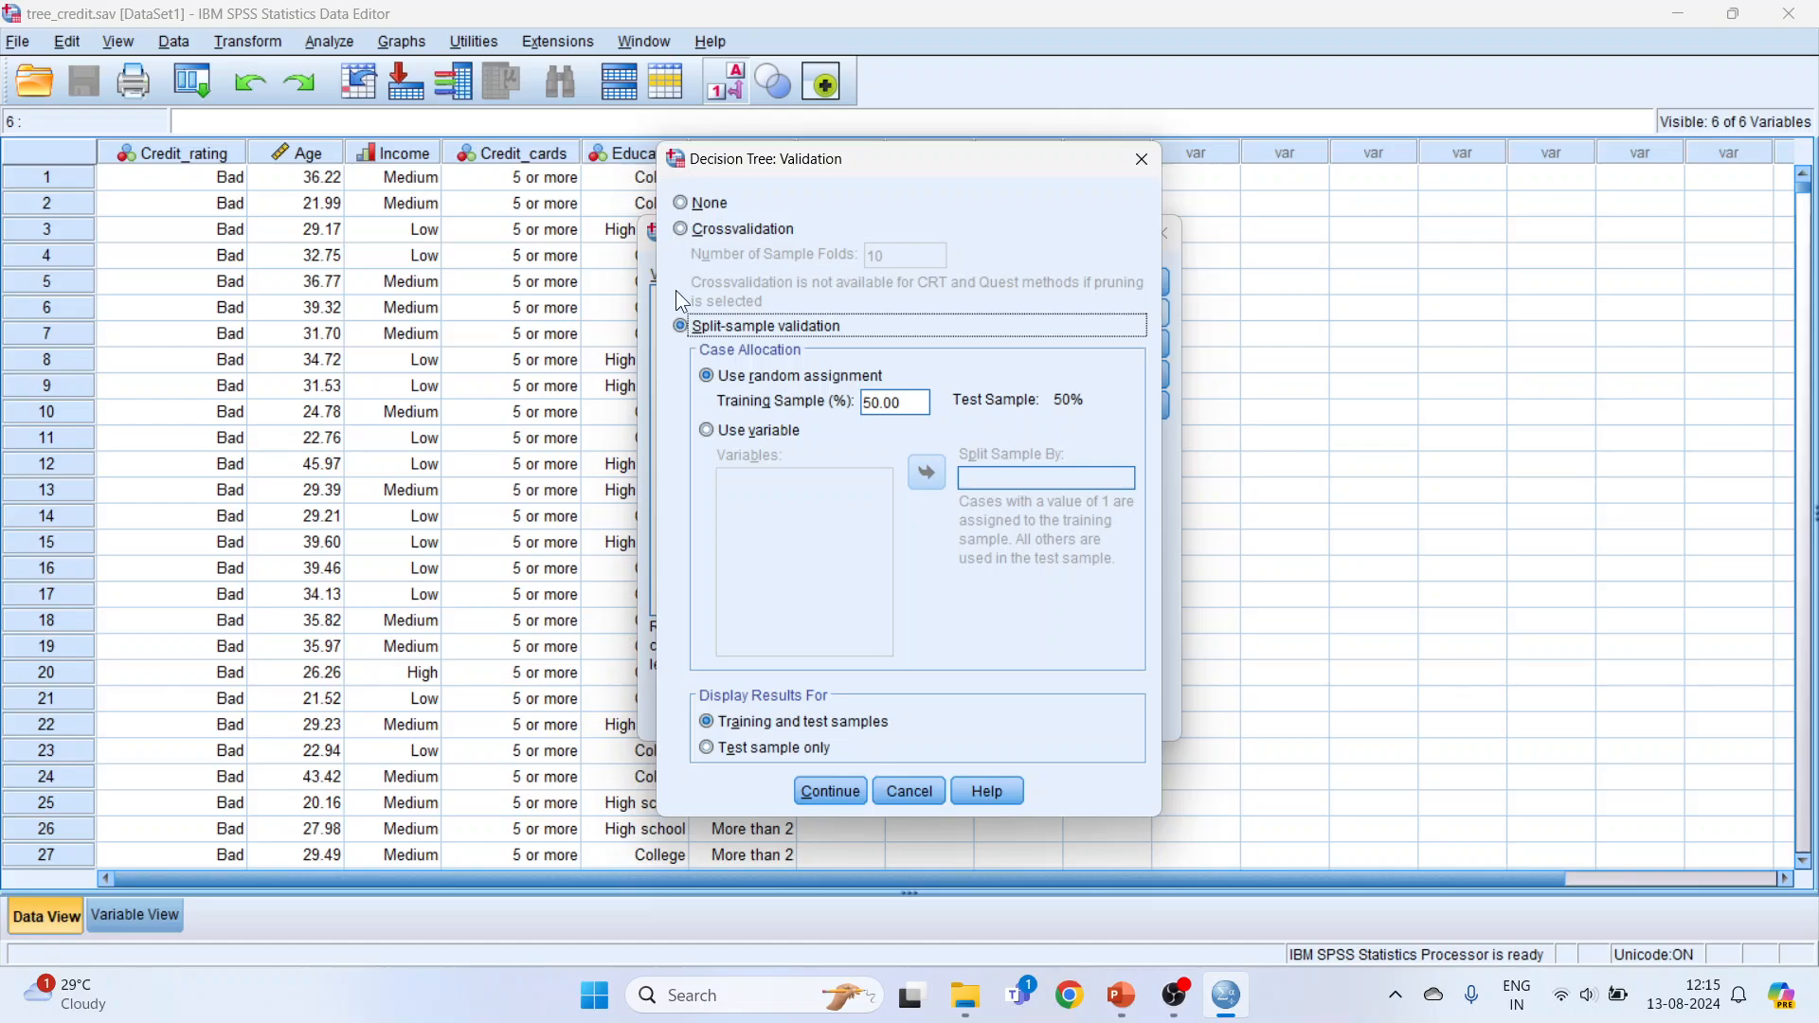
{"action": "left_click", "coordinate": [687, 237]}
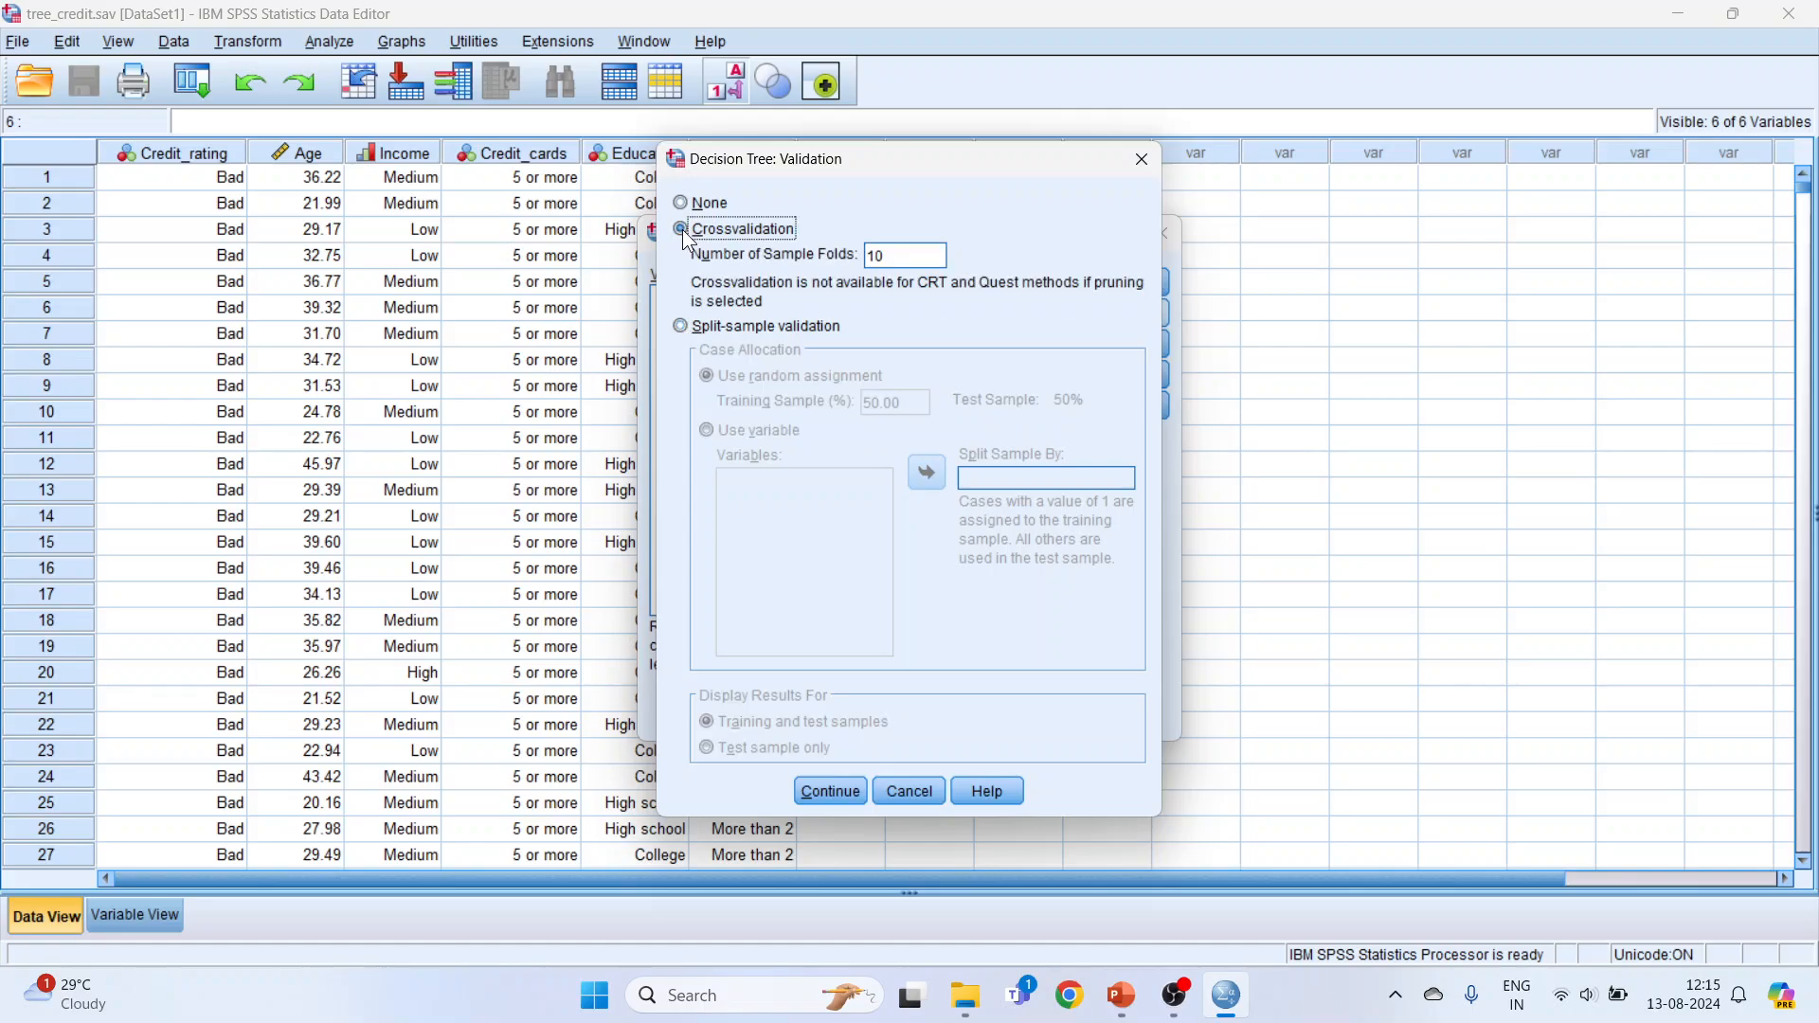
Step: Switch to the Decision Tree presentation in PowerPoint, view the 4-fold cross validation slide full screen, and return to SPSS
{"action": "left_click", "coordinate": [1121, 995]}
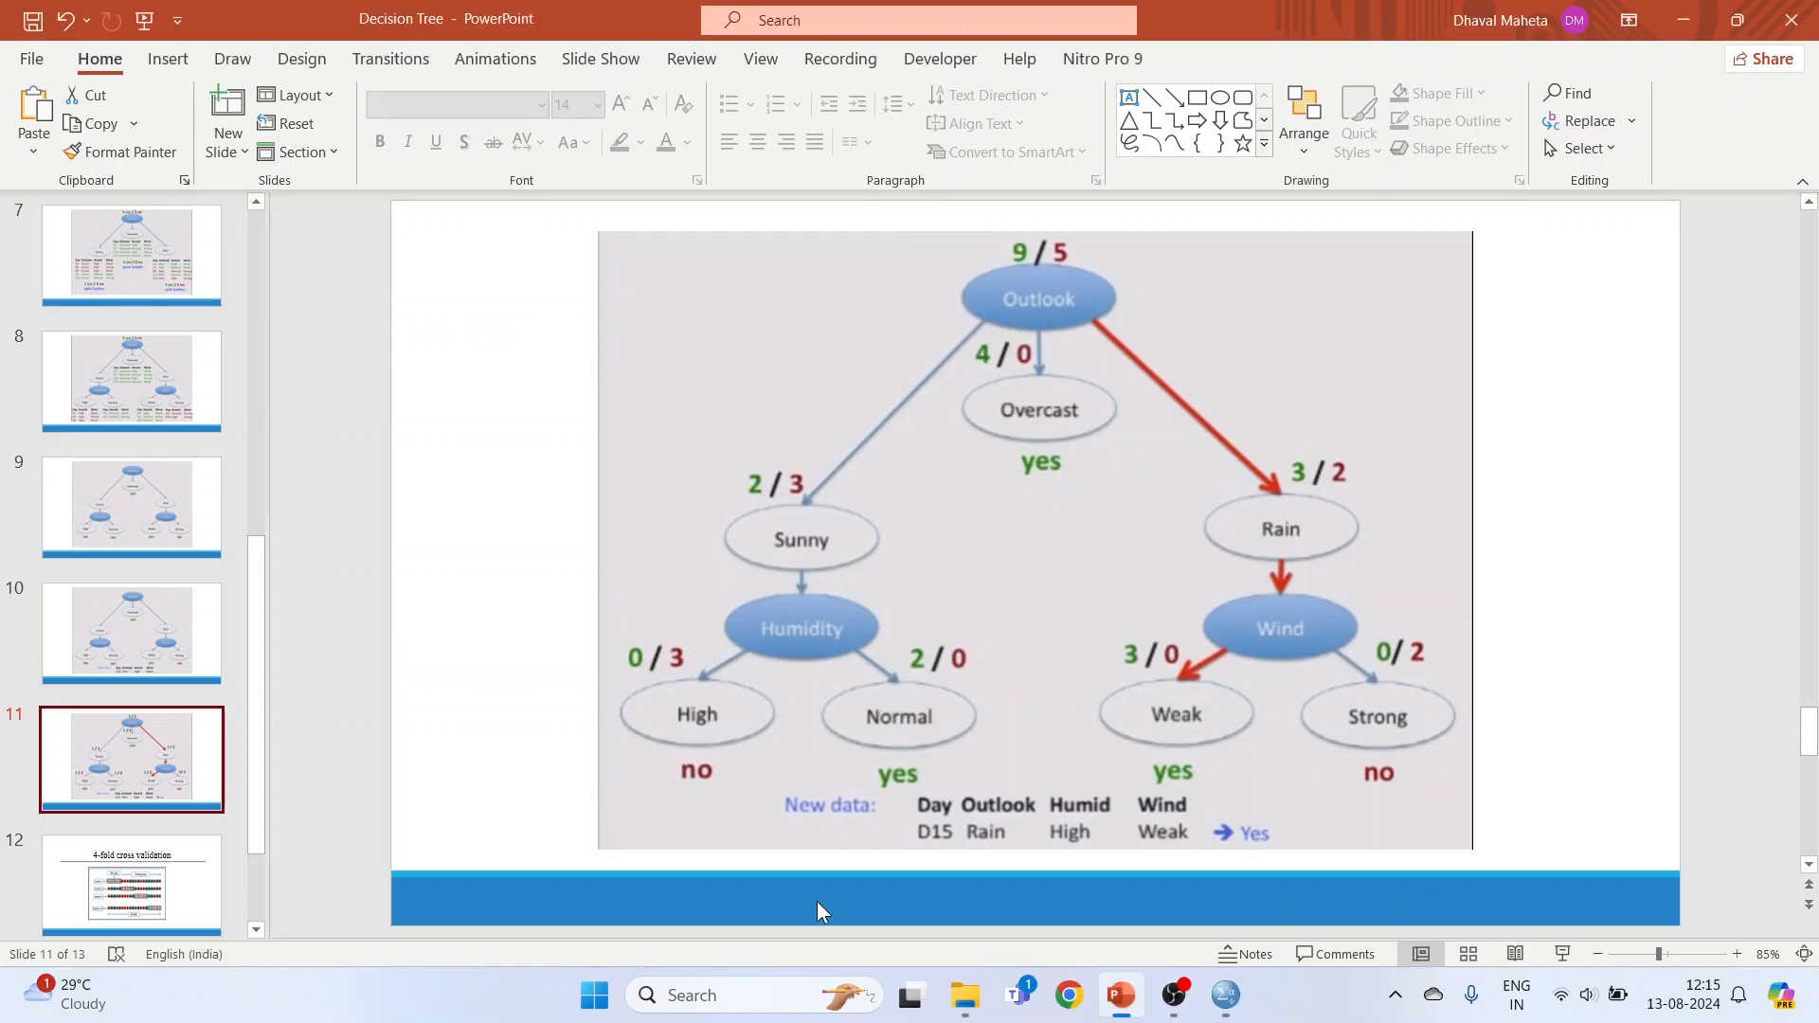
{"action": "scroll", "coordinate": [817, 901], "scroll_direction": "down", "scroll_amount": 1}
{"action": "left_click", "coordinate": [1562, 954]}
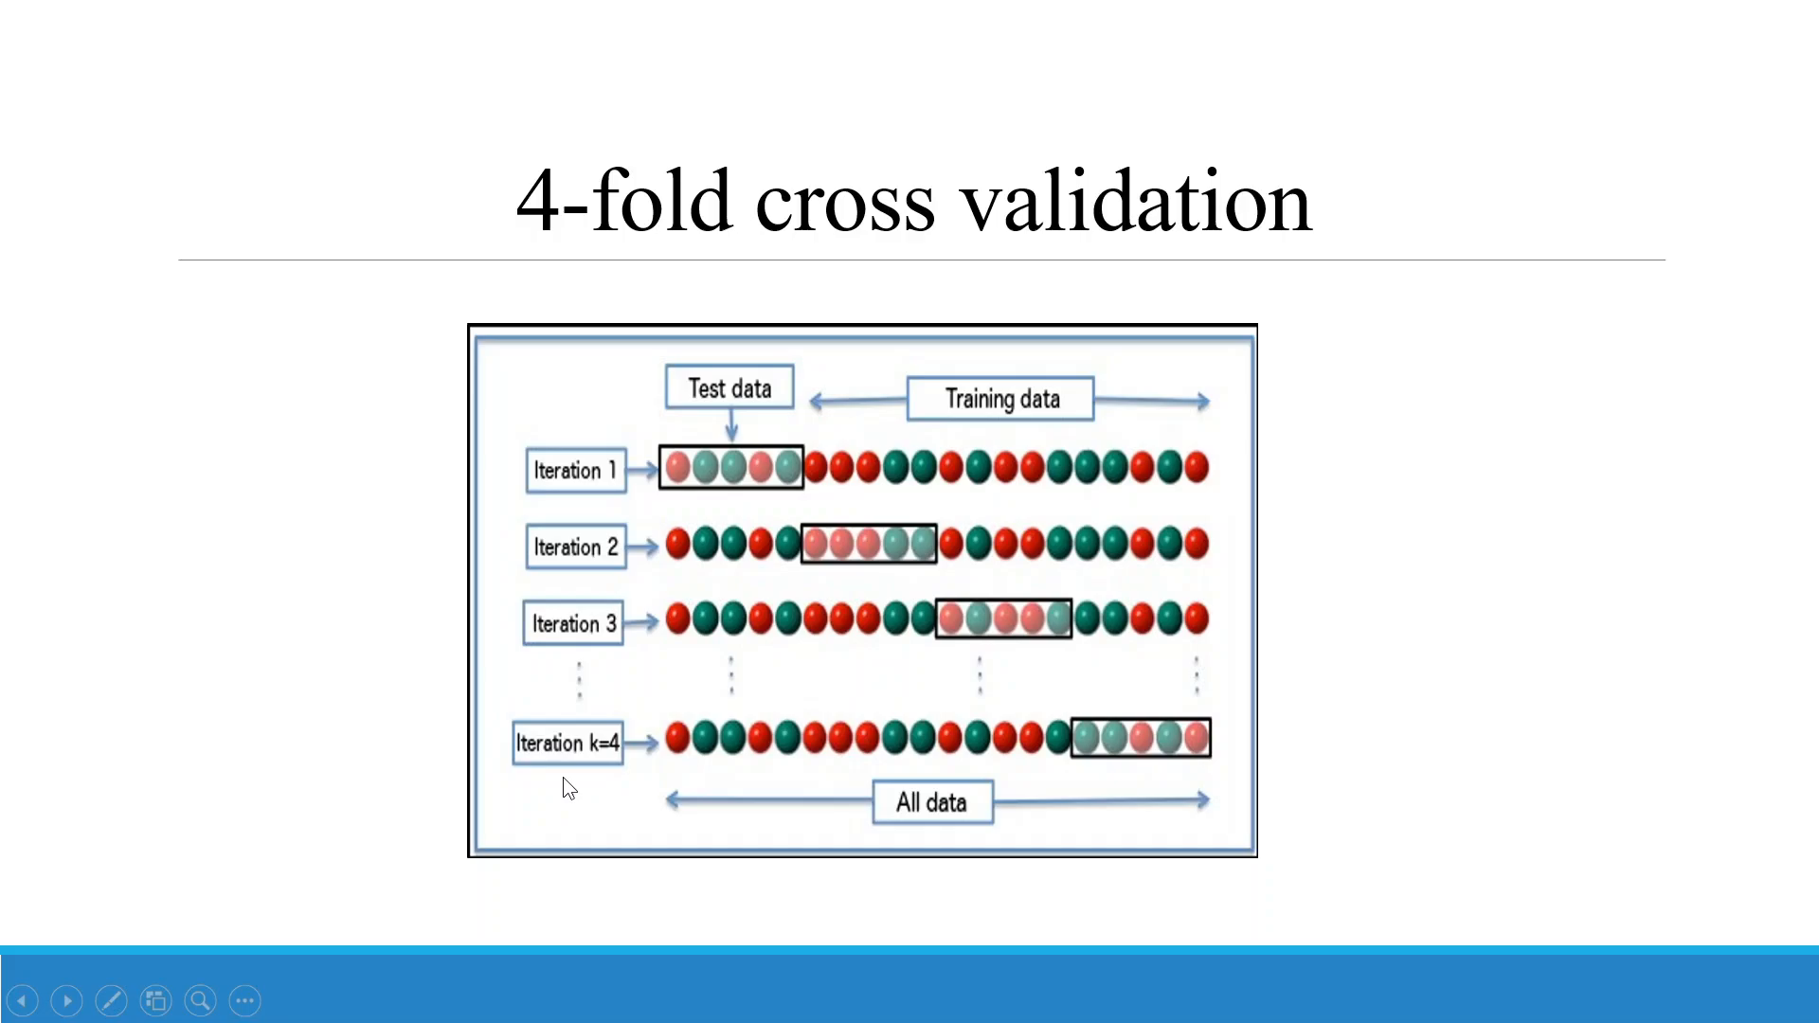
{"action": "key", "text": "Escape"}
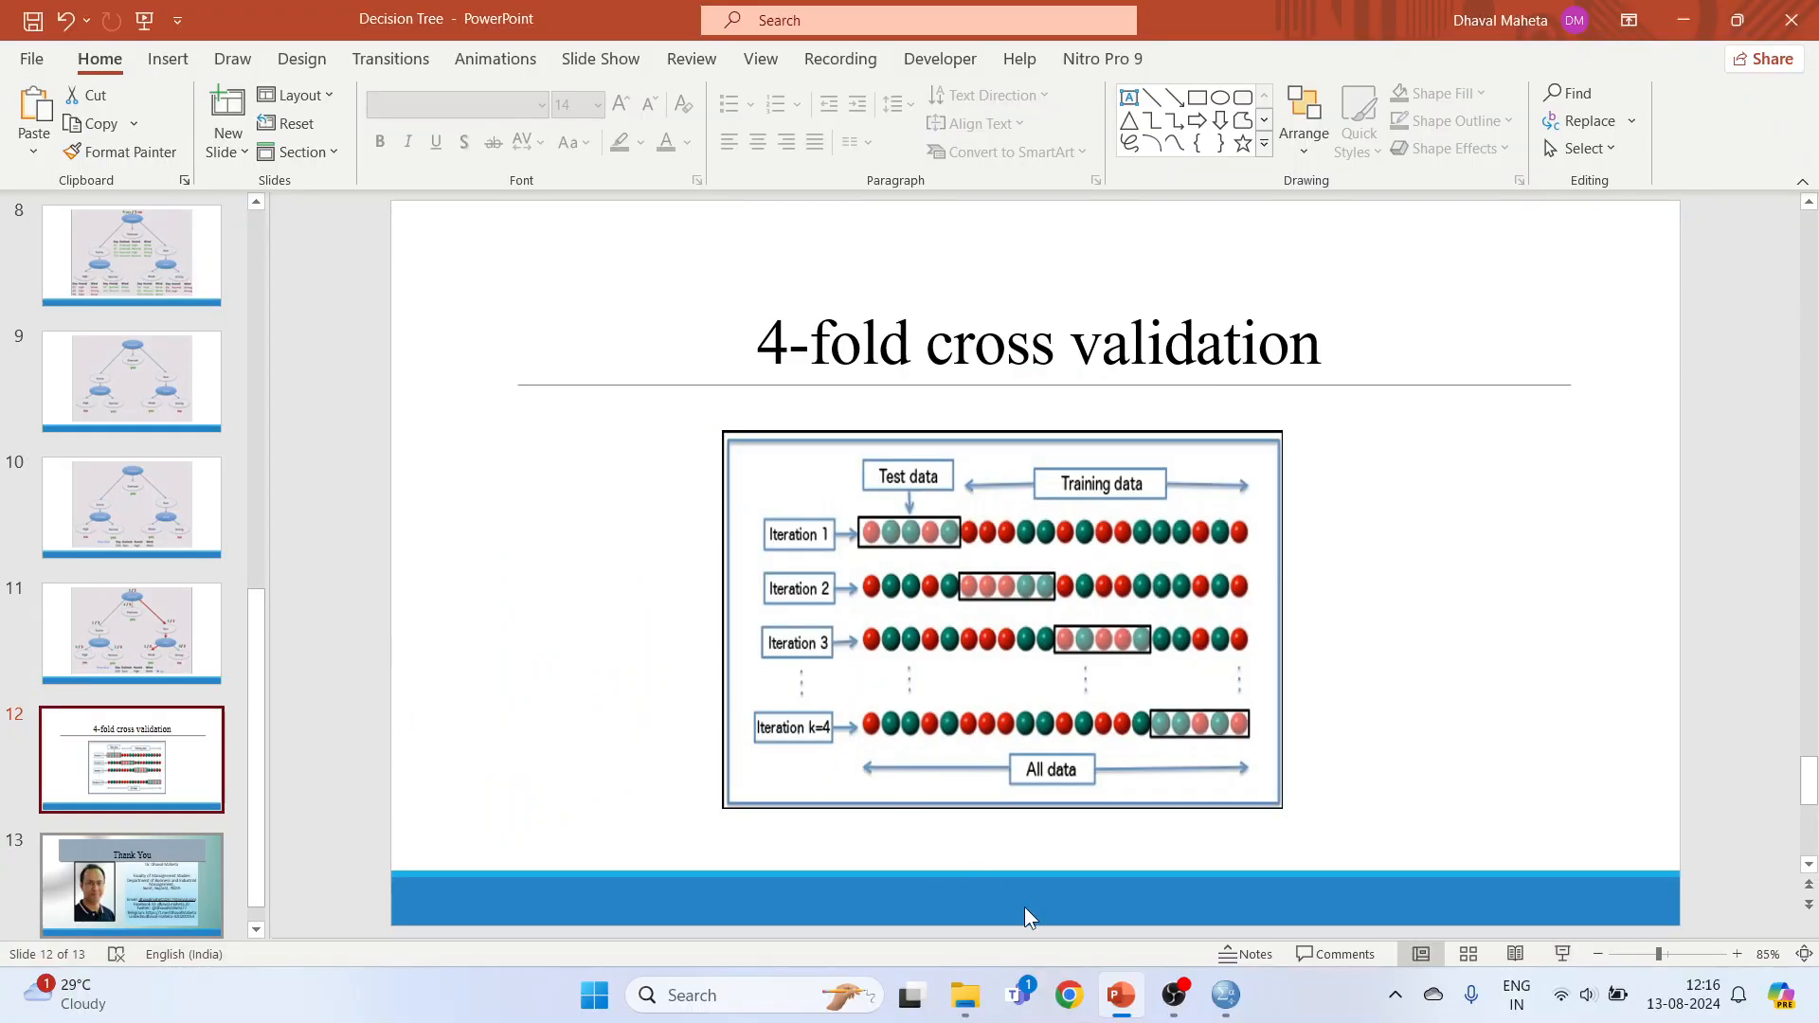
{"action": "left_click", "coordinate": [1226, 997]}
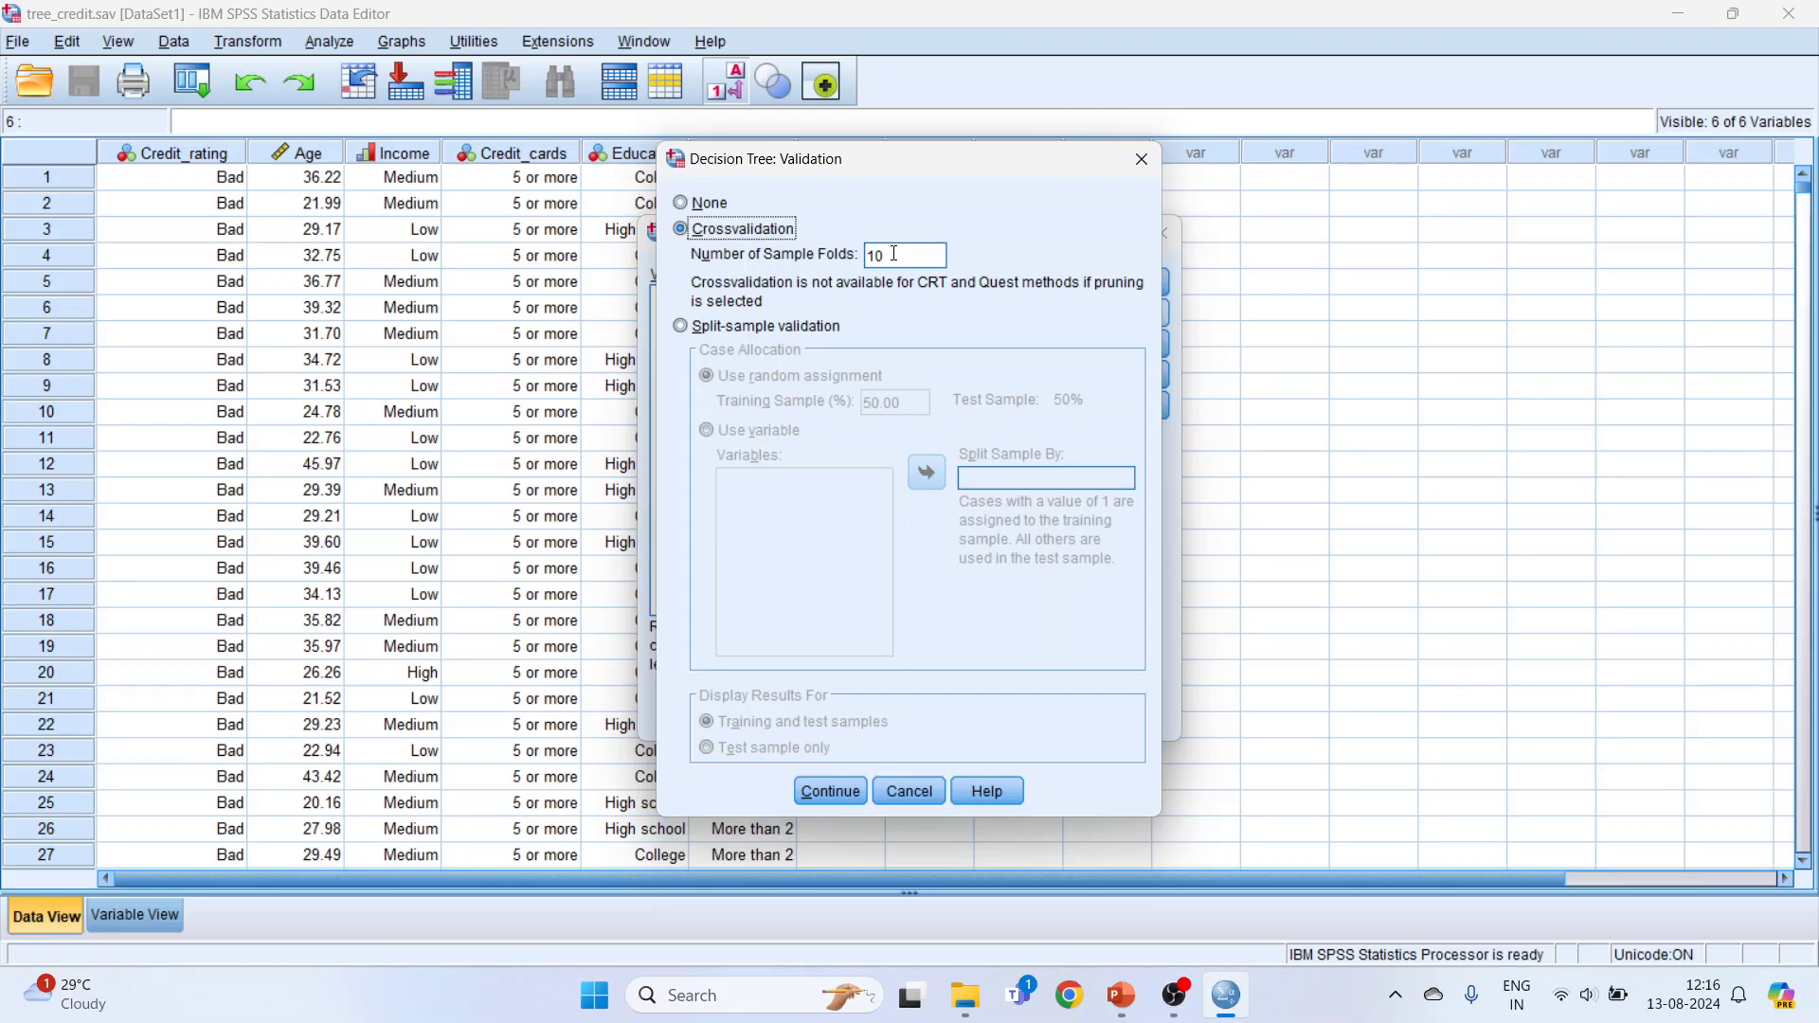
Step: Try split-sample validation with random assignment and an 80% training sample
{"action": "left_click", "coordinate": [681, 326]}
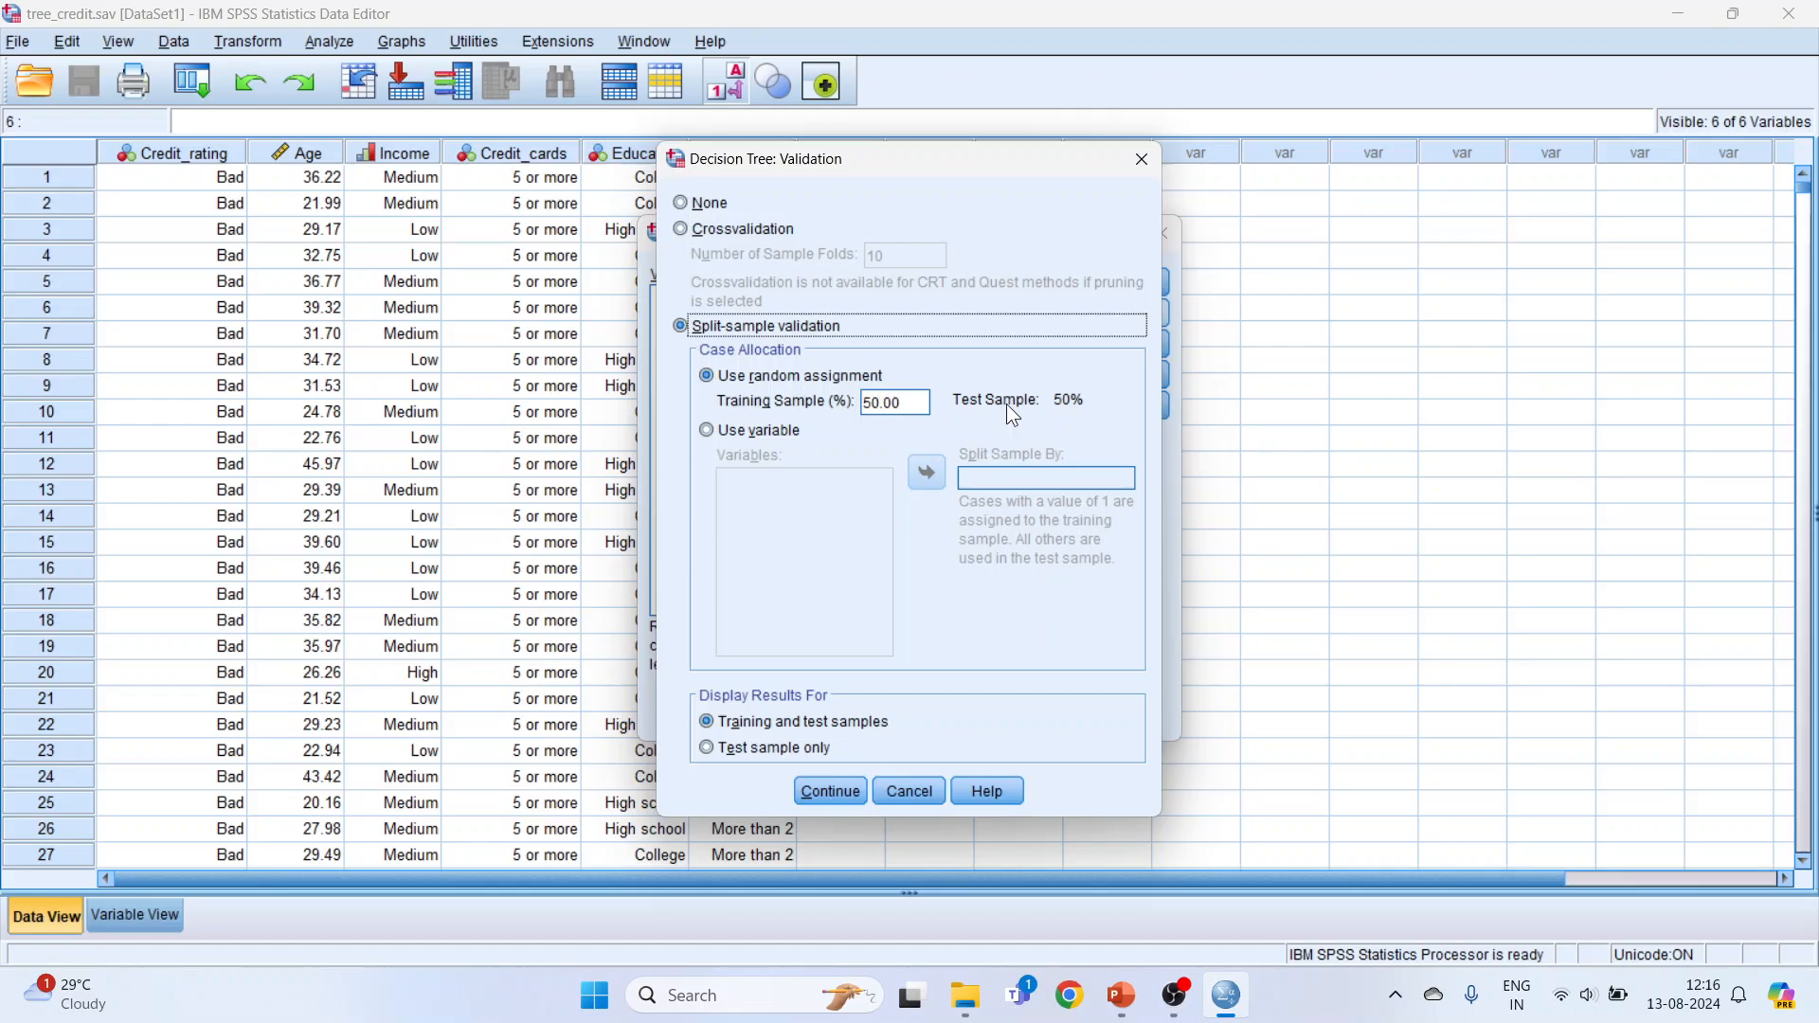
{"action": "double_click", "coordinate": [874, 405]}
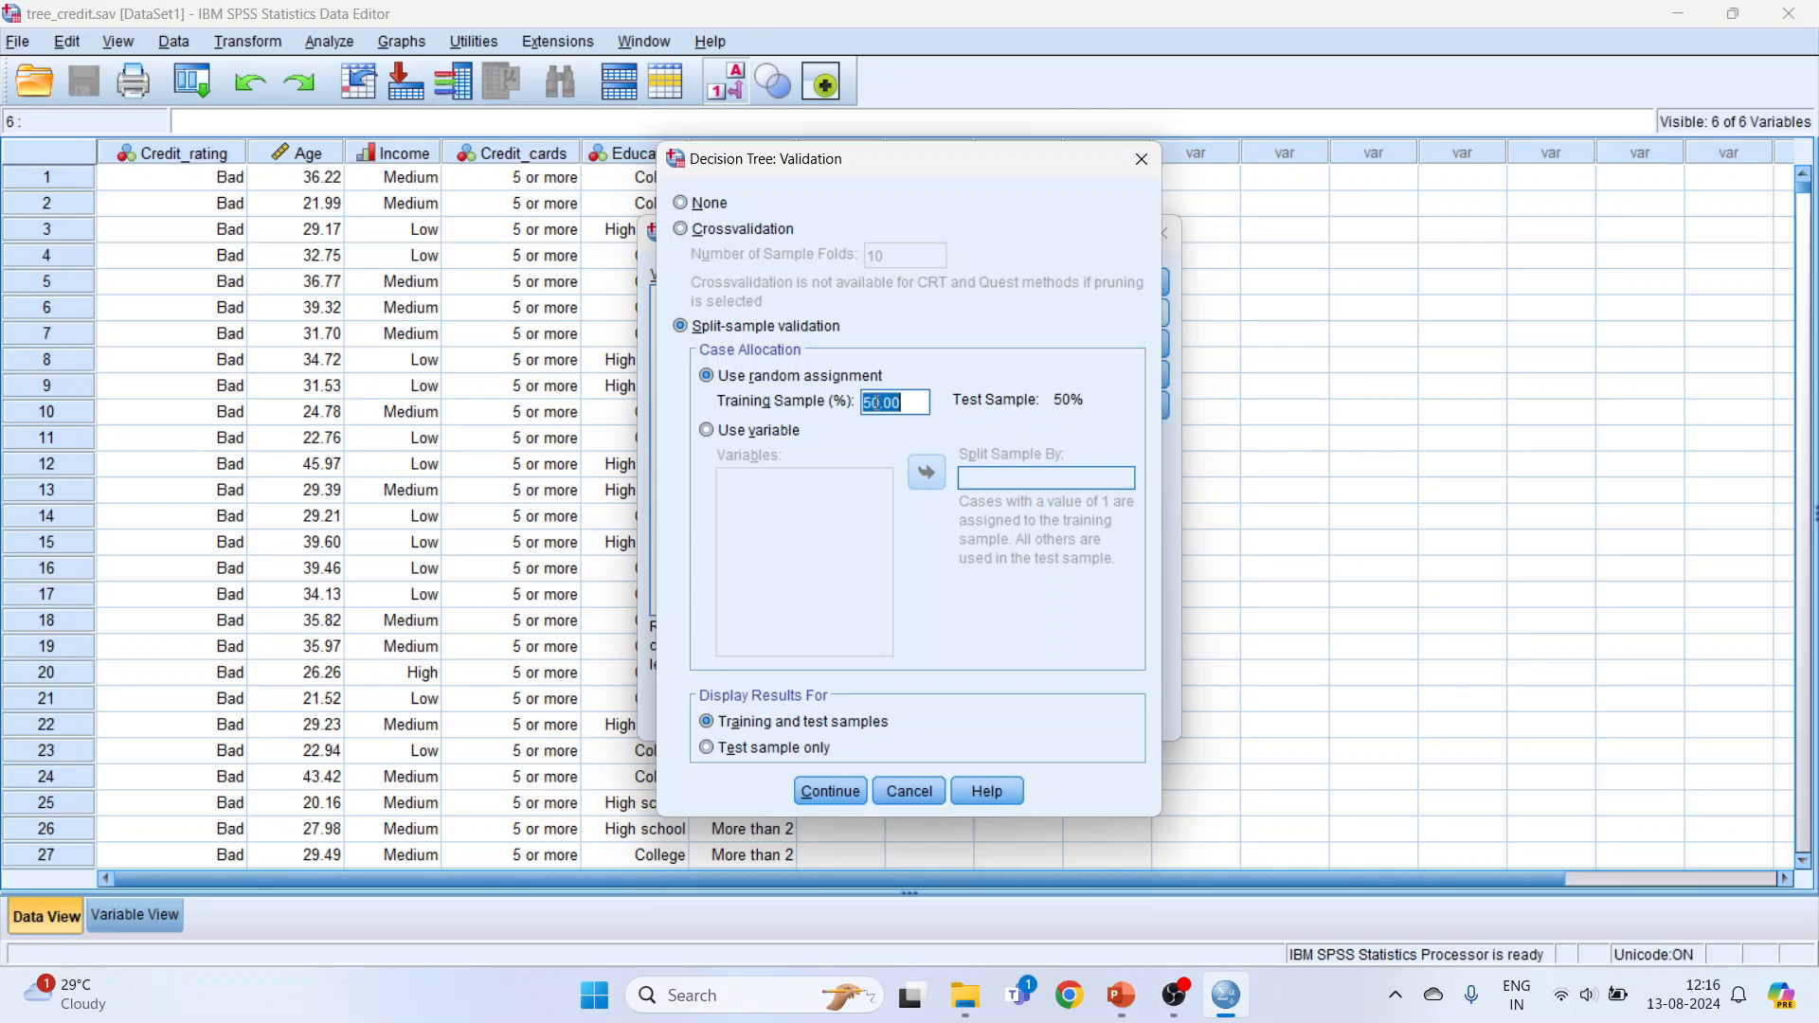
{"action": "type", "text": "80"}
Step: Choose crossvalidation with 10 sample folds and accept the validation settings
{"action": "left_click", "coordinate": [685, 231]}
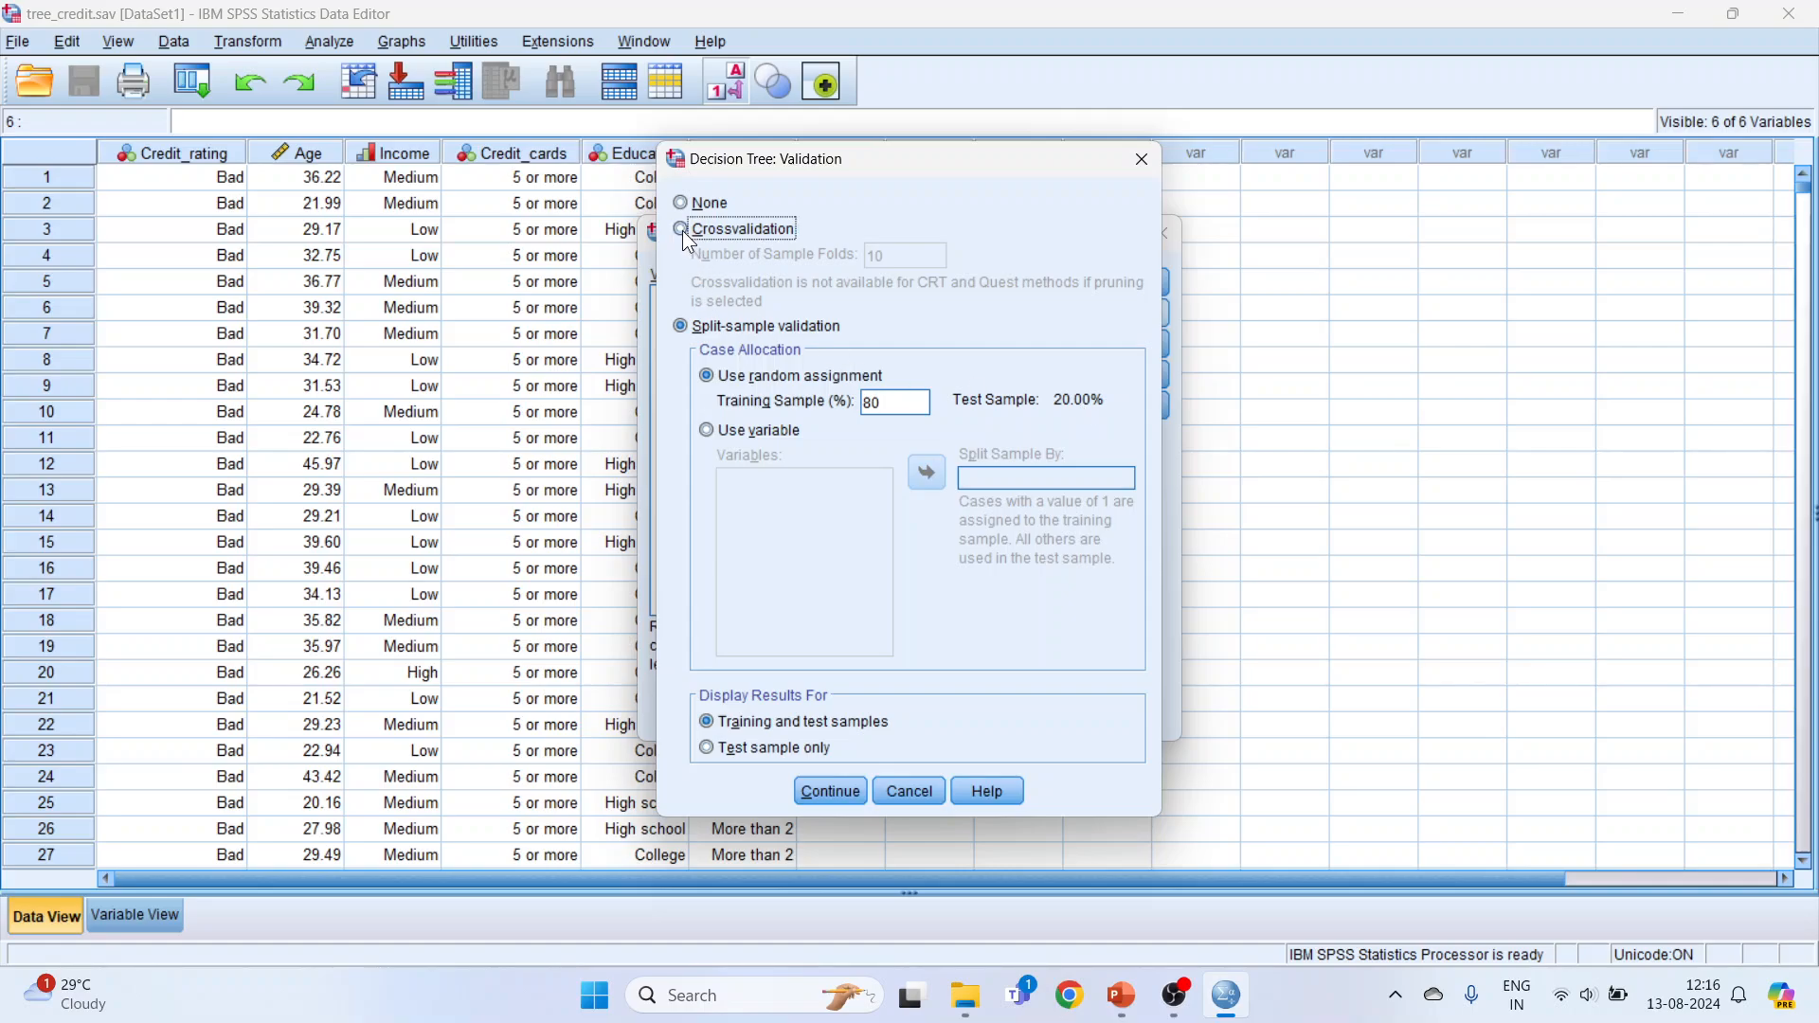
{"action": "left_click", "coordinate": [829, 792]}
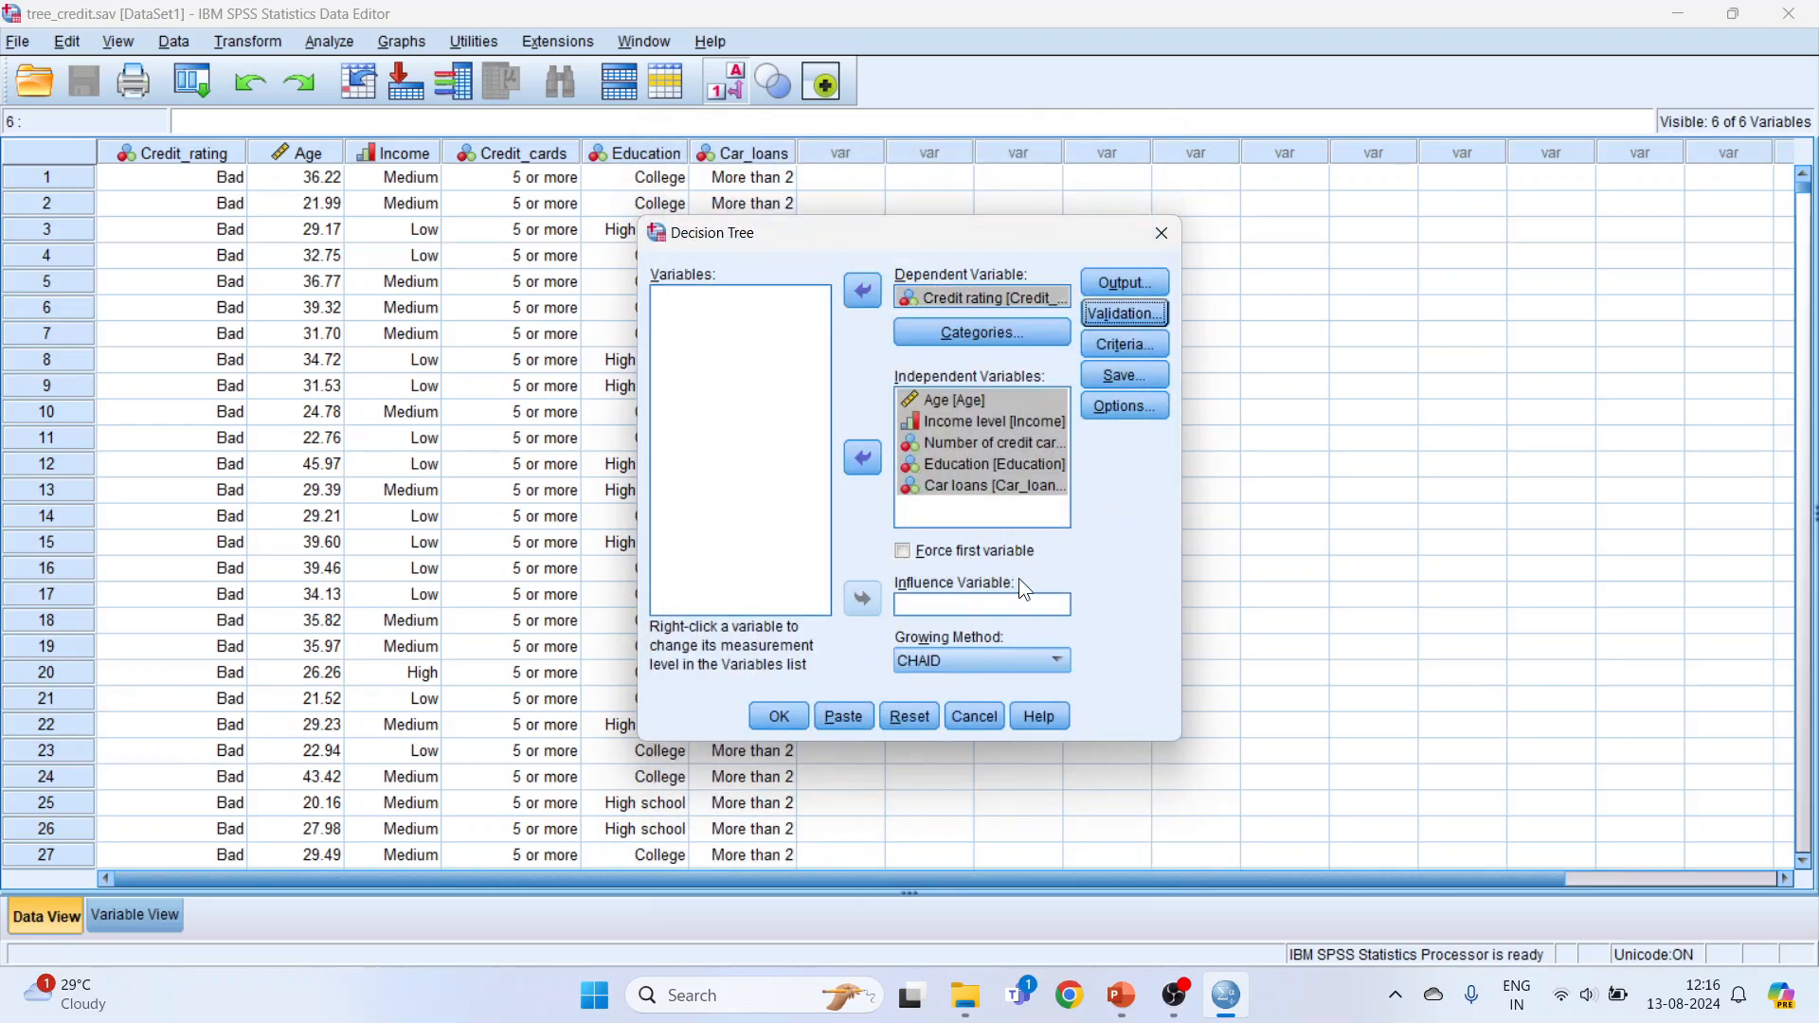
Step: Set the tree's minimum number of cases to 10 for parent nodes and 5 for child nodes in the growth limits
{"action": "left_click", "coordinate": [1117, 361]}
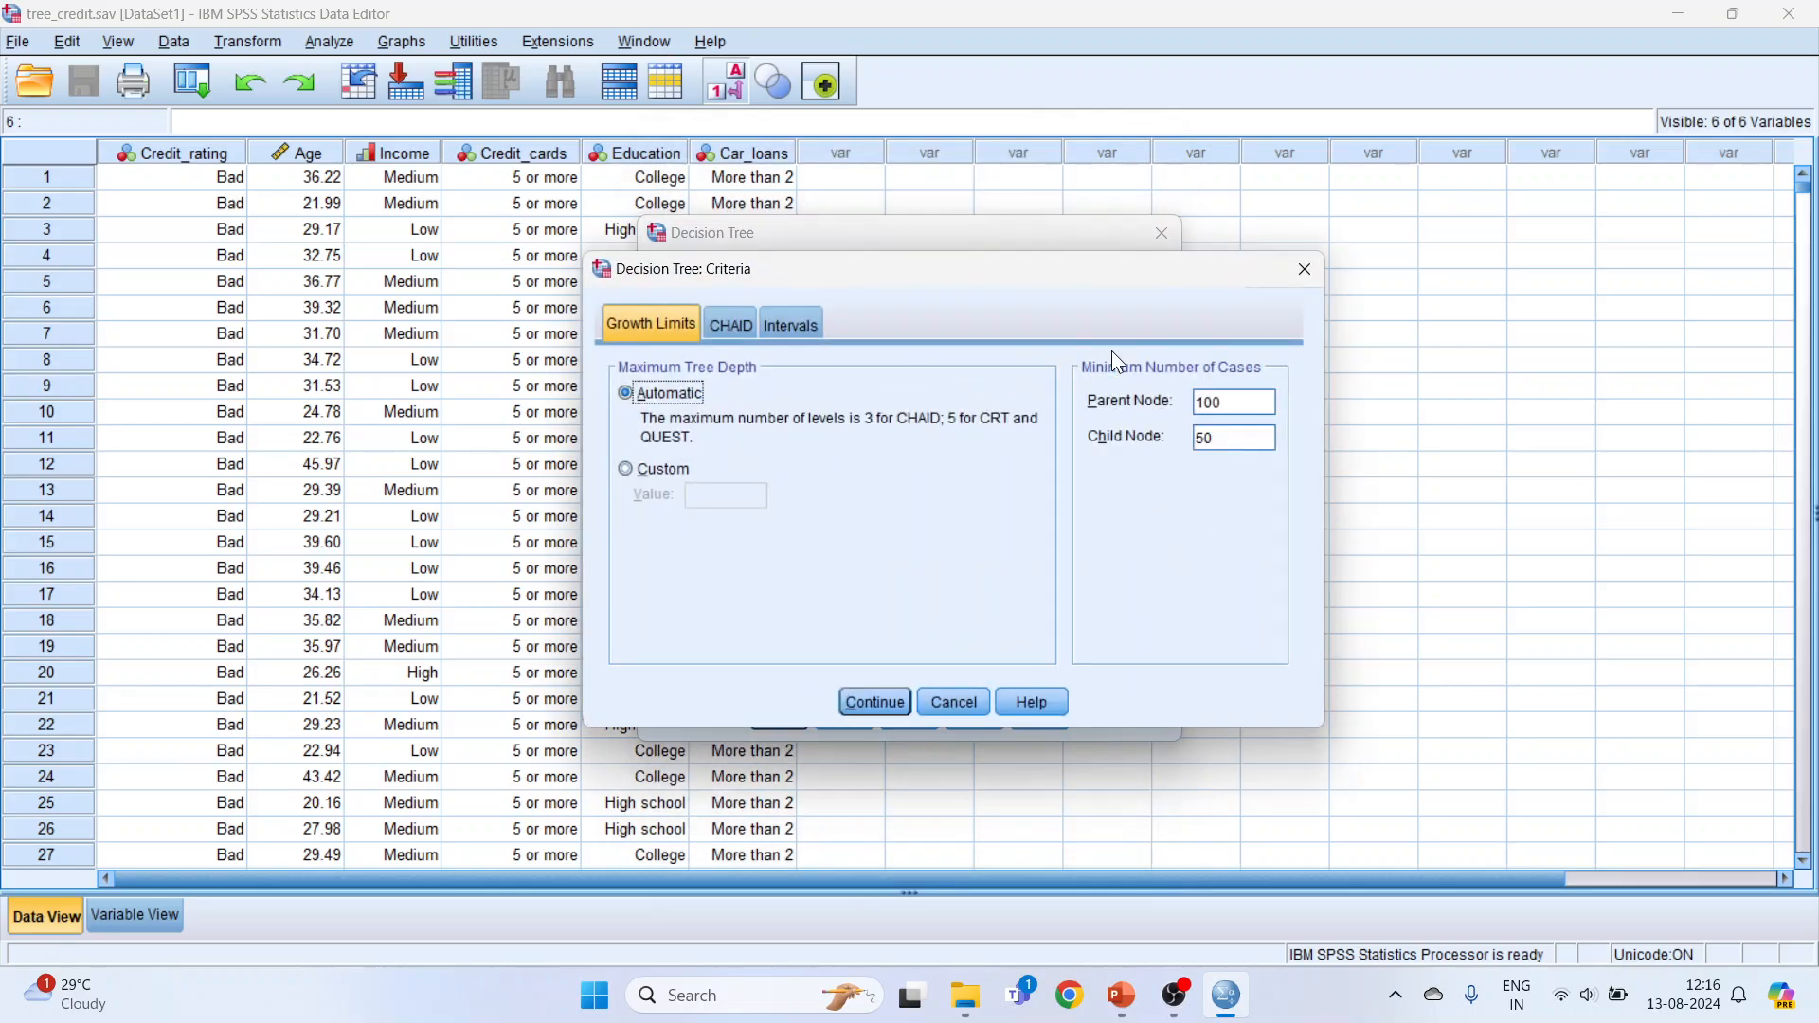
{"action": "double_click", "coordinate": [1229, 404]}
{"action": "type", "text": "10"}
{"action": "double_click", "coordinate": [1229, 443]}
{"action": "type", "text": "5"}
{"action": "left_click", "coordinate": [885, 702]}
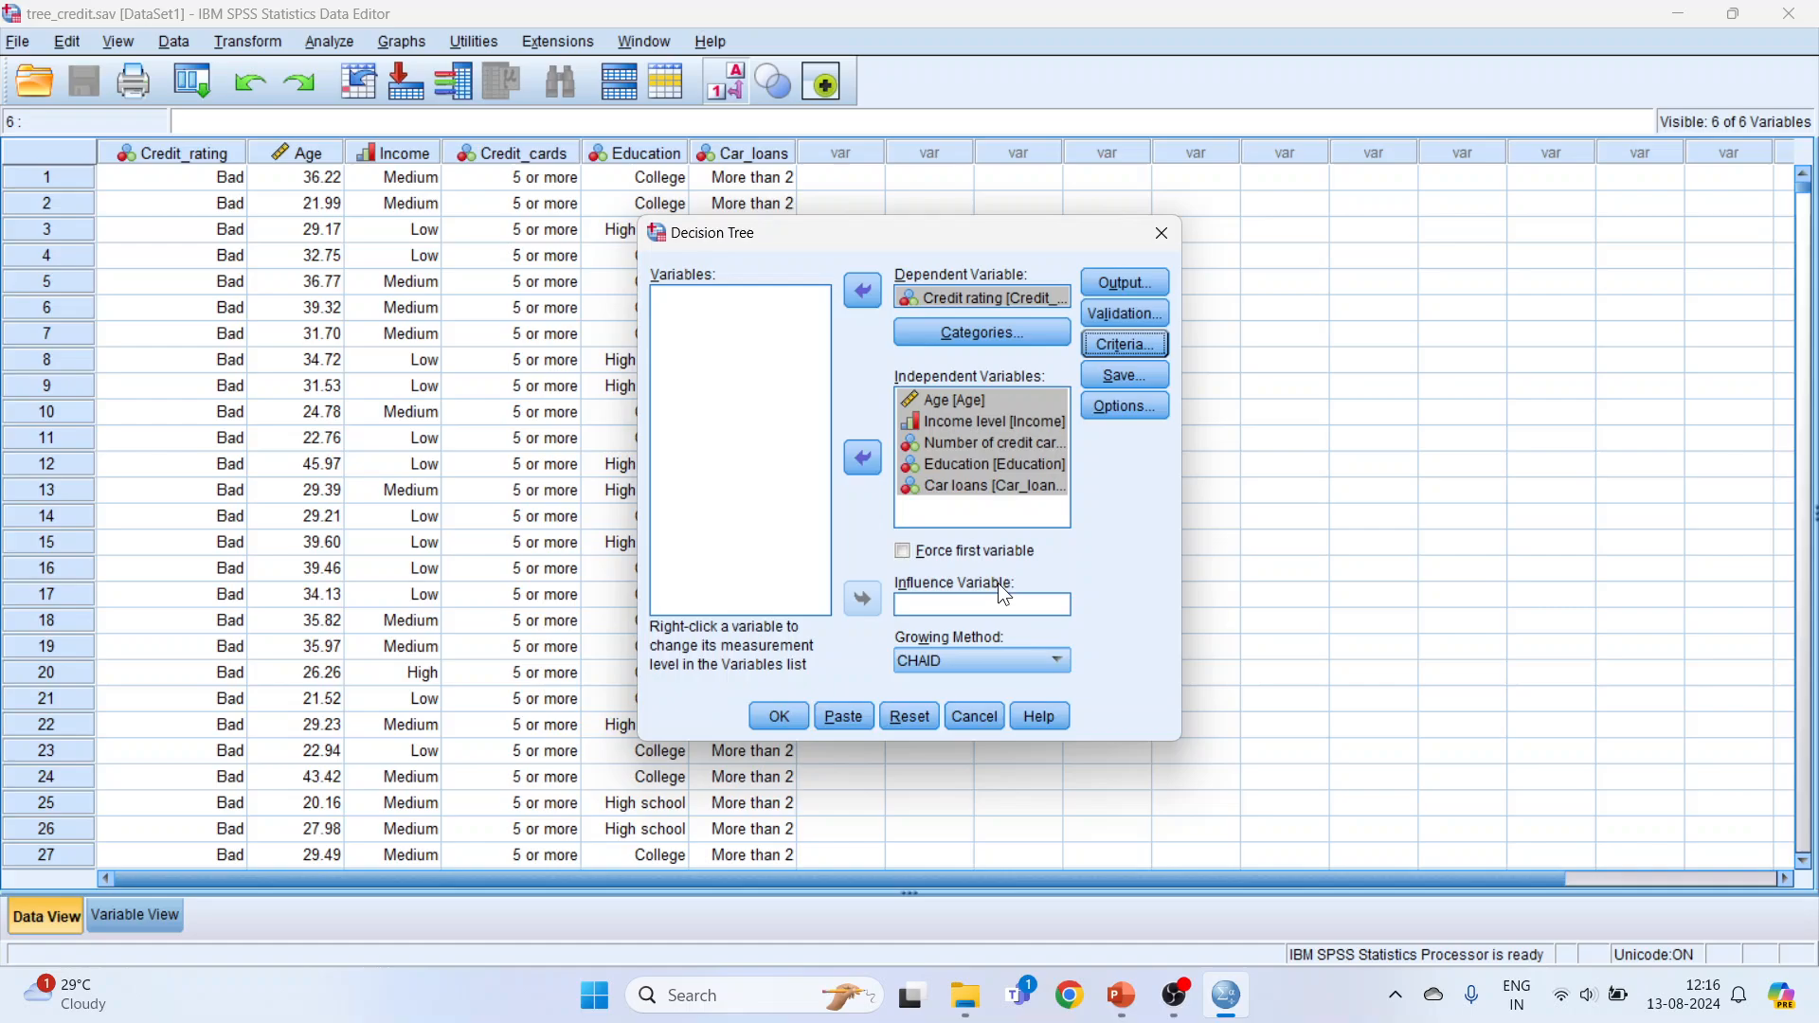
Step: Save the terminal node number, predicted value and predicted probabilities as new variables
{"action": "left_click", "coordinate": [1118, 379]}
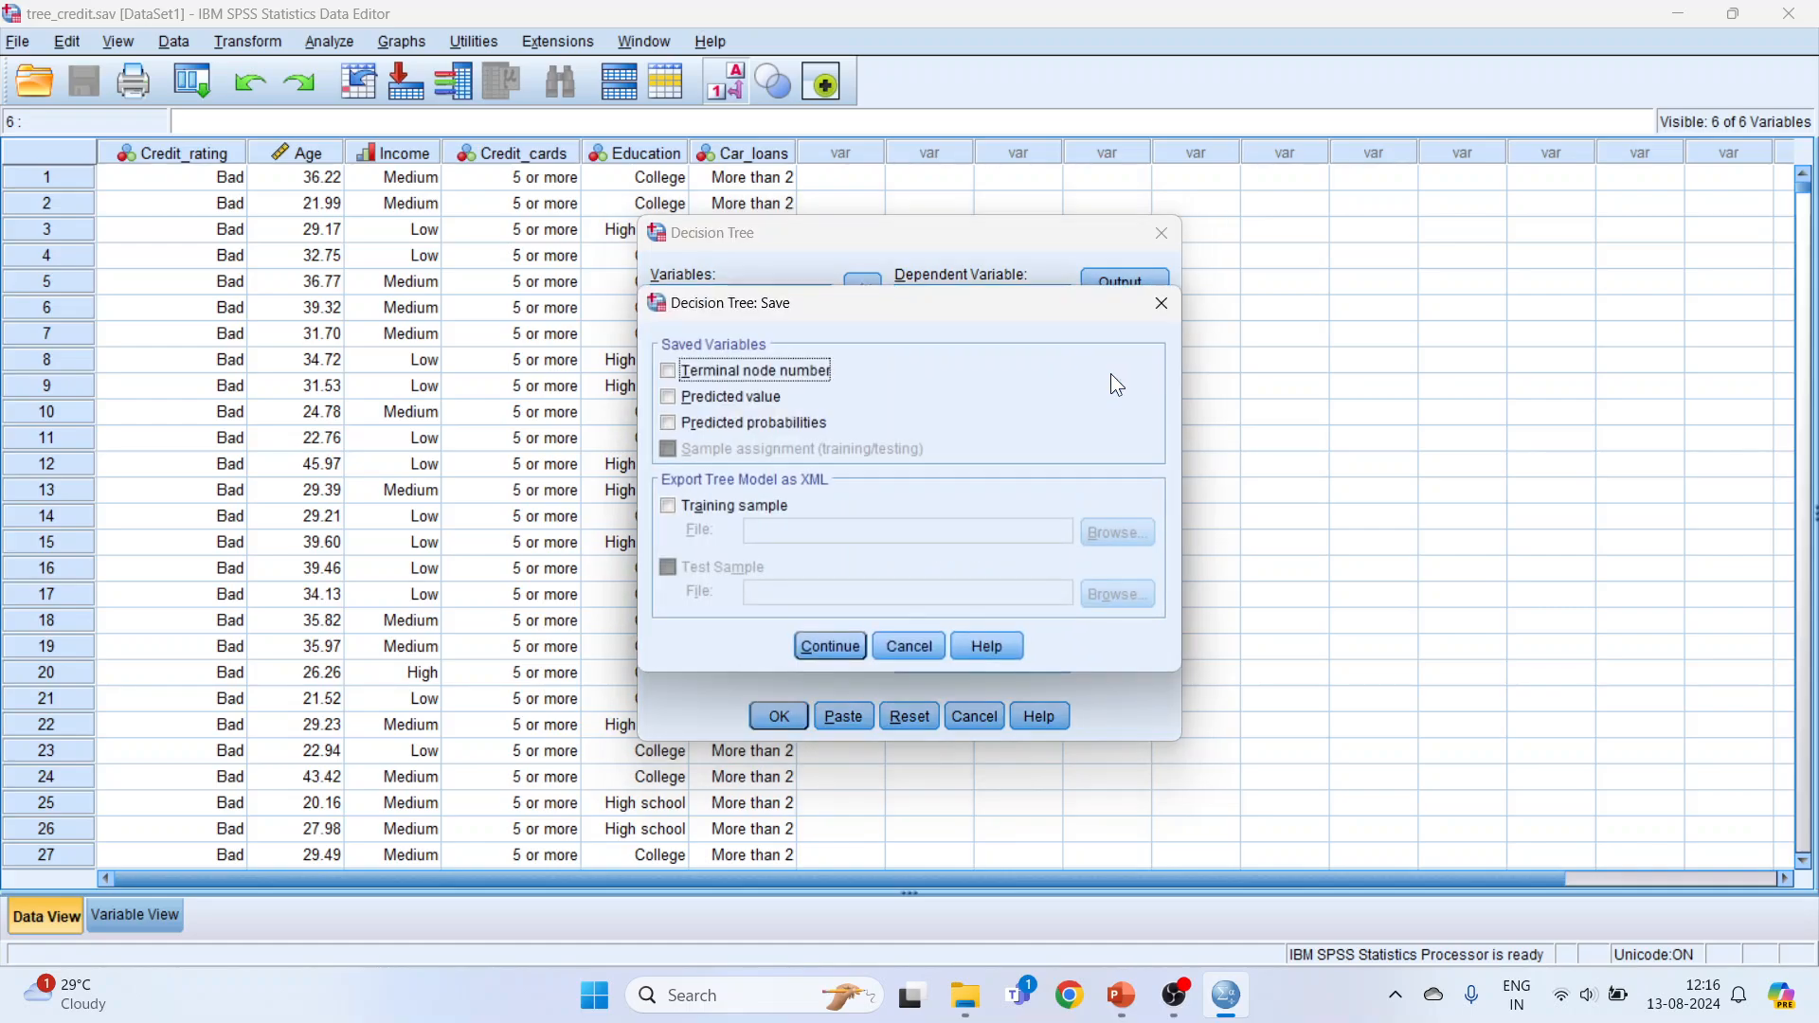
{"action": "left_click", "coordinate": [668, 397]}
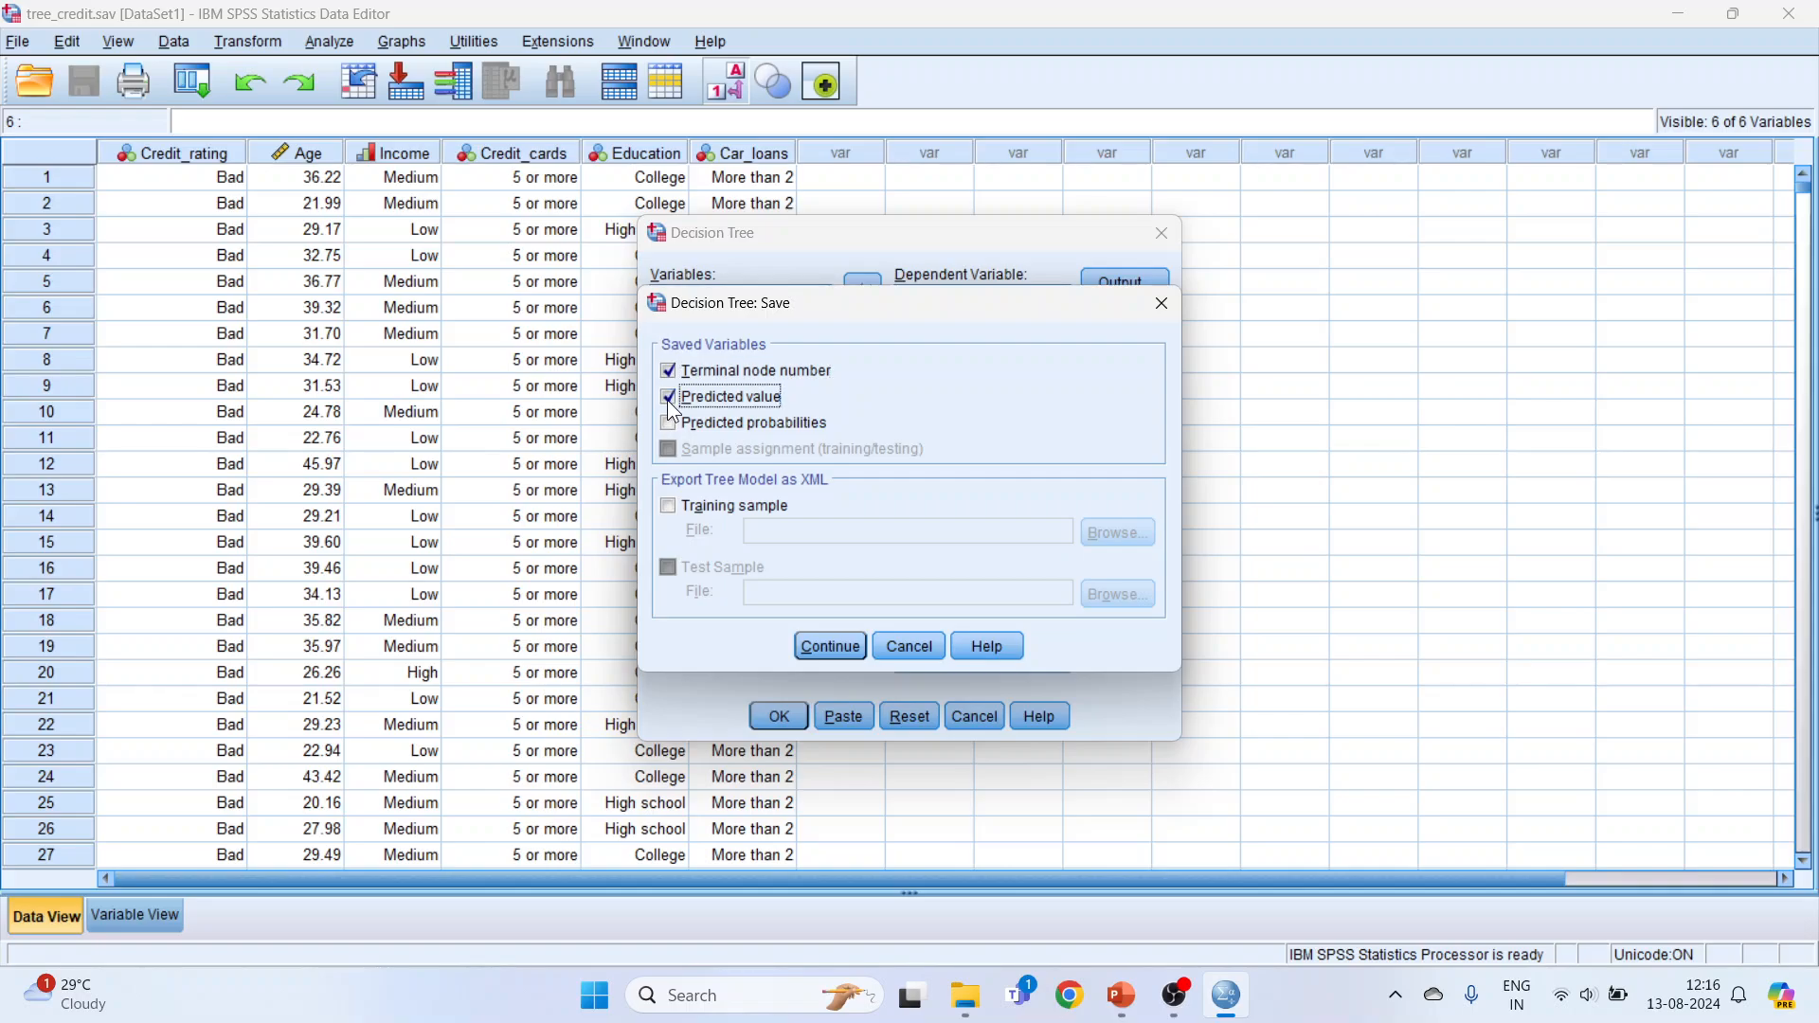
{"action": "left_click", "coordinate": [670, 425]}
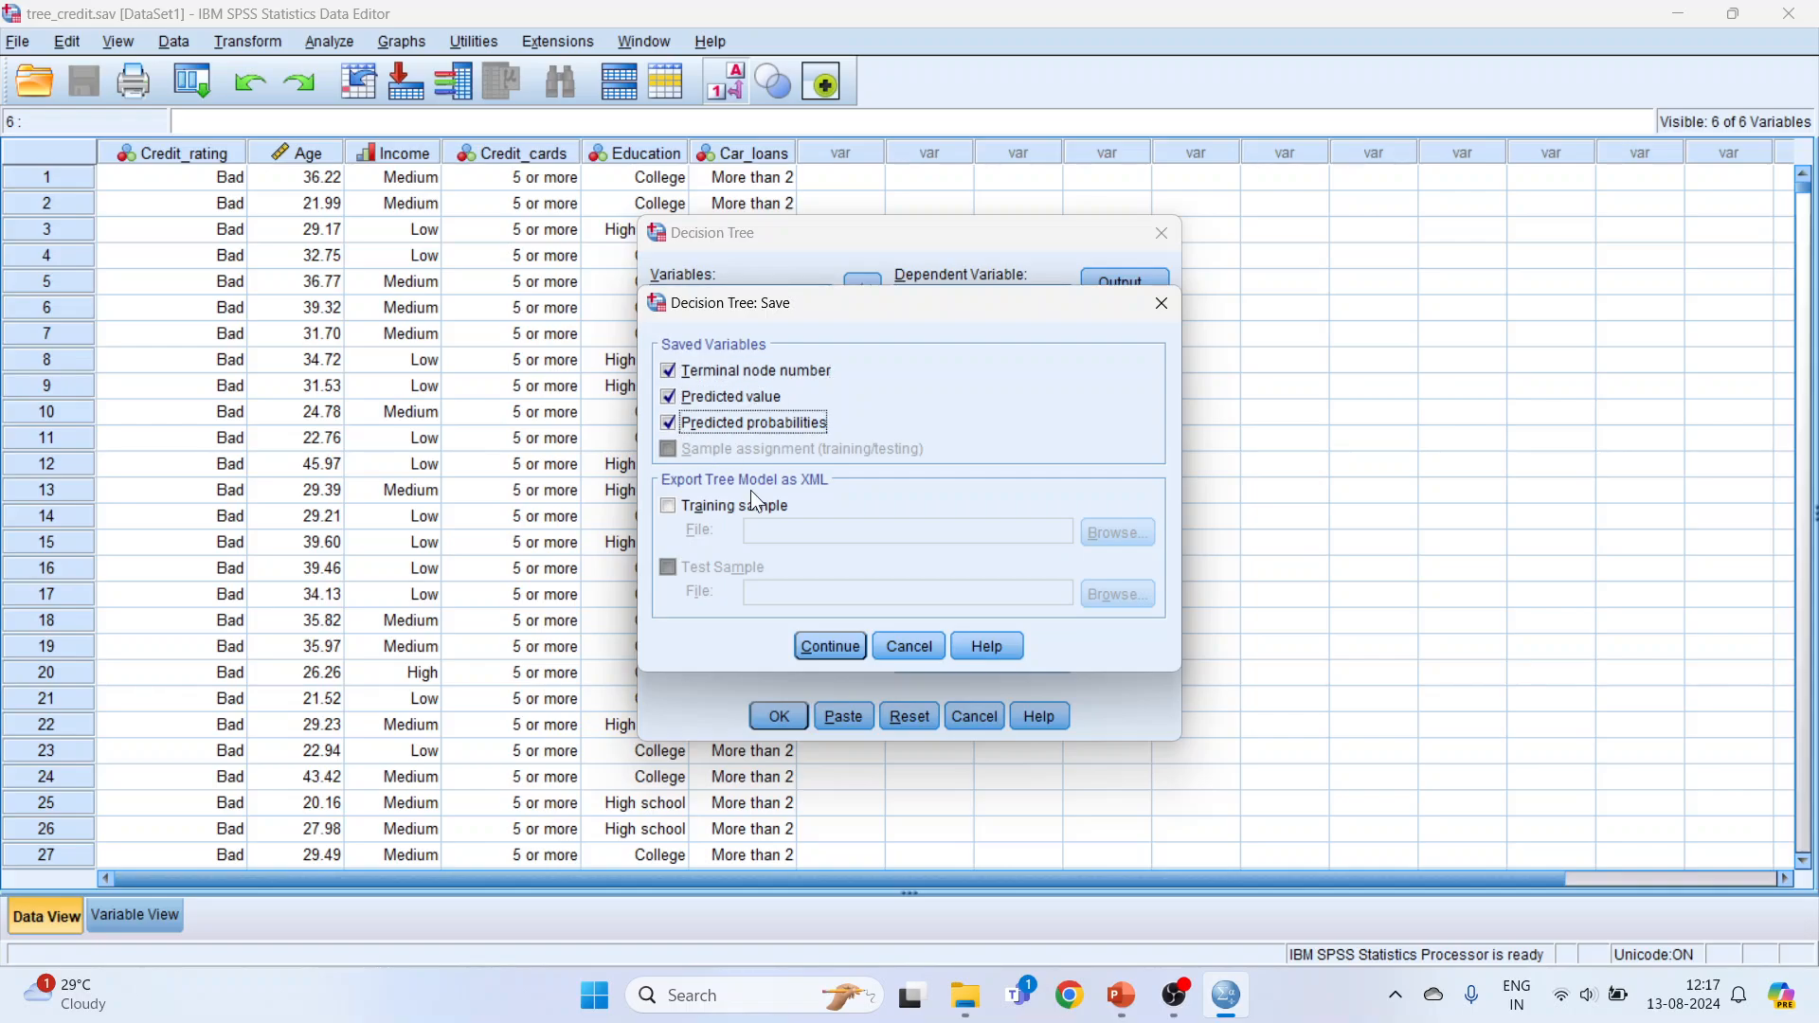
{"action": "left_click", "coordinate": [832, 648]}
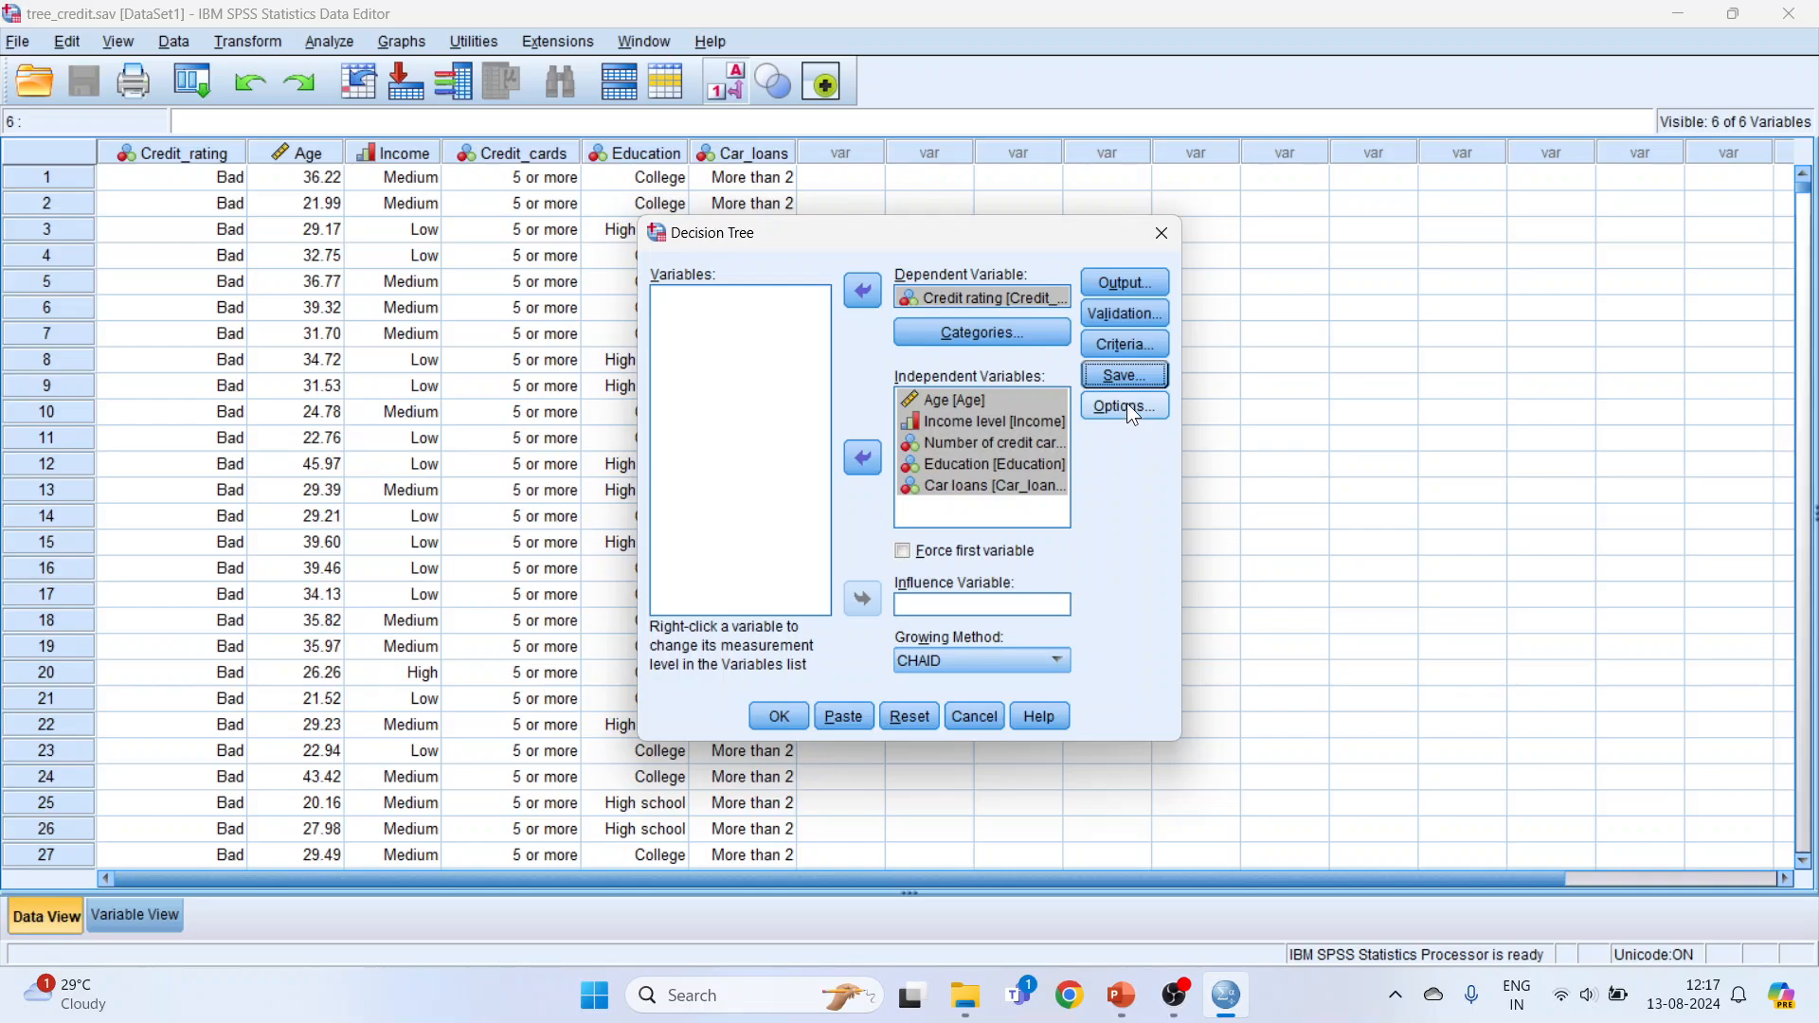
Step: Run the decision tree with CHAID as the growing method and user-missing values treated as missing
{"action": "left_click", "coordinate": [1127, 406]}
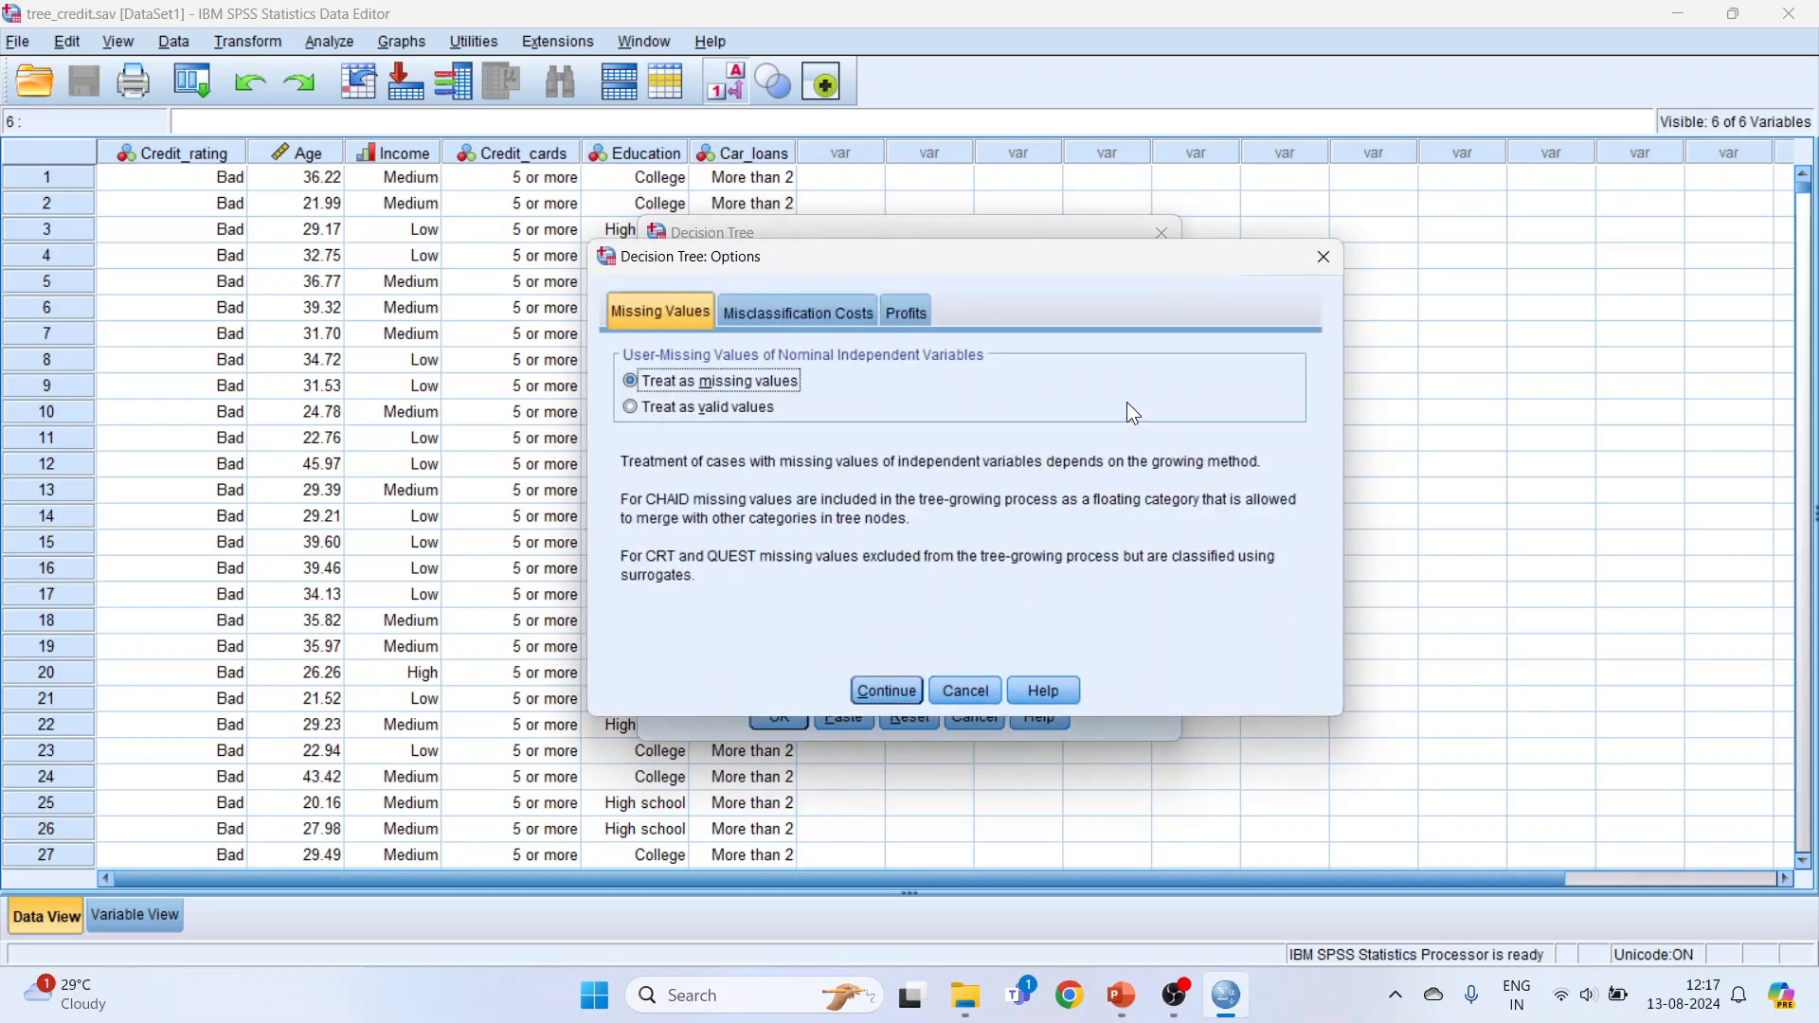
{"action": "left_click", "coordinate": [906, 691]}
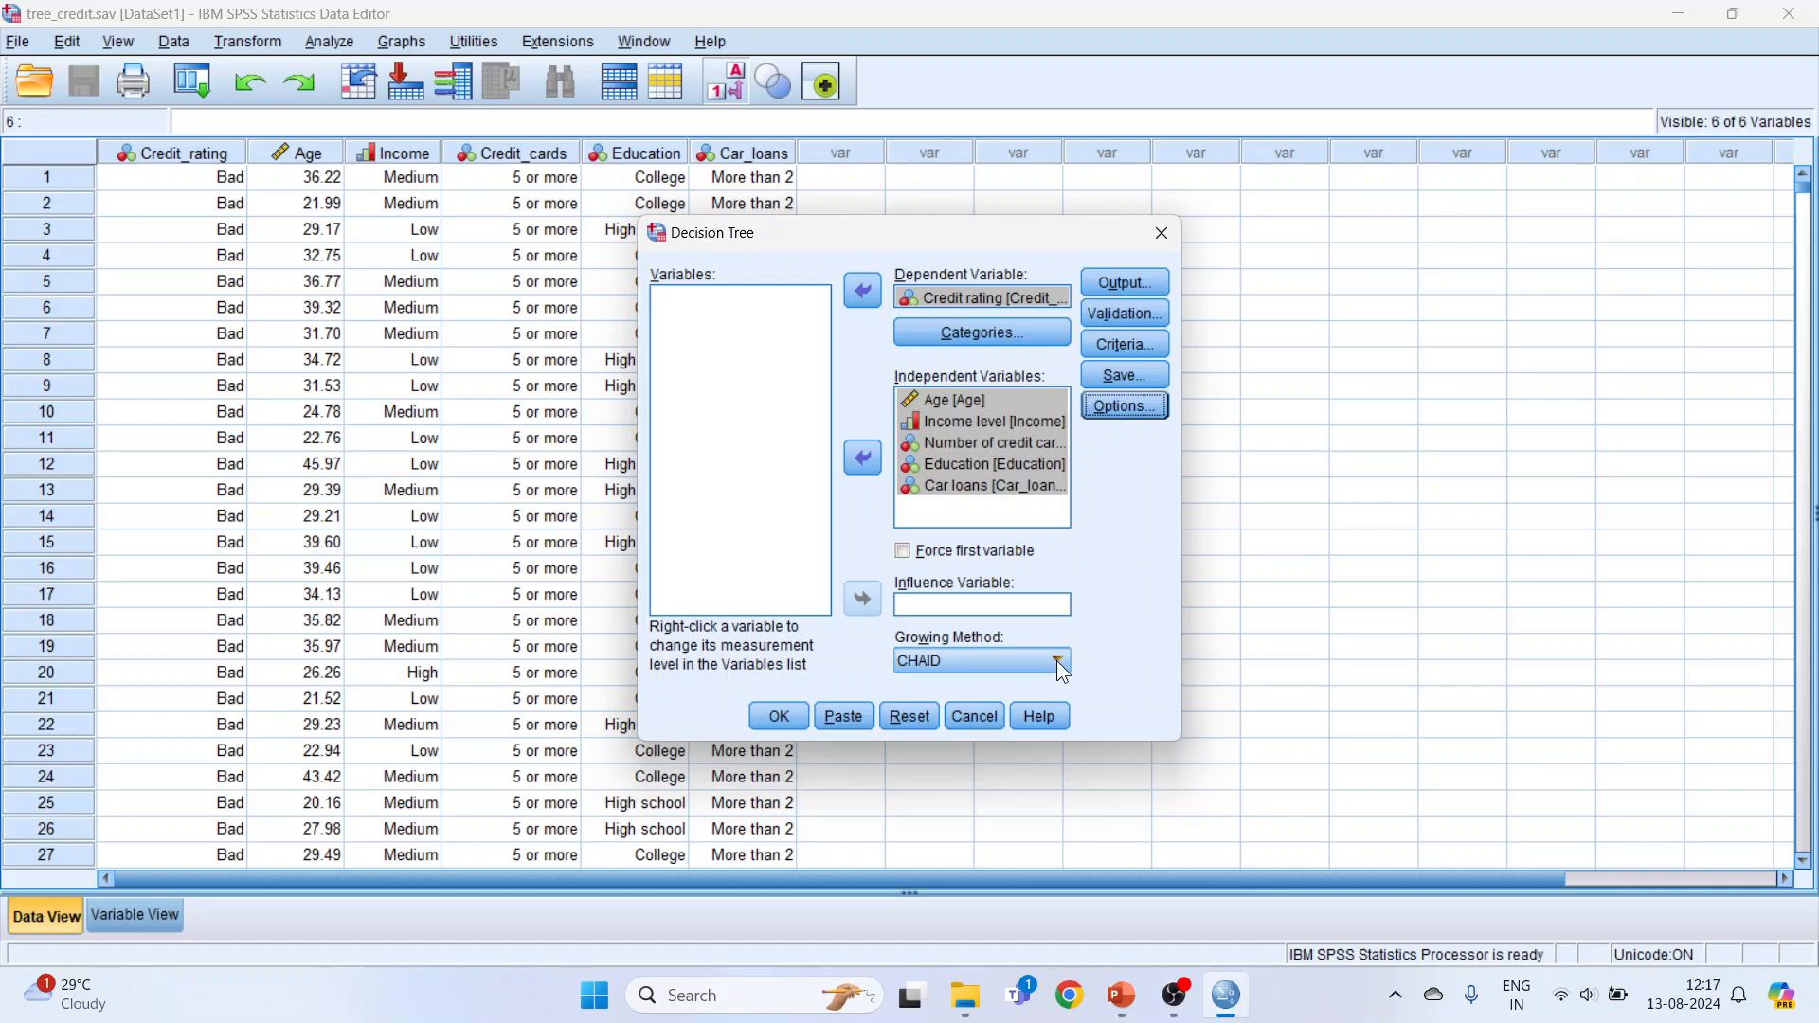
{"action": "left_click", "coordinate": [1058, 663]}
{"action": "left_click", "coordinate": [955, 685]}
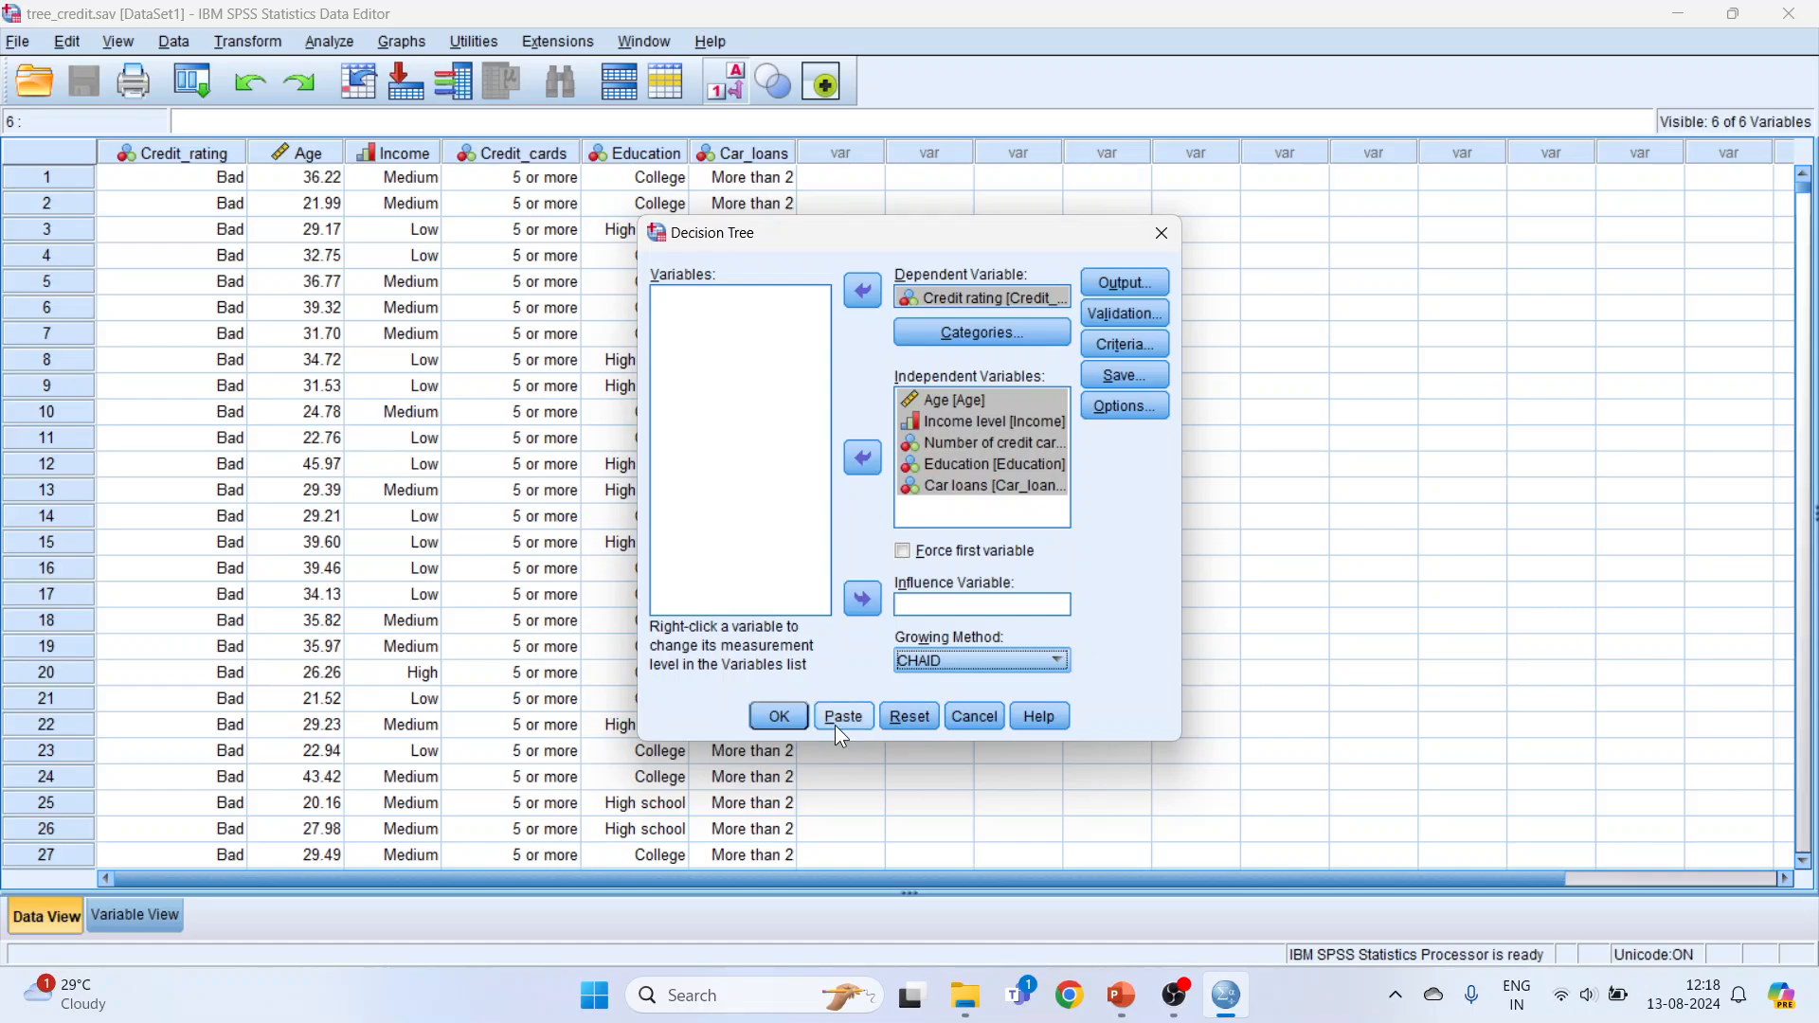
{"action": "left_click", "coordinate": [780, 717]}
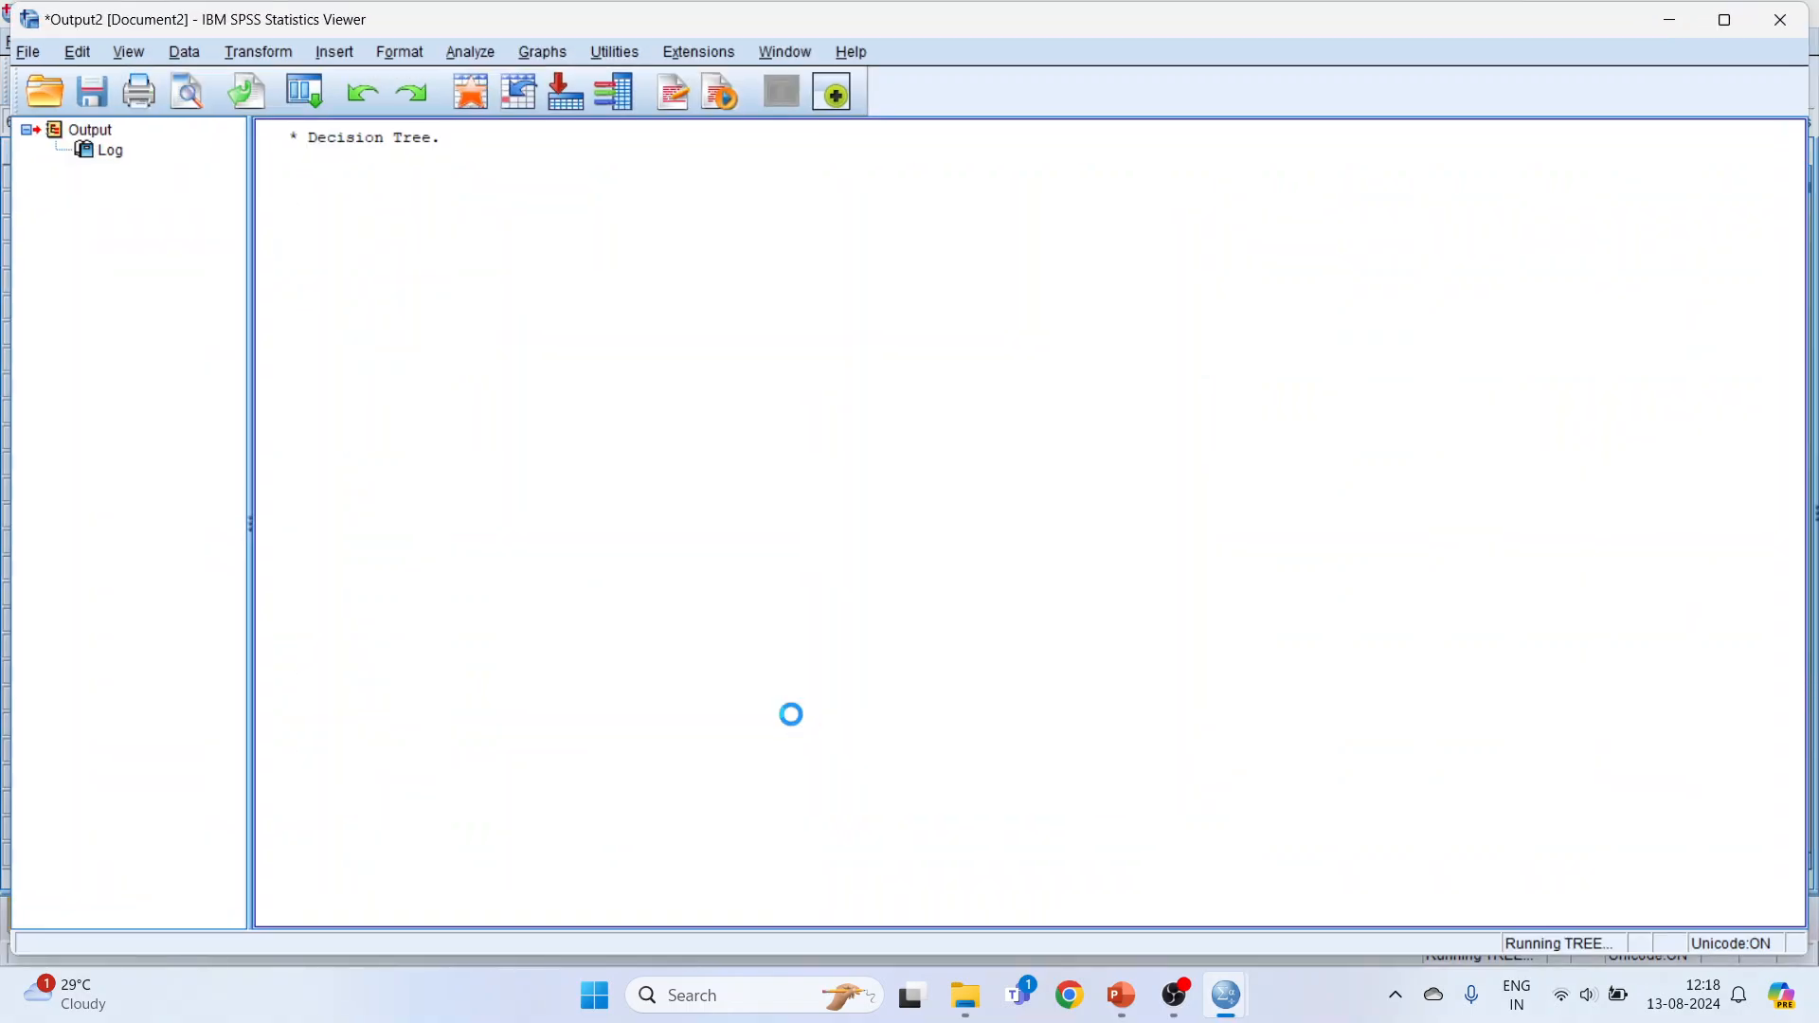
Step: Look through the decision tree output and open the tree diagram in a maximized Tree Editor
{"action": "scroll", "coordinate": [793, 715], "scroll_direction": "down", "scroll_amount": 5}
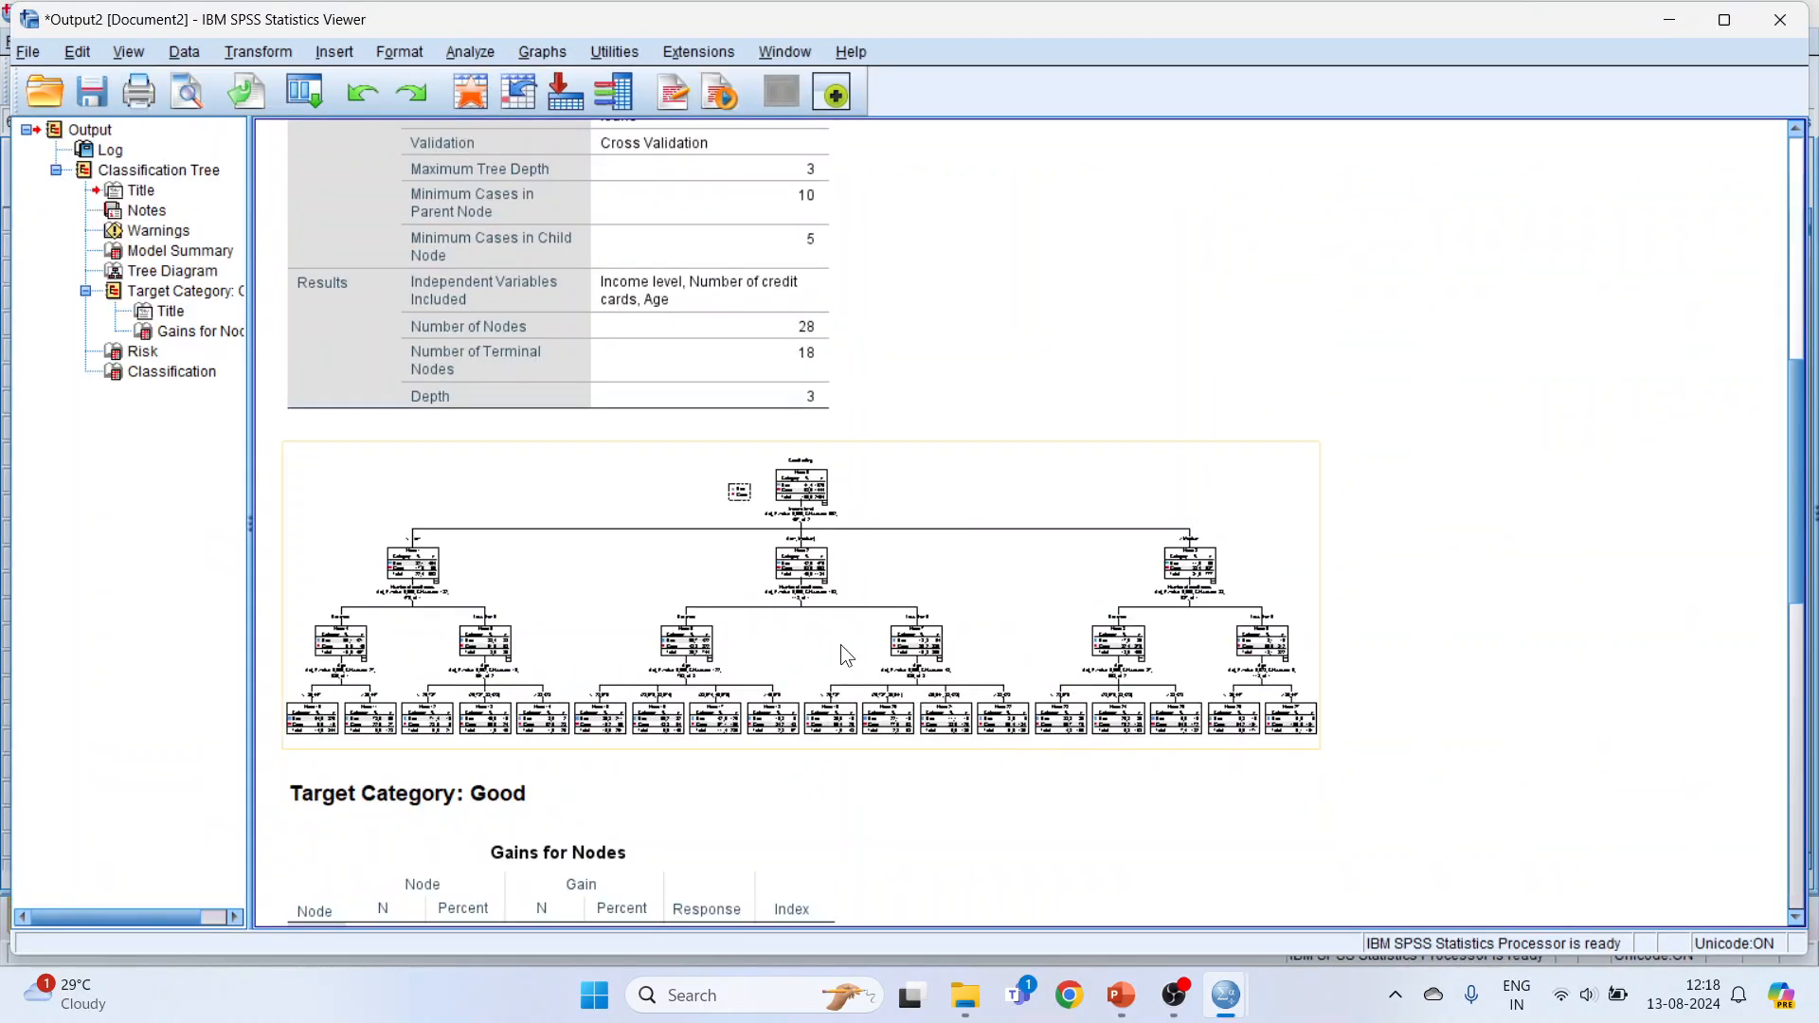
{"action": "scroll", "coordinate": [784, 564], "scroll_direction": "down", "scroll_amount": 3}
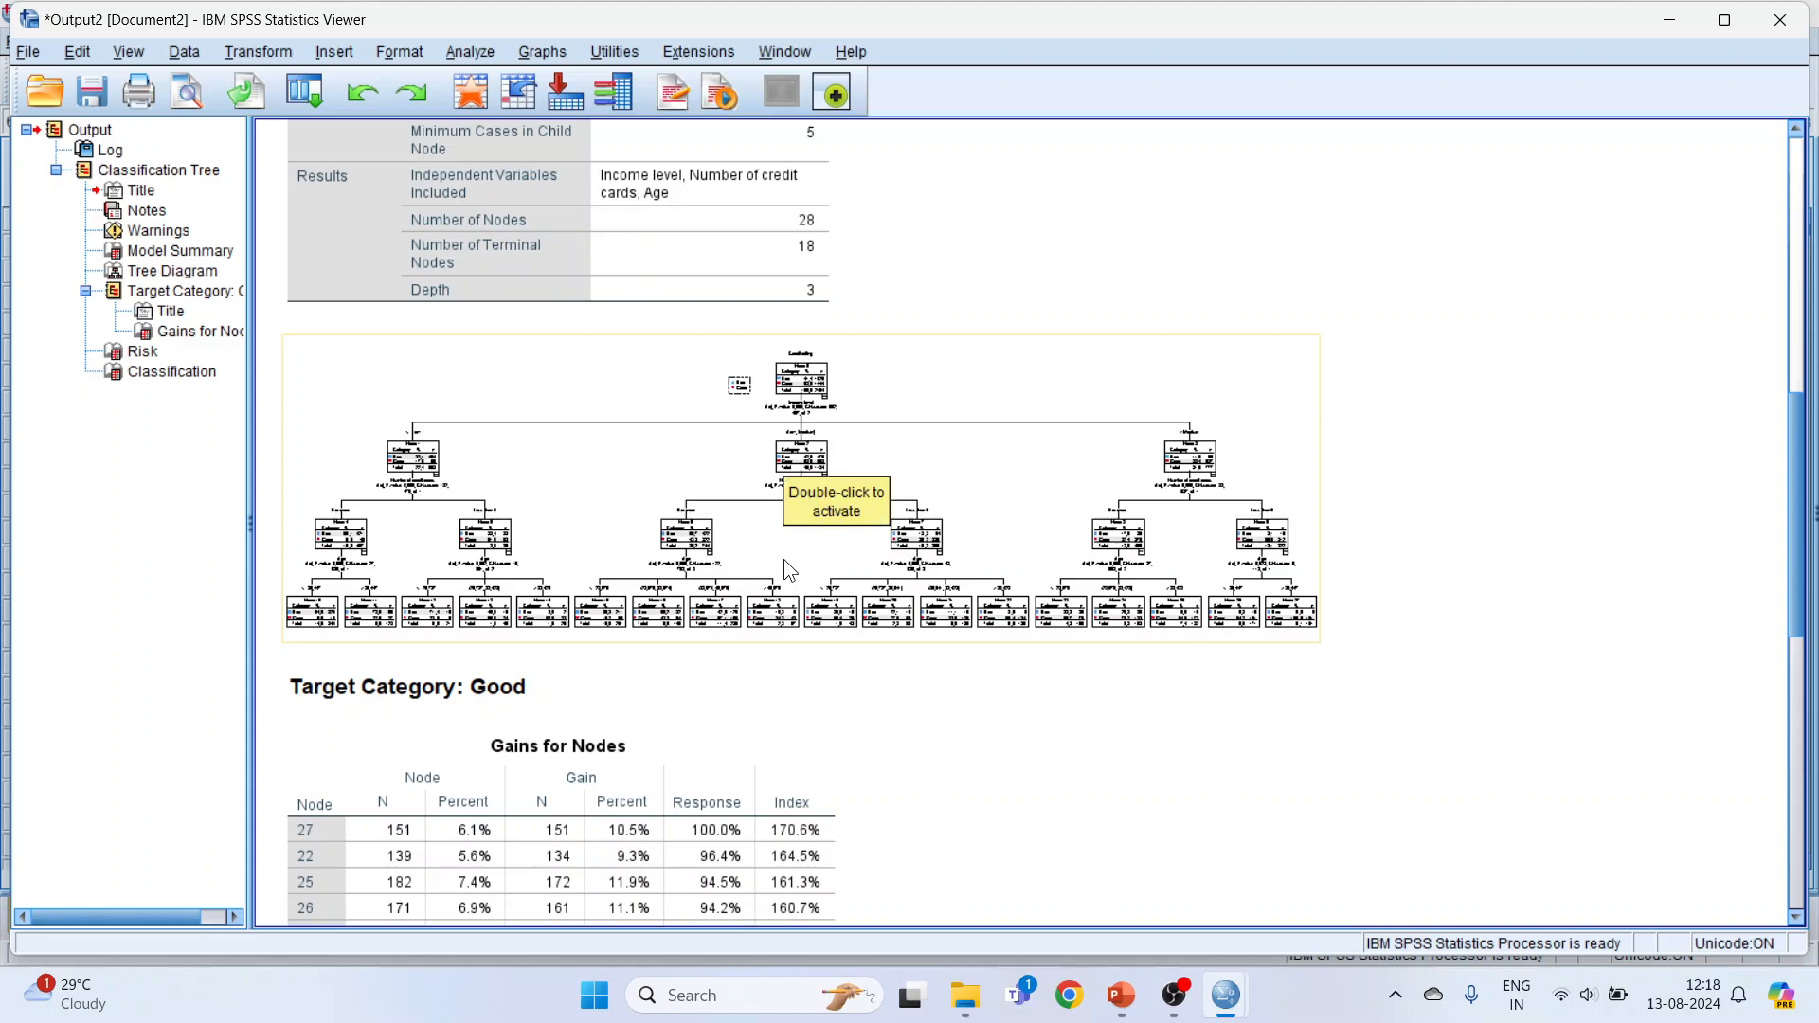
{"action": "scroll", "coordinate": [784, 564], "scroll_direction": "down", "scroll_amount": 4}
{"action": "scroll", "coordinate": [794, 580], "scroll_direction": "down", "scroll_amount": 9}
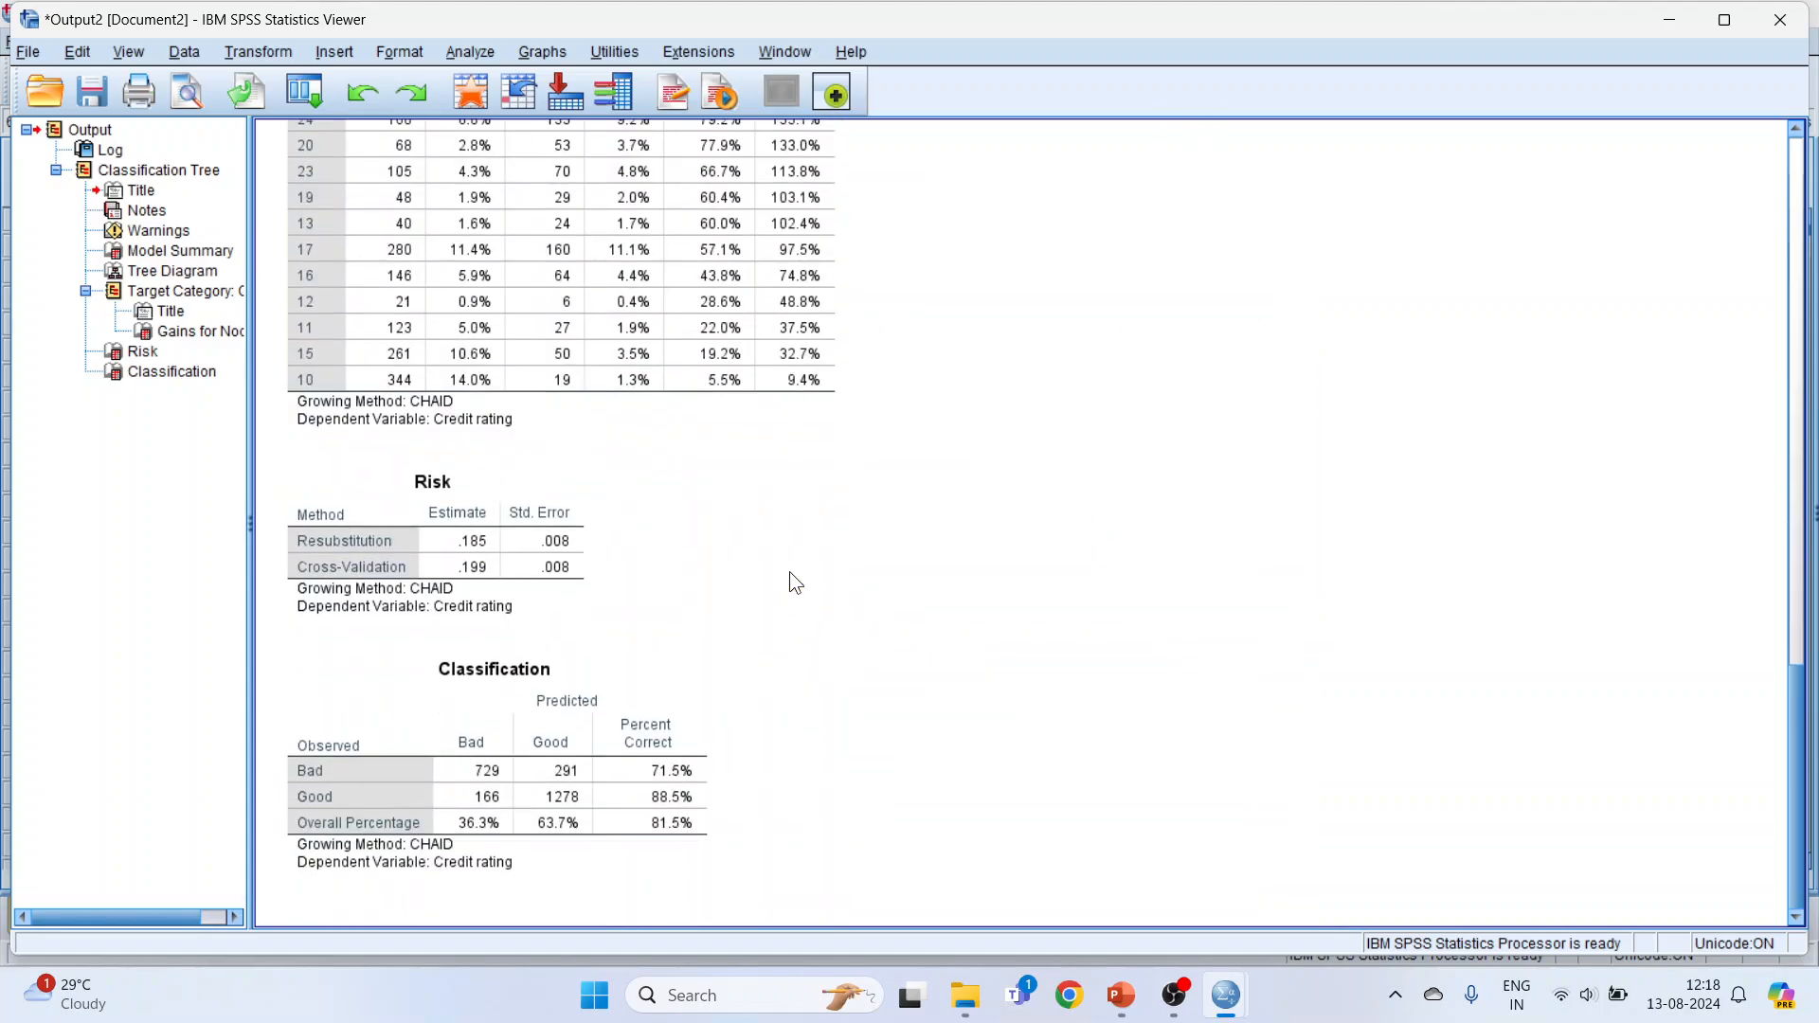
{"action": "scroll", "coordinate": [792, 570], "scroll_direction": "up", "scroll_amount": 12}
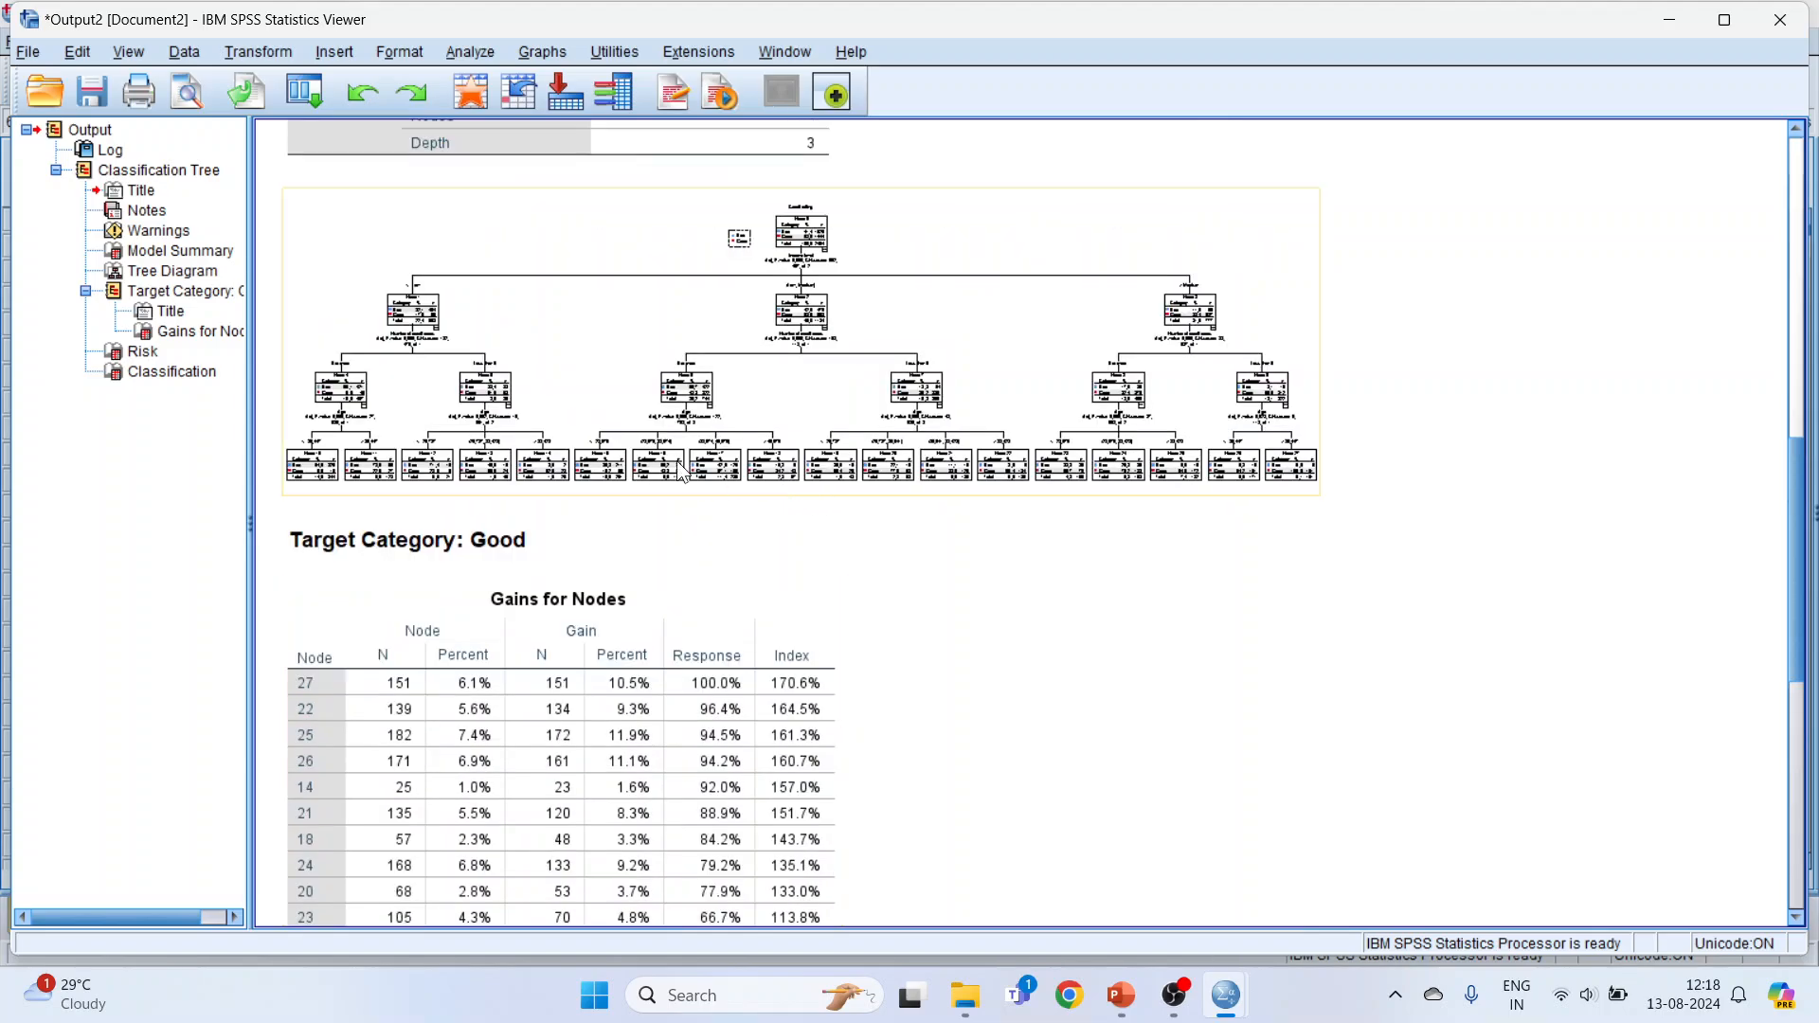
{"action": "left_click", "coordinate": [606, 352]}
{"action": "double_click", "coordinate": [607, 353]}
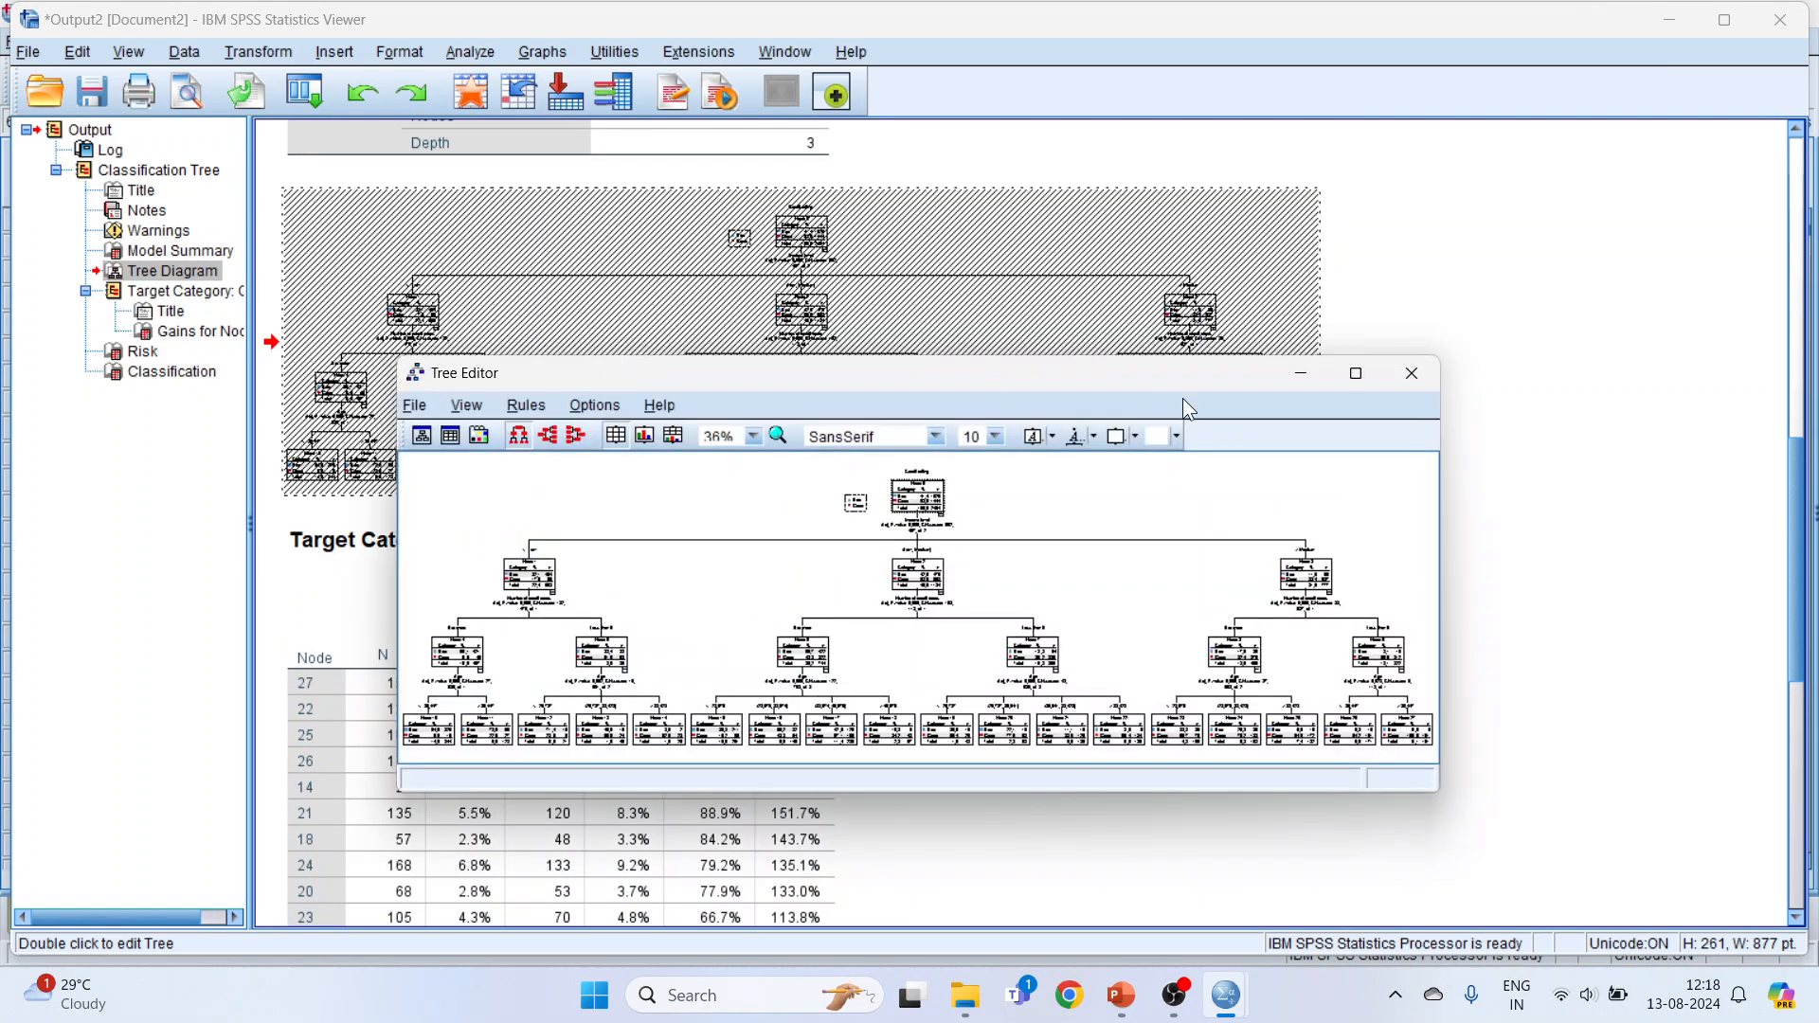
{"action": "left_click", "coordinate": [1355, 374]}
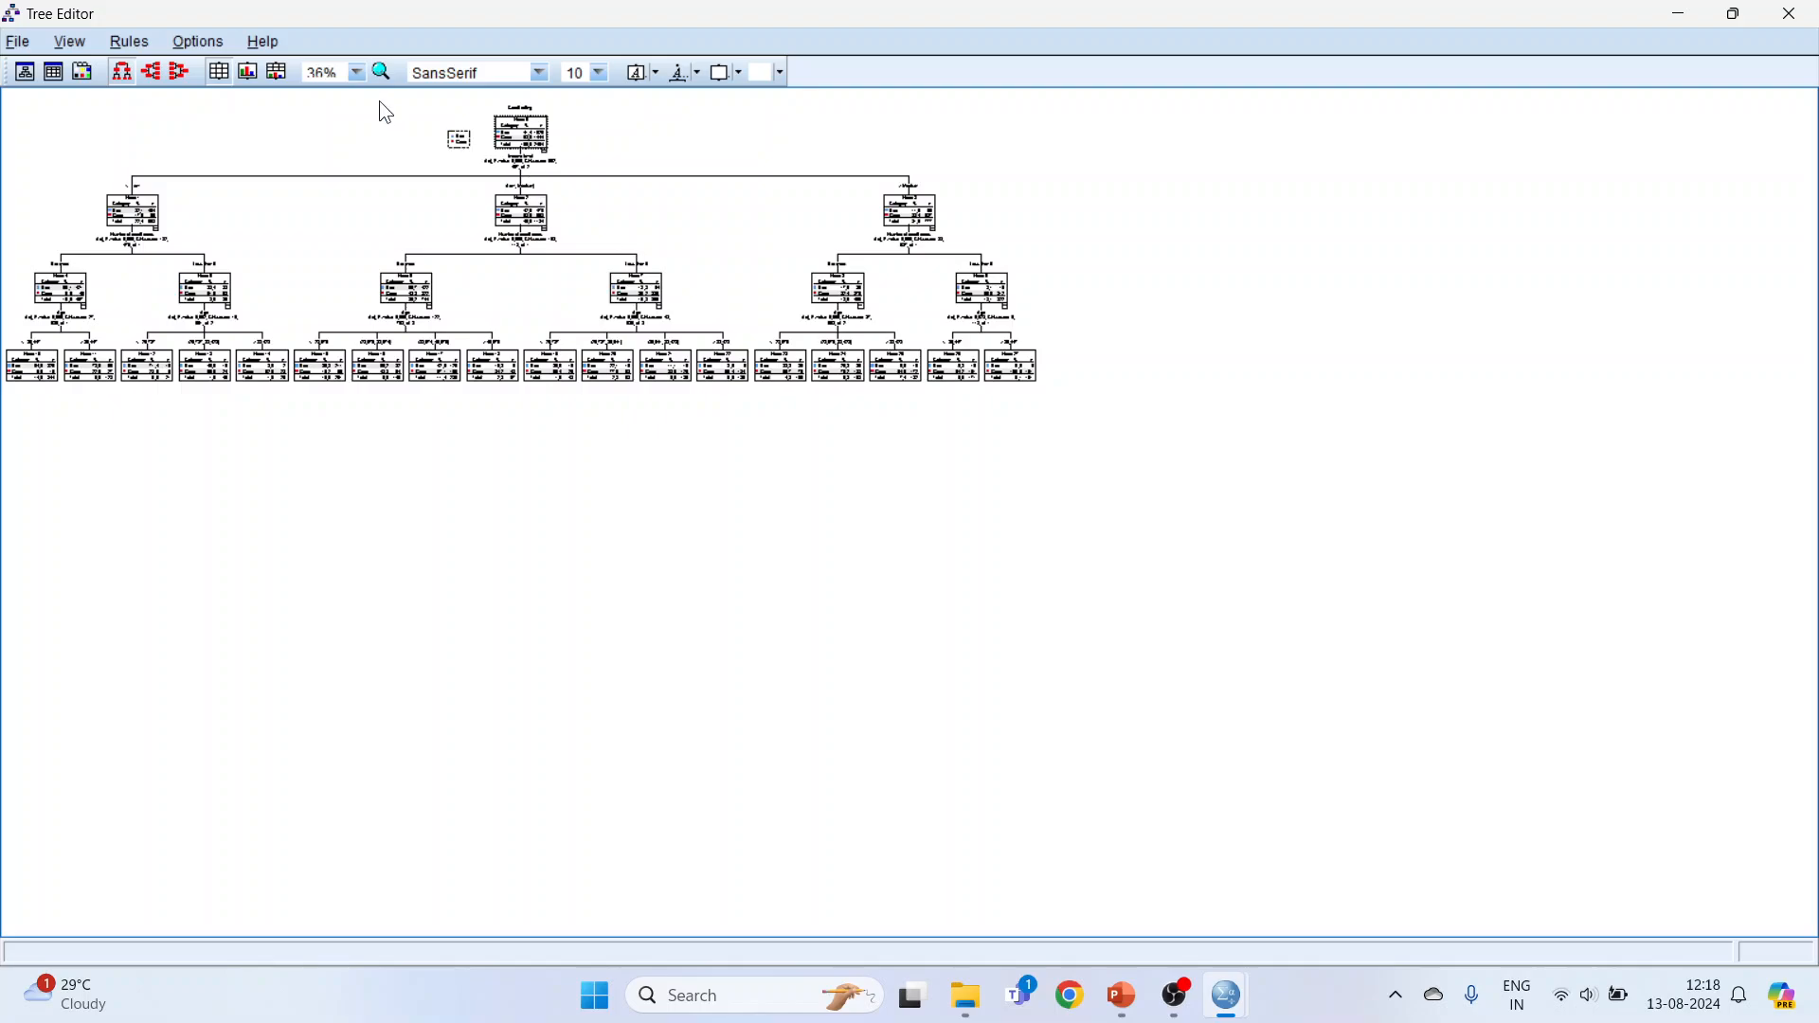
Step: Show the tree diagram at 100% zoom and examine its splits by income level, number of credit cards and age
{"action": "left_click", "coordinate": [358, 75]}
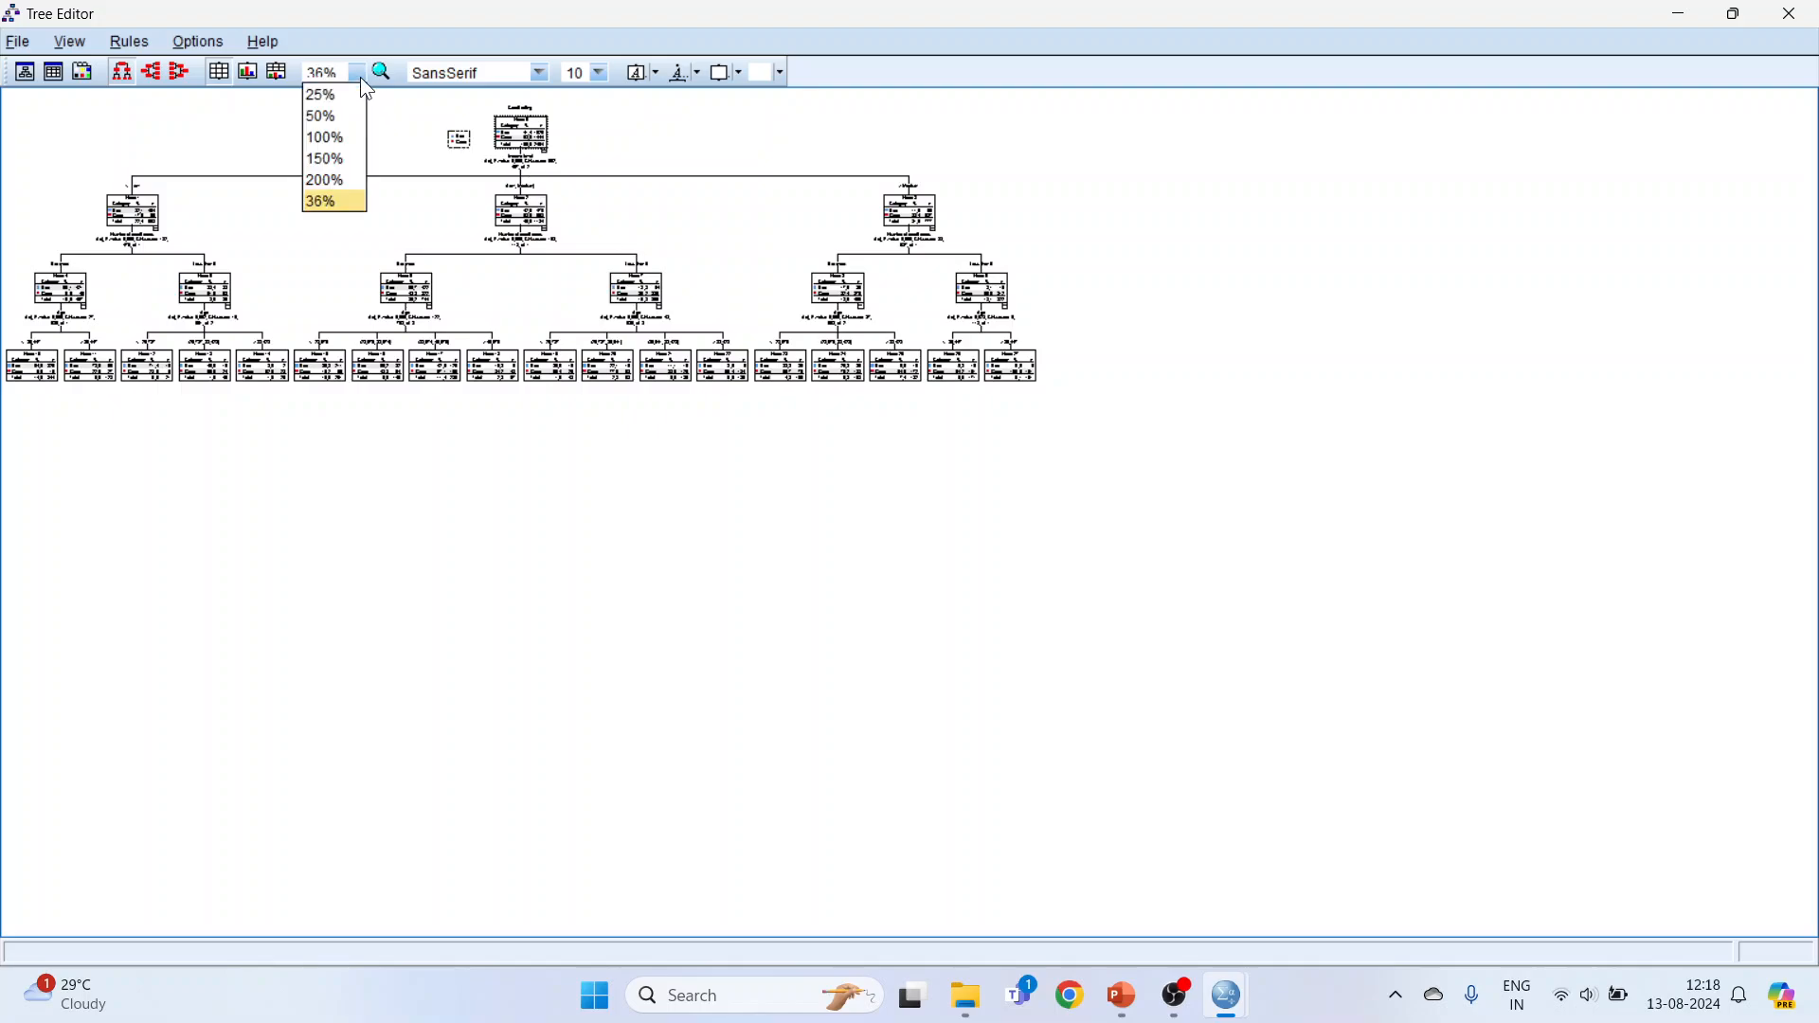
{"action": "left_click", "coordinate": [338, 154]}
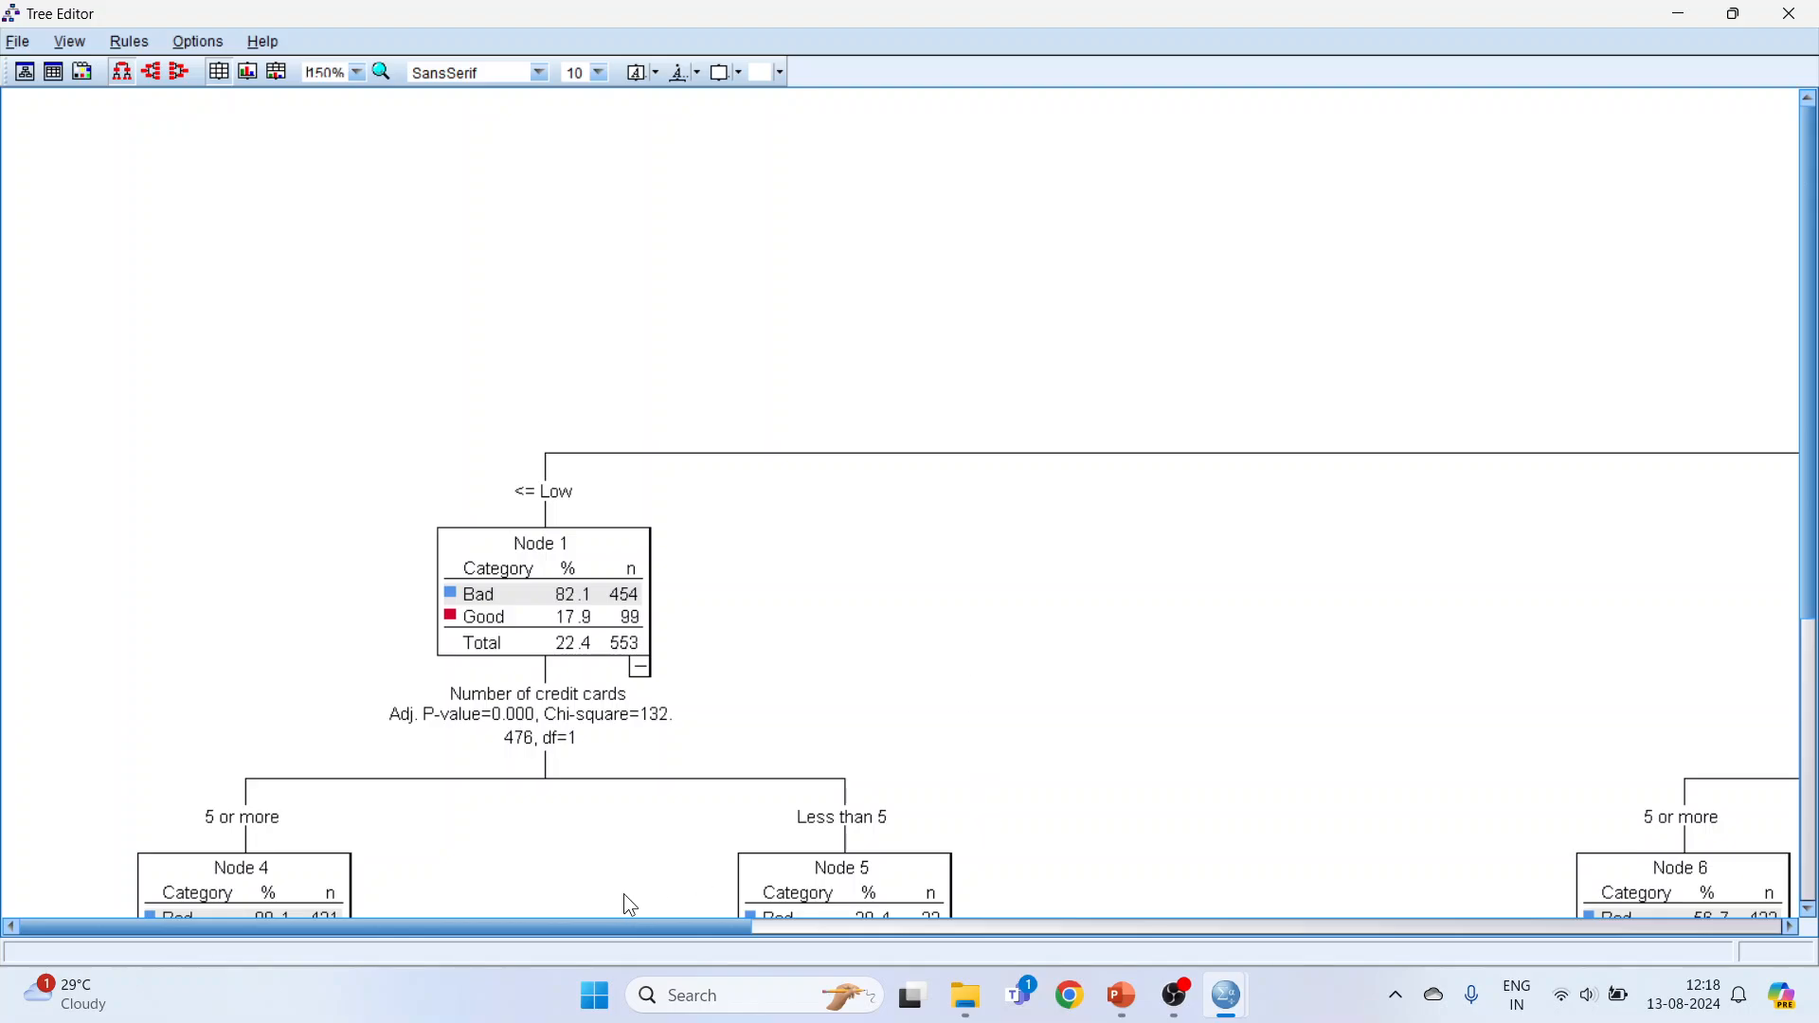
{"action": "left_click", "coordinate": [358, 72]}
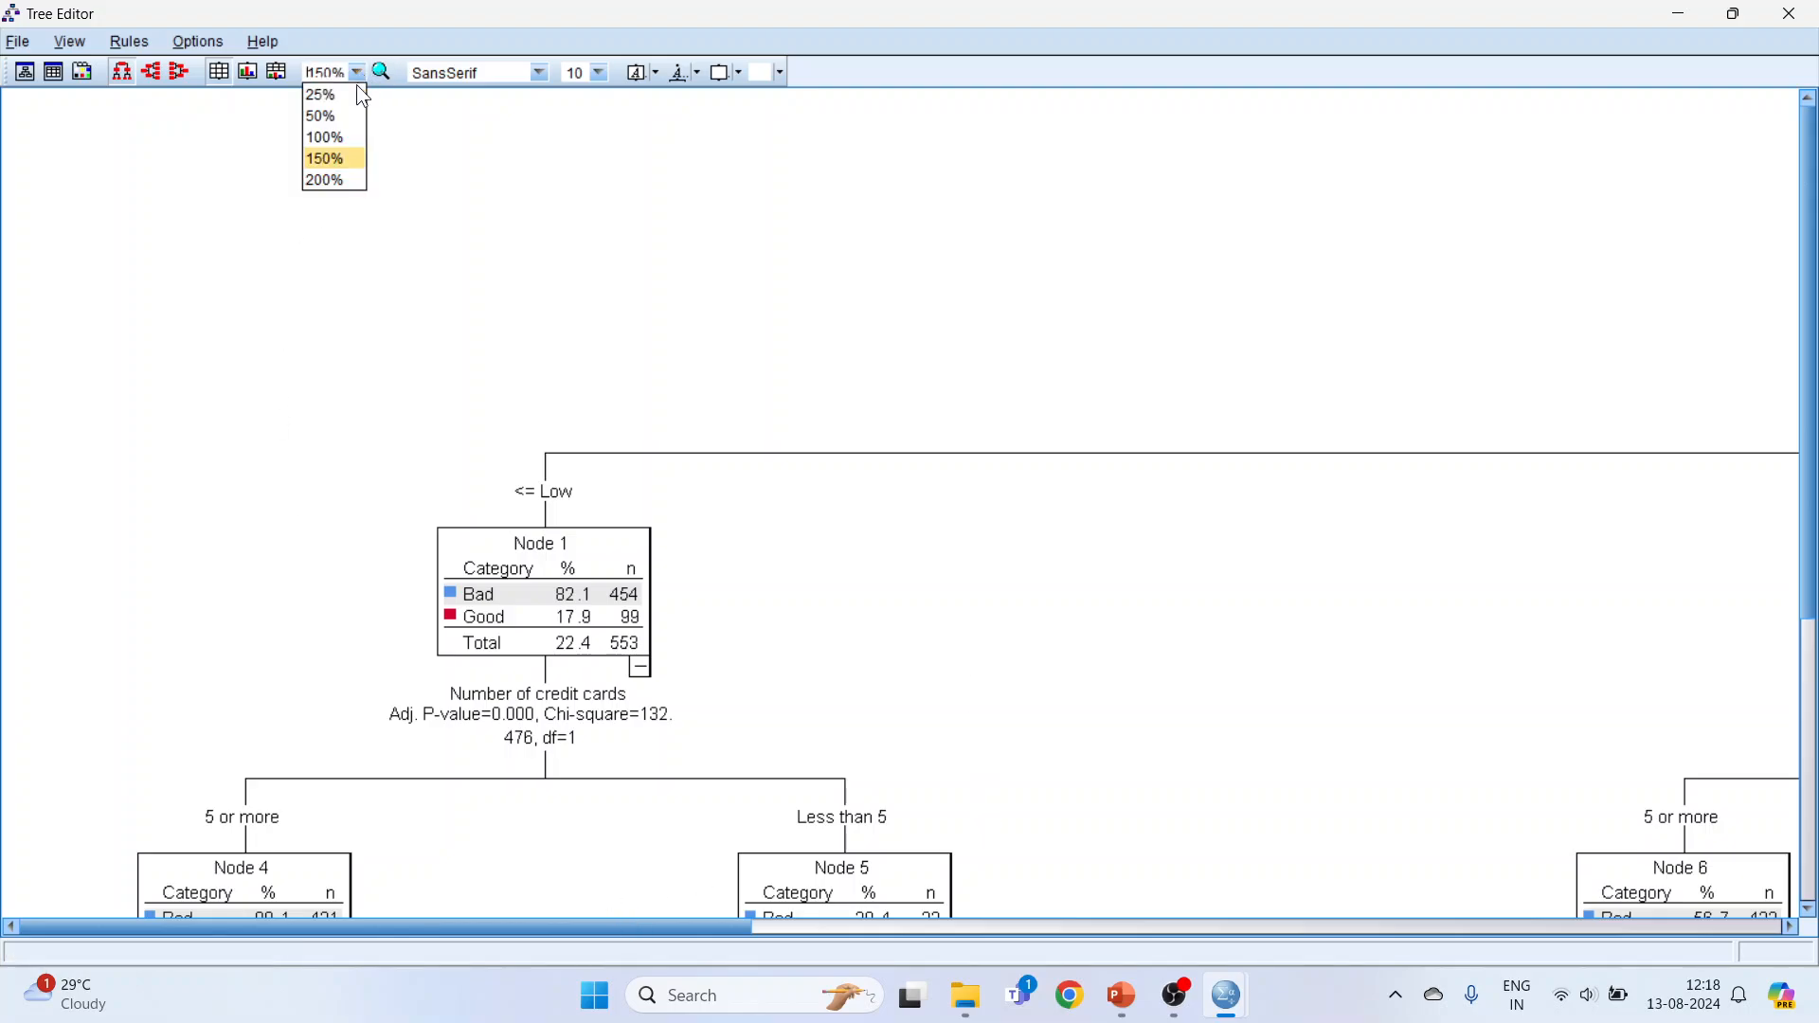
{"action": "left_click", "coordinate": [346, 138]}
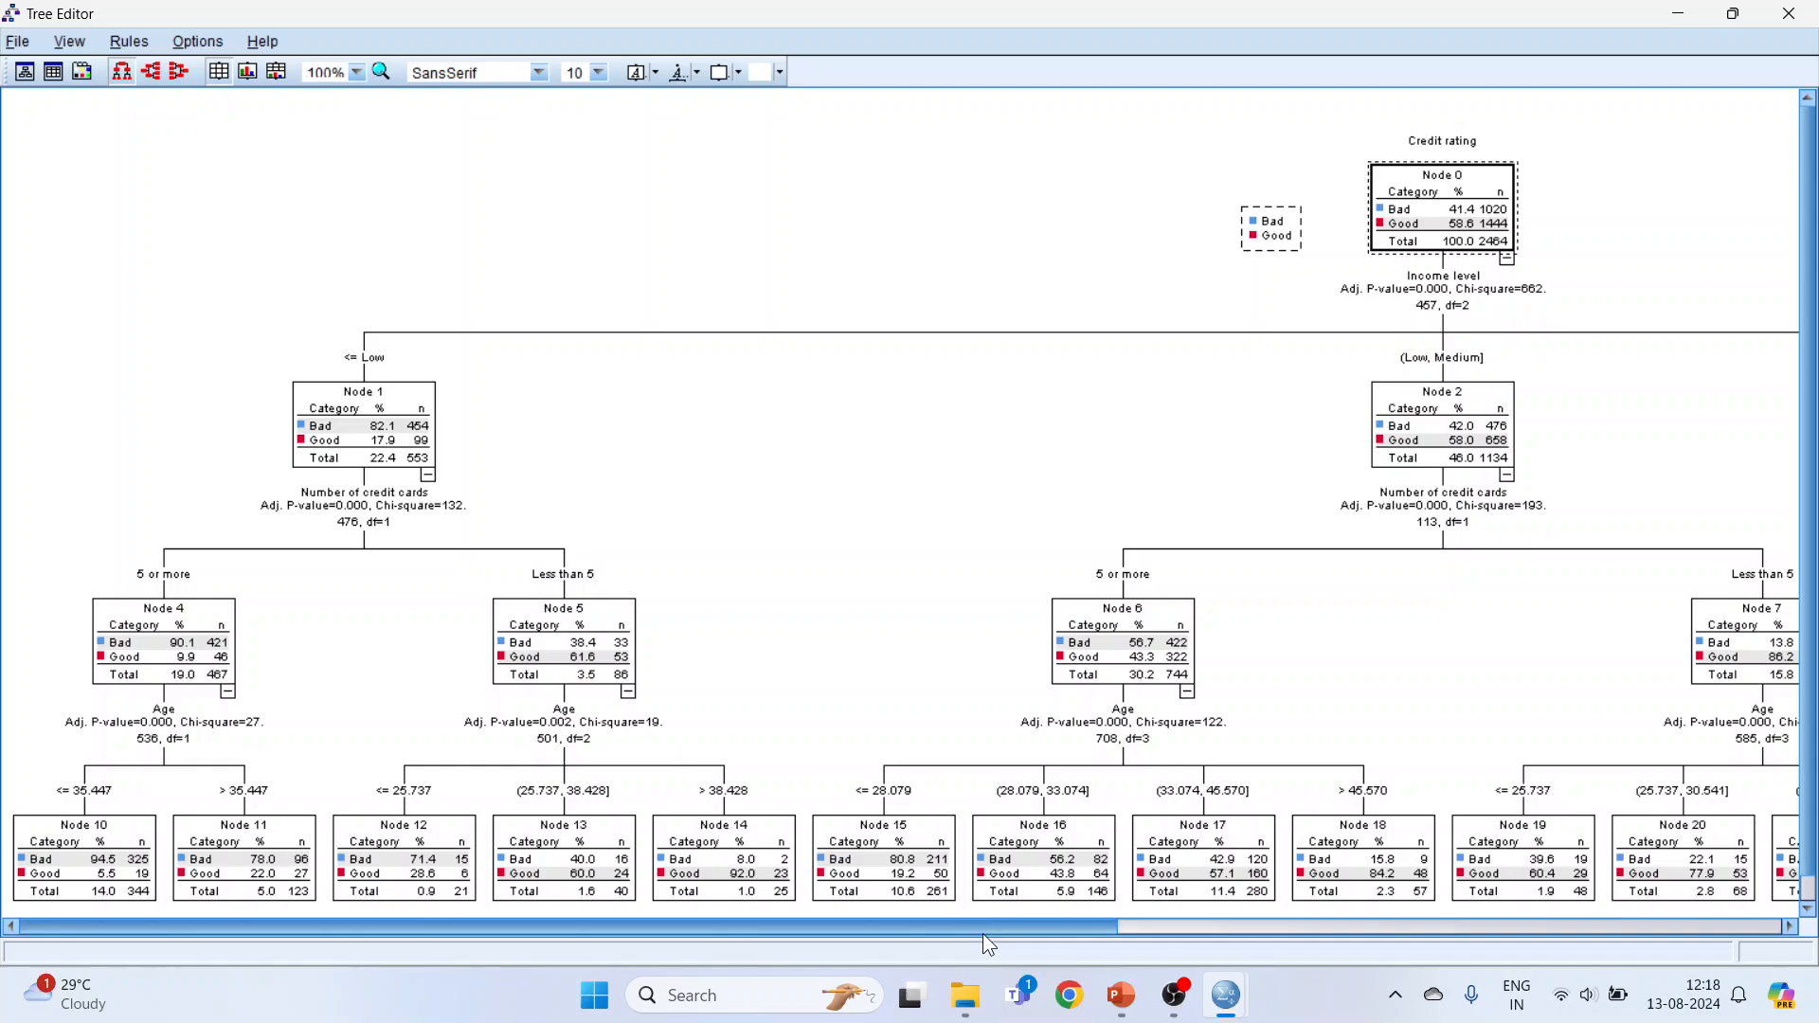
{"action": "left_click_drag", "start_coordinate": [982, 932], "coordinate": [1277, 926]}
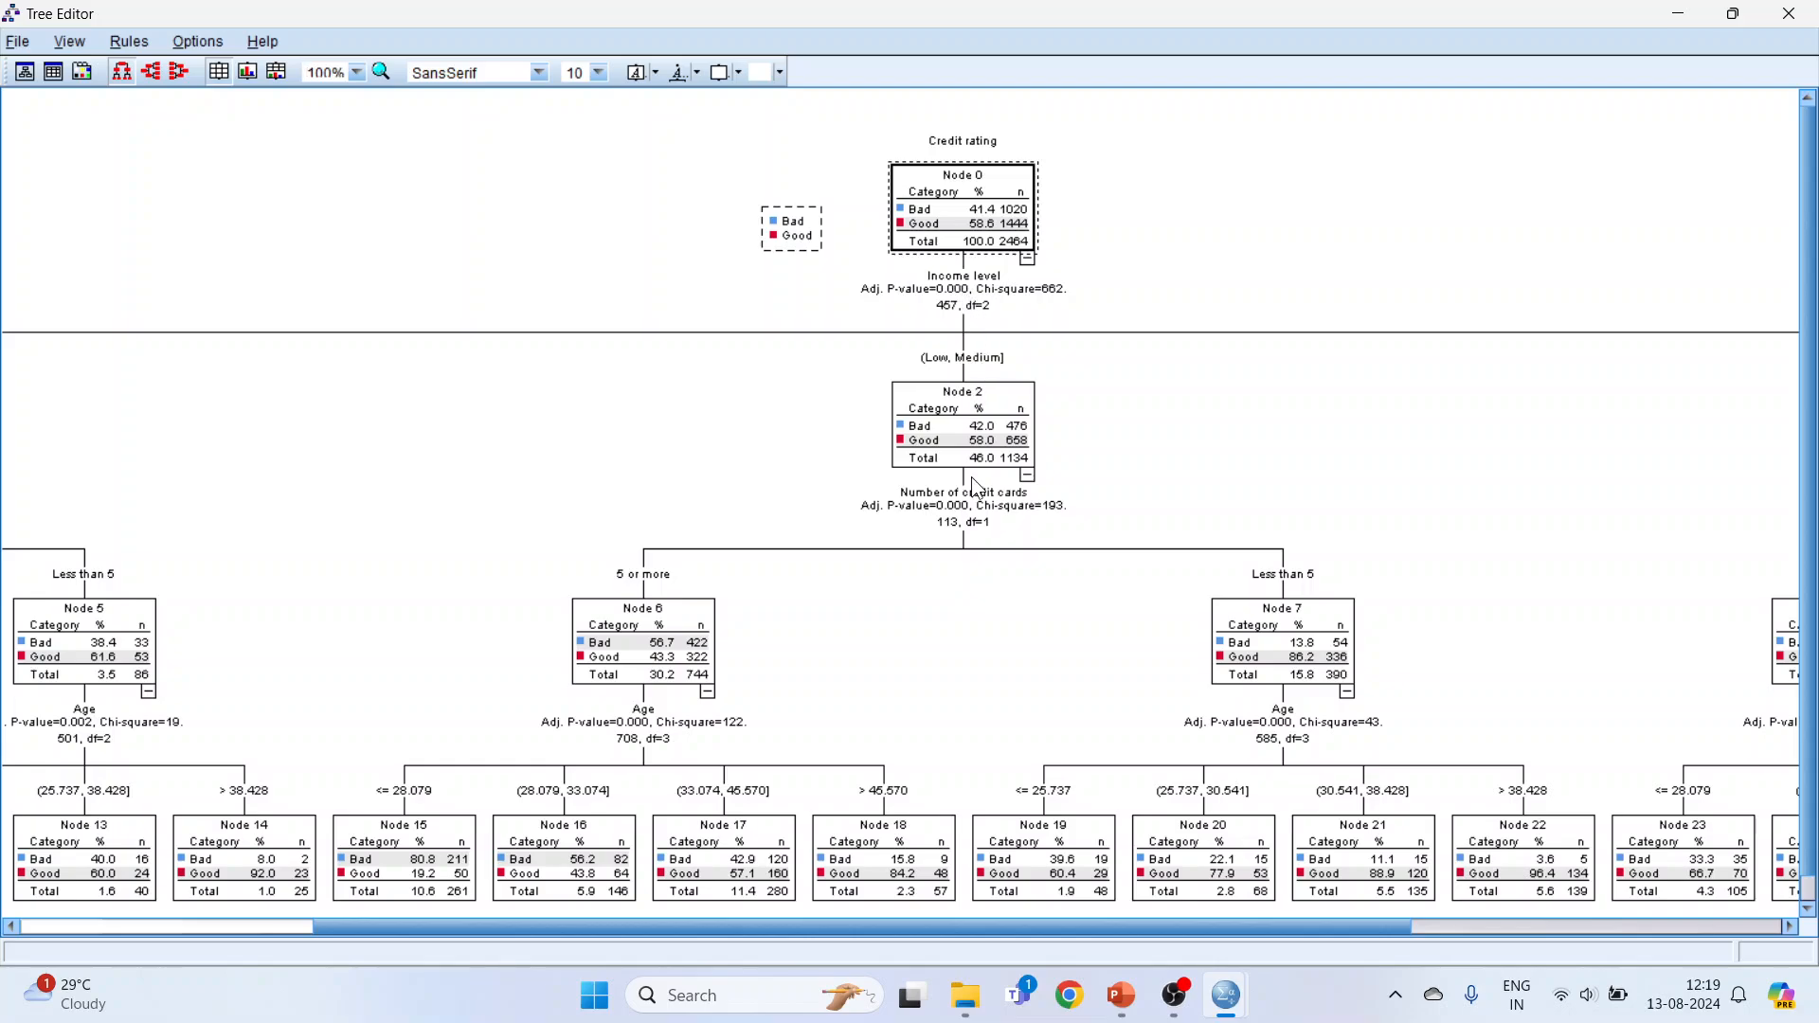
{"action": "left_click_drag", "start_coordinate": [1017, 927], "coordinate": [725, 928]}
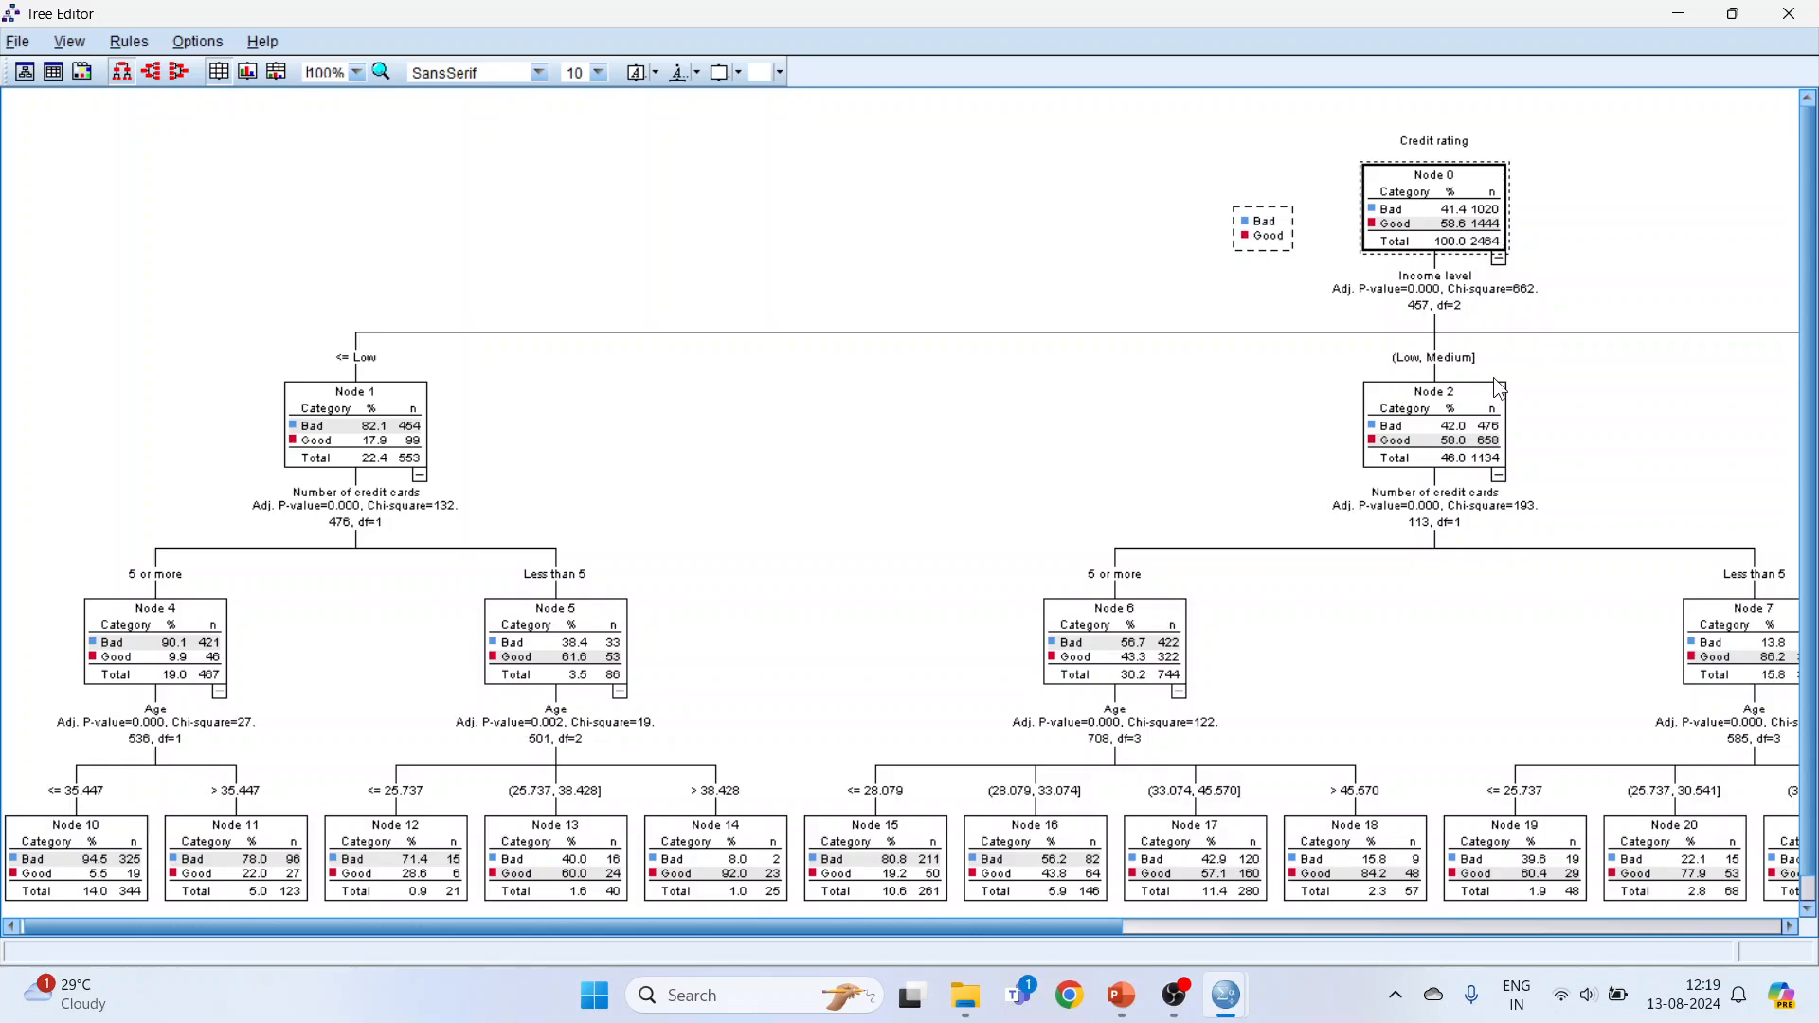
{"action": "left_click_drag", "start_coordinate": [1002, 926], "coordinate": [1599, 924]}
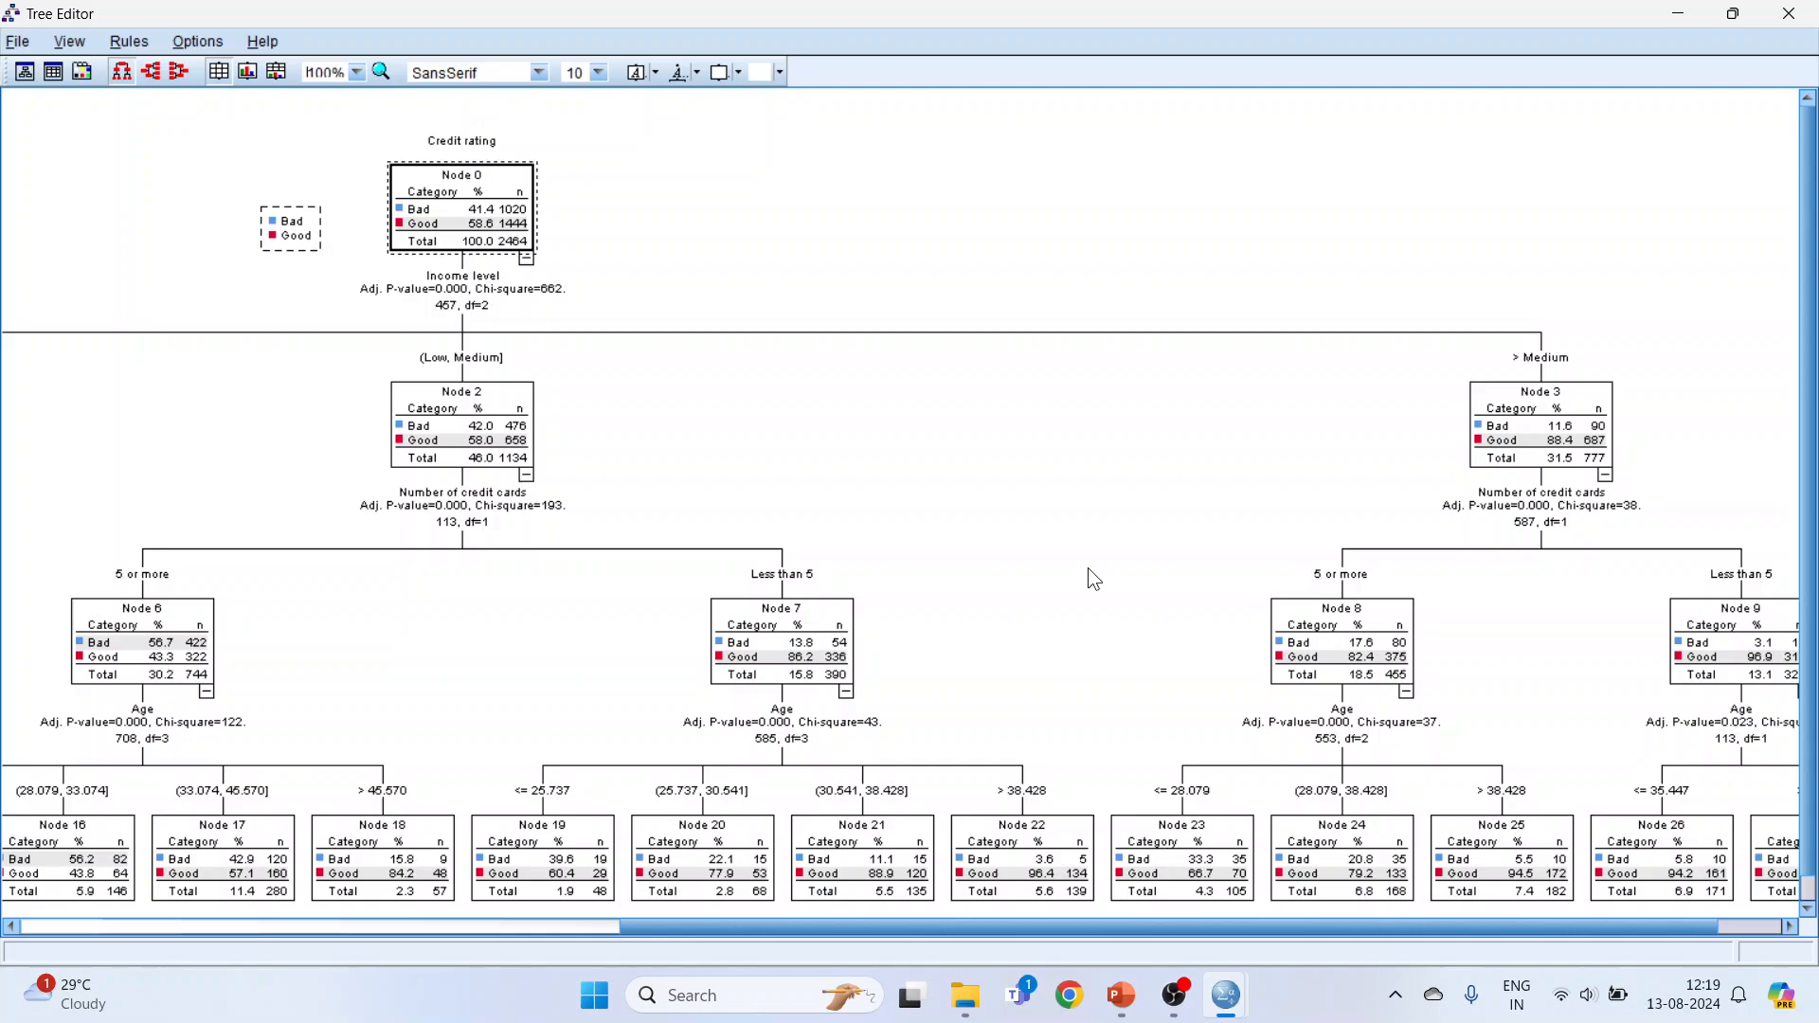
Step: Compare the terminal nodes across the low, medium and above-medium income branches of the tree diagram
{"action": "left_click_drag", "start_coordinate": [1066, 934], "coordinate": [523, 938]}
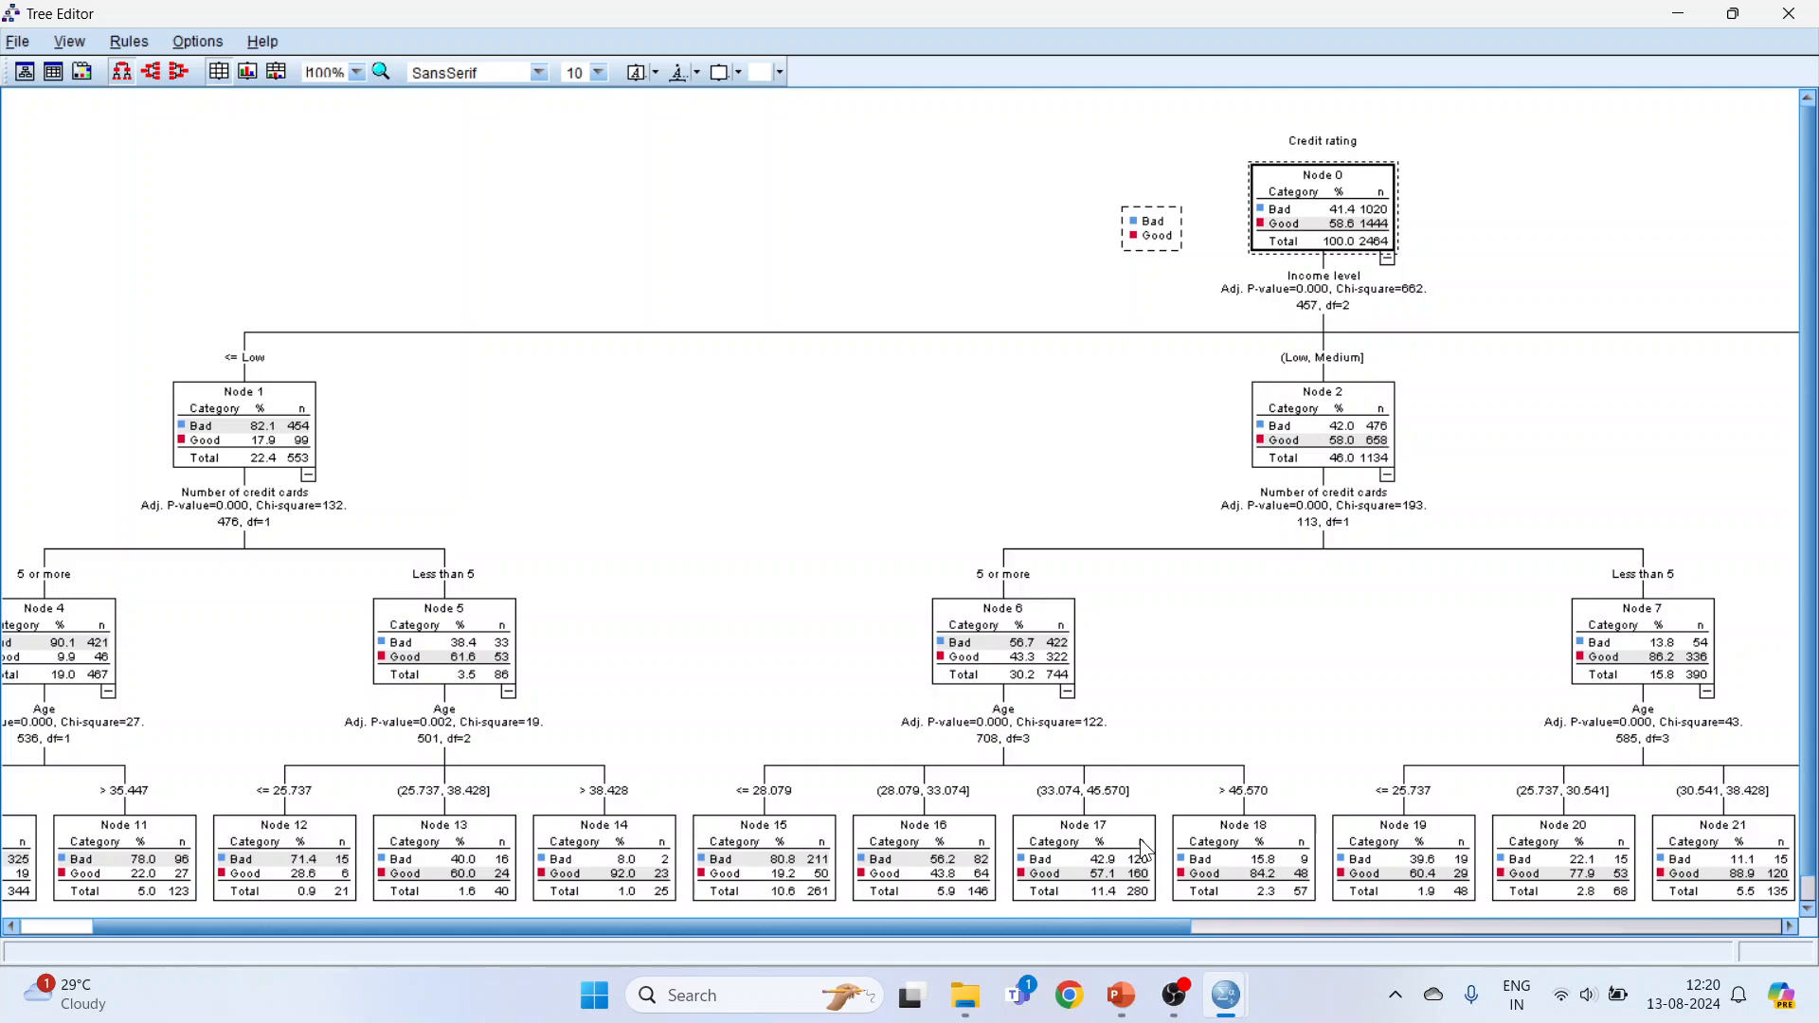
{"action": "left_click_drag", "start_coordinate": [1127, 929], "coordinate": [1569, 918]}
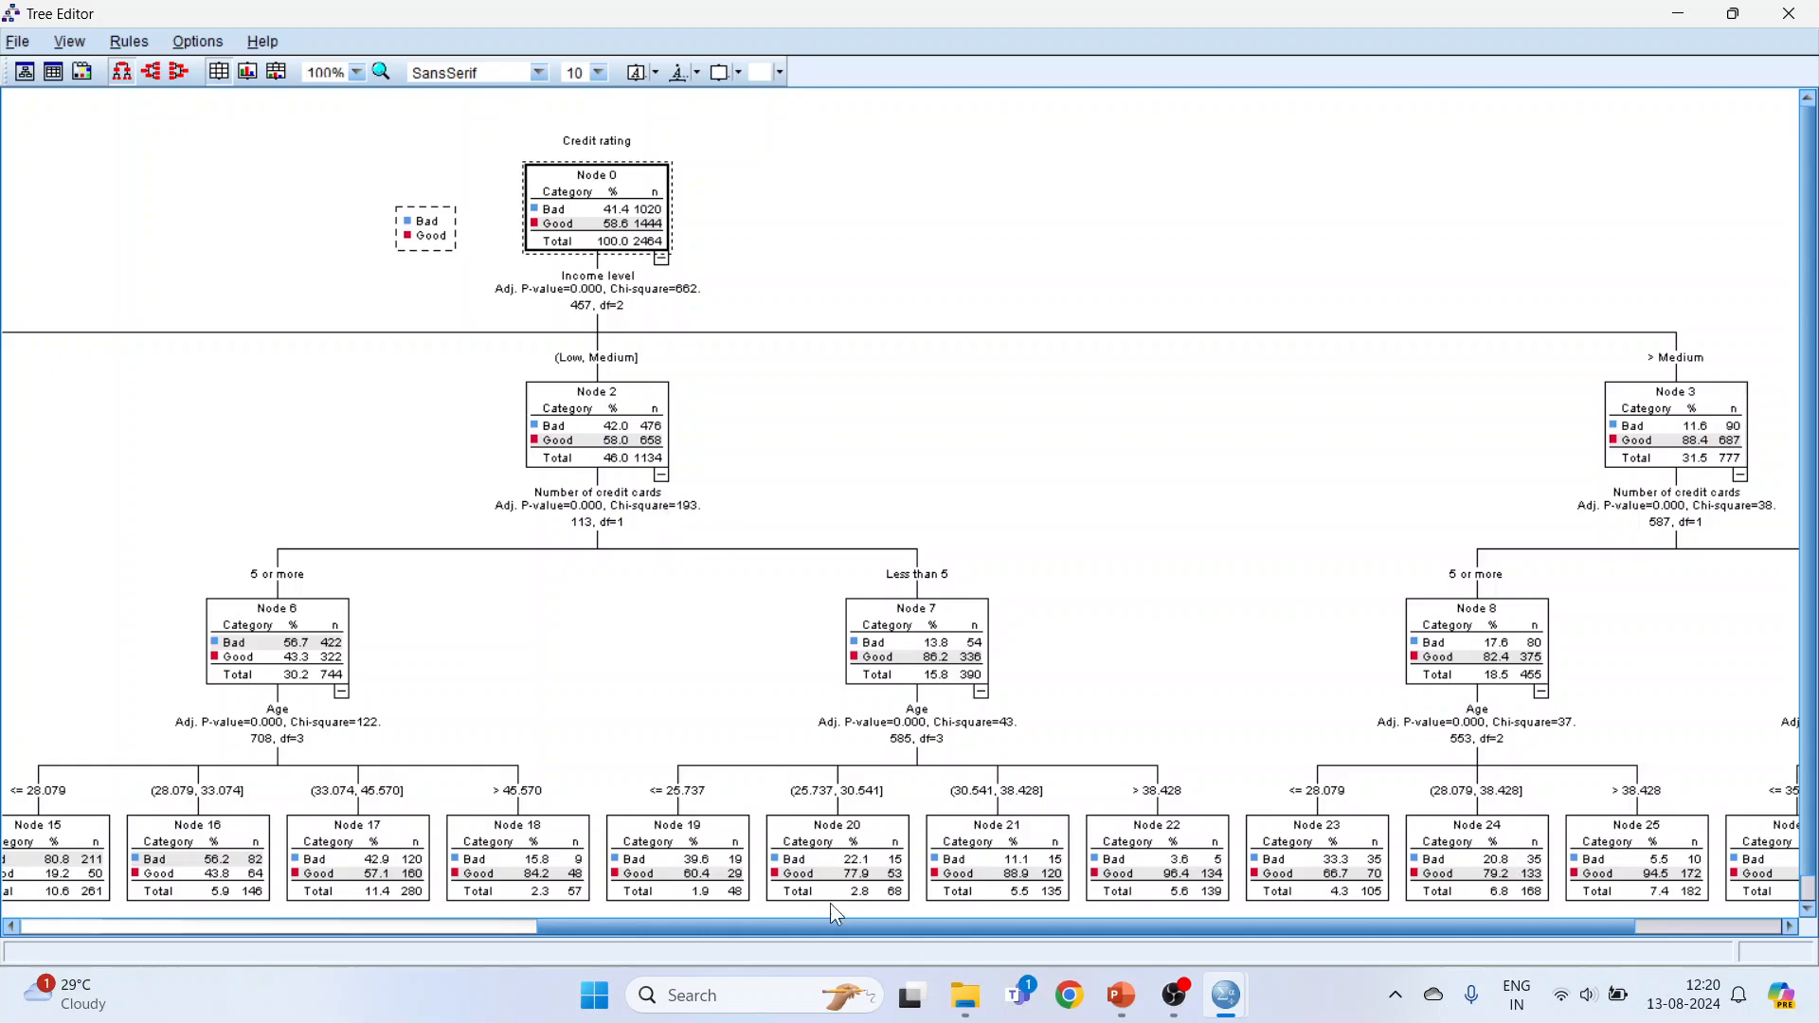
{"action": "left_click_drag", "start_coordinate": [834, 924], "coordinate": [385, 807]}
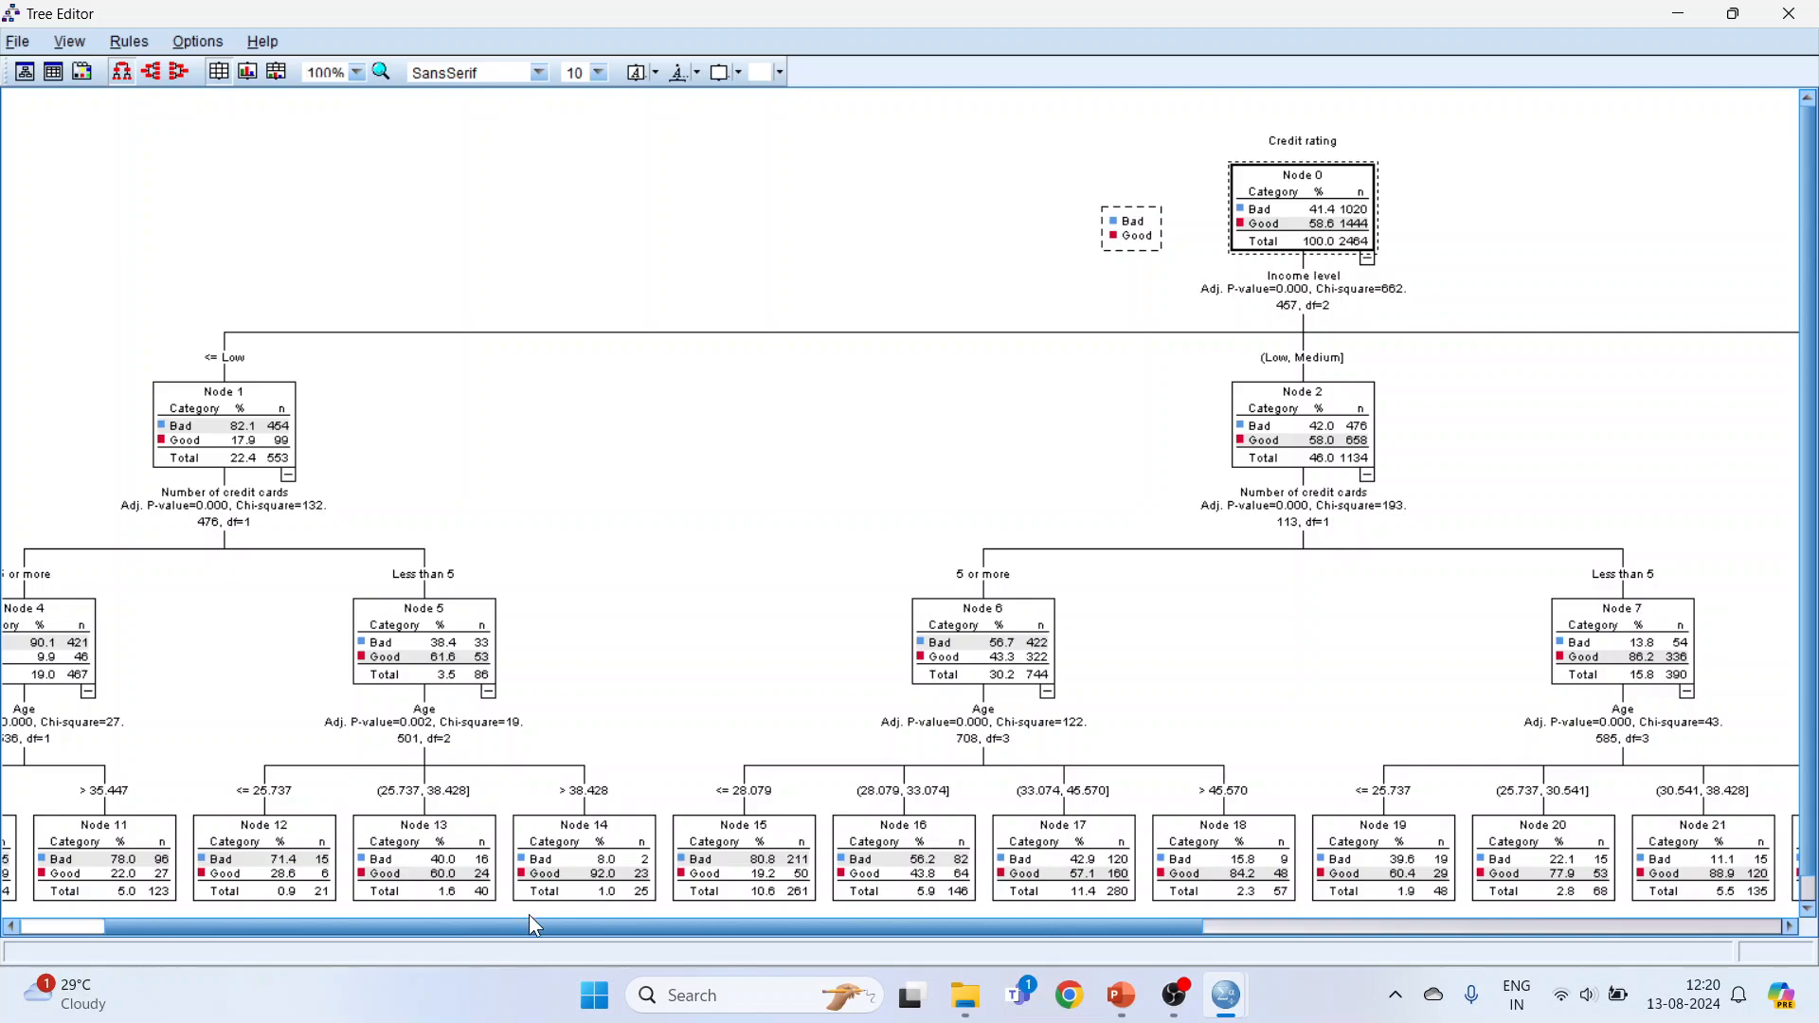
{"action": "left_click_drag", "start_coordinate": [526, 924], "coordinate": [407, 924]}
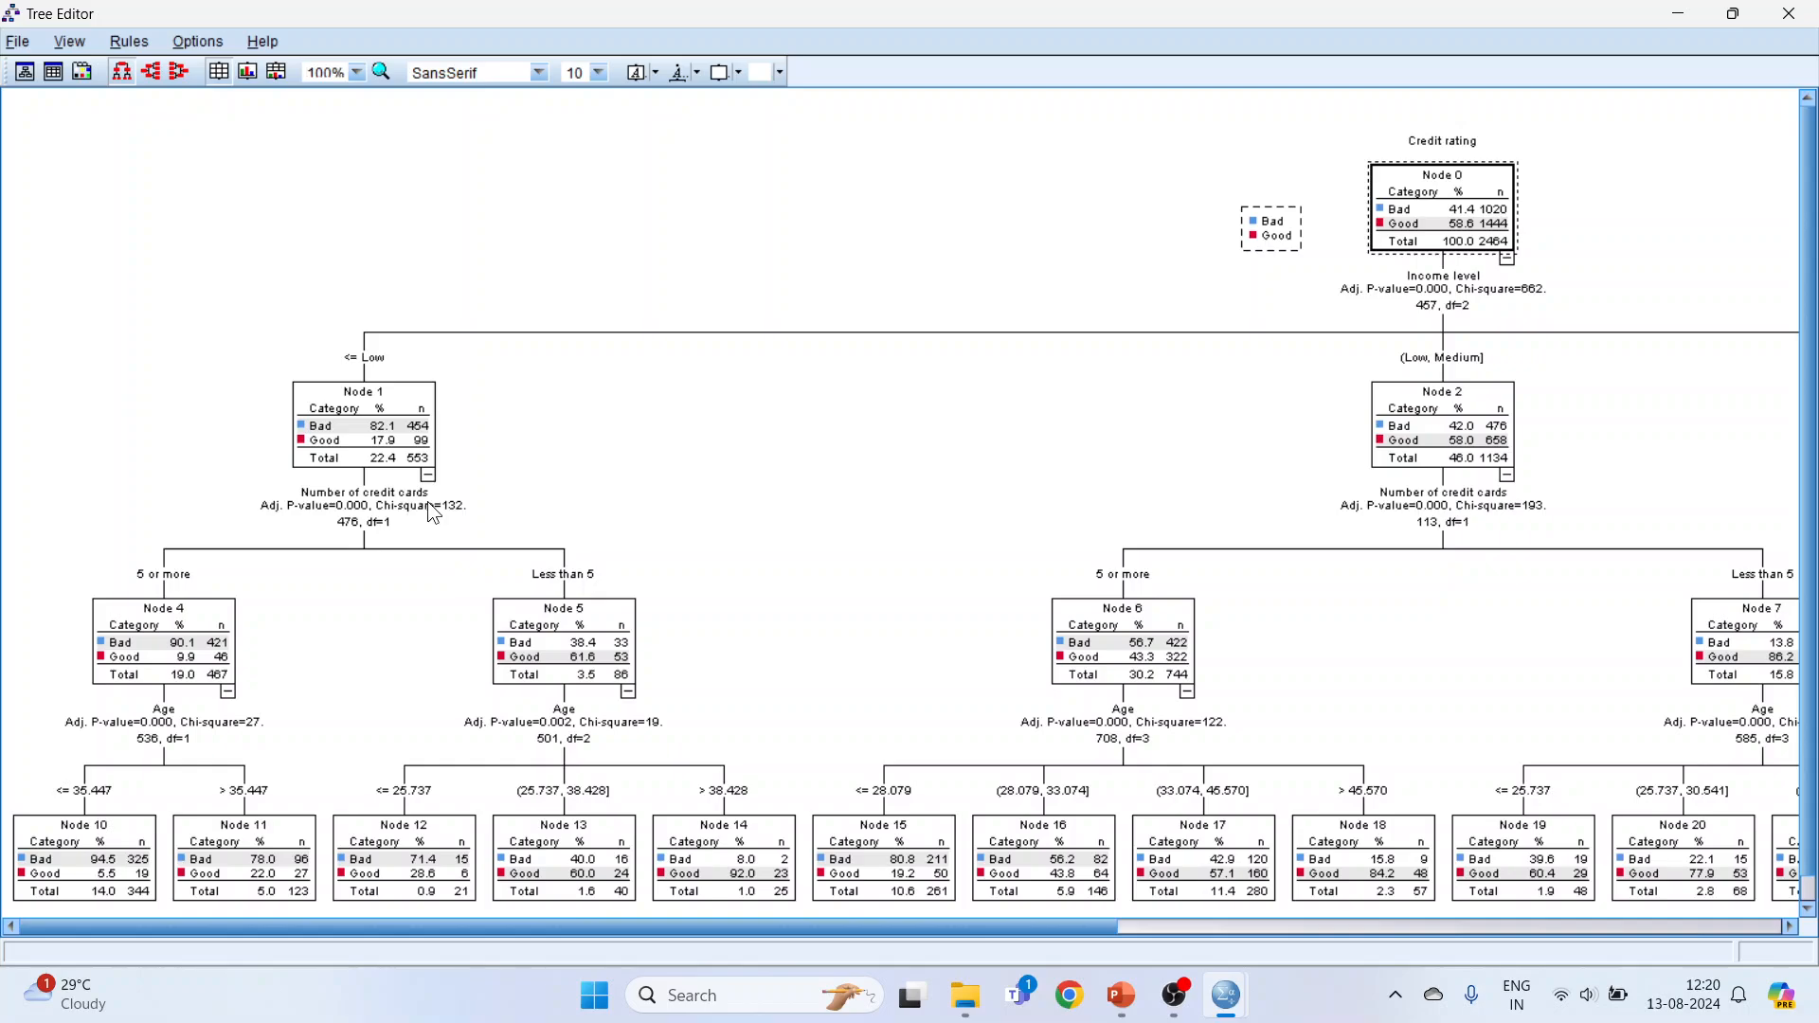
Step: Show the tree at 150% zoom and examine the low-income branch through its credit card and age splits to the terminal nodes
{"action": "left_click", "coordinate": [358, 73]}
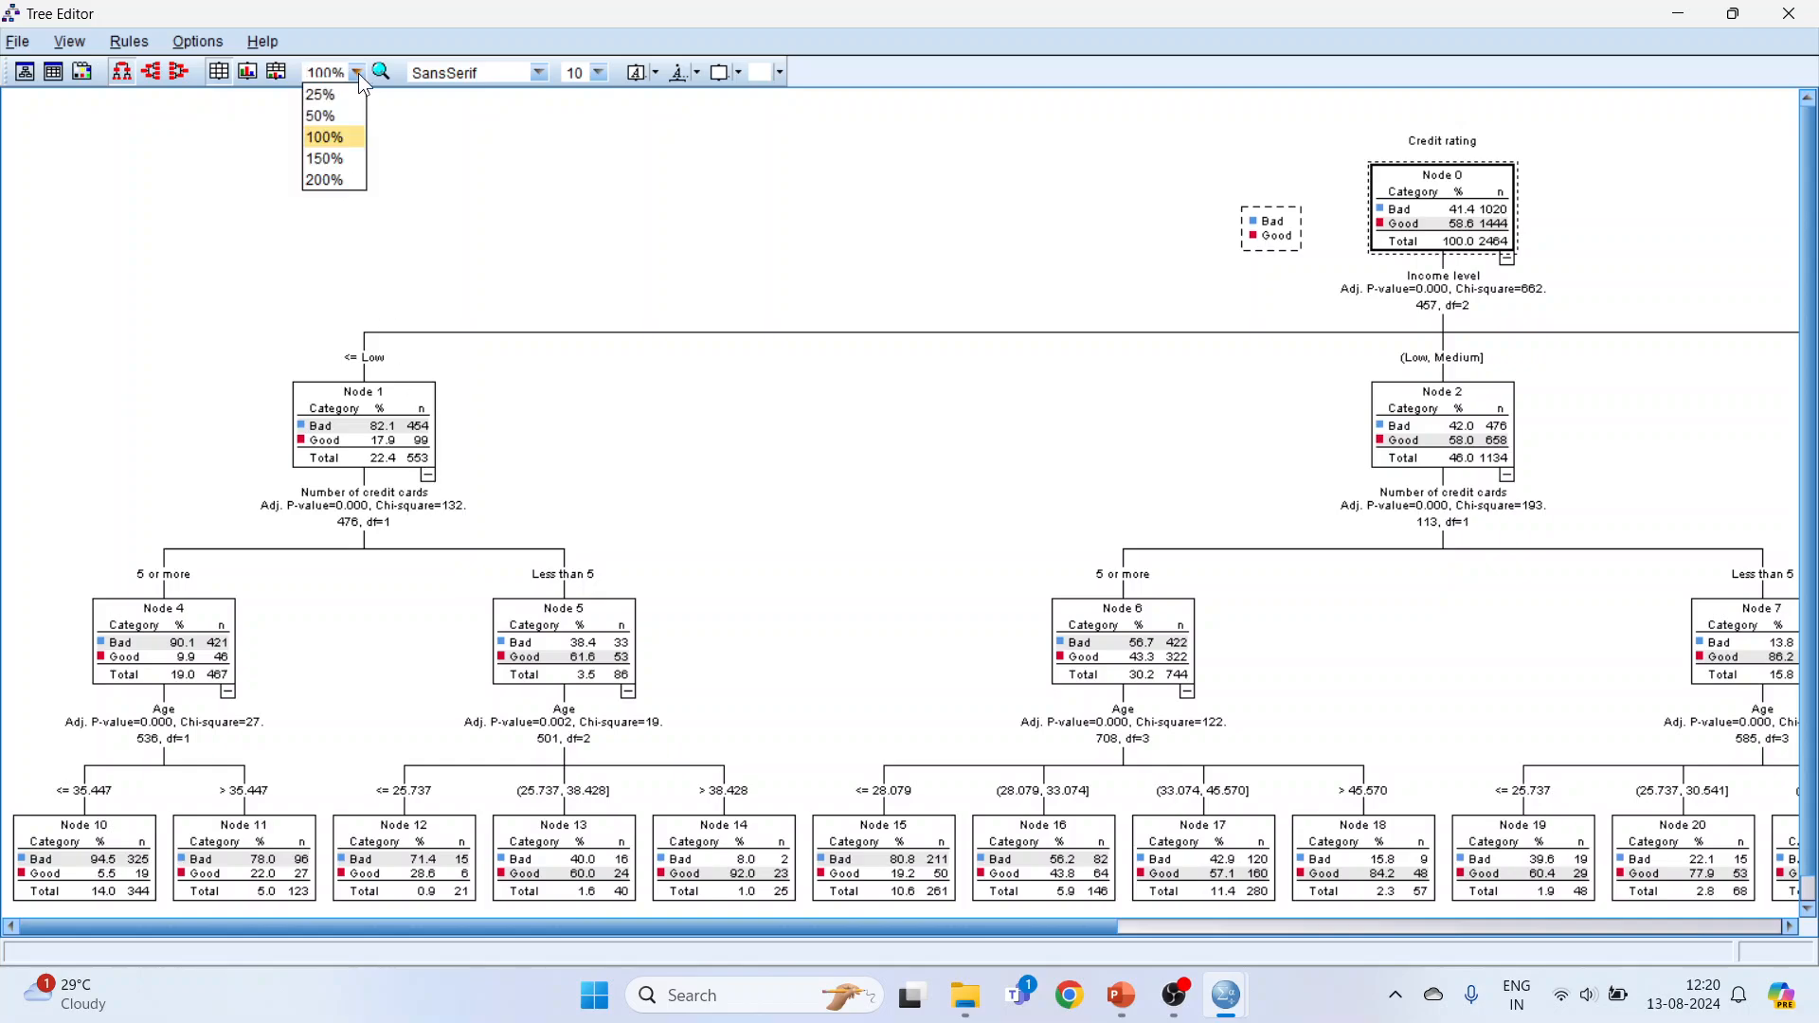
{"action": "left_click", "coordinate": [342, 159]}
{"action": "scroll", "coordinate": [711, 627], "scroll_direction": "down", "scroll_amount": 1}
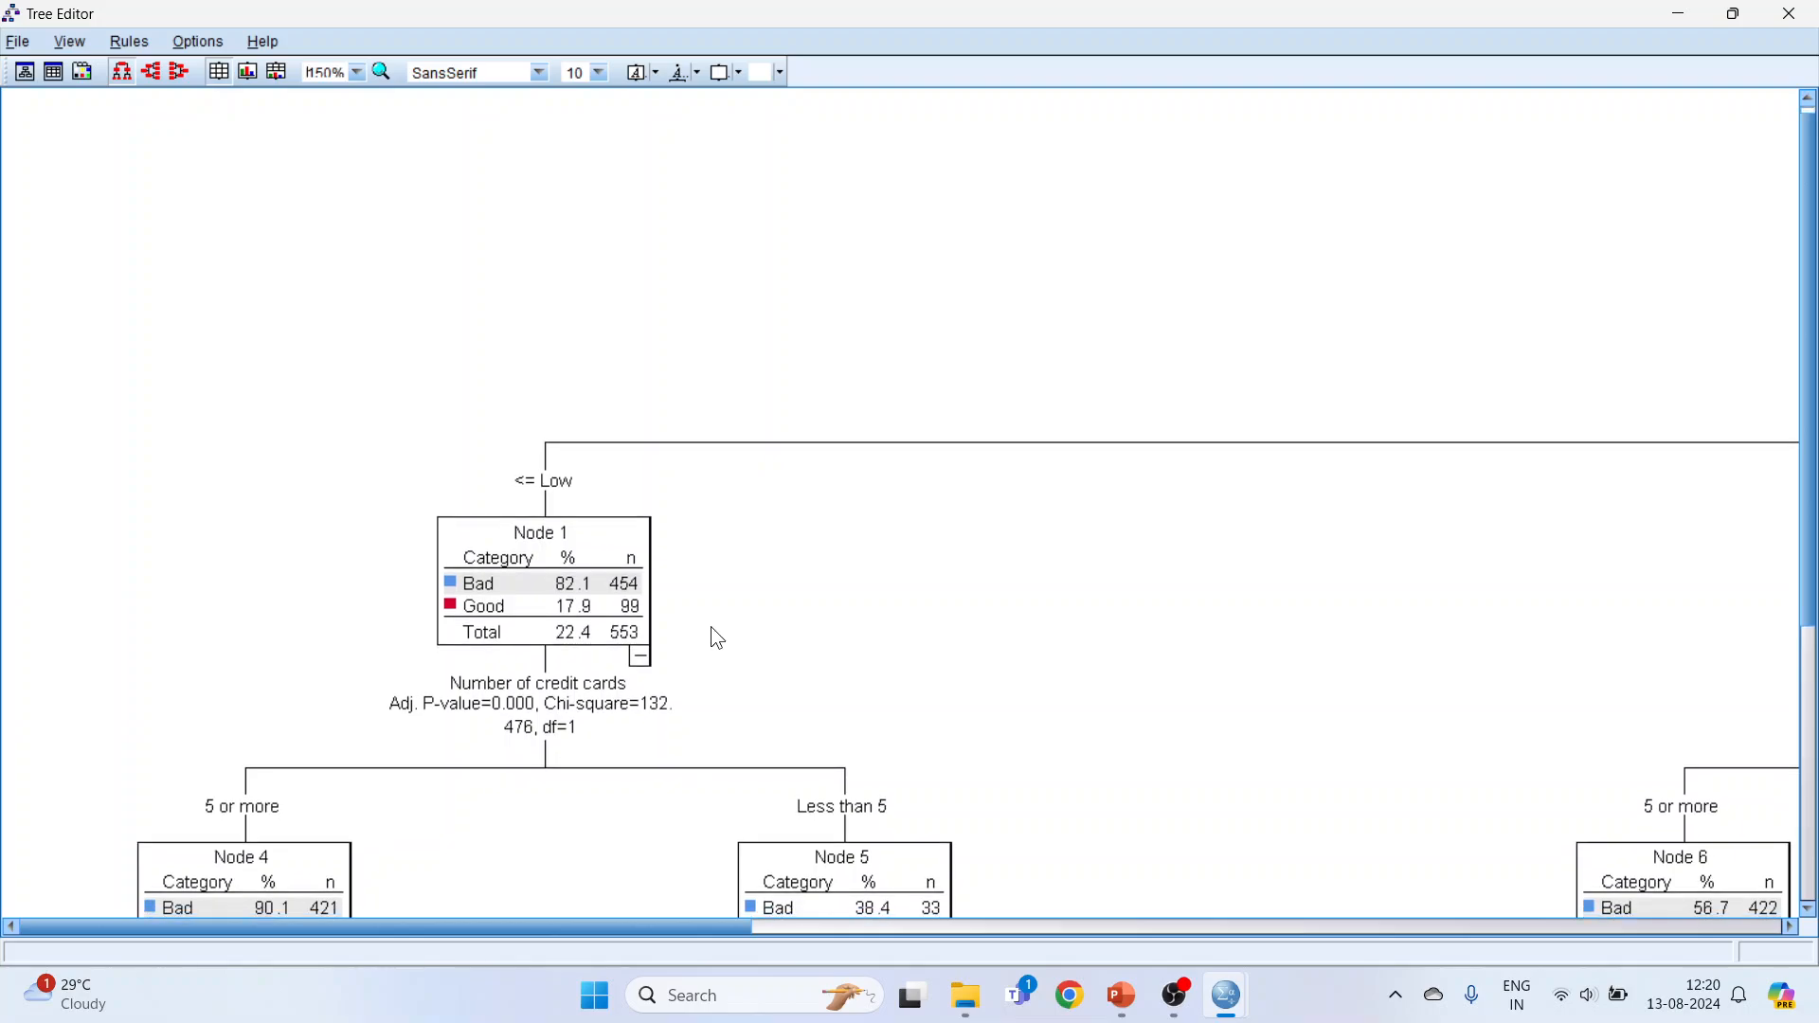
{"action": "scroll", "coordinate": [703, 701], "scroll_direction": "down", "scroll_amount": 2}
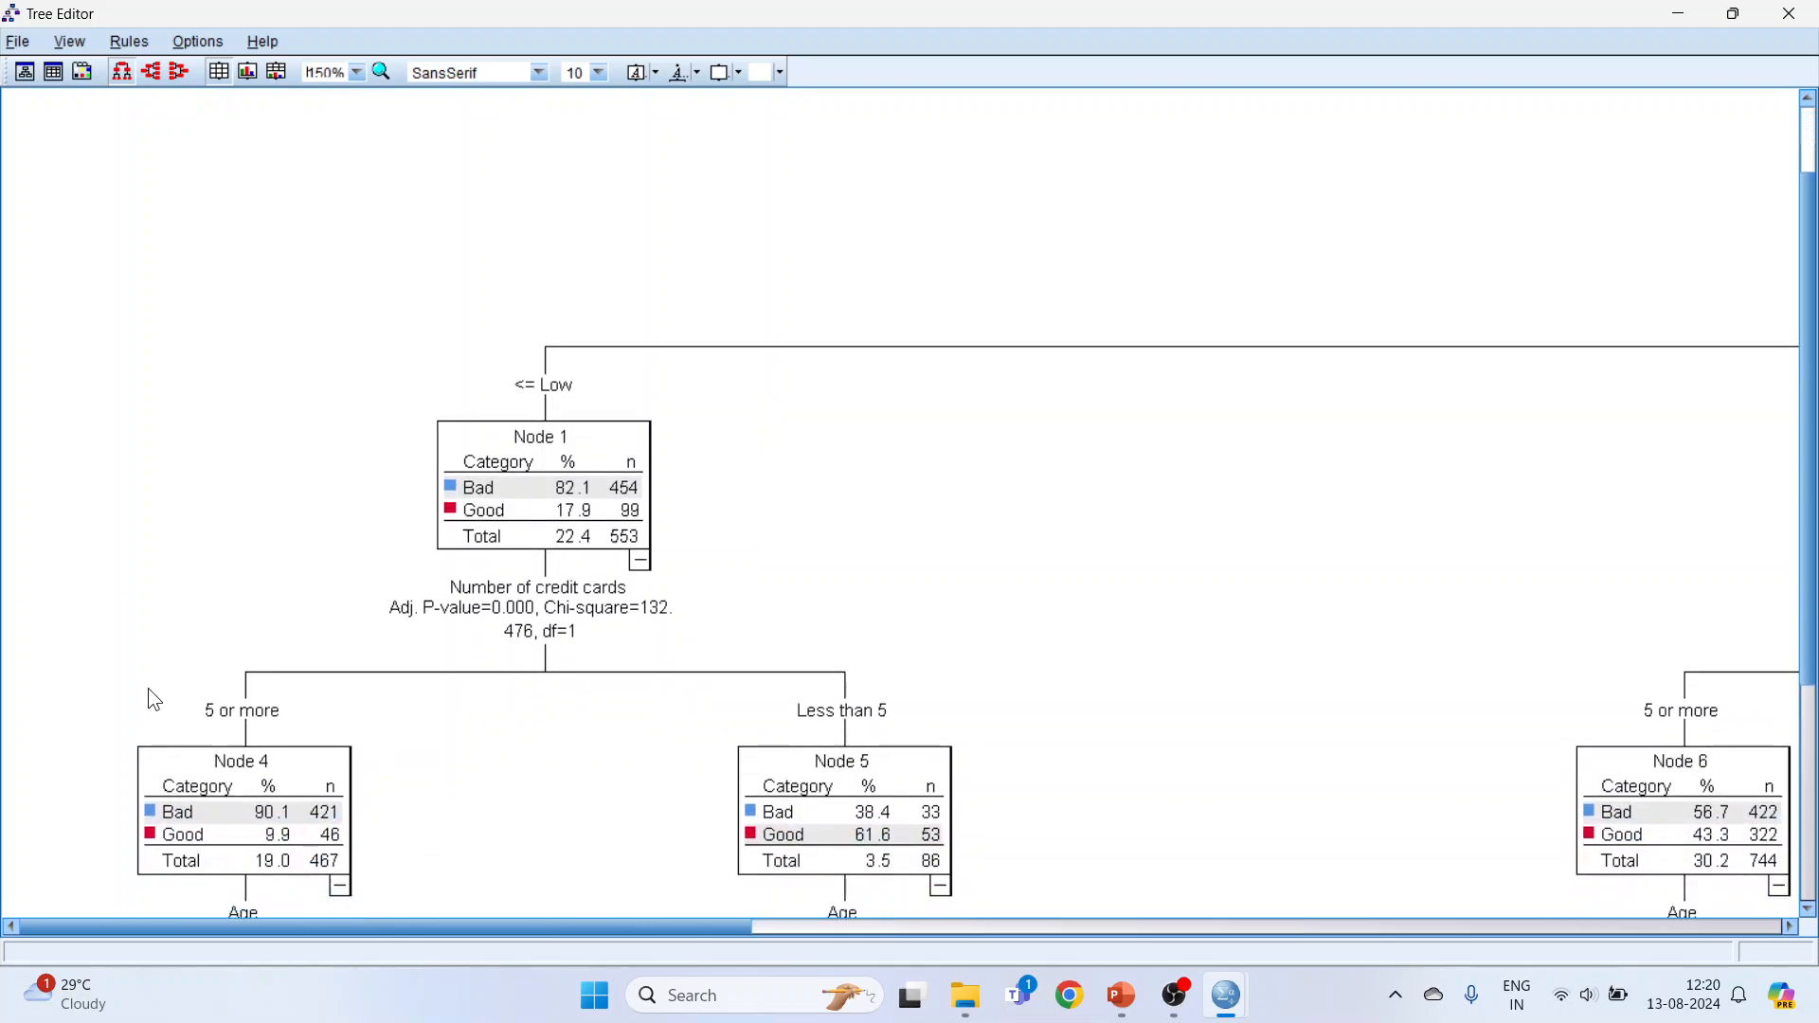
{"action": "scroll", "coordinate": [363, 794], "scroll_direction": "down", "scroll_amount": 1}
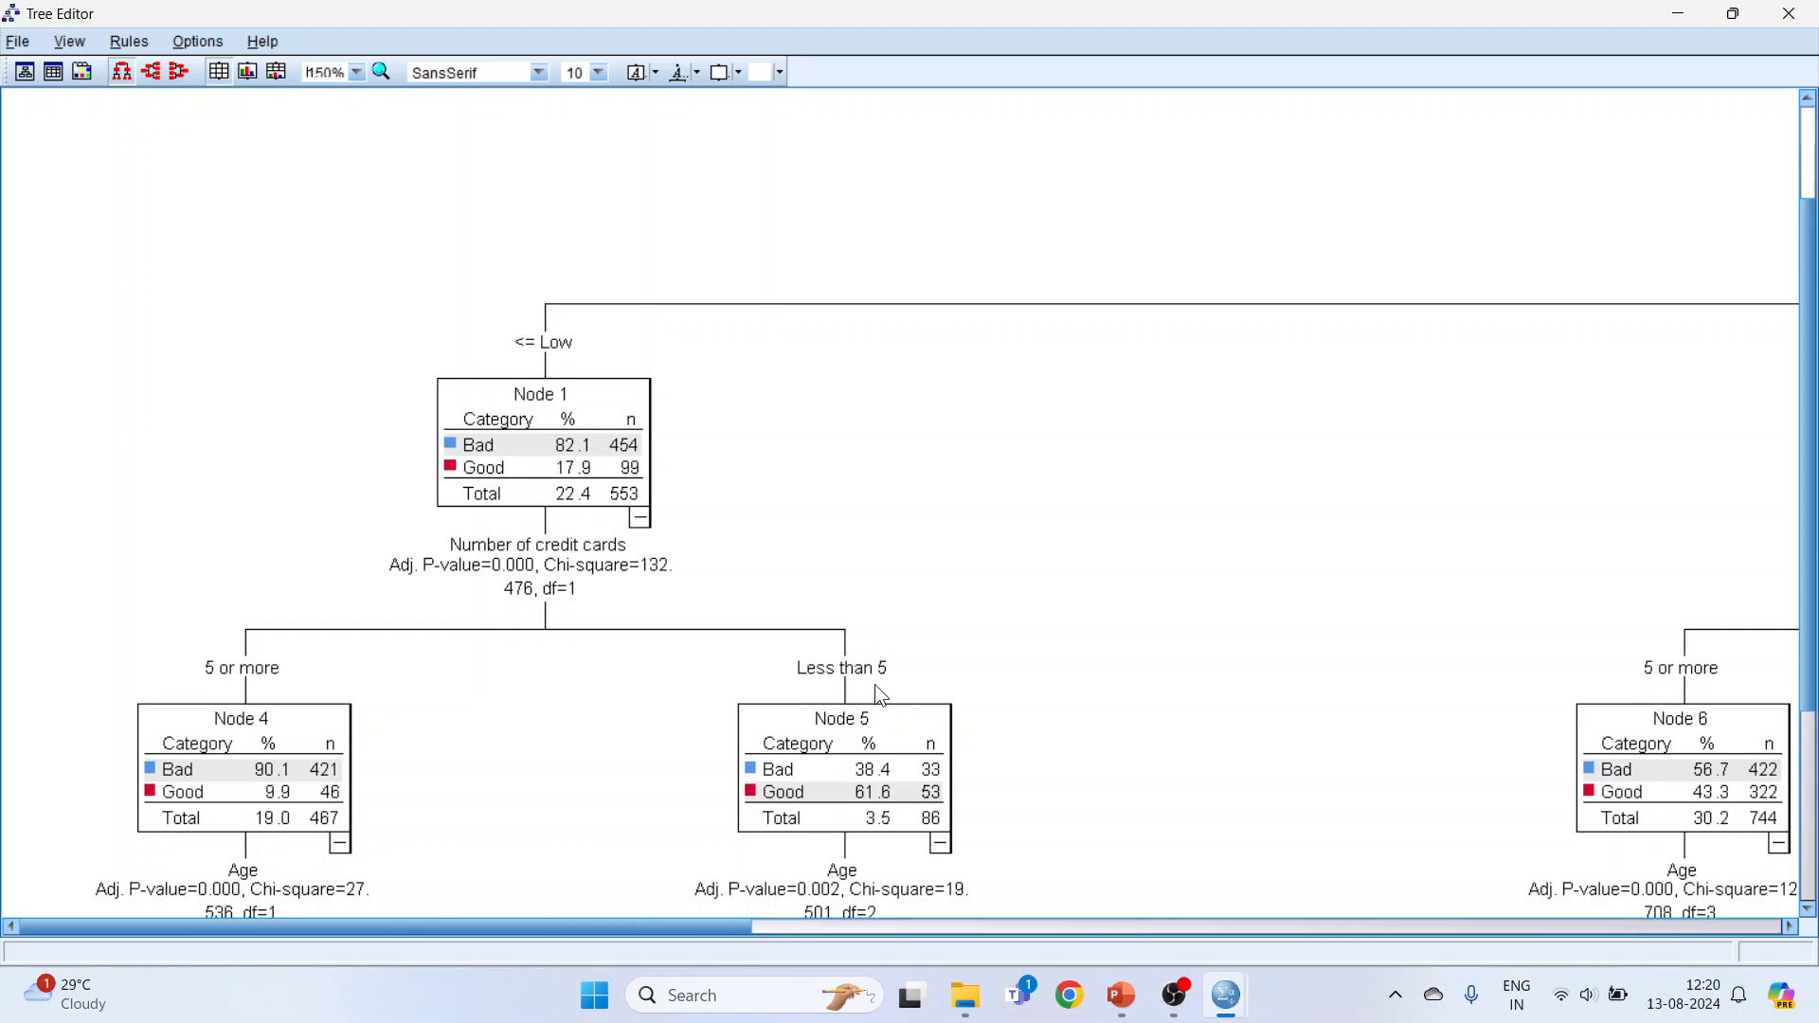
{"action": "scroll", "coordinate": [874, 684], "scroll_direction": "down", "scroll_amount": 1}
{"action": "scroll", "coordinate": [791, 740], "scroll_direction": "down", "scroll_amount": 1}
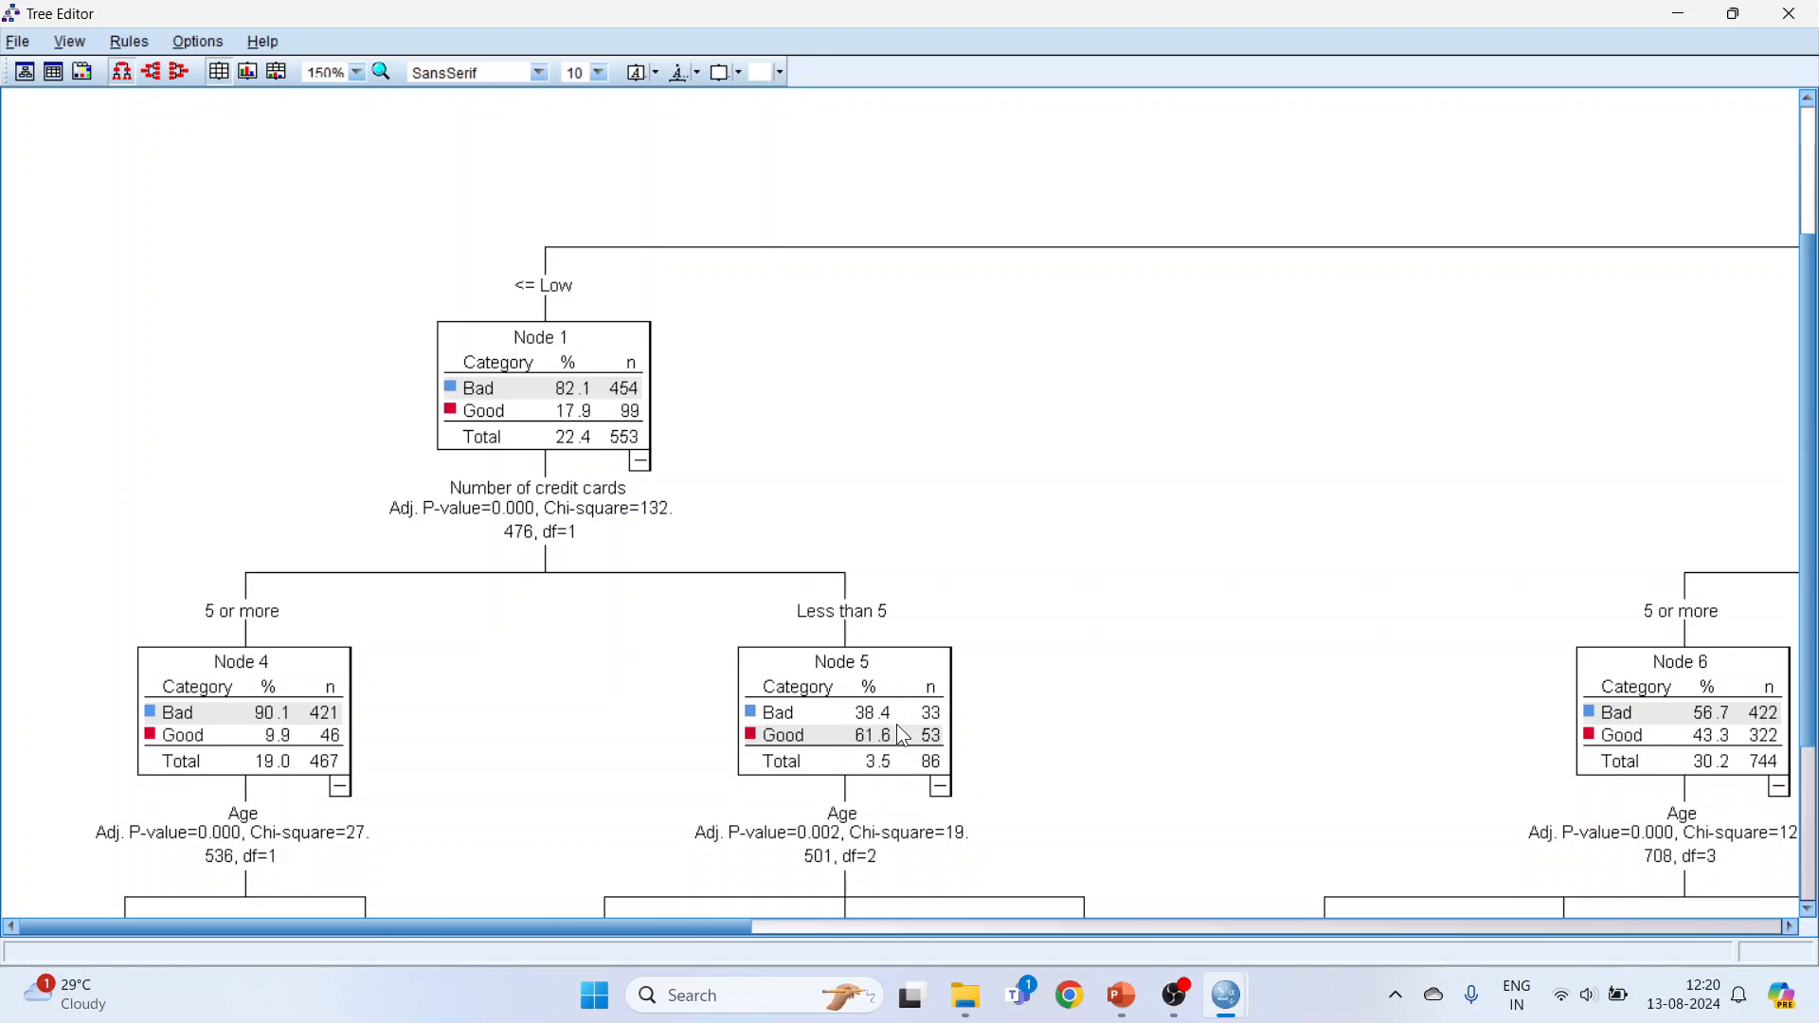
{"action": "scroll", "coordinate": [903, 737], "scroll_direction": "down", "scroll_amount": 1}
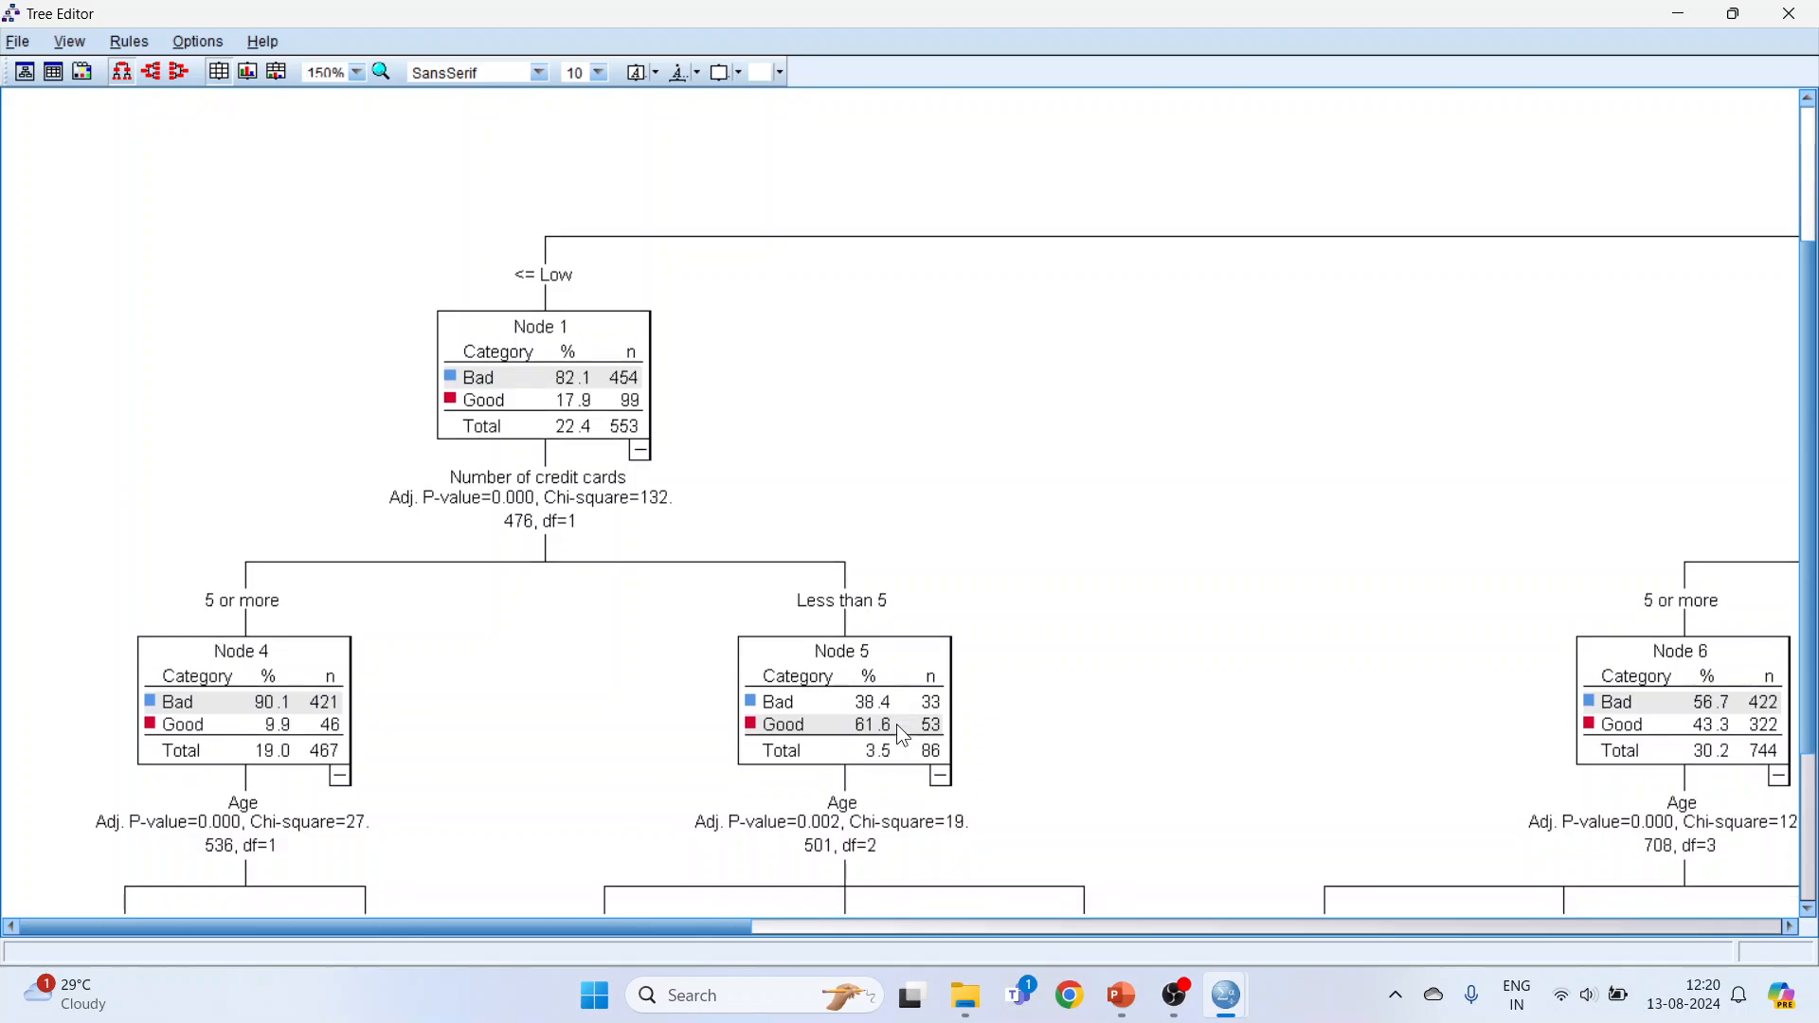
{"action": "left_click", "coordinate": [1808, 911]}
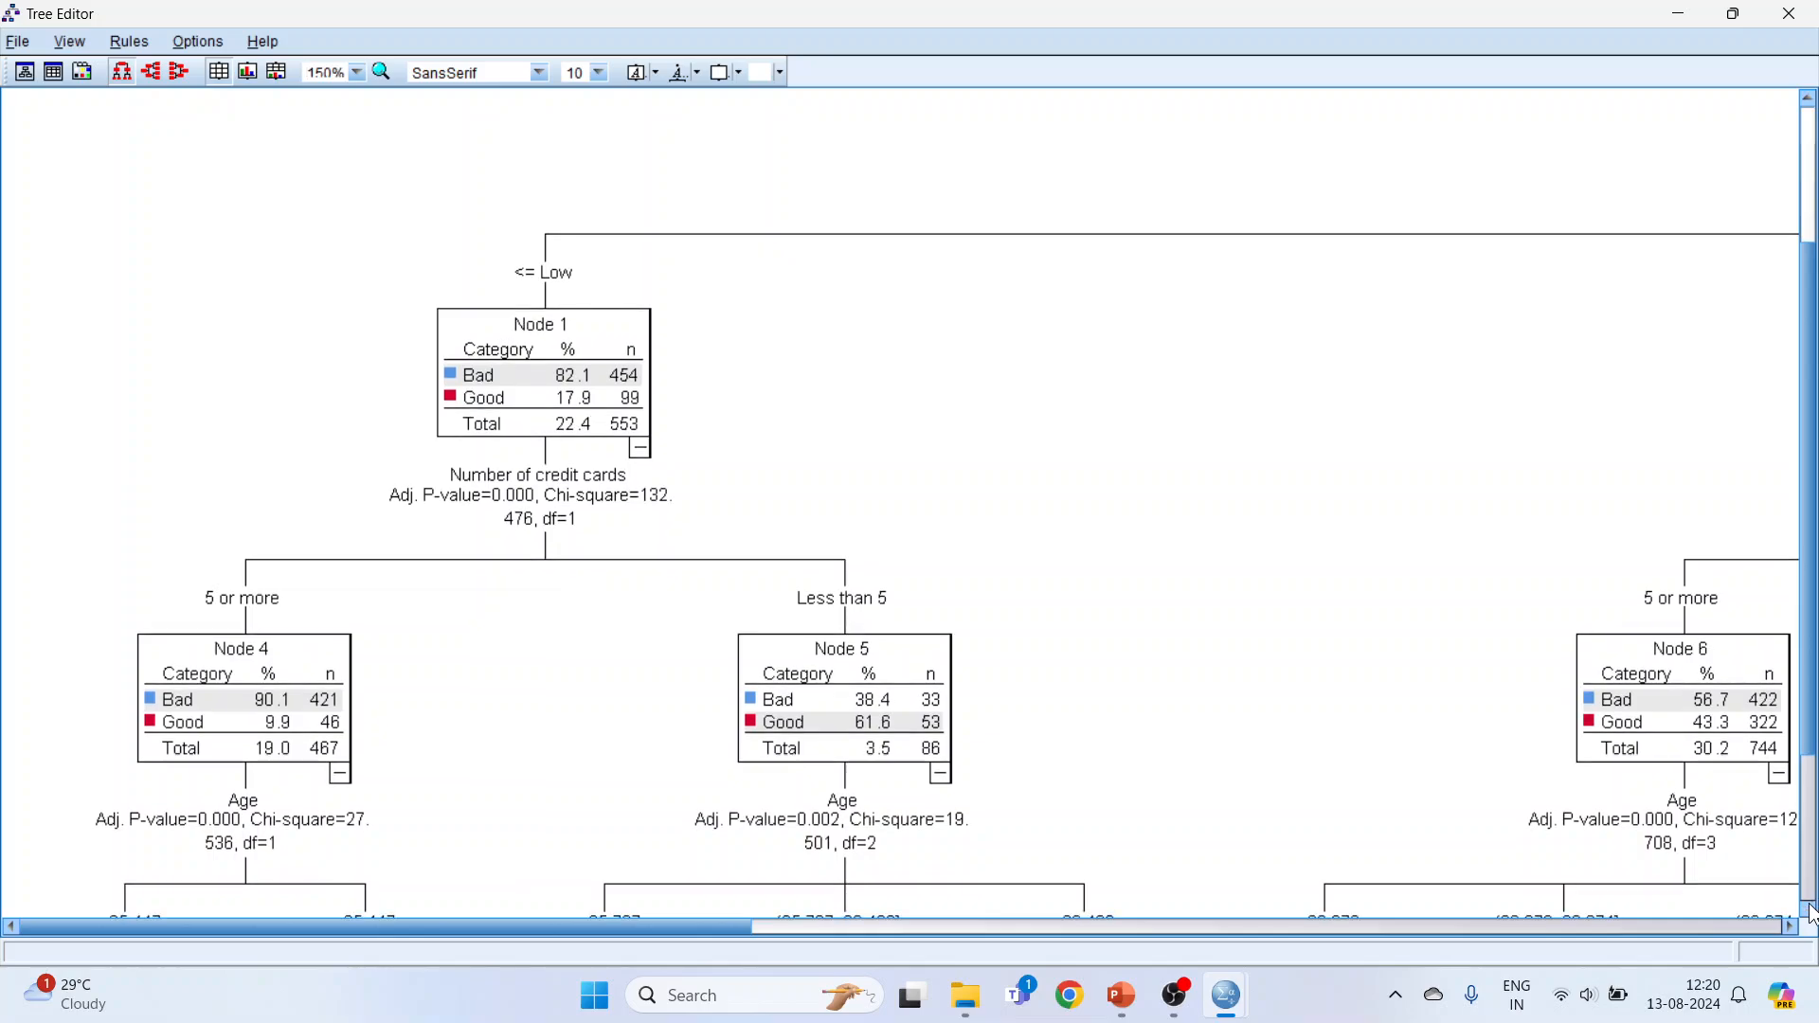
{"action": "left_click", "coordinate": [1809, 912]}
{"action": "left_click", "coordinate": [1809, 911]}
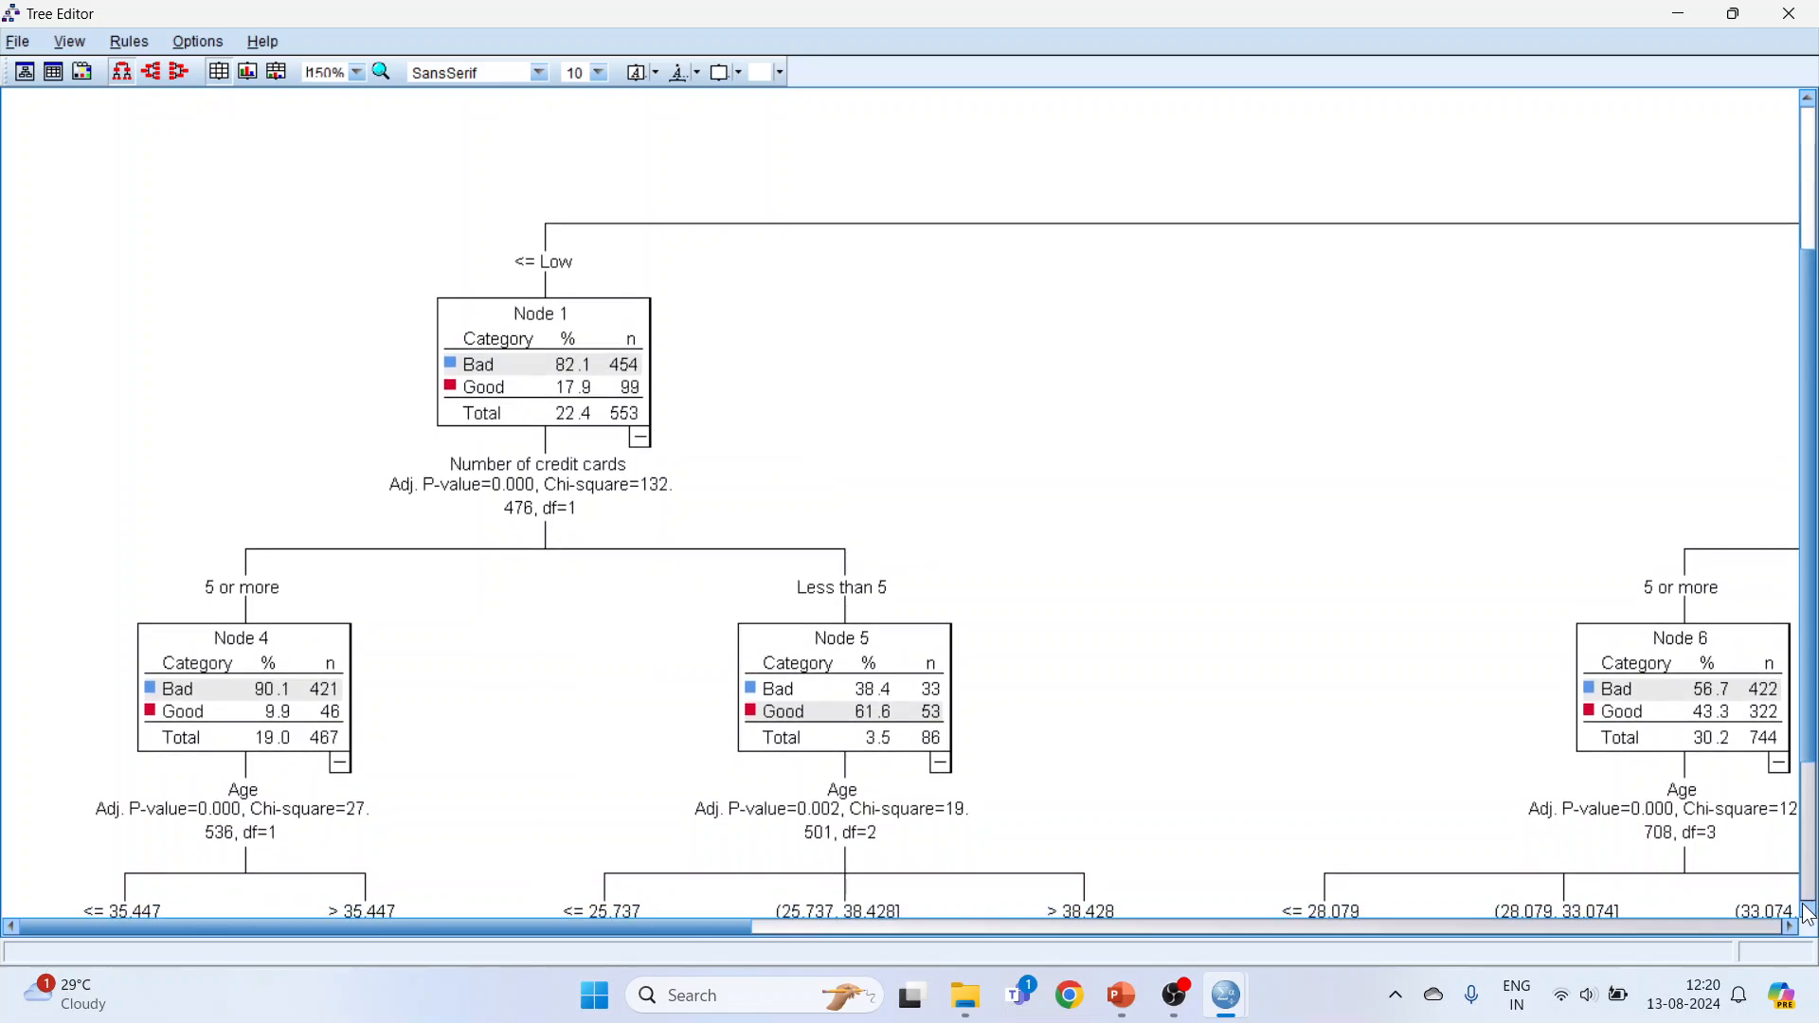
{"action": "left_click", "coordinate": [1809, 911]}
{"action": "left_click", "coordinate": [1808, 912]}
{"action": "left_click", "coordinate": [1809, 911]}
{"action": "left_click", "coordinate": [1809, 911]}
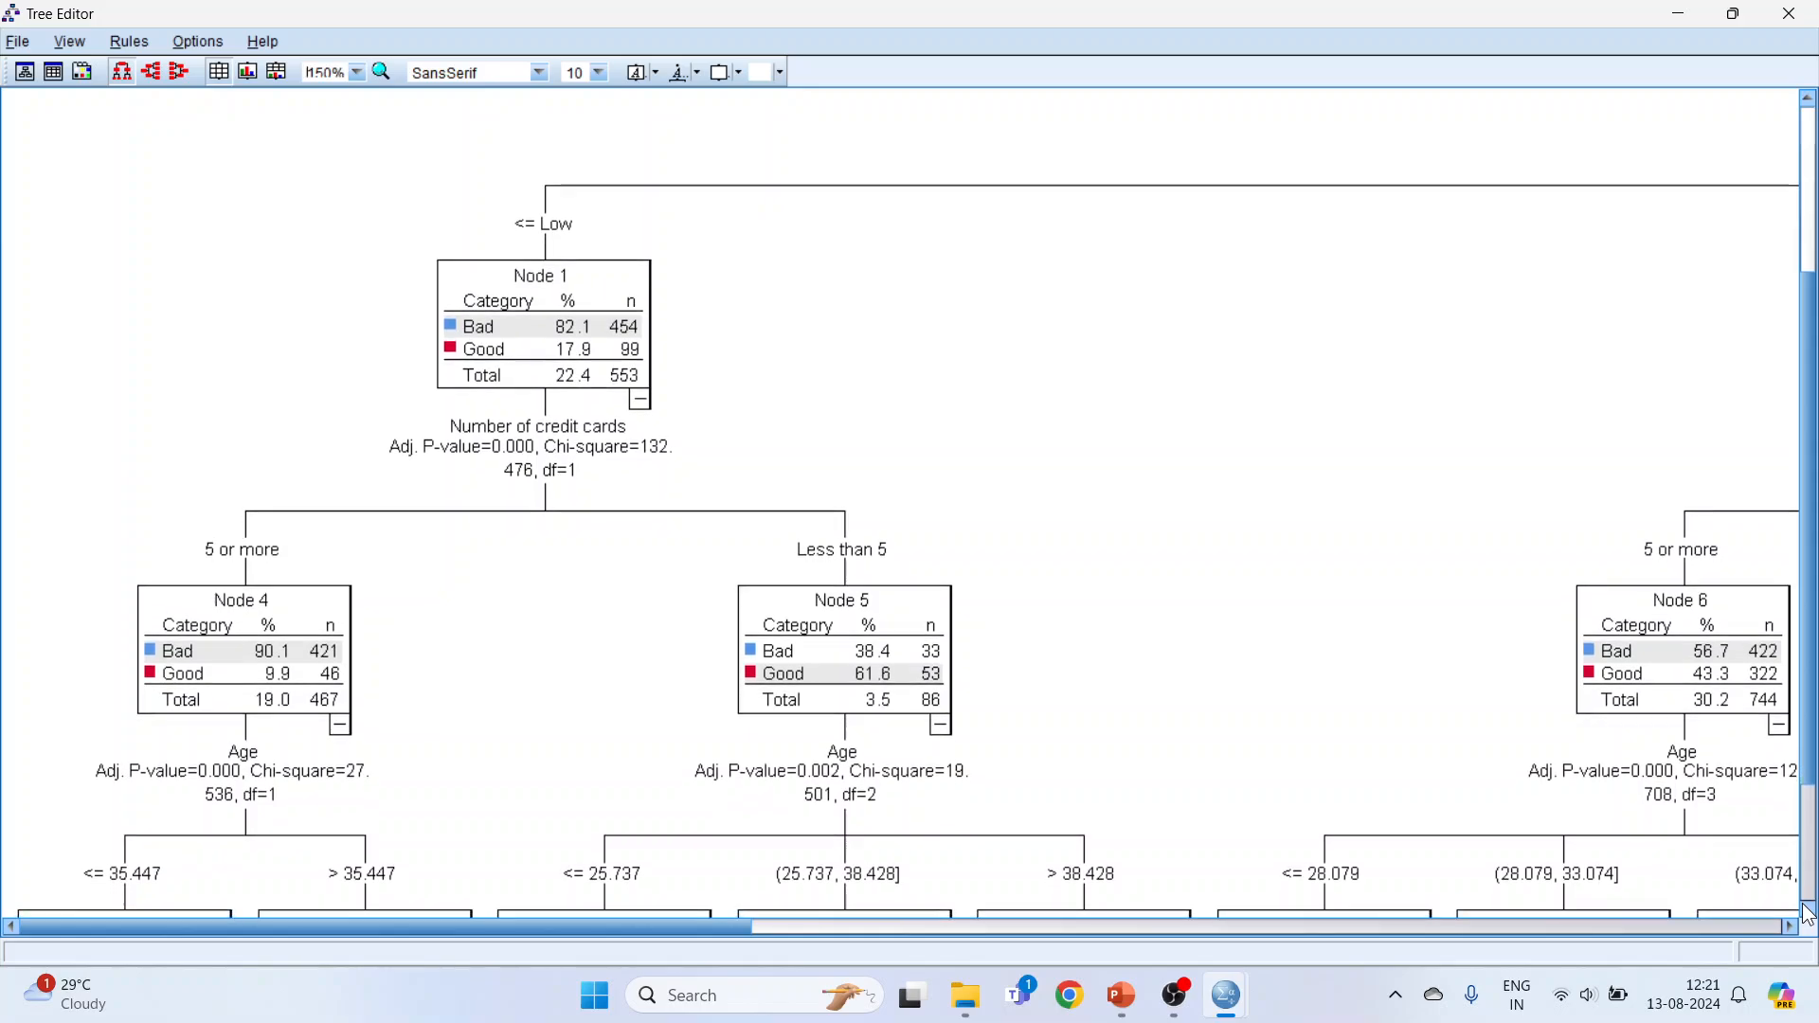
{"action": "left_click", "coordinate": [1809, 911]}
{"action": "left_click", "coordinate": [1809, 911]}
{"action": "scroll", "coordinate": [873, 864], "scroll_direction": "down", "scroll_amount": 5}
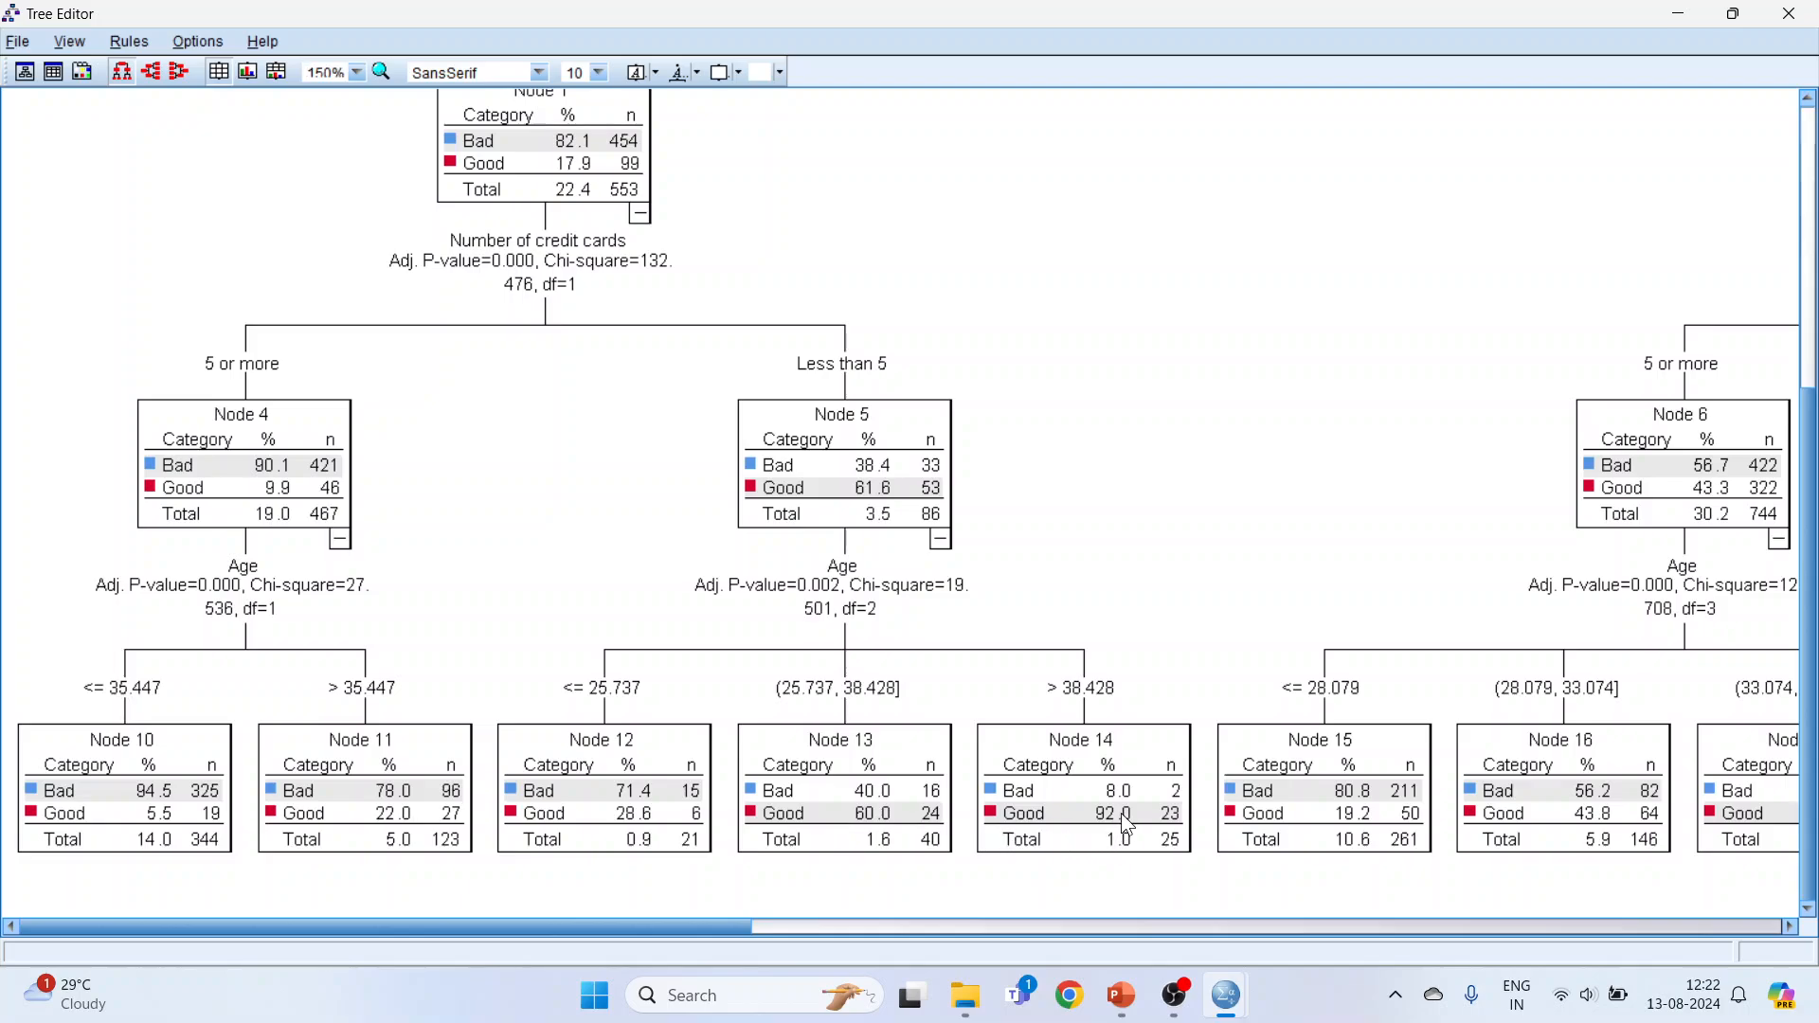
Step: Examine the medium-income branch, including its credit card split and the age-based terminal nodes beneath it
{"action": "left_click_drag", "start_coordinate": [731, 923], "coordinate": [1129, 919]}
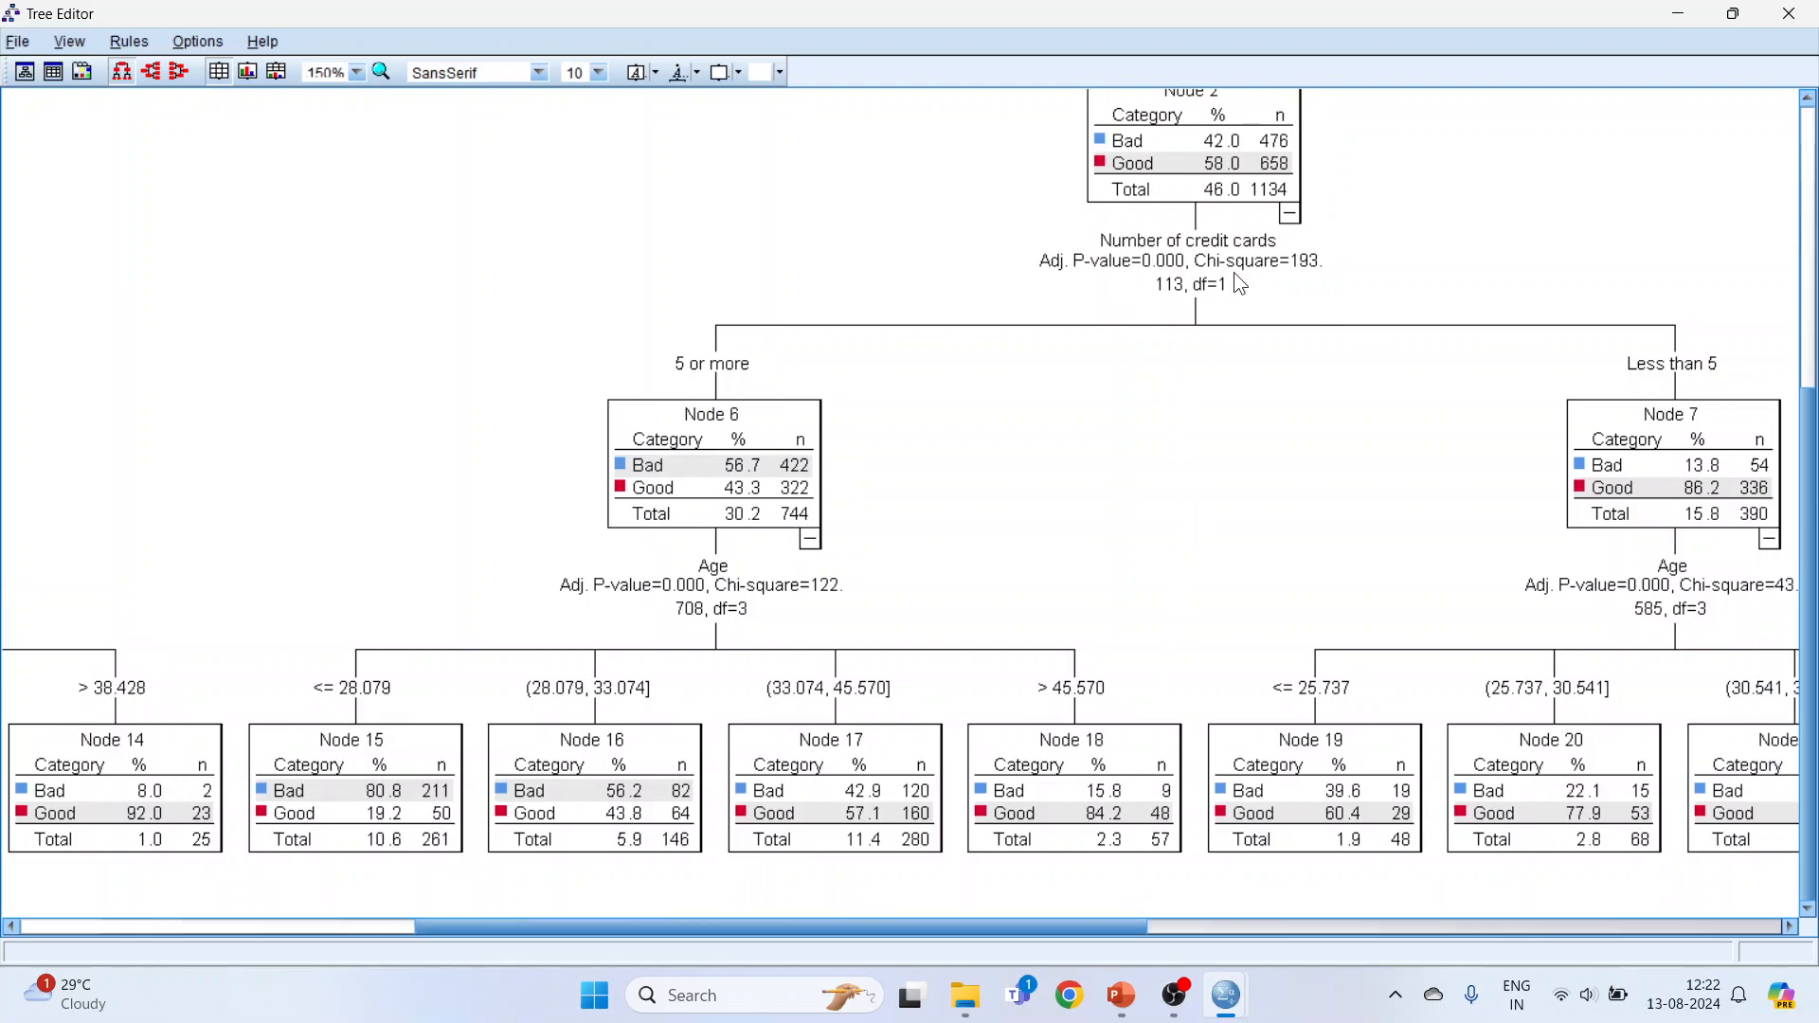
{"action": "scroll", "coordinate": [1107, 307], "scroll_direction": "up", "scroll_amount": 1}
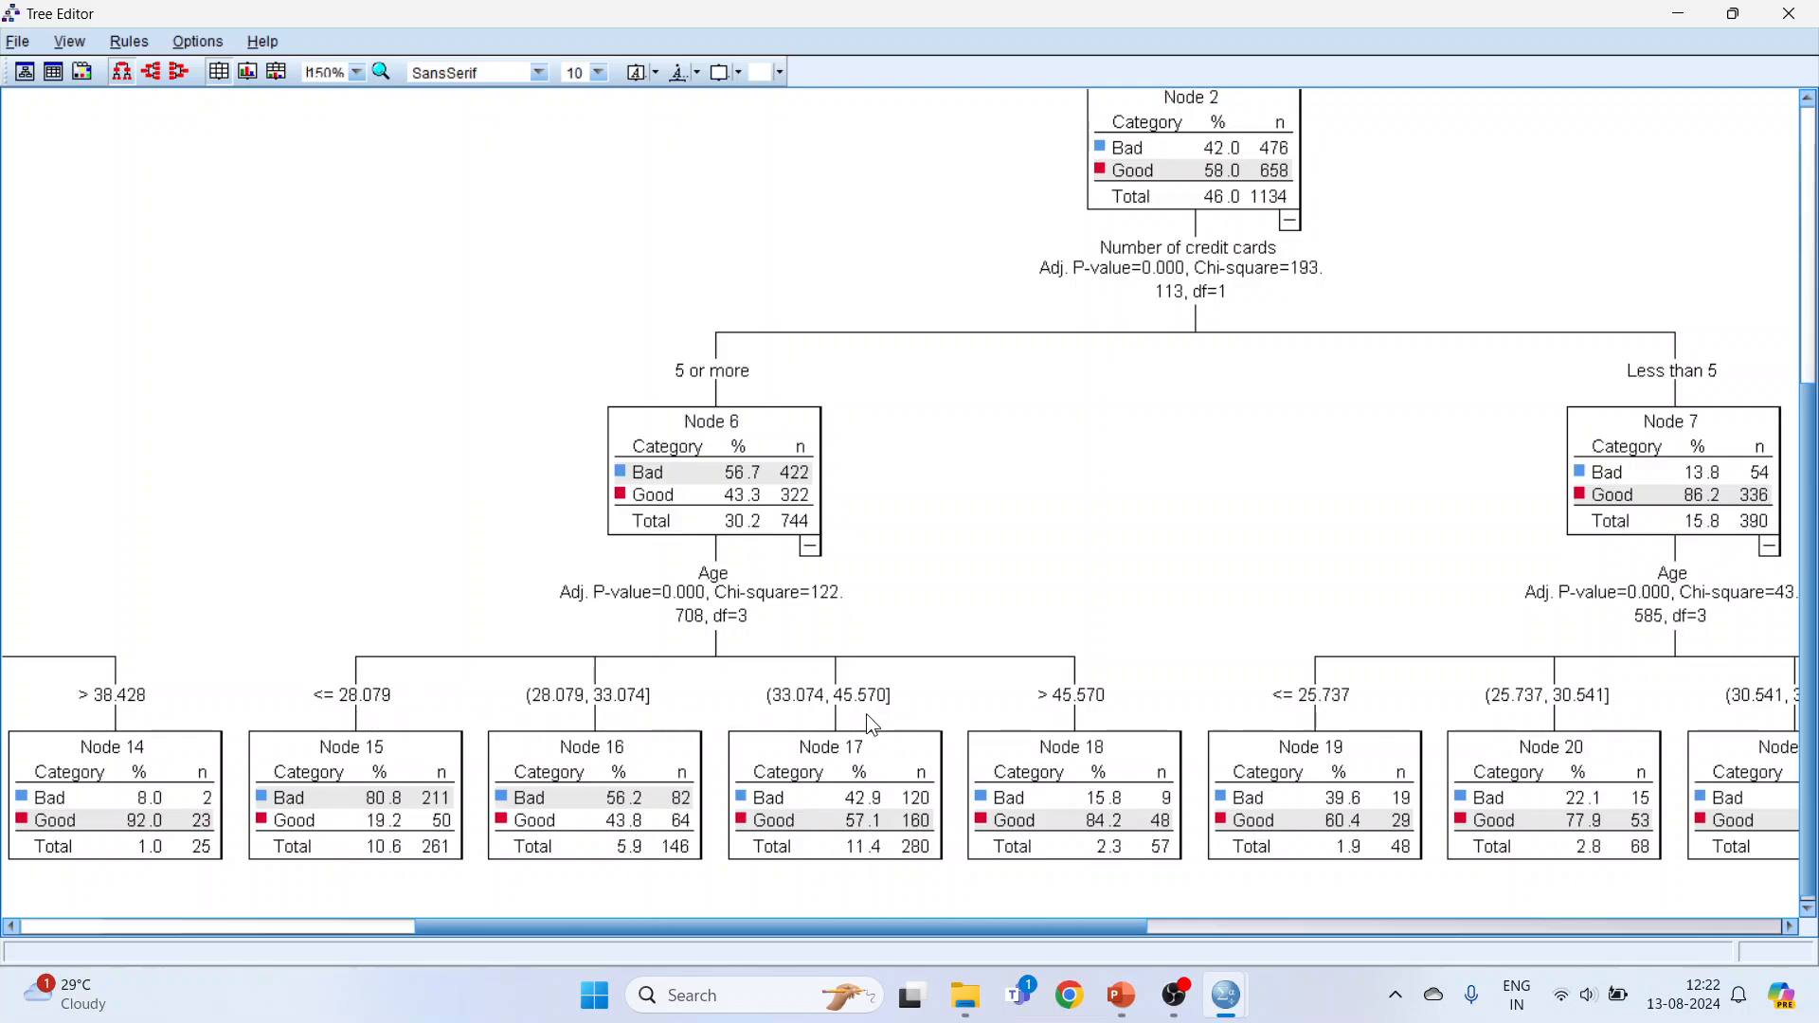
{"action": "left_click_drag", "start_coordinate": [949, 930], "coordinate": [1117, 925]}
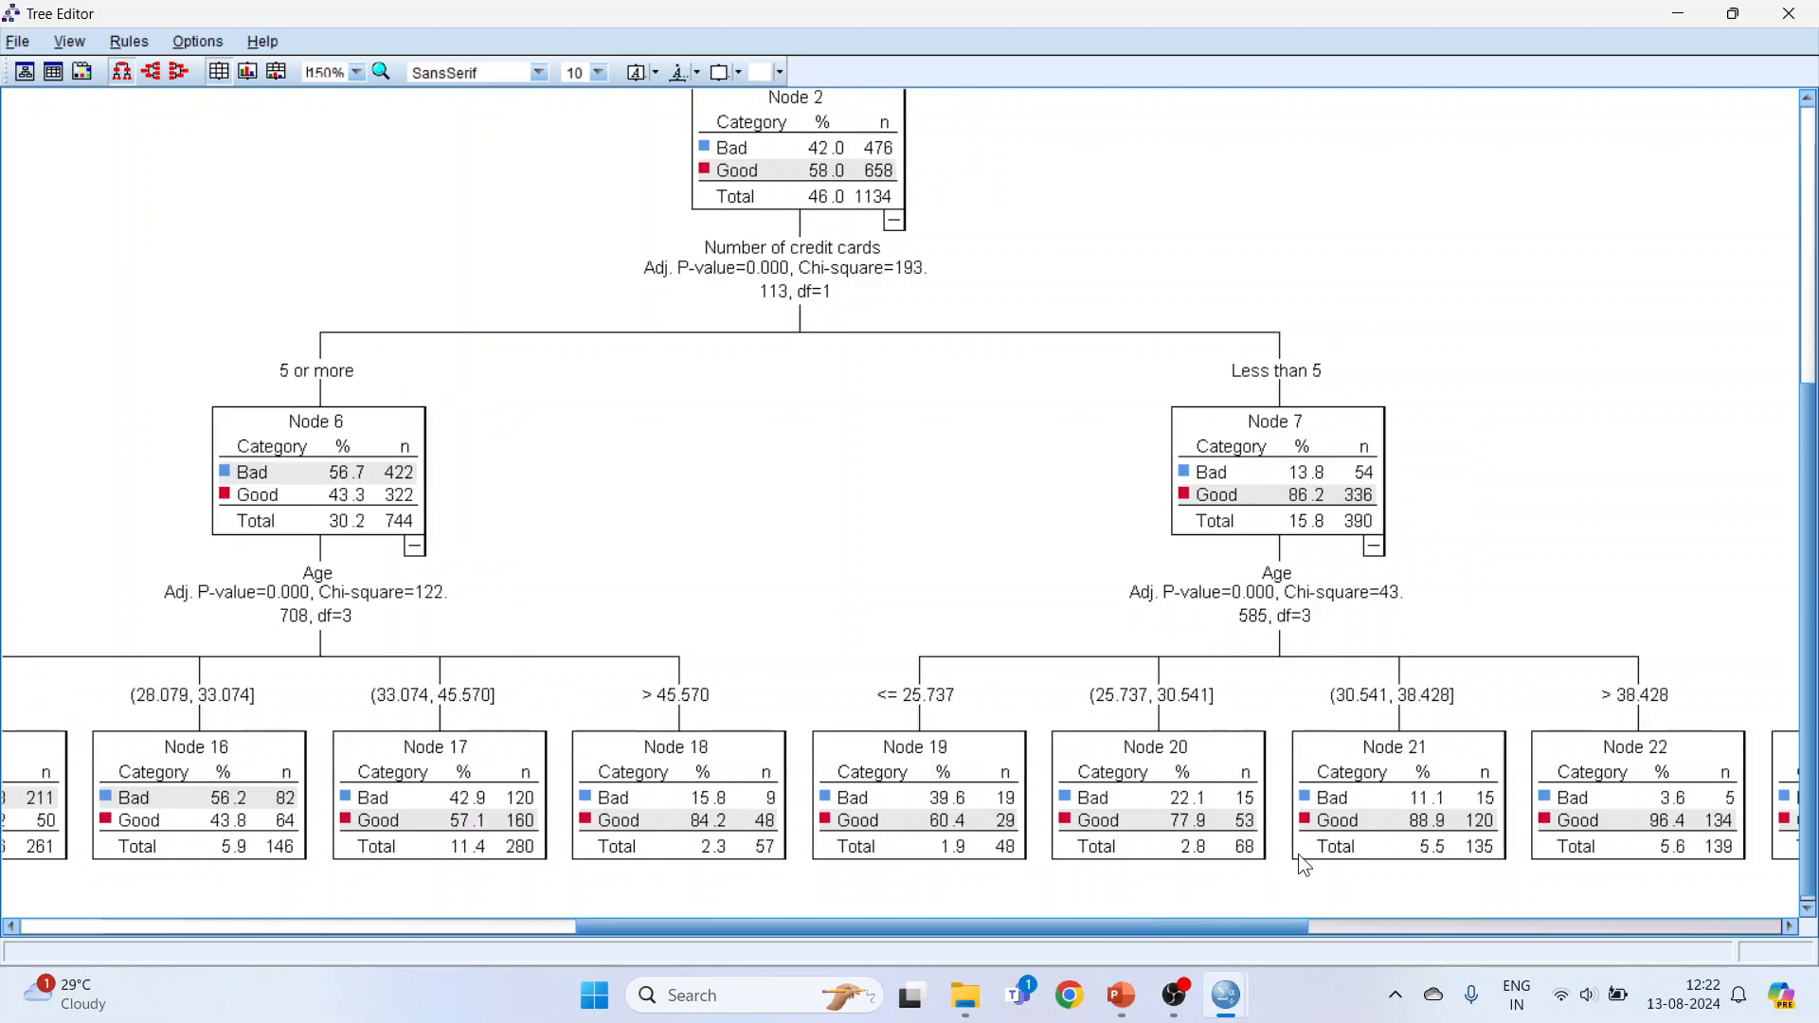
Step: Examine the above-medium income branch and its credit card and age splits, then leave the Tree Editor
{"action": "left_click_drag", "start_coordinate": [1196, 933], "coordinate": [1546, 900]}
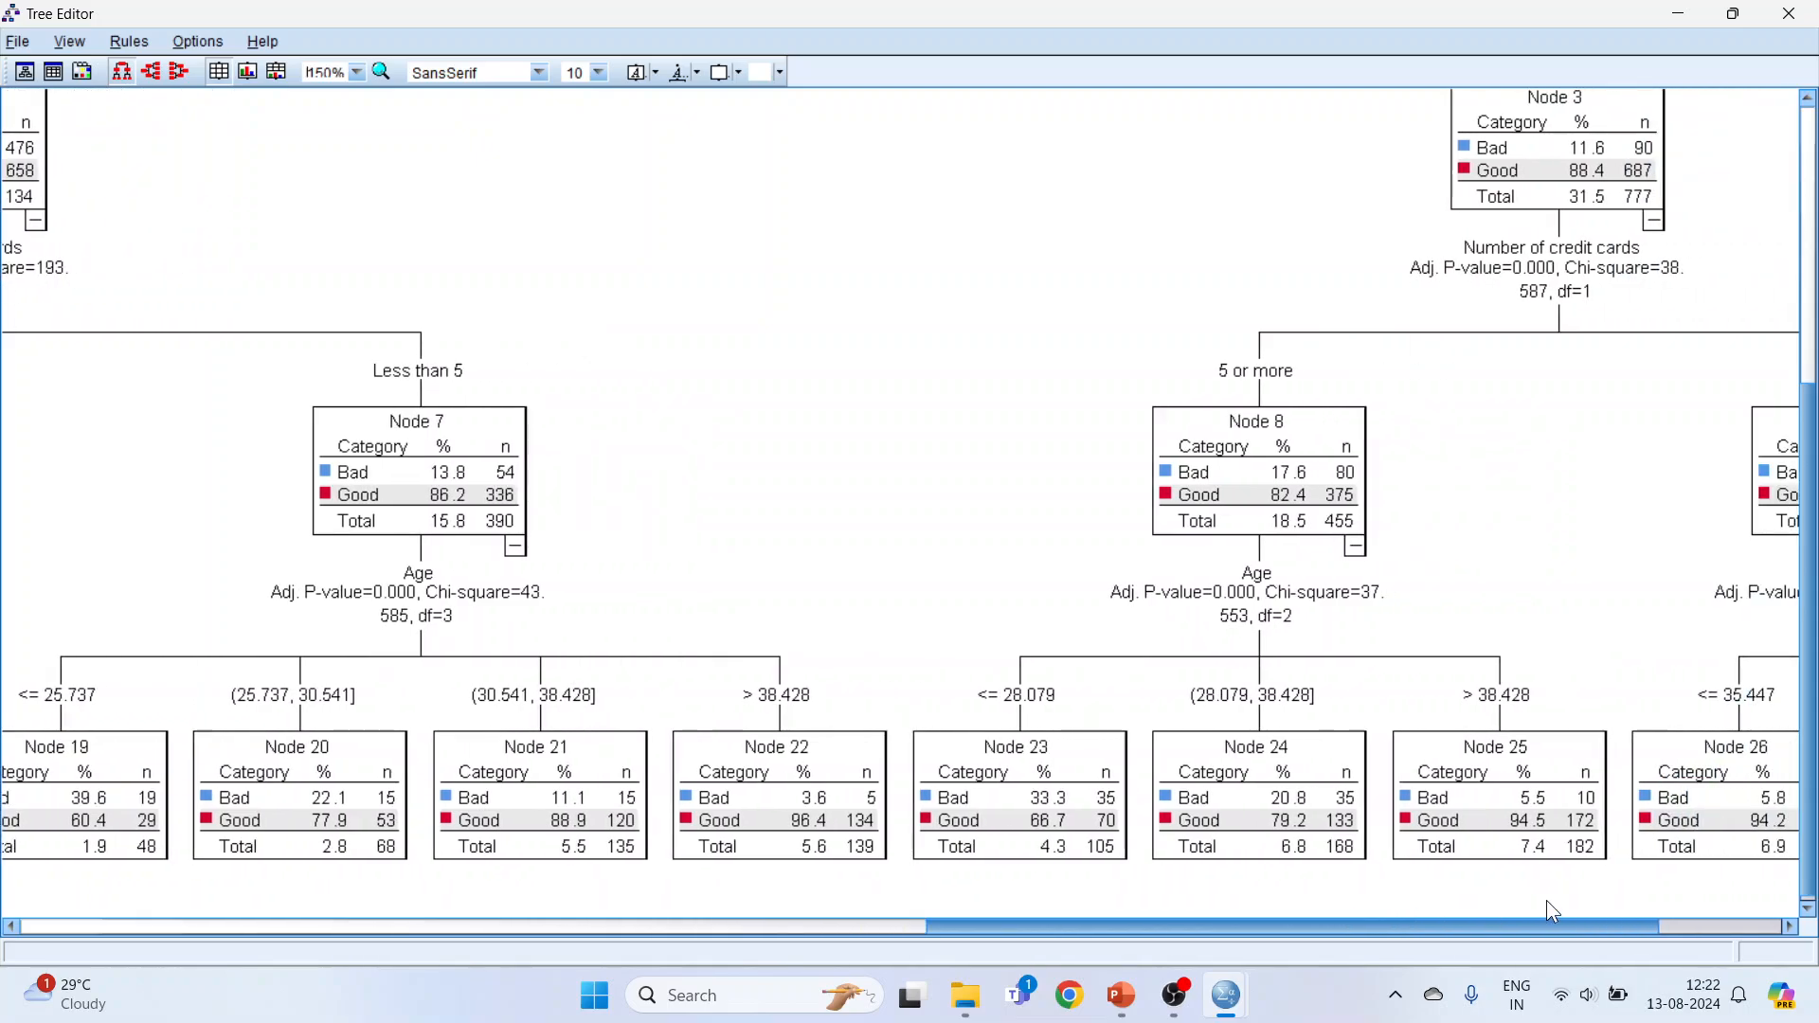
{"action": "scroll", "coordinate": [900, 502], "scroll_direction": "up", "scroll_amount": 3}
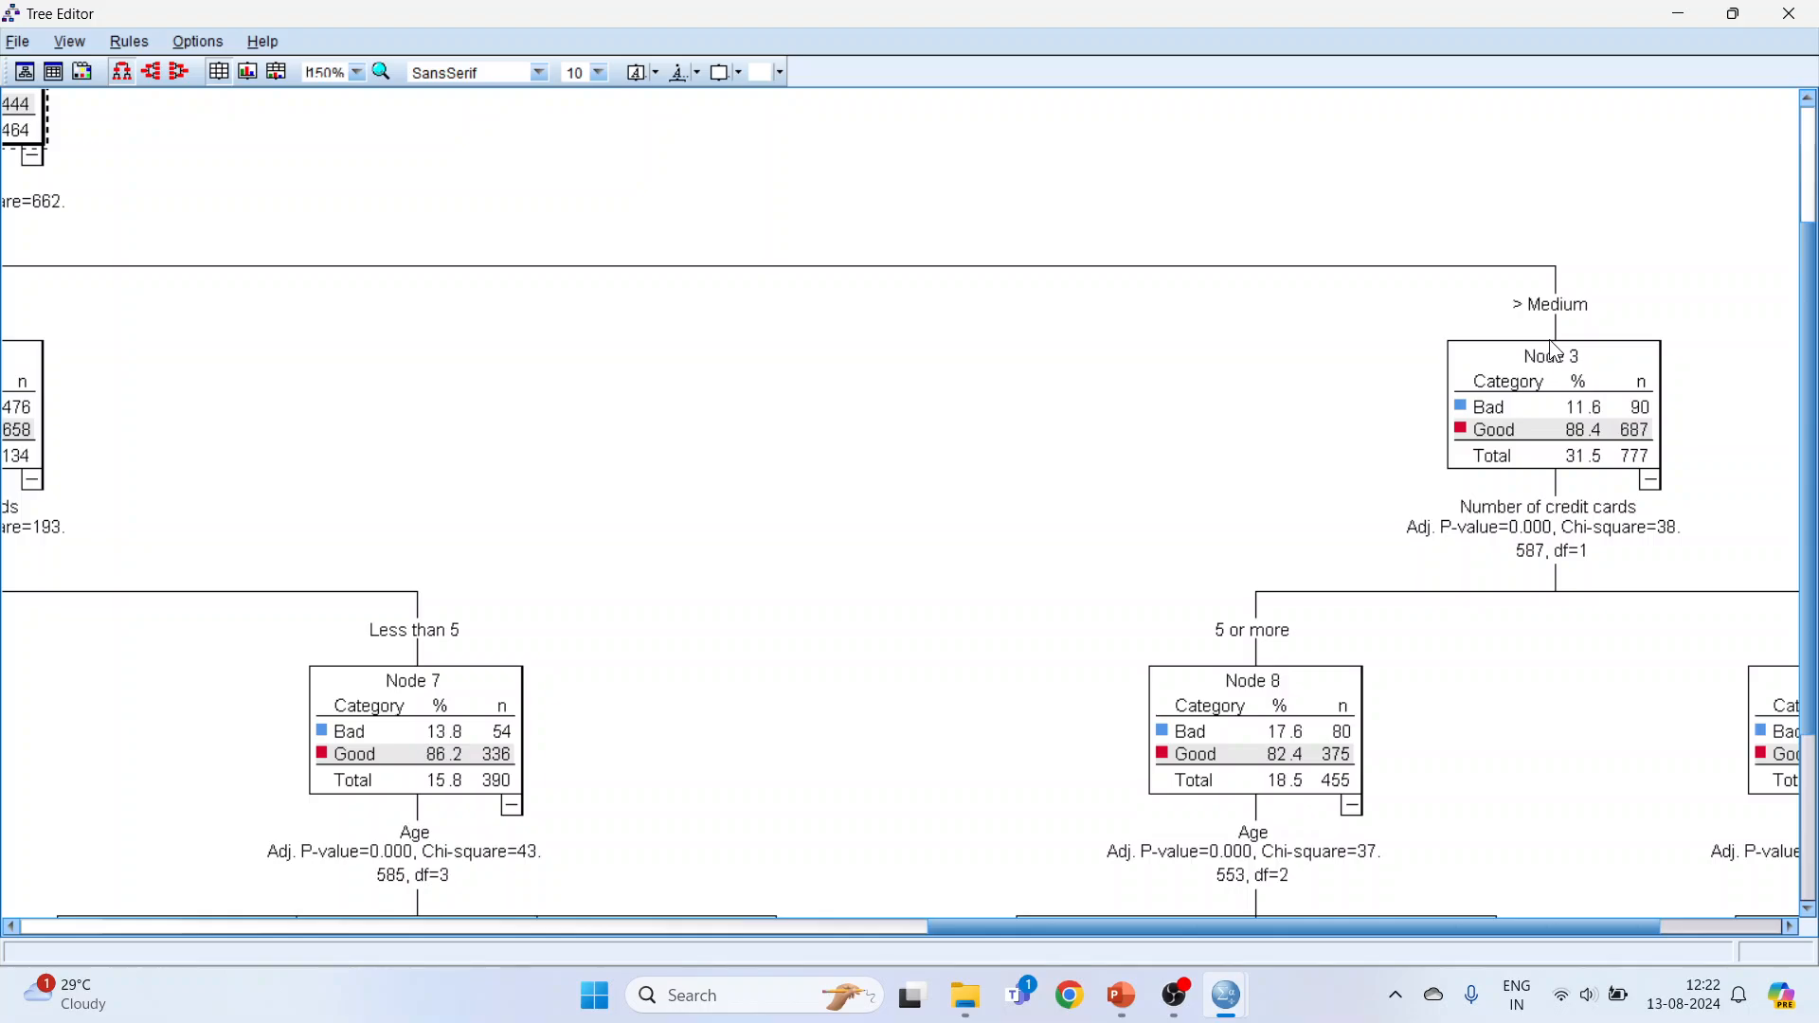
{"action": "scroll", "coordinate": [1810, 376], "scroll_direction": "down", "scroll_amount": 3}
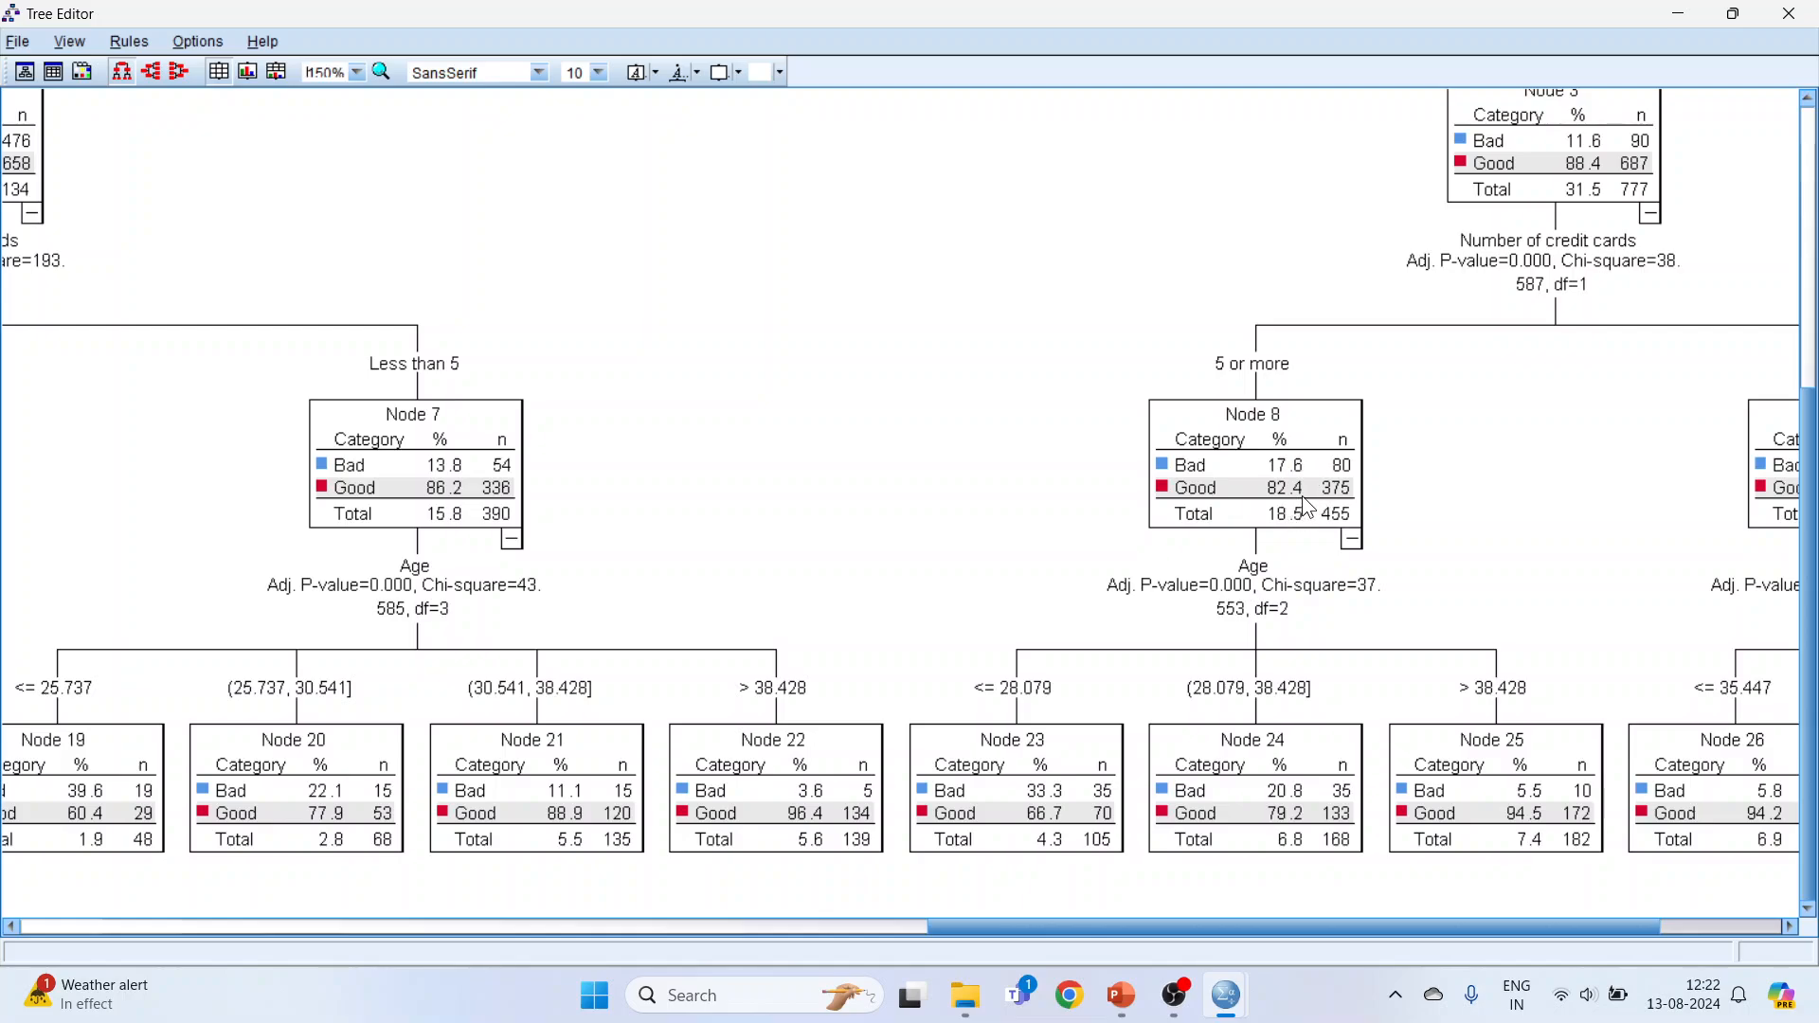
{"action": "left_click_drag", "start_coordinate": [1298, 929], "coordinate": [1393, 923]}
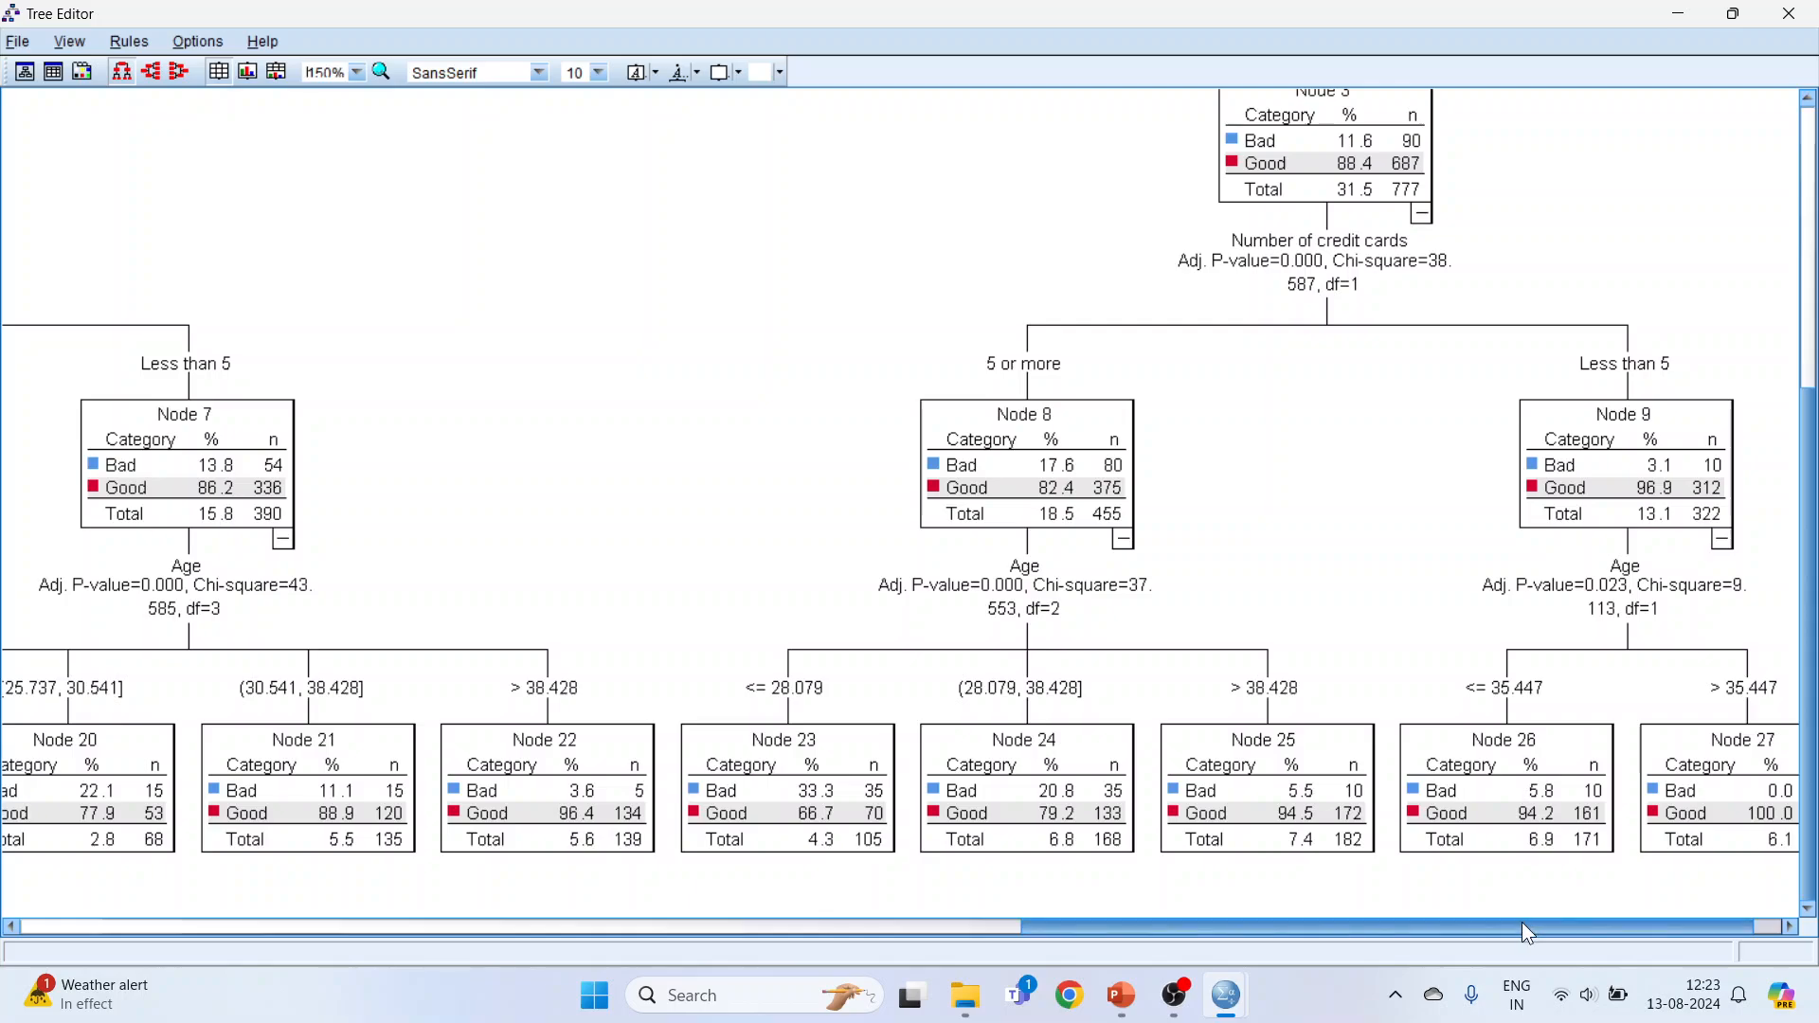
{"action": "scroll", "coordinate": [1522, 925], "scroll_direction": "right", "scroll_amount": 2}
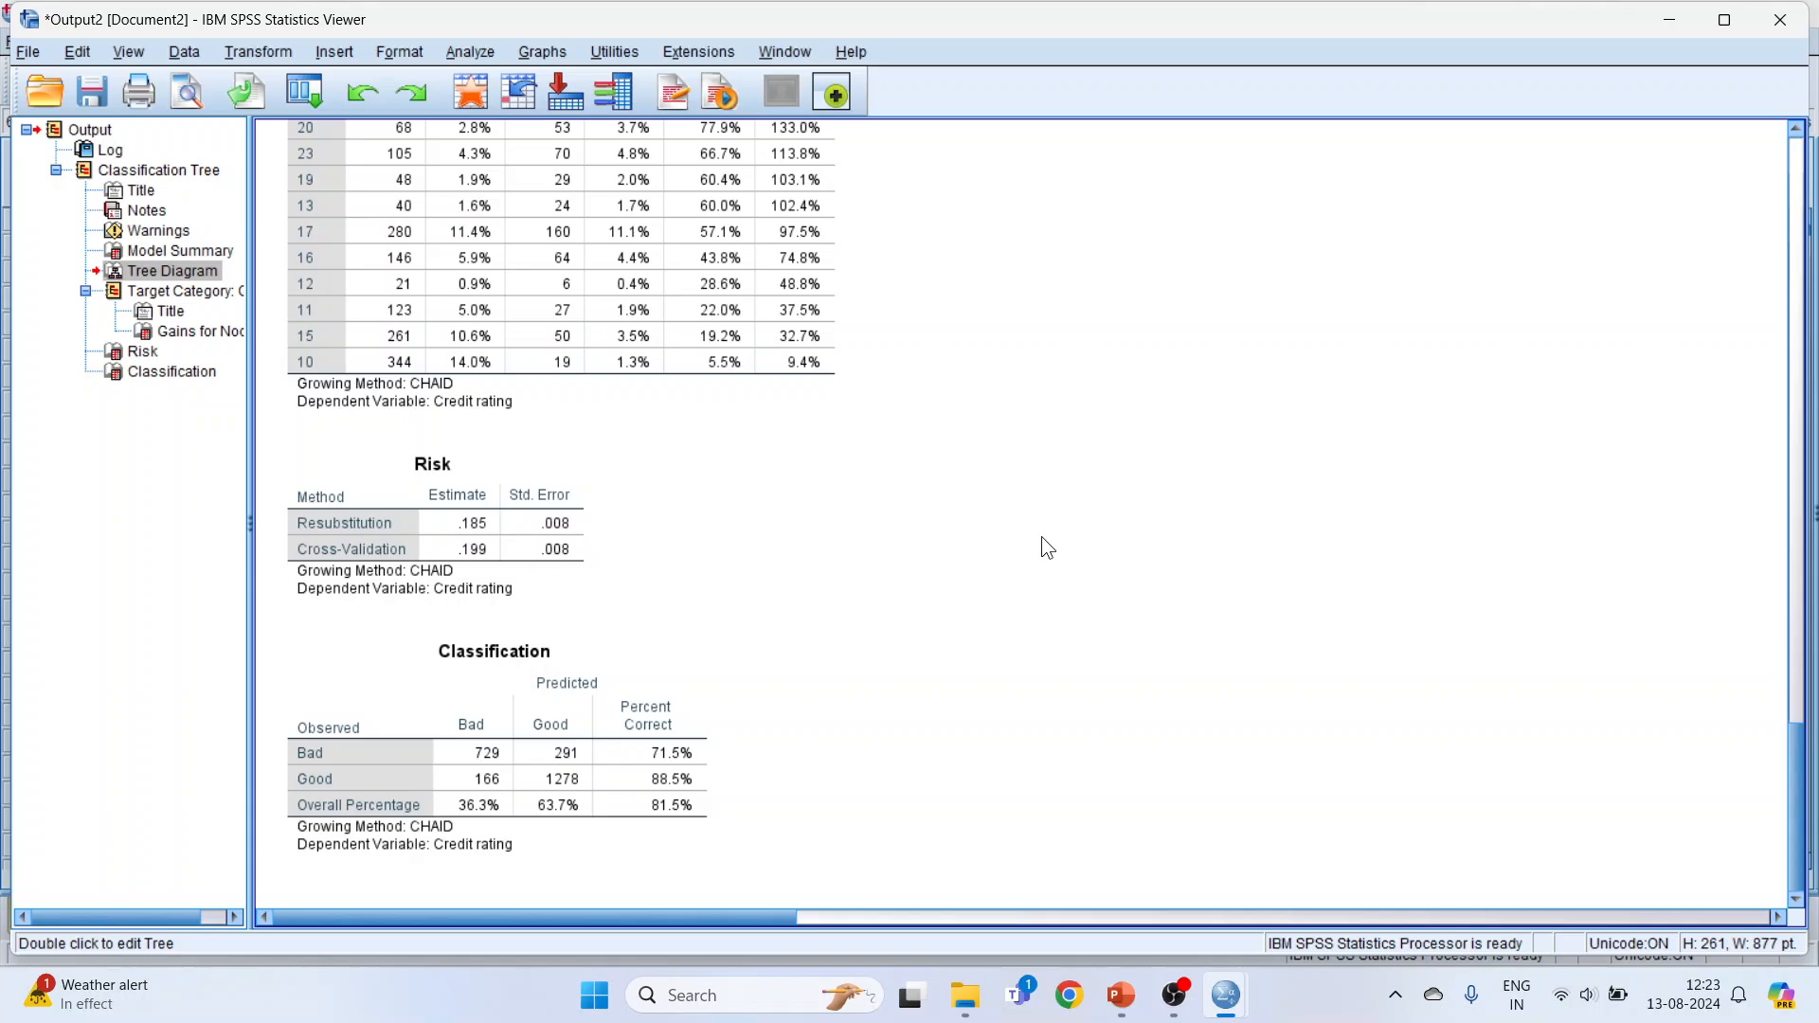
{"action": "scroll", "coordinate": [1036, 522], "scroll_direction": "up", "scroll_amount": 10}
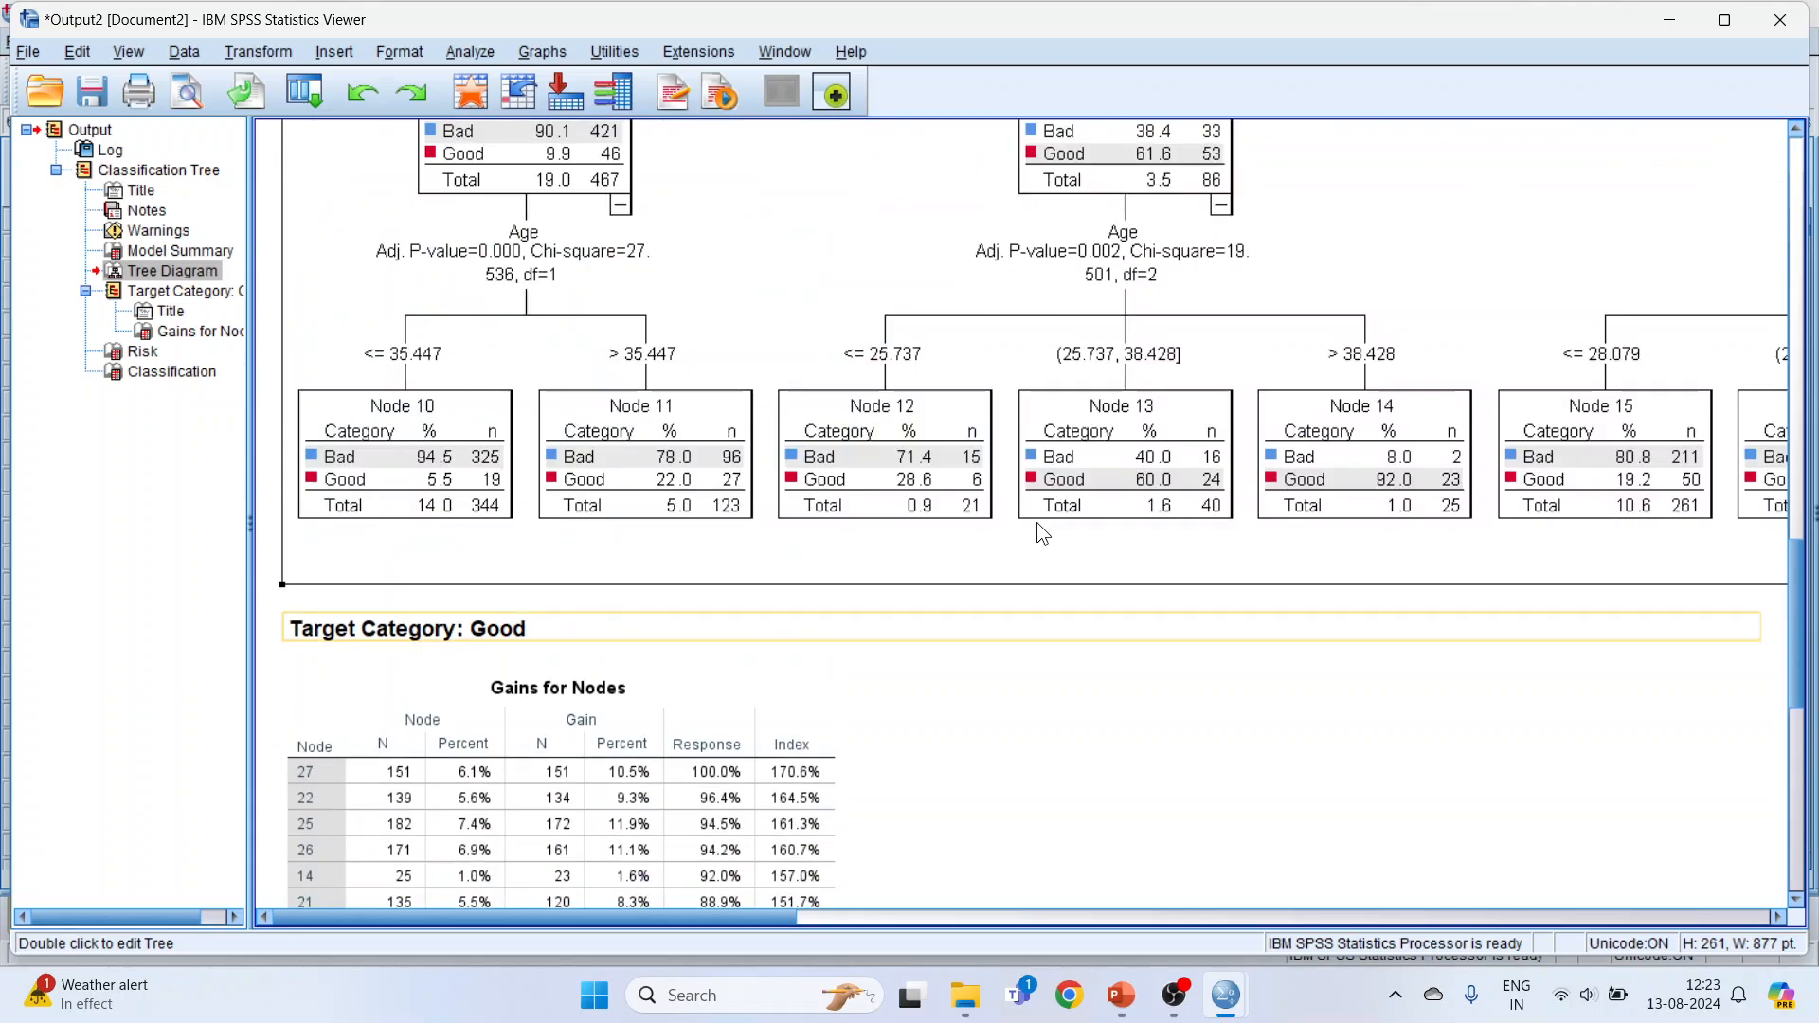
{"action": "scroll", "coordinate": [1036, 521], "scroll_direction": "up", "scroll_amount": 3}
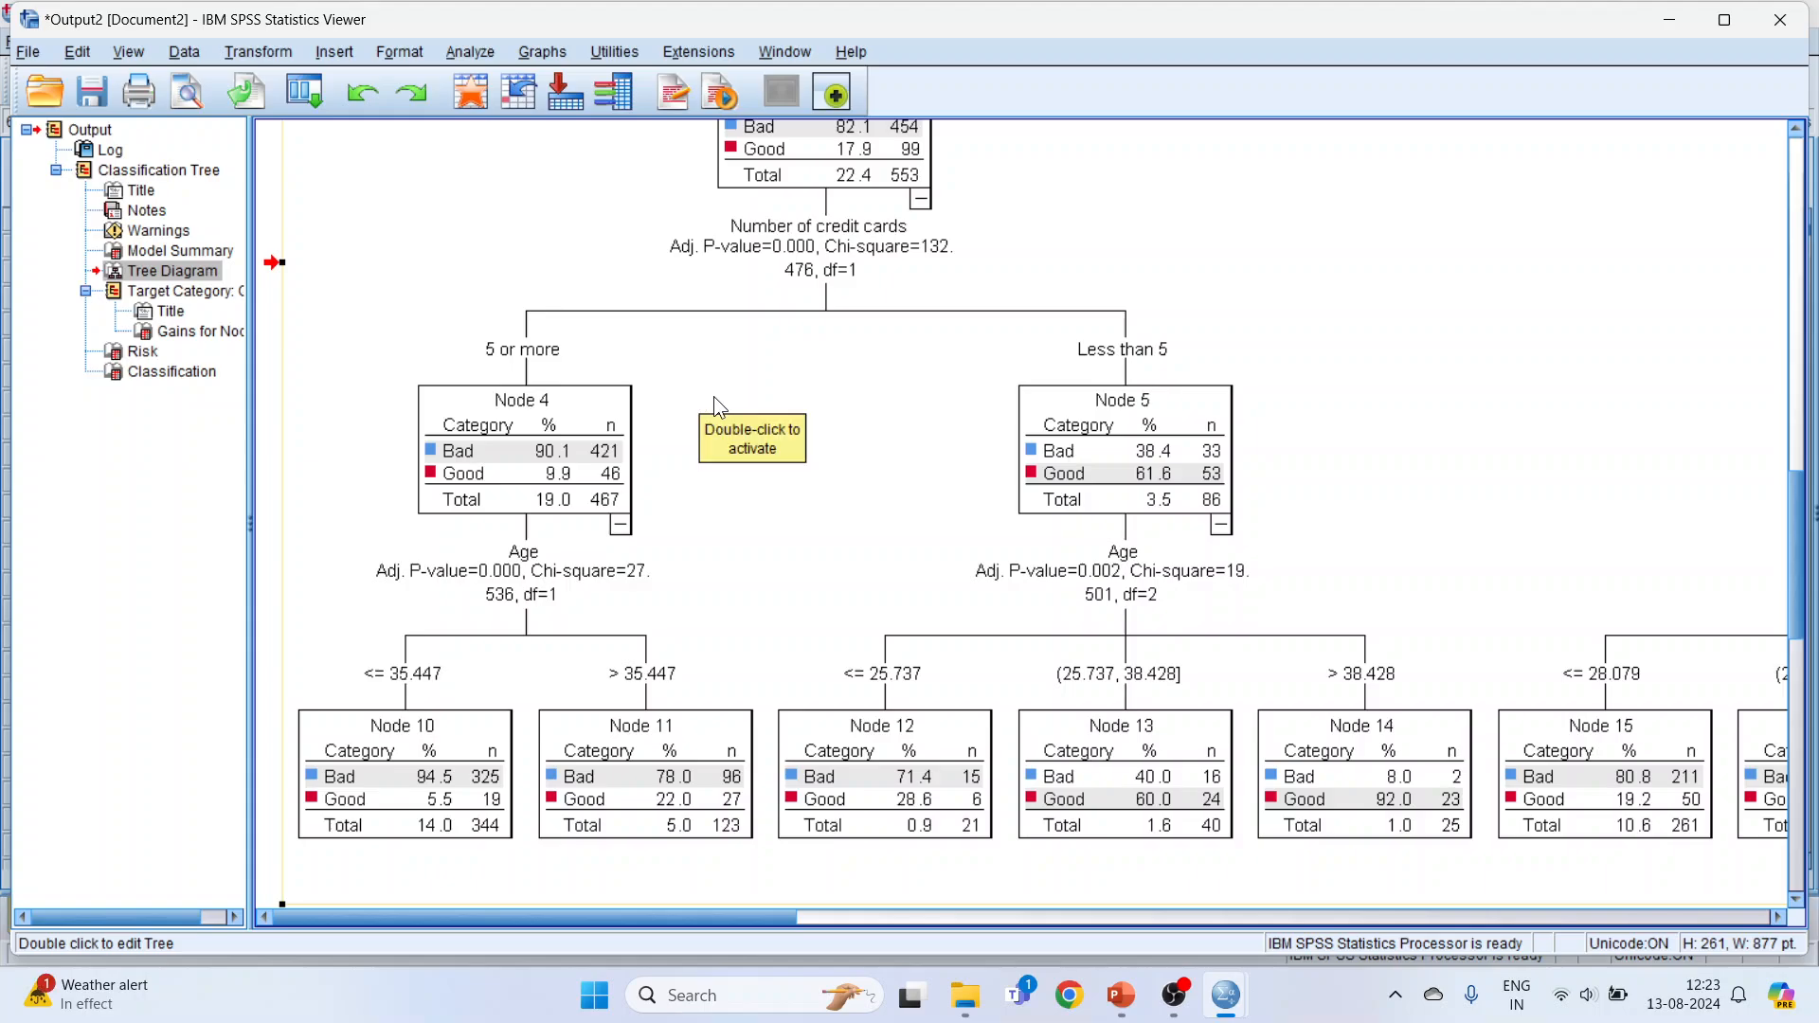
{"action": "double_click", "coordinate": [710, 398]}
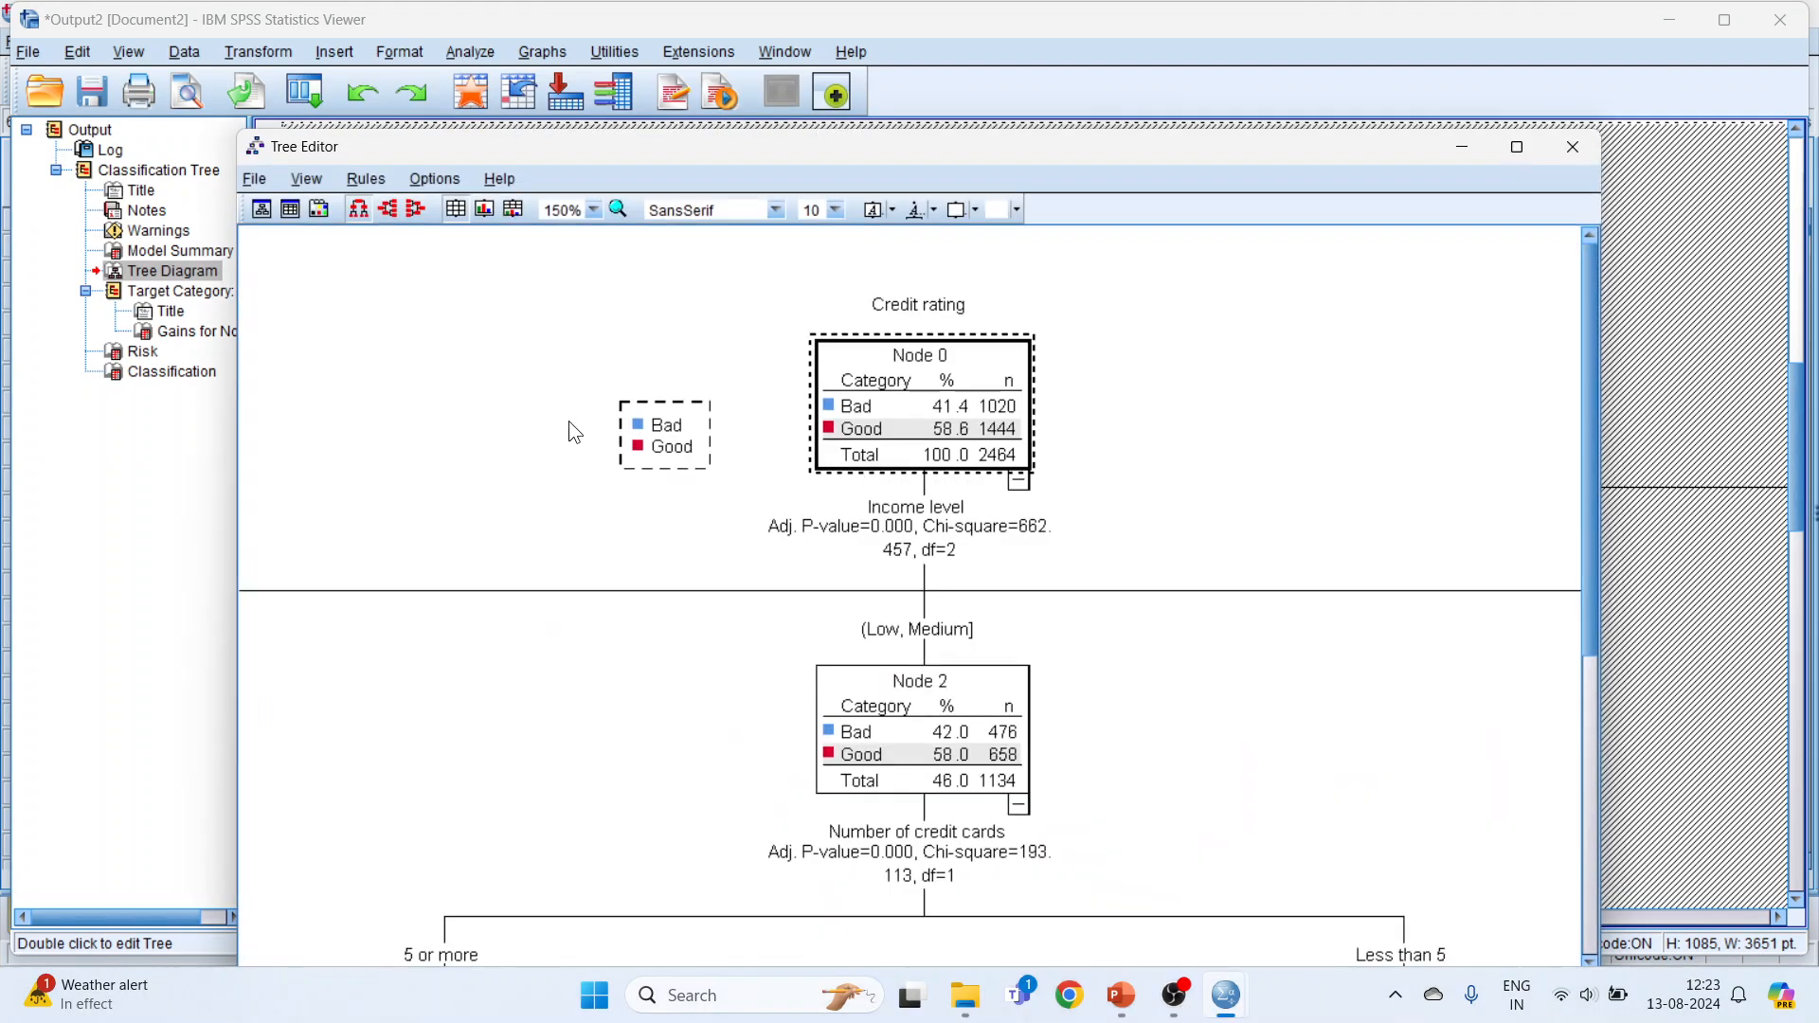
{"action": "left_click", "coordinate": [1572, 148]}
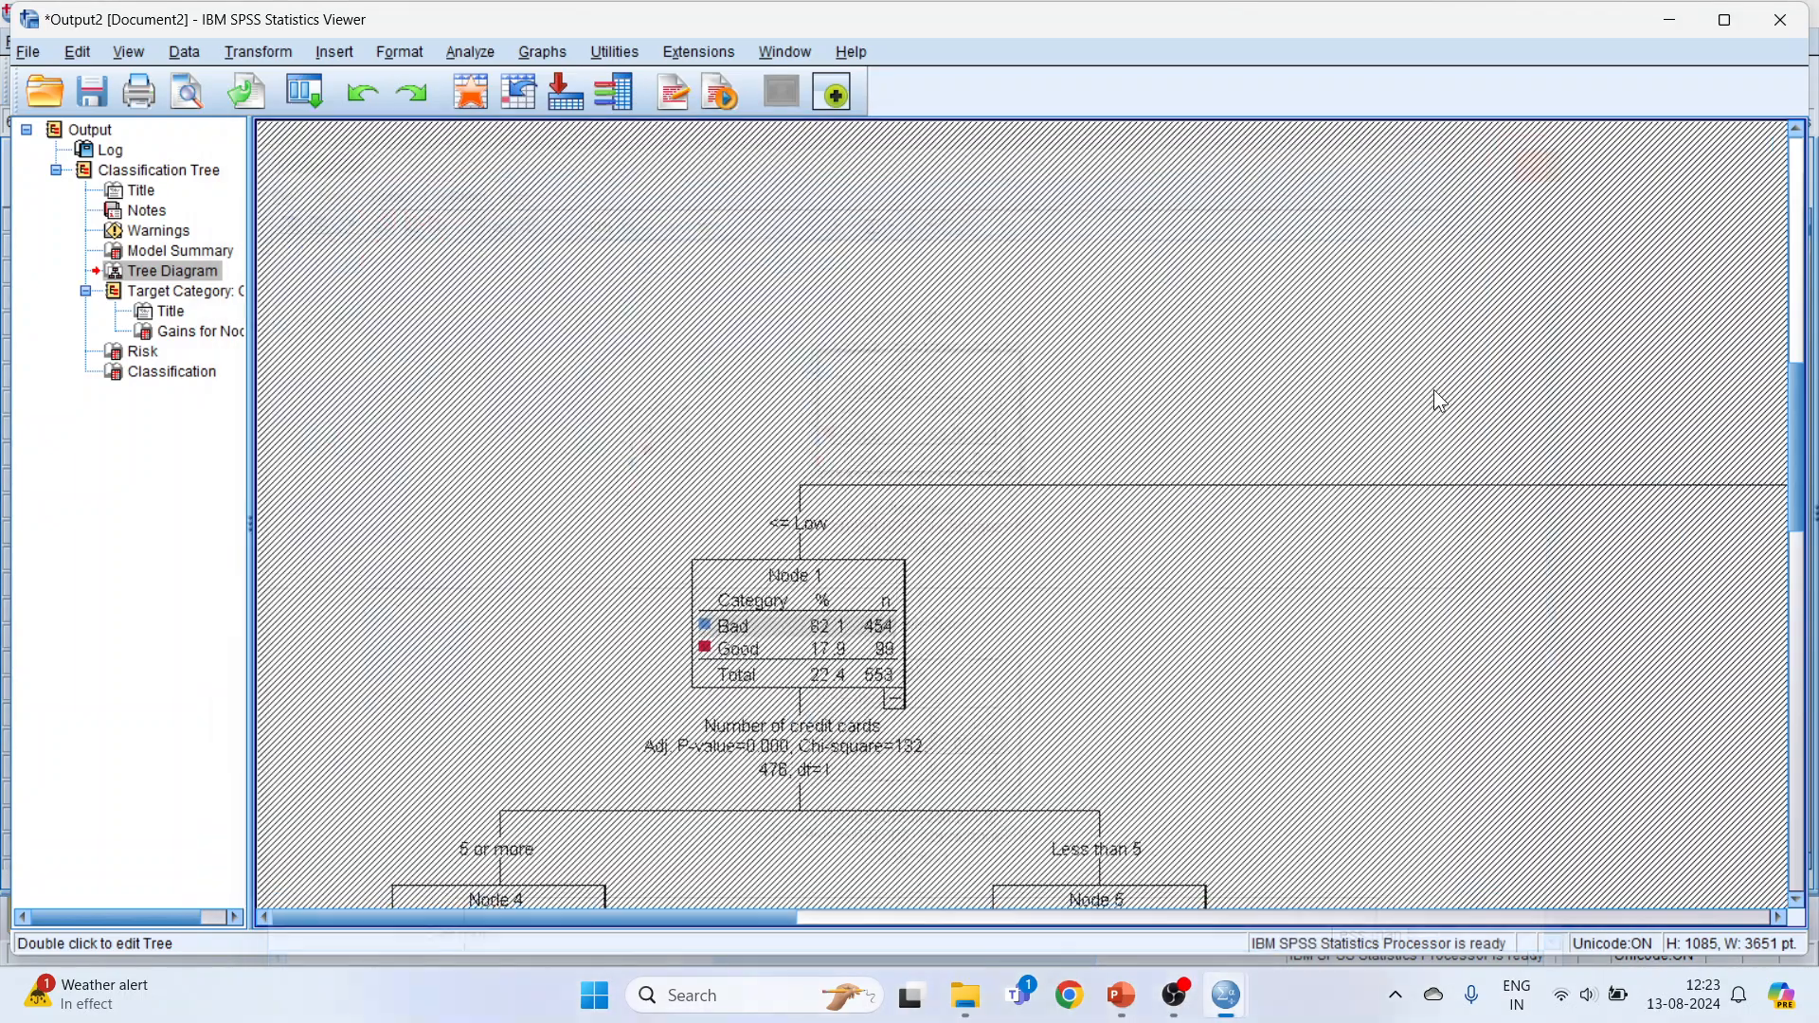
Step: Examine the Classification table in the output, comparing observed with predicted credit ratings and the percent correct for each category
{"action": "scroll", "coordinate": [1025, 696], "scroll_direction": "down", "scroll_amount": 10}
{"action": "scroll", "coordinate": [1024, 698], "scroll_direction": "down", "scroll_amount": 5}
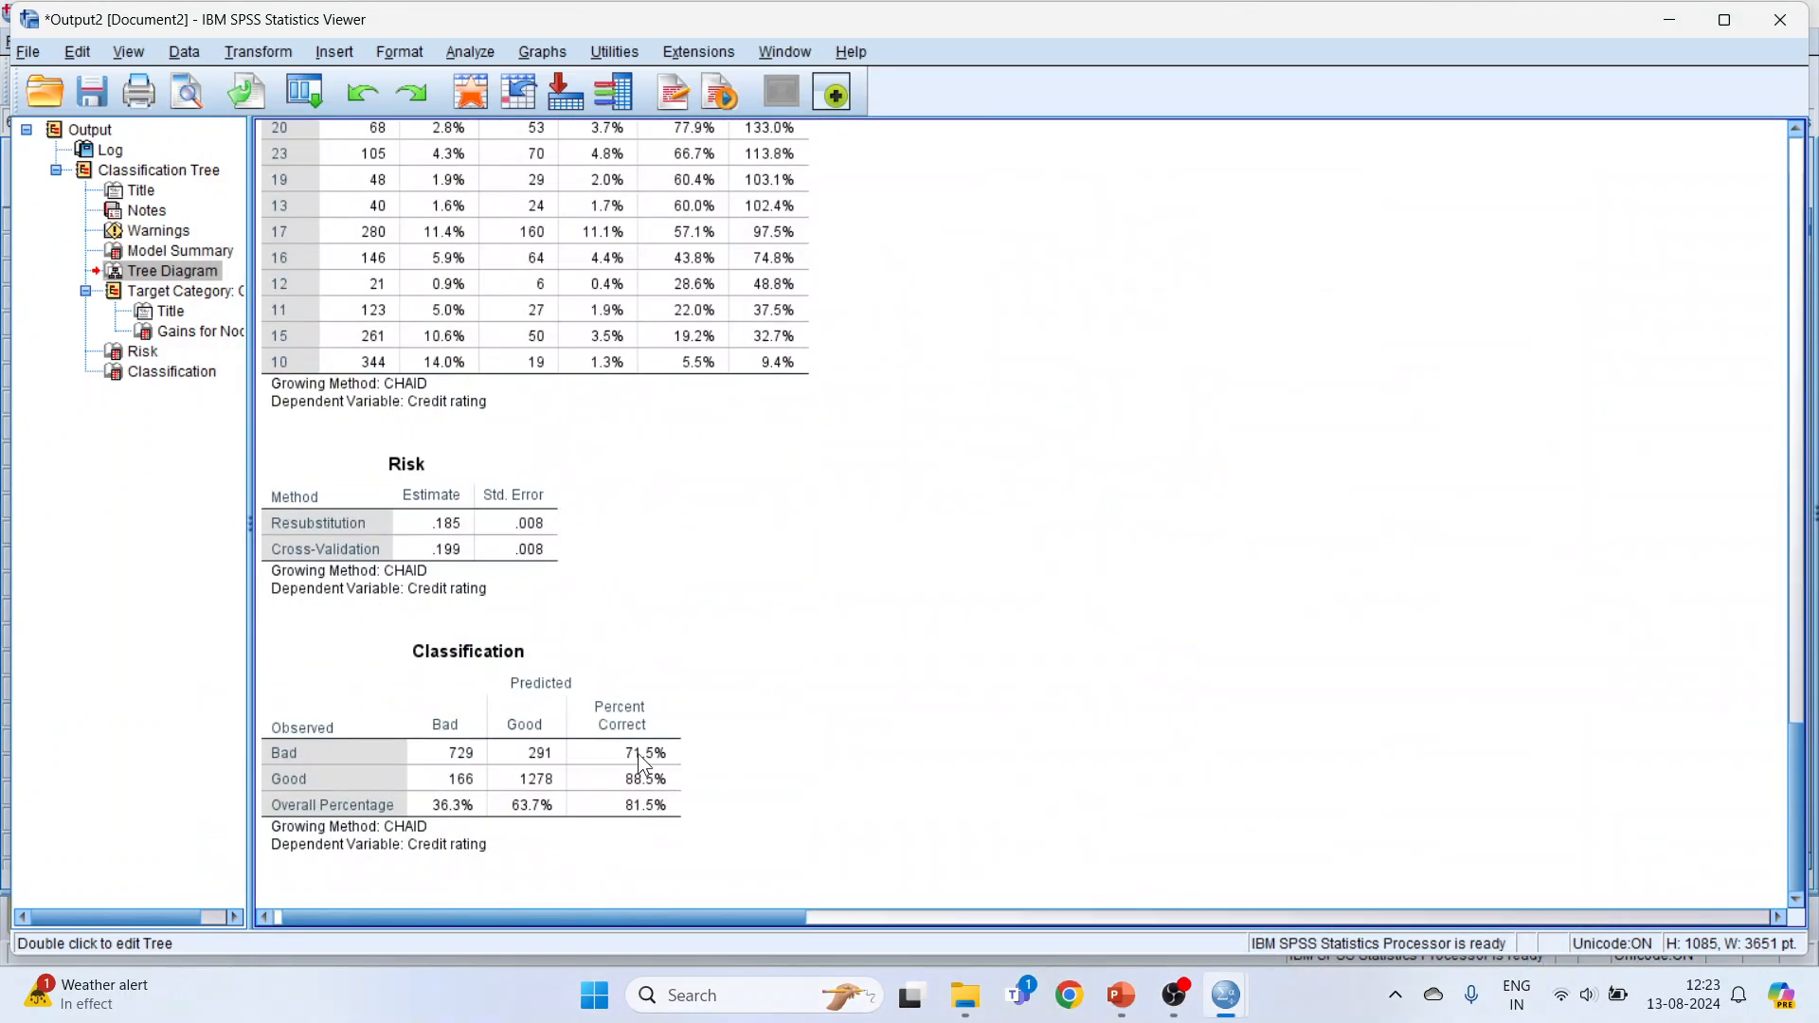
{"action": "left_click", "coordinate": [502, 730]}
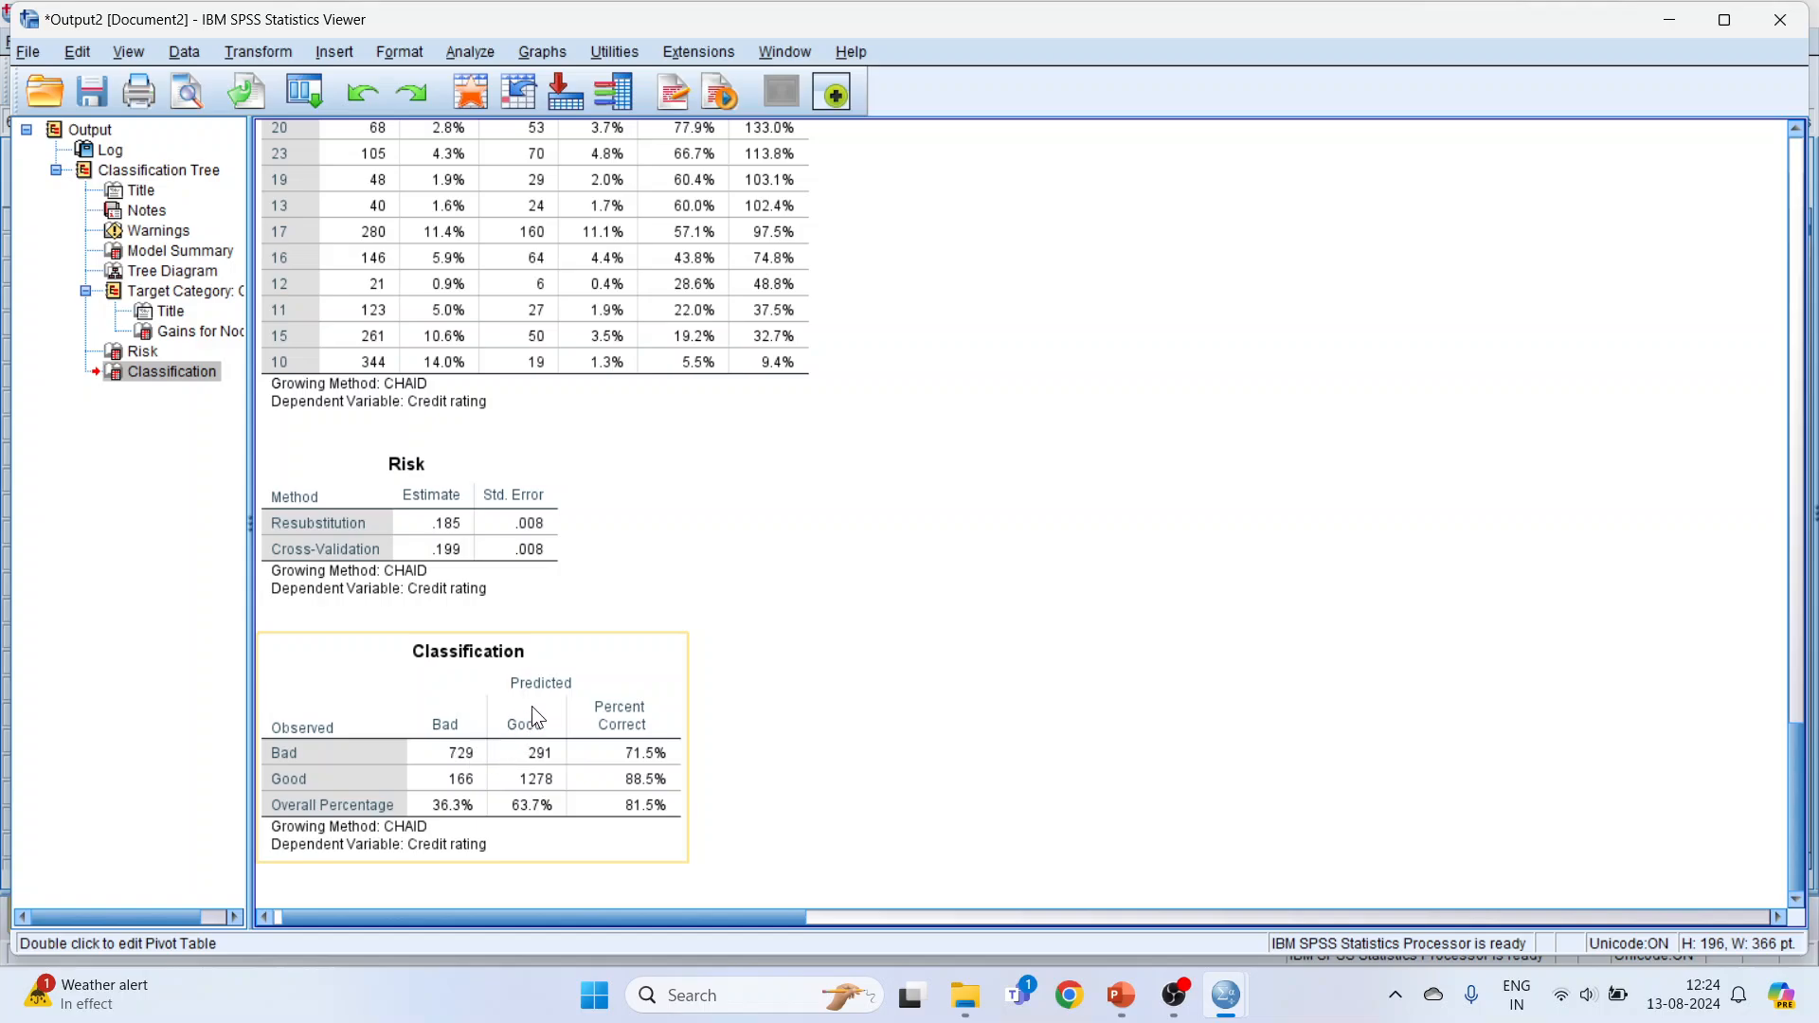
{"action": "left_click", "coordinate": [464, 755]}
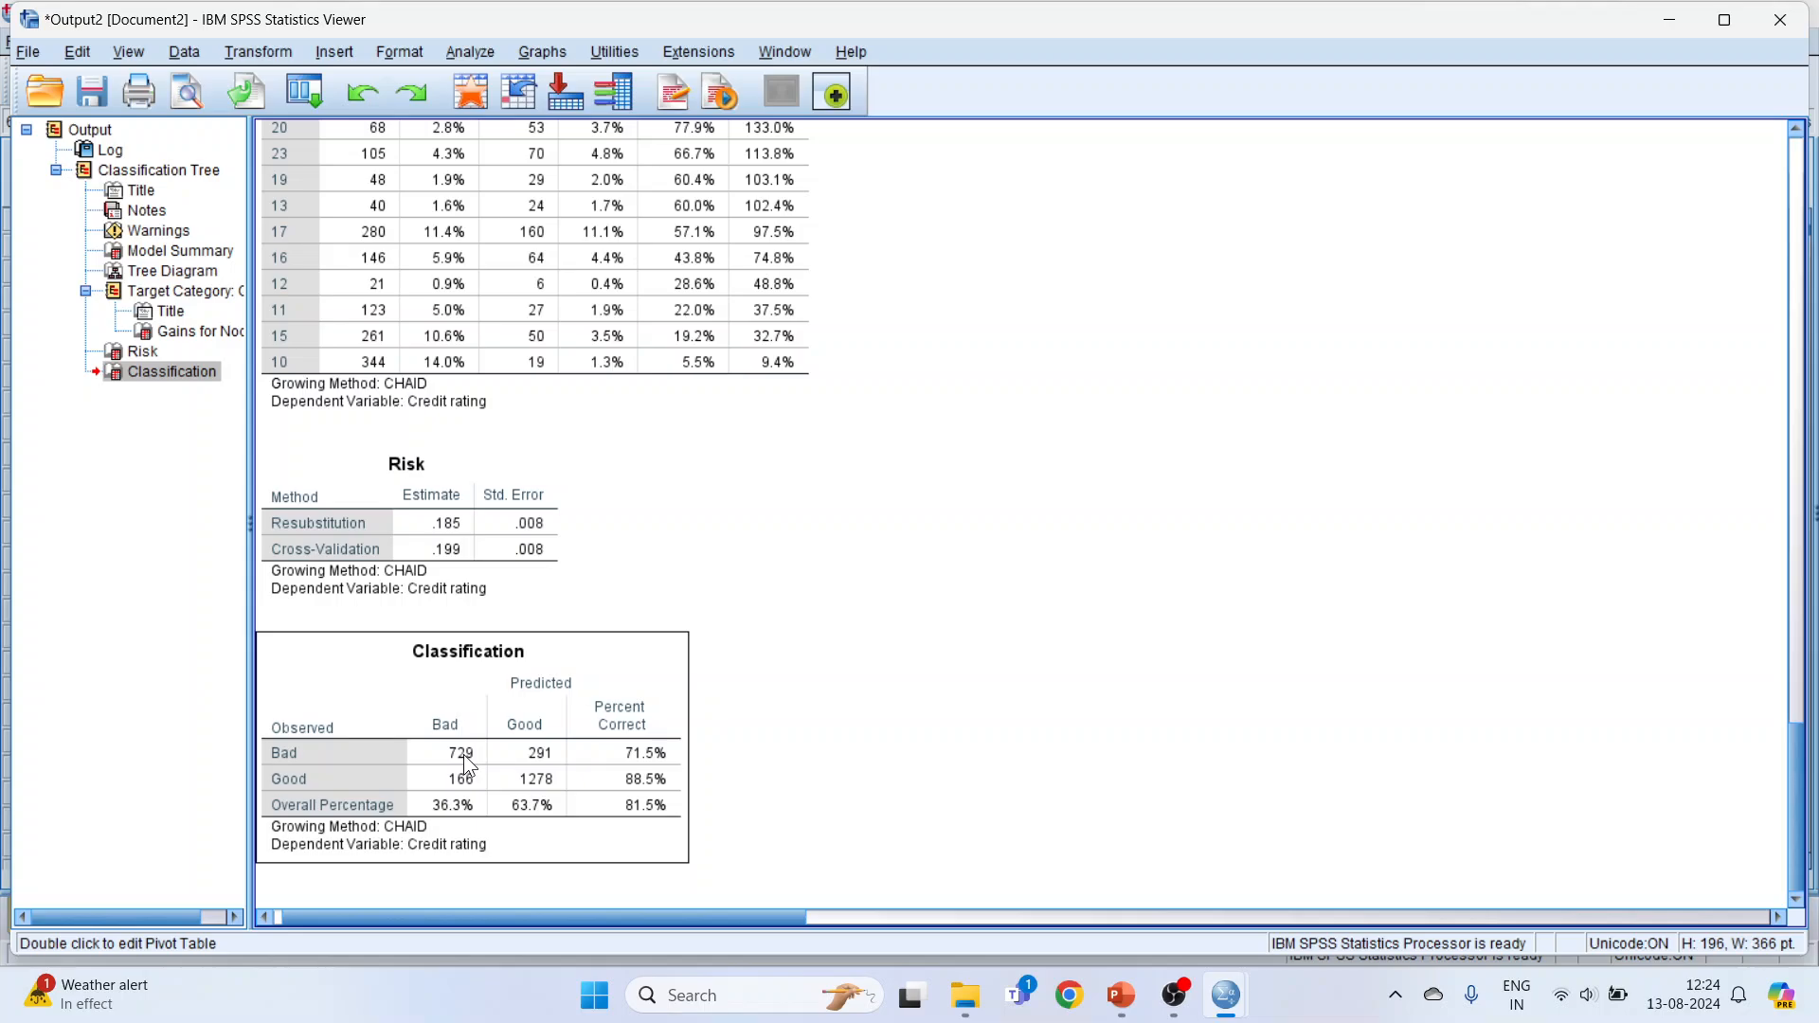
{"action": "left_click", "coordinate": [463, 755]}
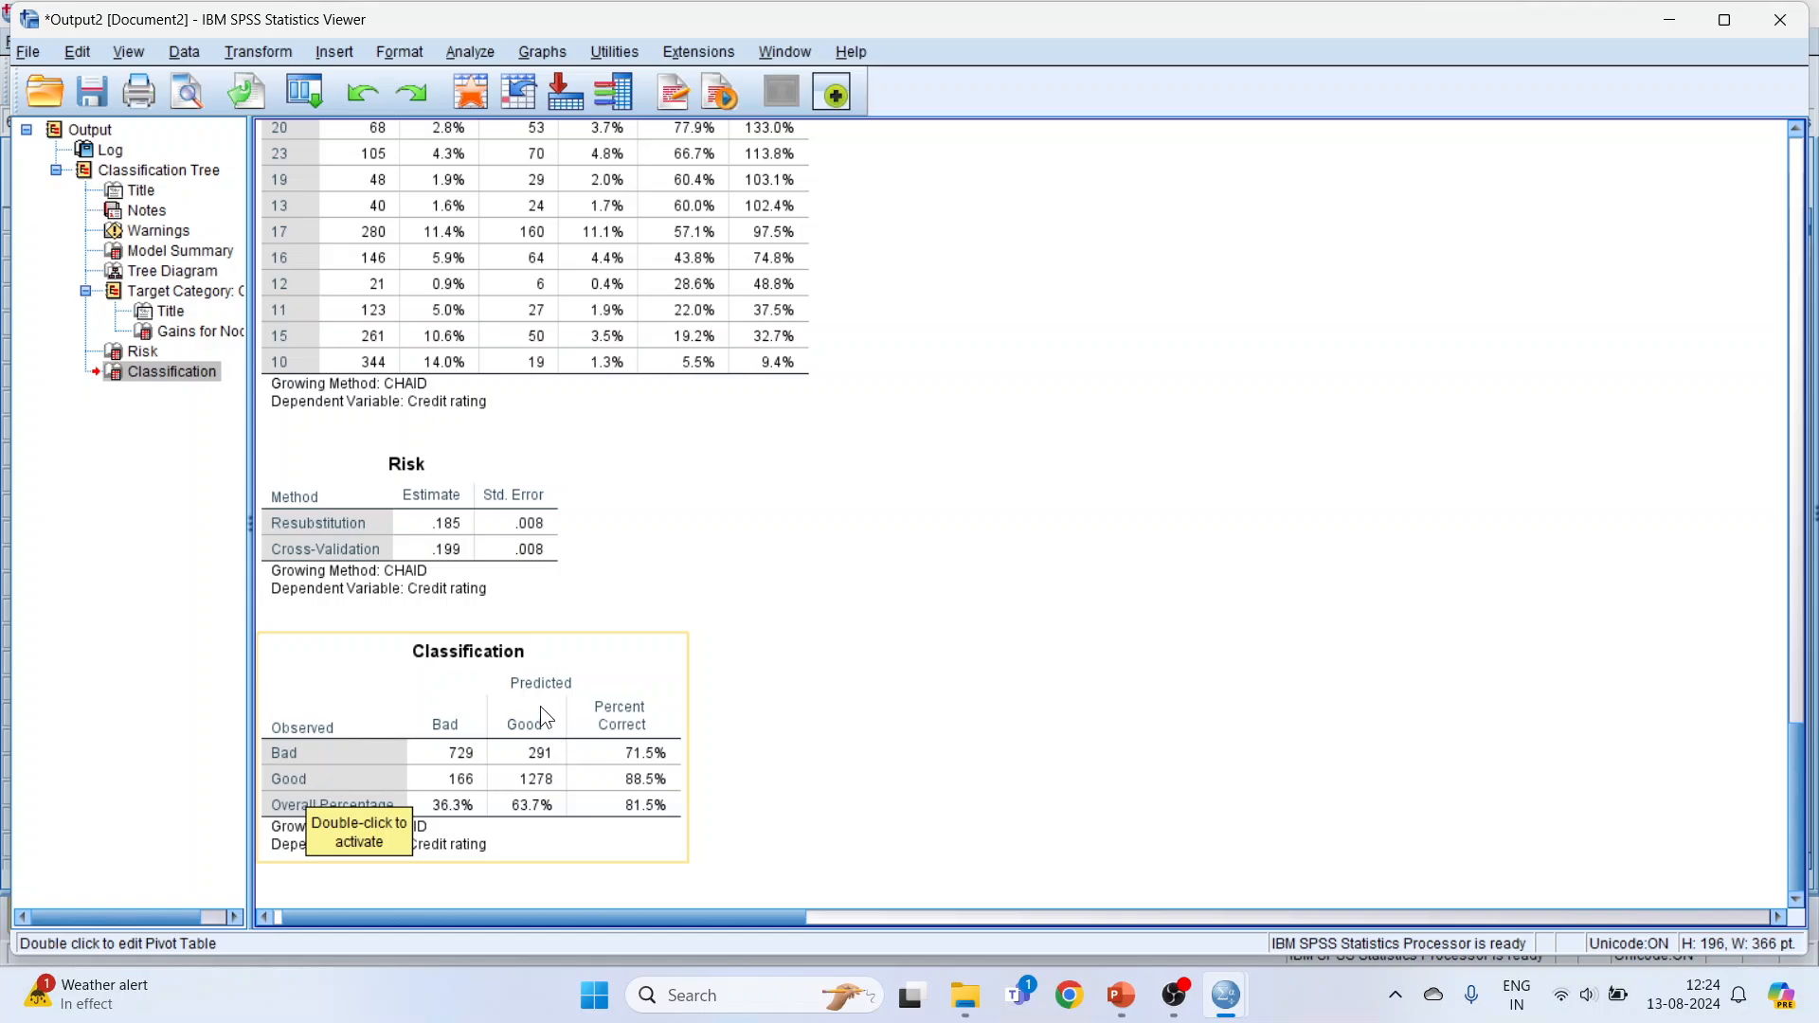
{"action": "left_click", "coordinate": [549, 783]}
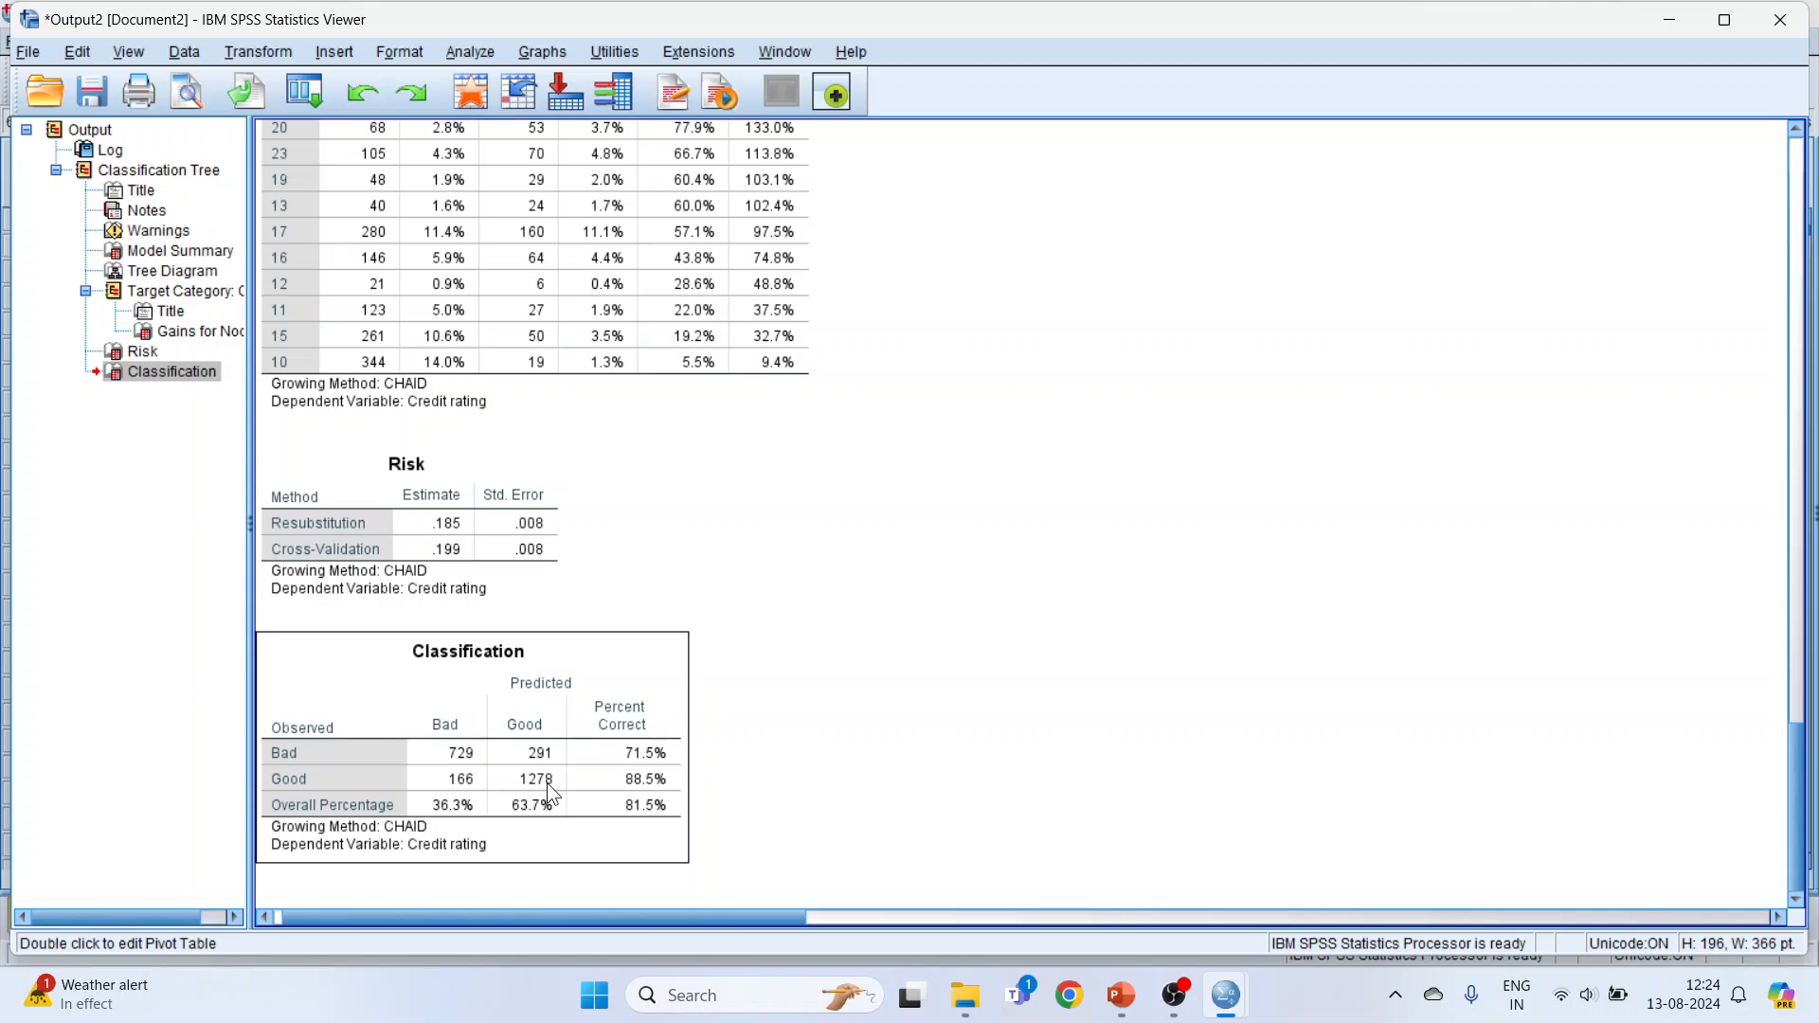
{"action": "left_click", "coordinate": [462, 758]}
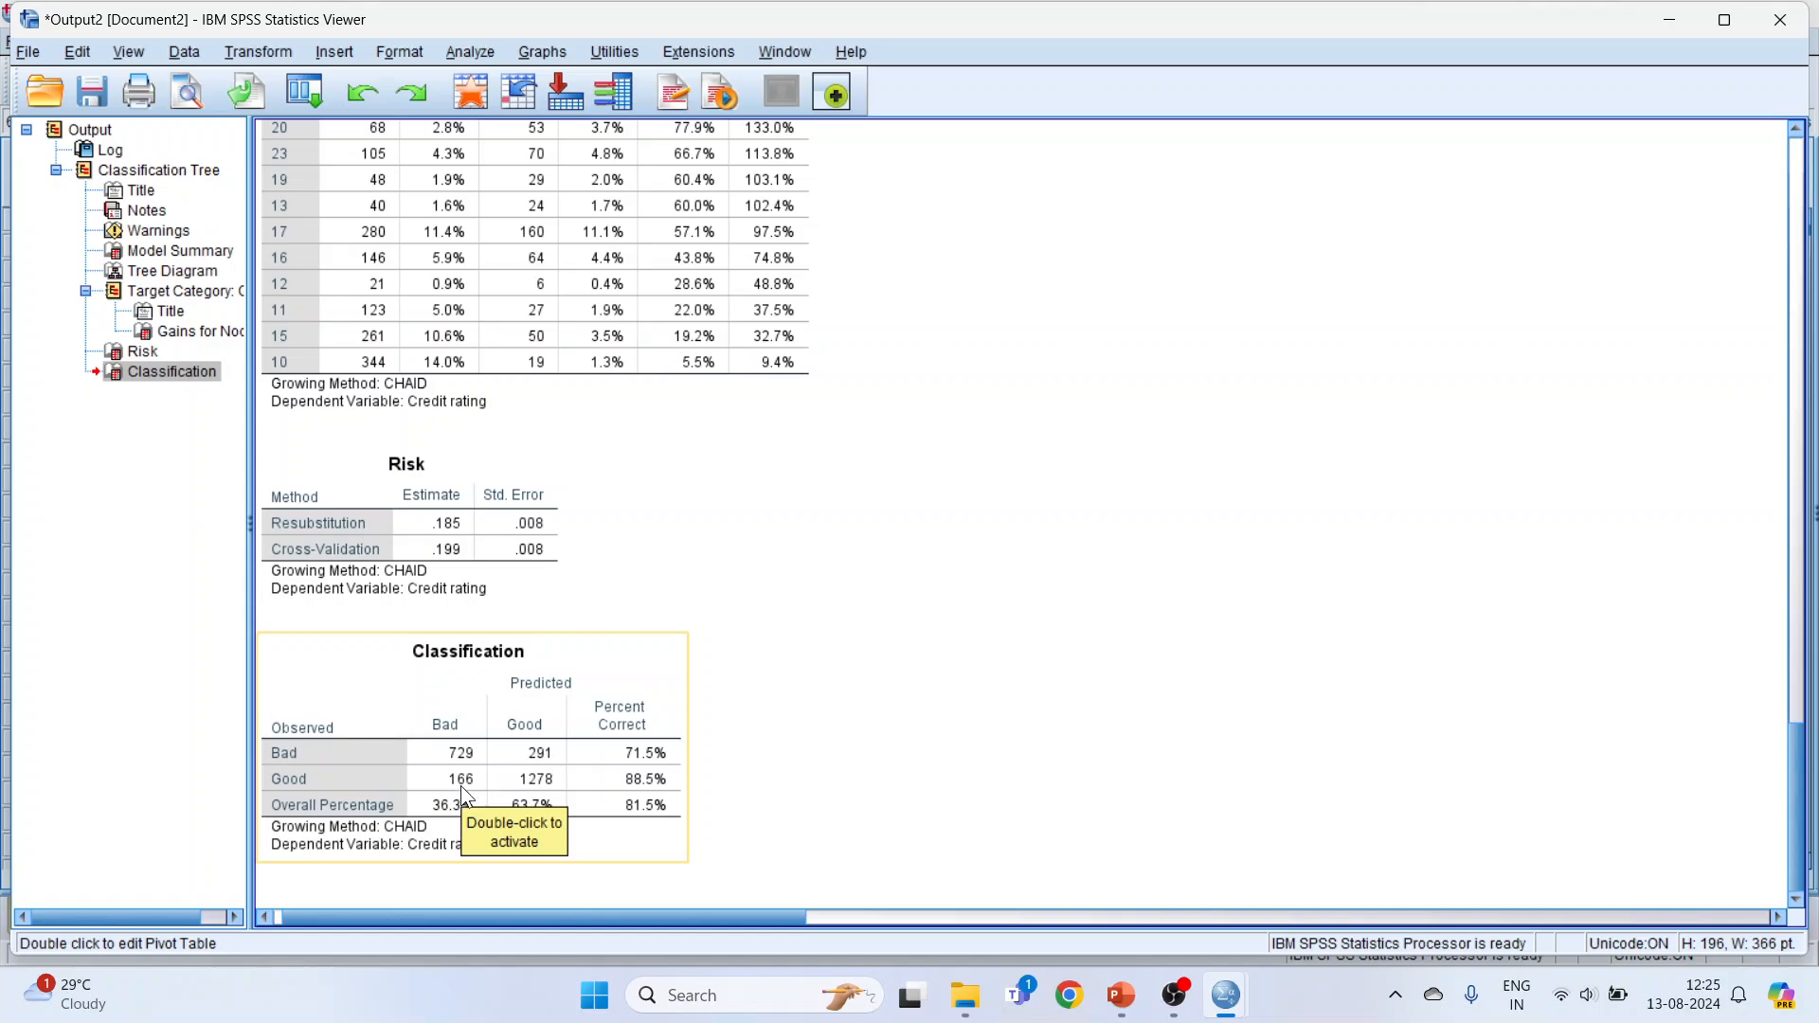
{"action": "left_click", "coordinate": [531, 764]}
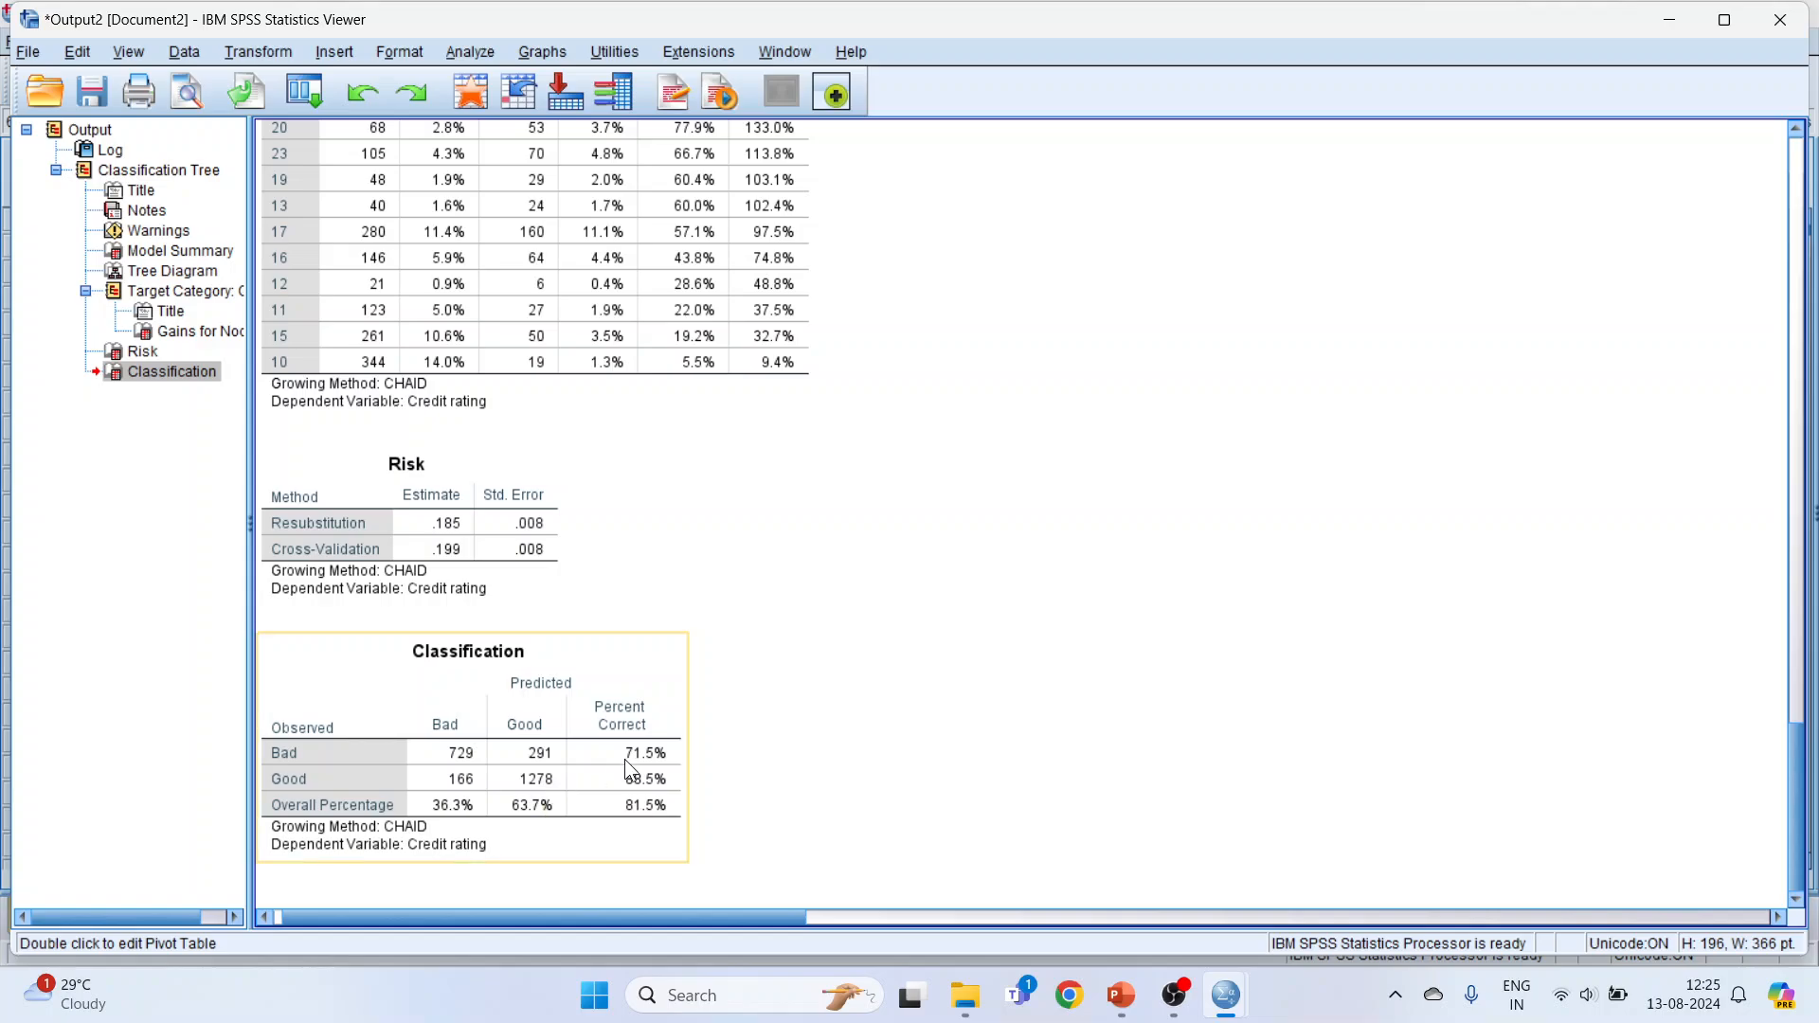
Step: Switch to the tree_credit.sav Data Editor and review the saved node, predicted value and predicted probability columns down to the last cases
{"action": "mouse_move", "coordinate": [1224, 995]}
{"action": "left_click", "coordinate": [1106, 826]}
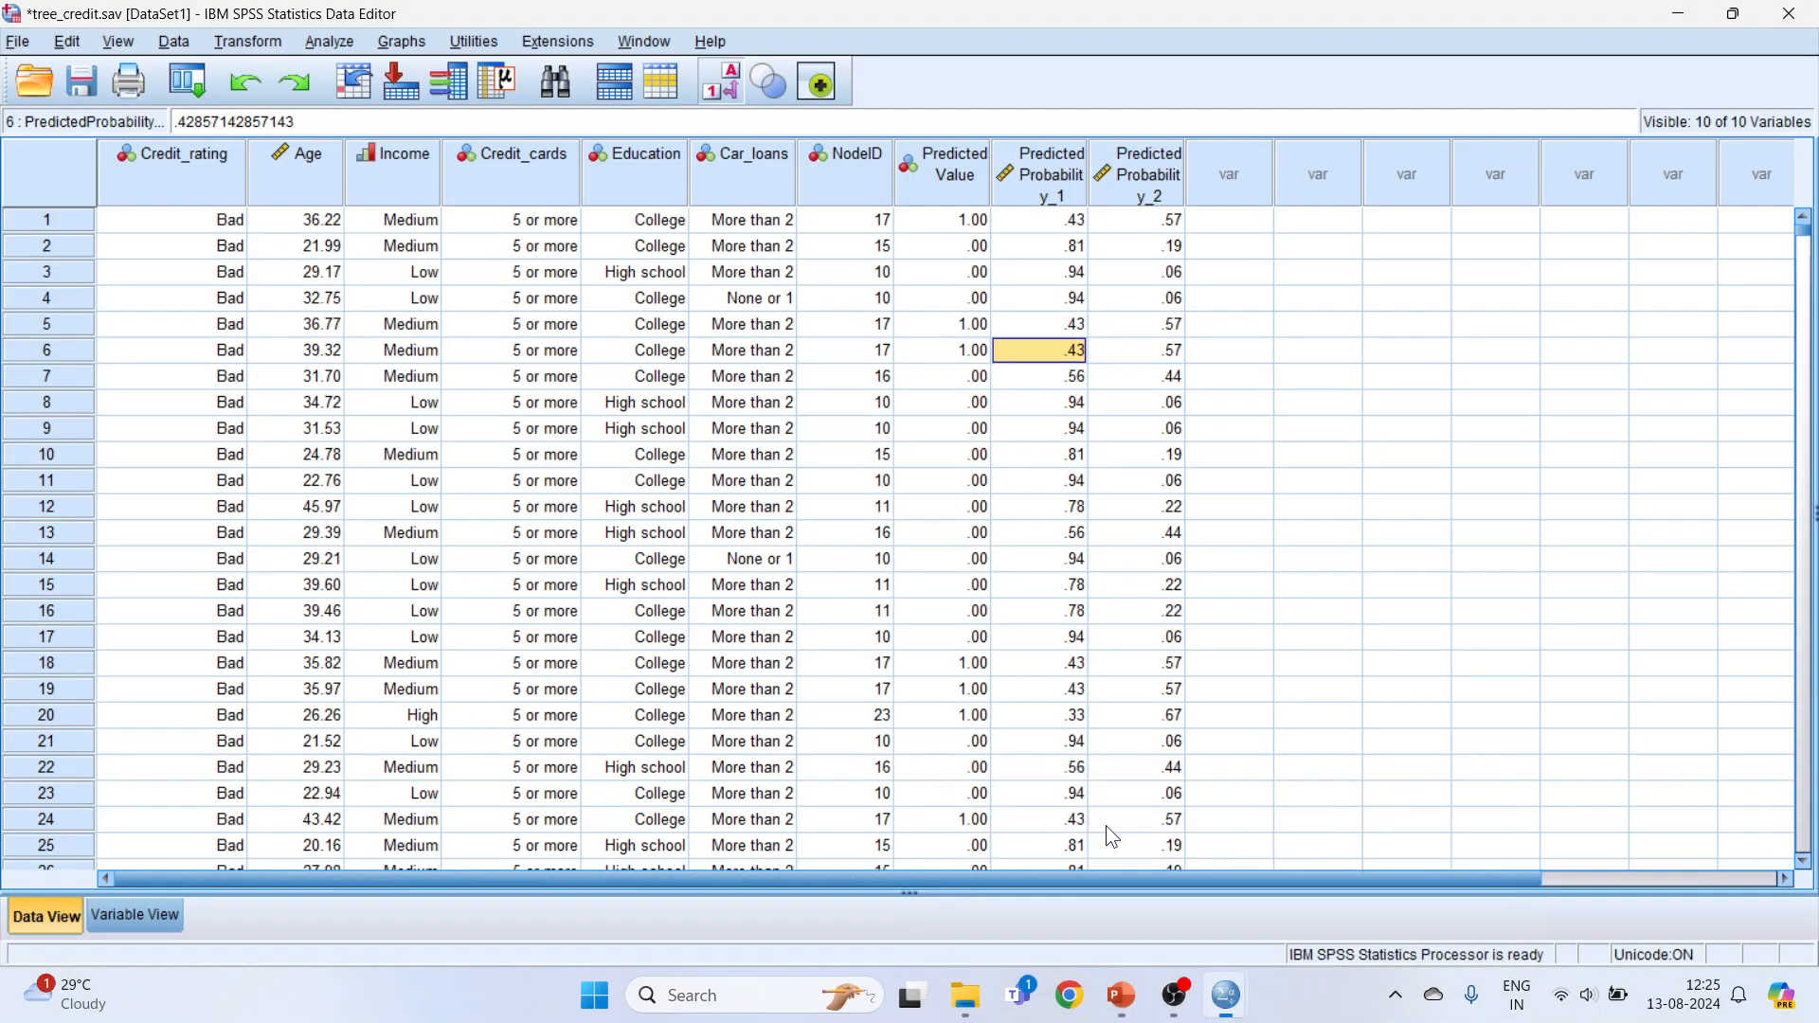
{"action": "scroll", "coordinate": [826, 747], "scroll_direction": "down", "scroll_amount": 6}
{"action": "left_click_drag", "start_coordinate": [1805, 232], "coordinate": [1810, 846]}
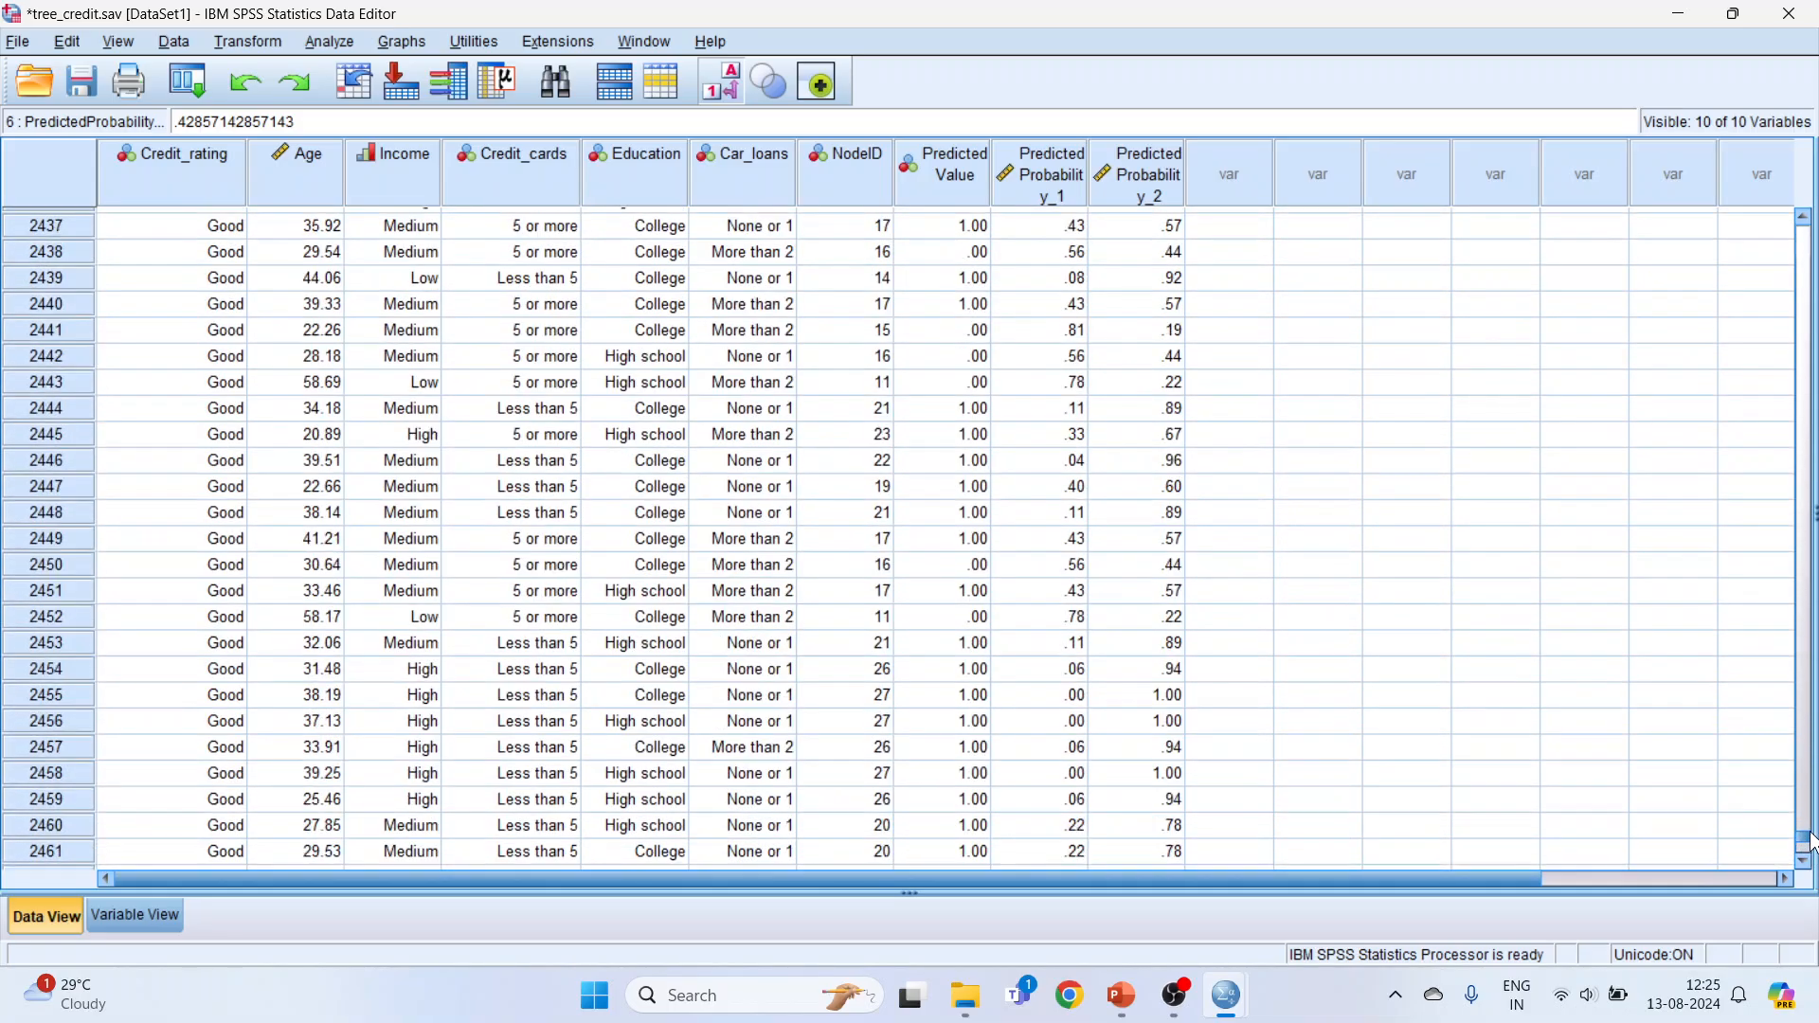
Step: Check the last case in the data, then view the Classification table in the Output Viewer for comparison
{"action": "scroll", "coordinate": [1252, 699], "scroll_direction": "down", "scroll_amount": 6}
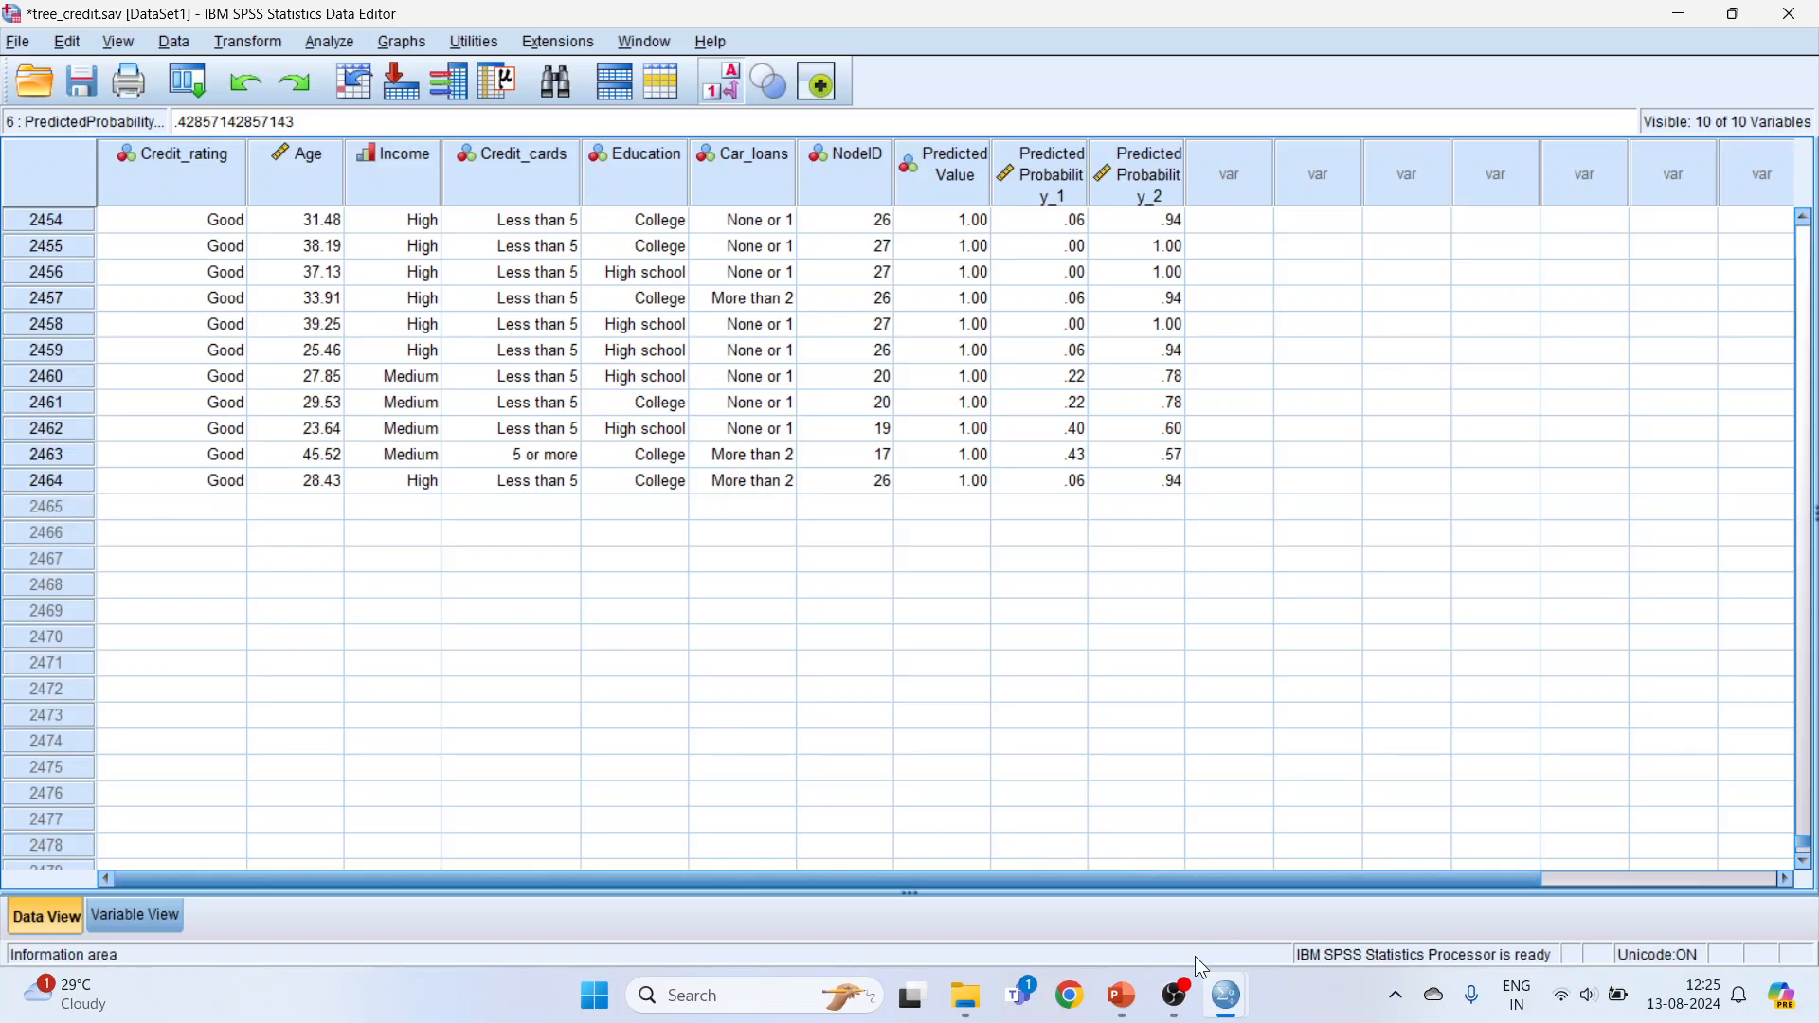
{"action": "mouse_move", "coordinate": [1224, 993]}
{"action": "left_click", "coordinate": [1350, 882]}
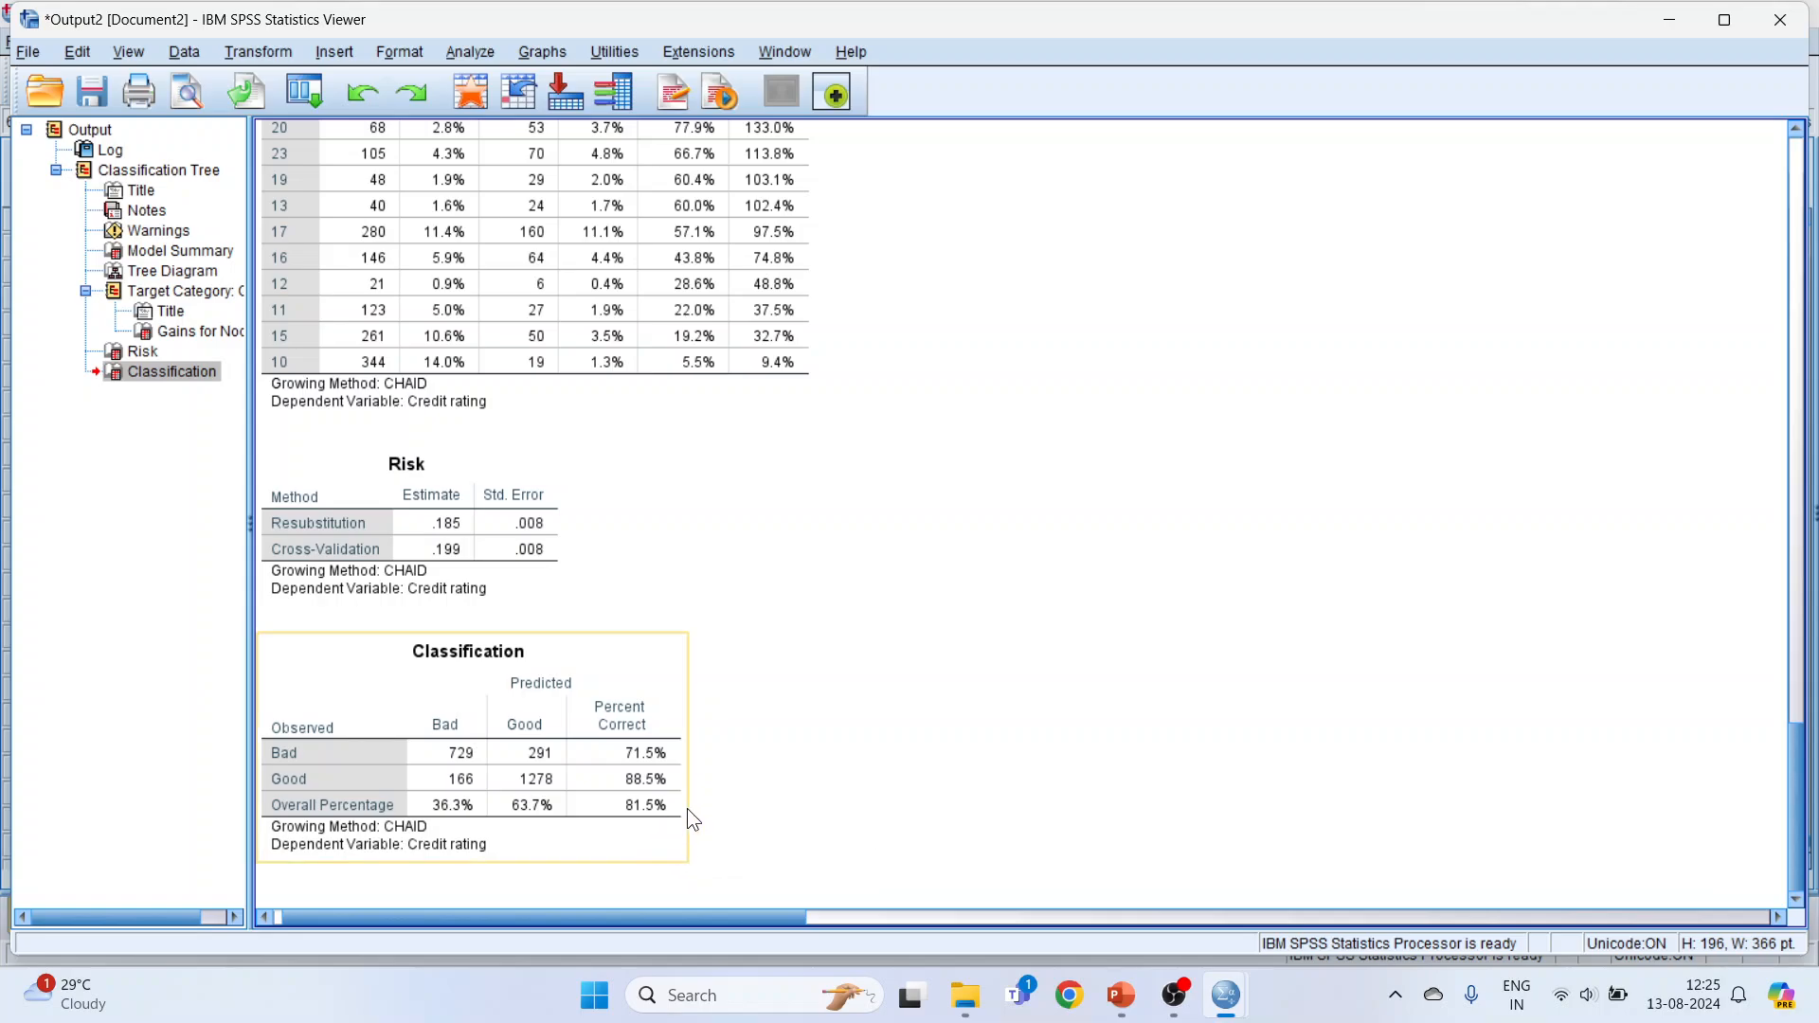
{"action": "mouse_move", "coordinate": [1231, 1010]}
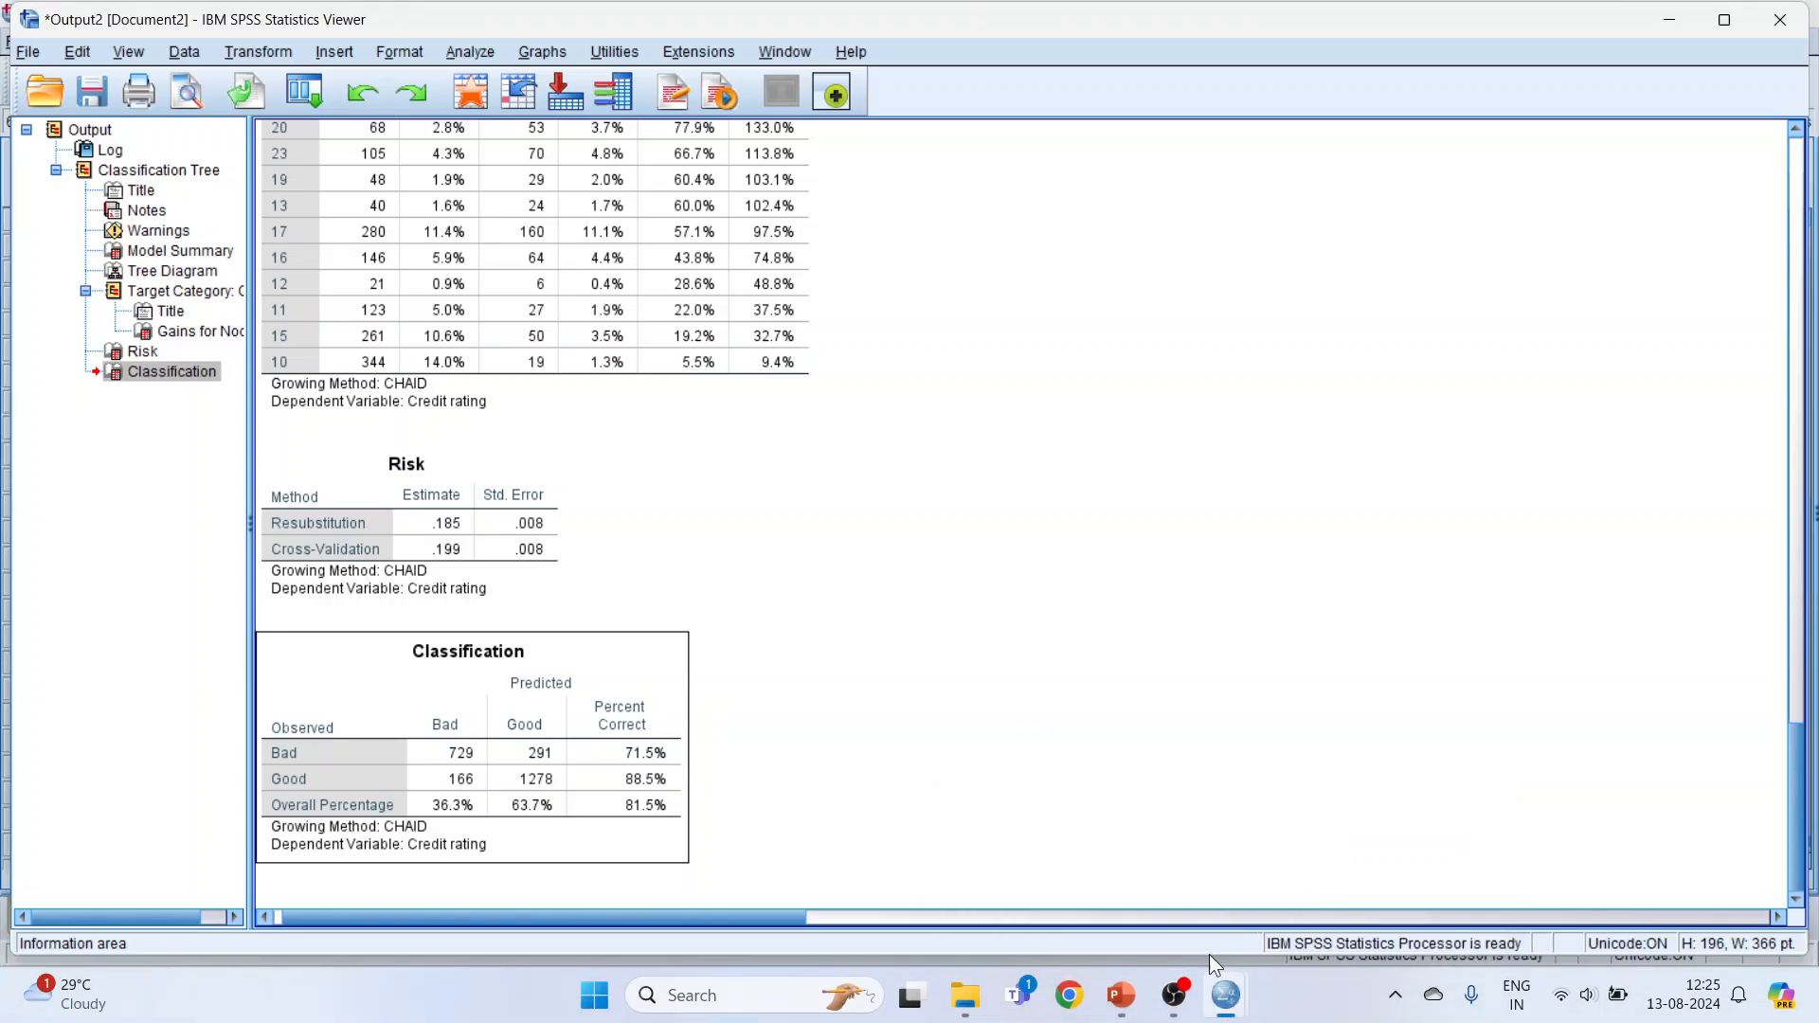
Step: In the tree_credit.sav Data Editor, move the Predicted Value column directly after Credit_rating
{"action": "left_click", "coordinate": [1047, 796]}
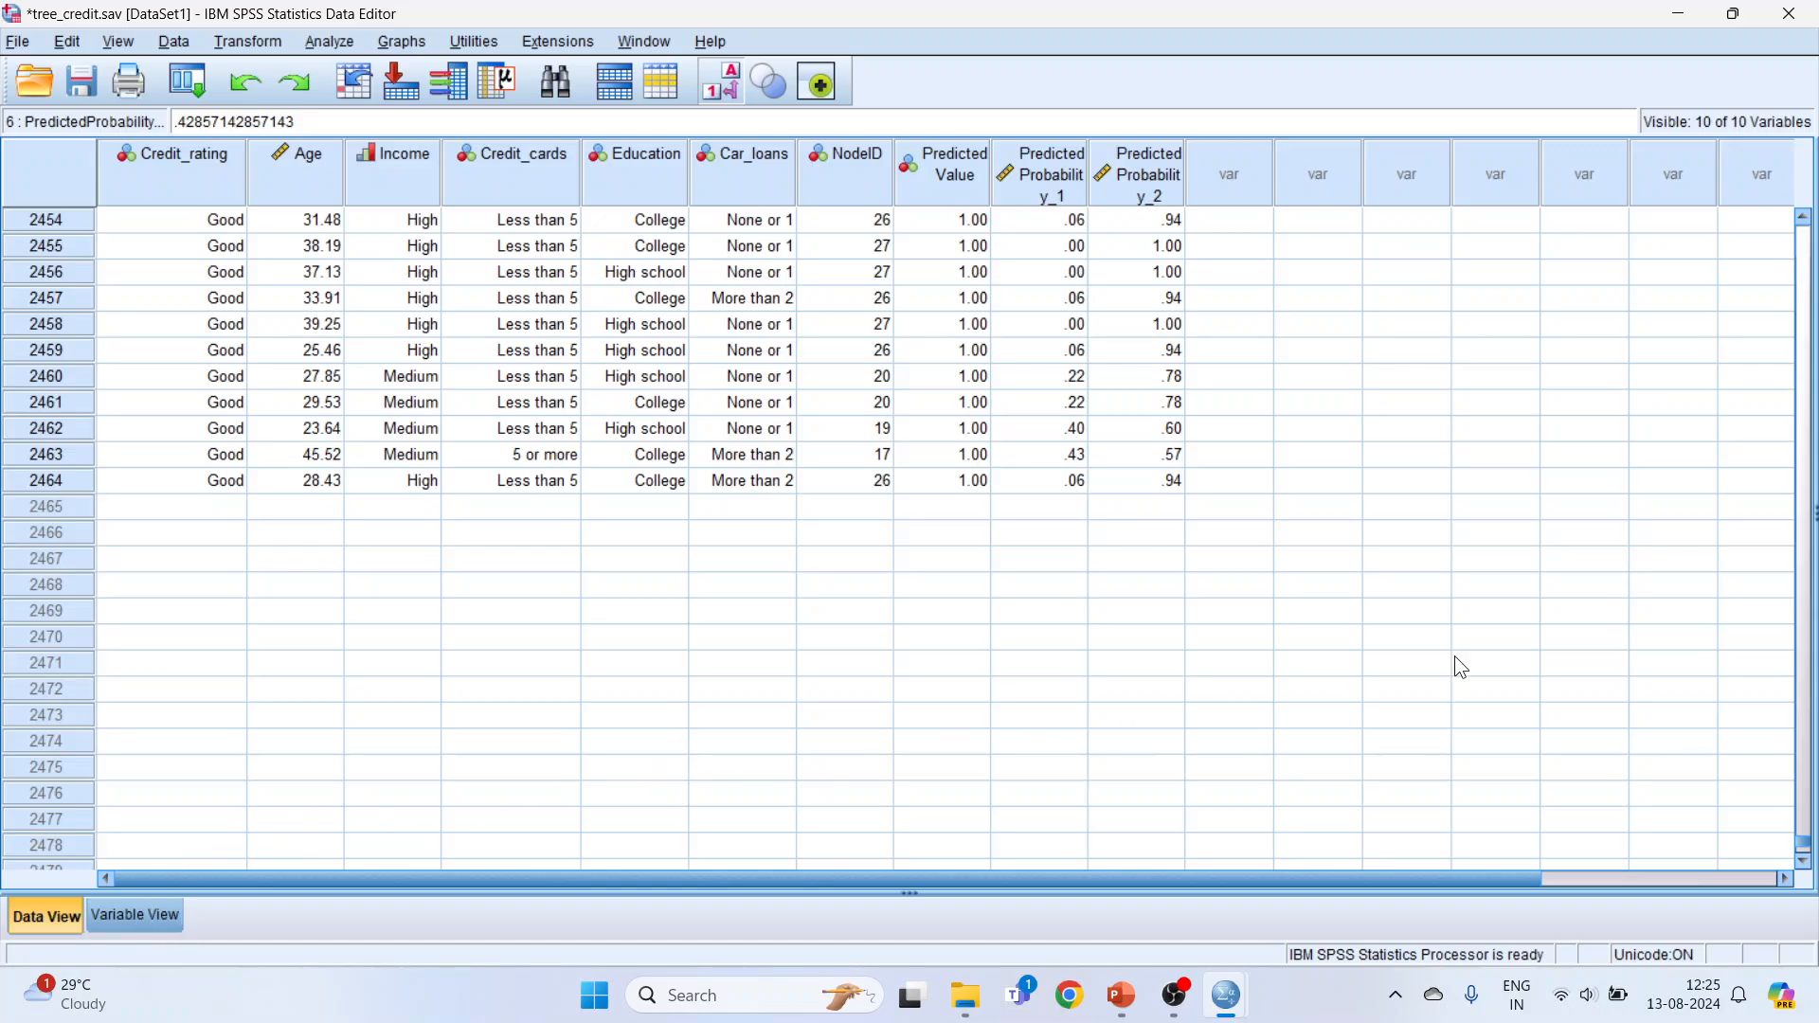
{"action": "left_click_drag", "start_coordinate": [1805, 843], "coordinate": [1805, 225]}
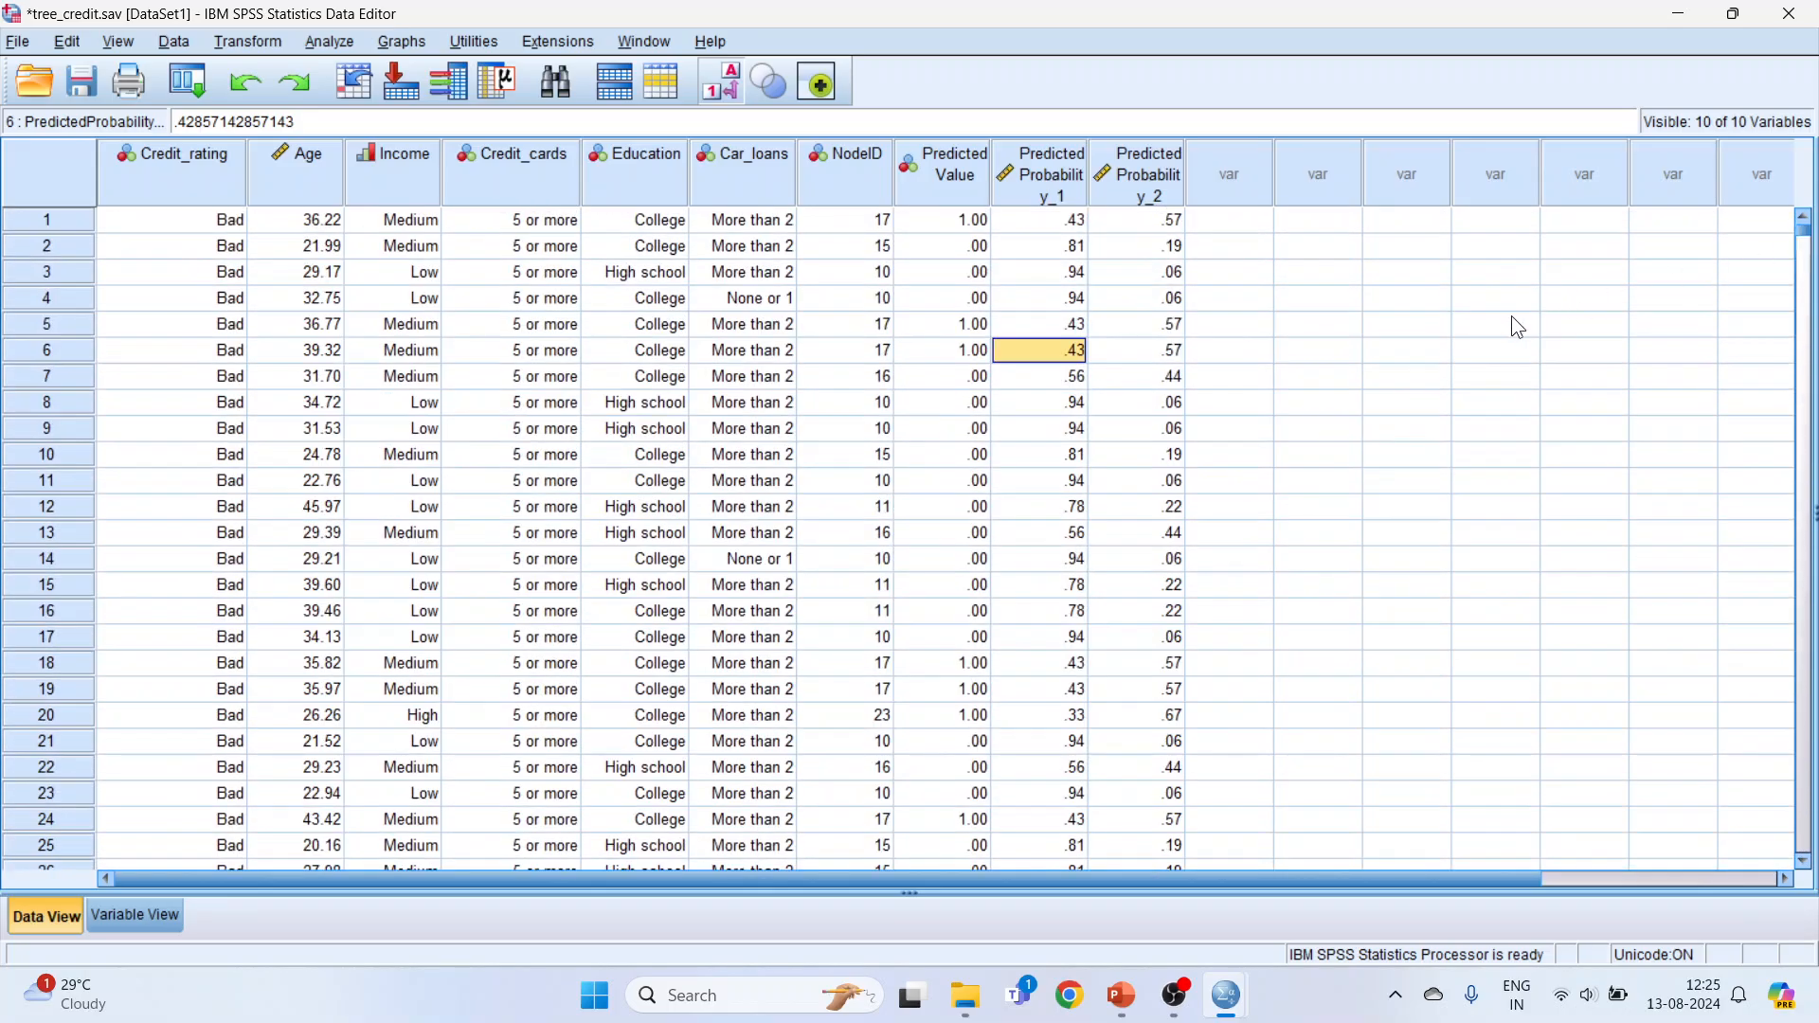
{"action": "left_click", "coordinate": [212, 167]}
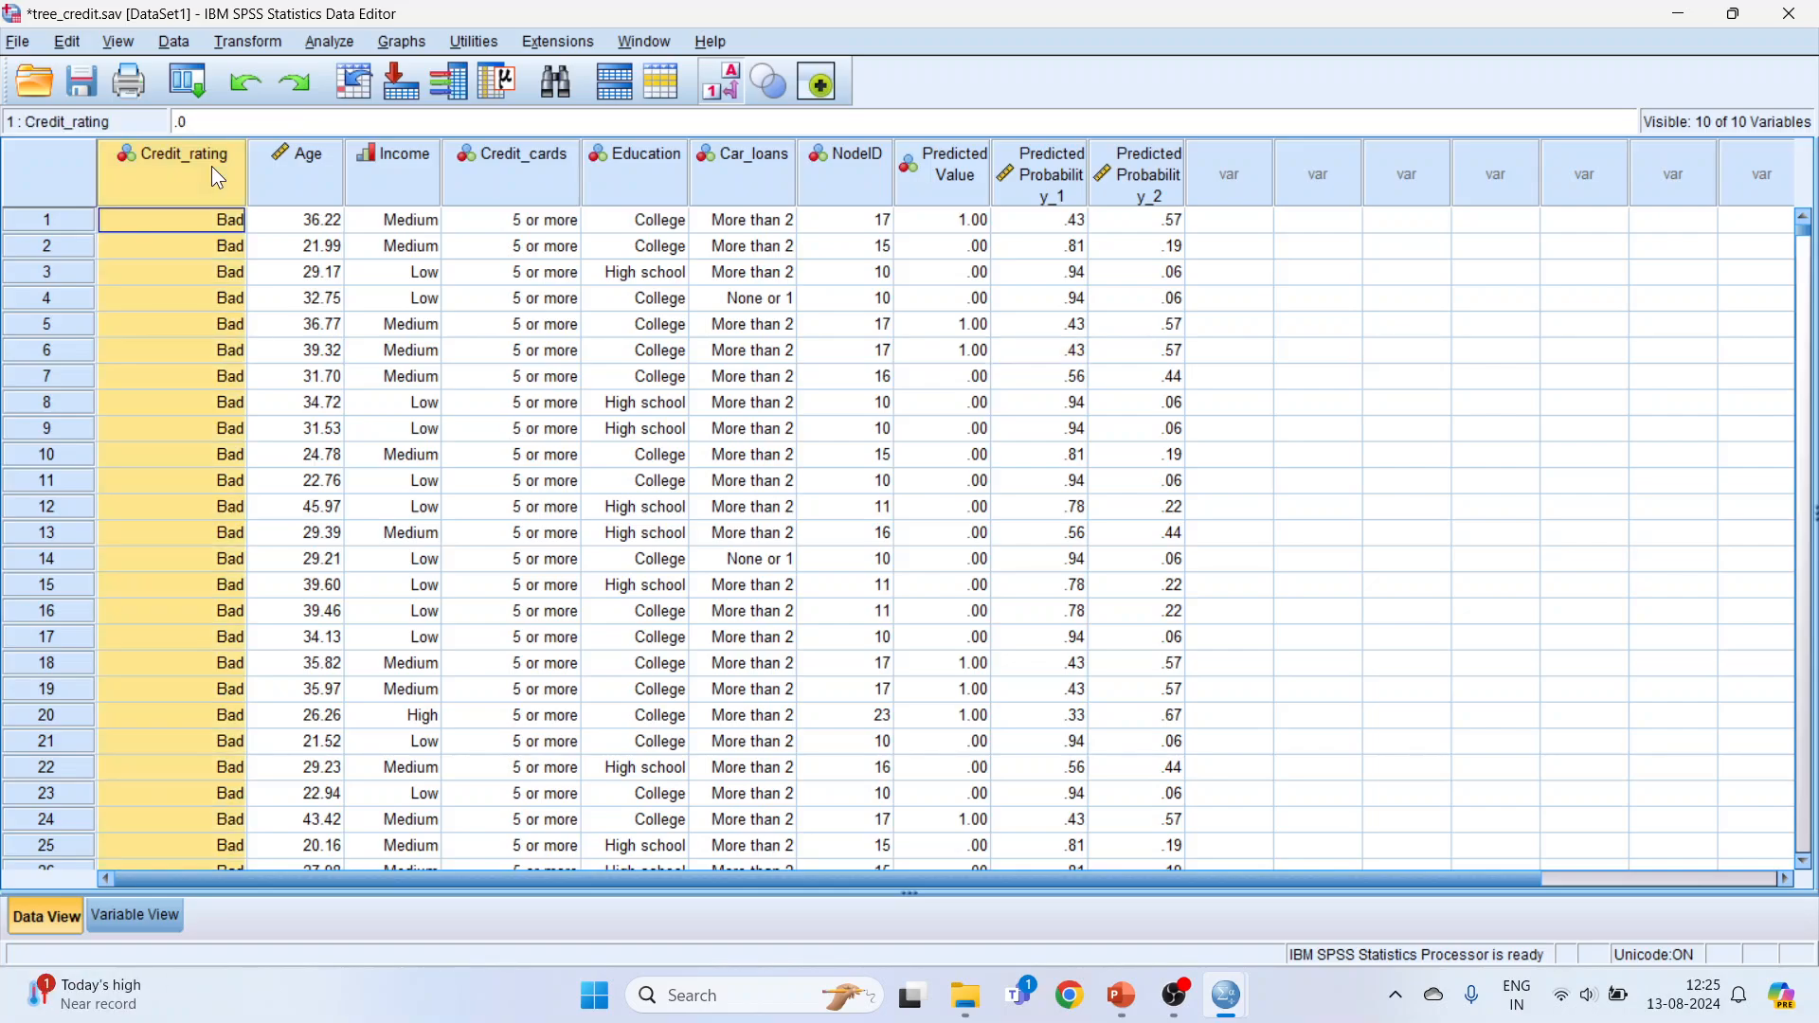
{"action": "left_click", "coordinate": [951, 182]}
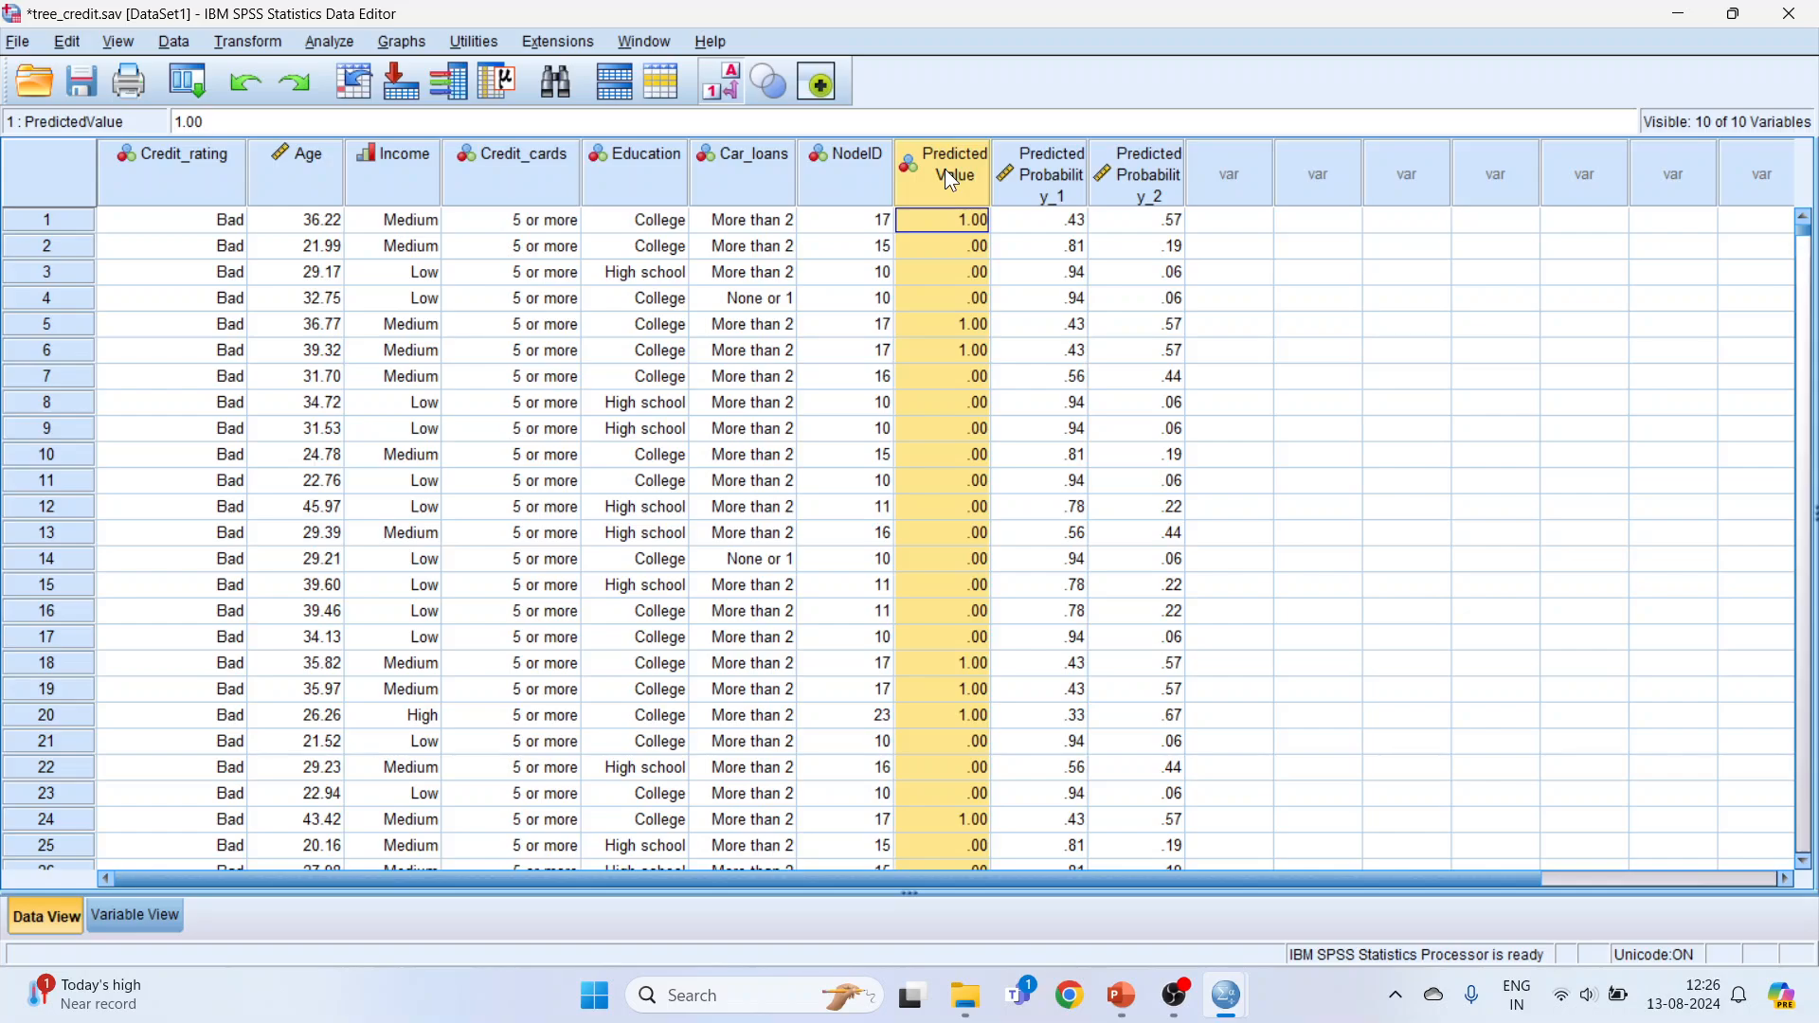
{"action": "left_click_drag", "start_coordinate": [950, 176], "coordinate": [320, 182]}
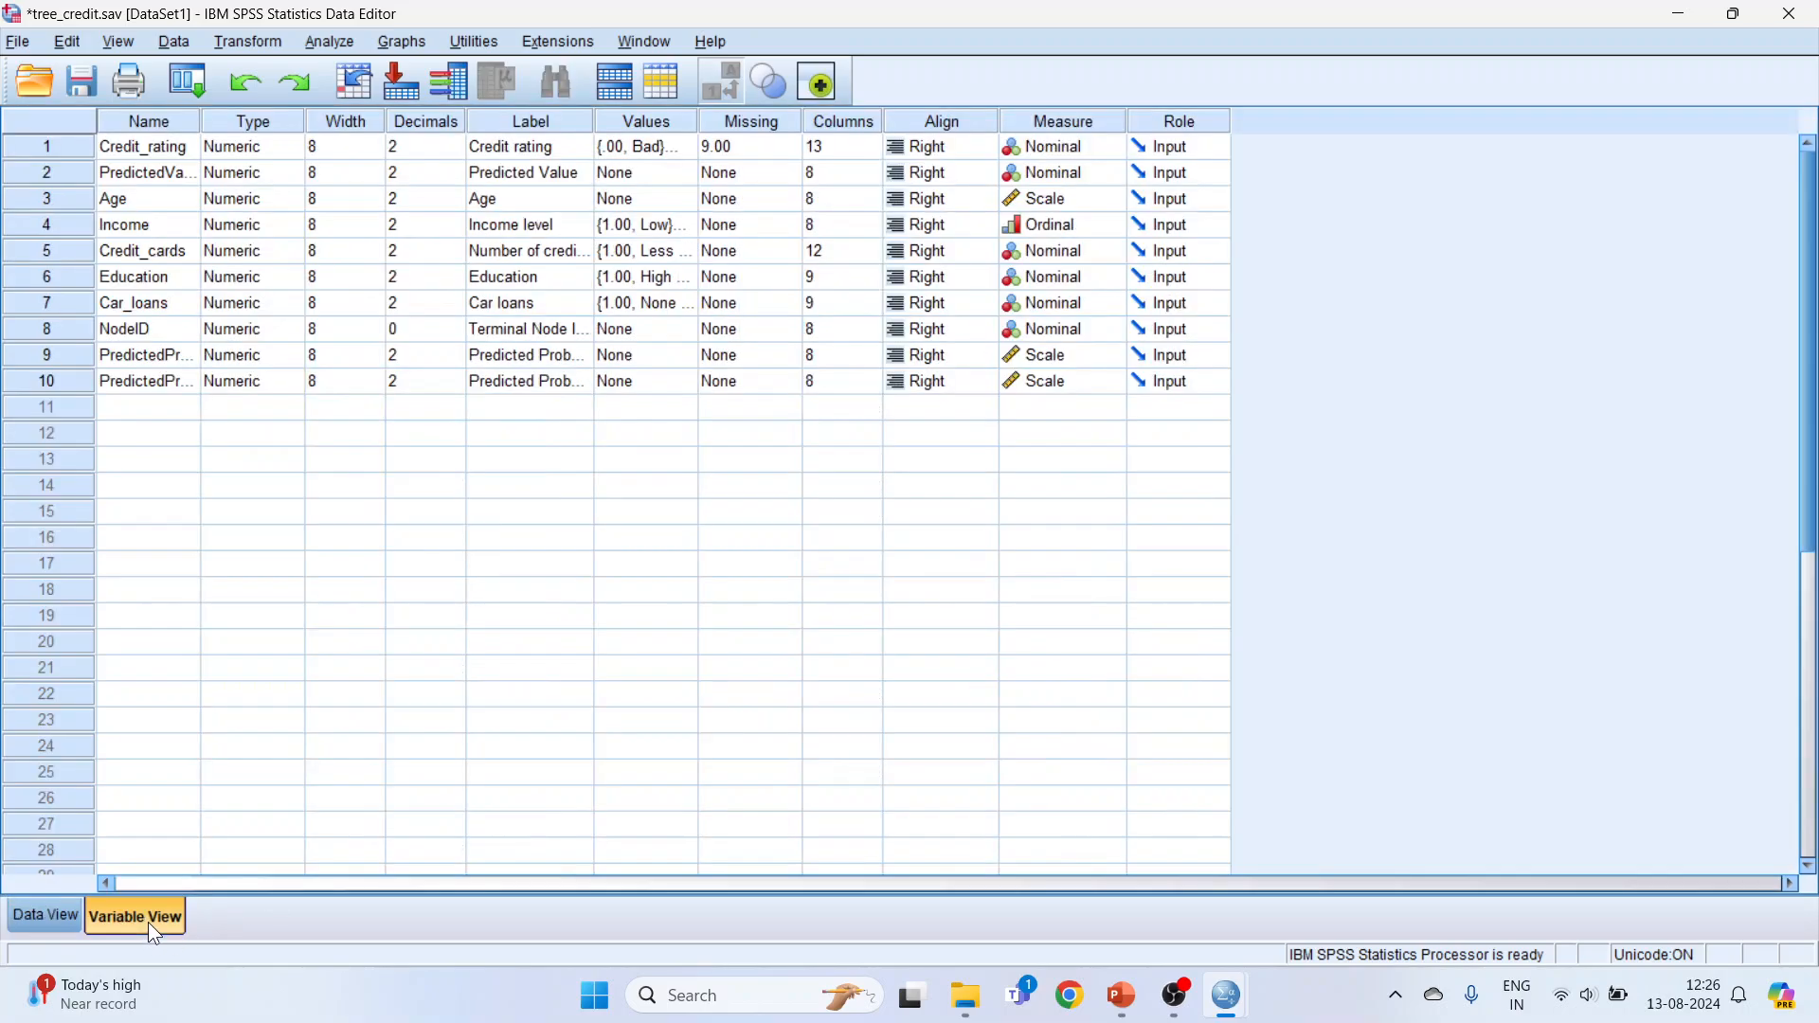
Step: Define value labels for the Predicted Value variable: 1 = Good and 0 = Bad
{"action": "left_click", "coordinate": [146, 924]}
{"action": "left_click", "coordinate": [651, 173]}
{"action": "left_click", "coordinate": [679, 175]}
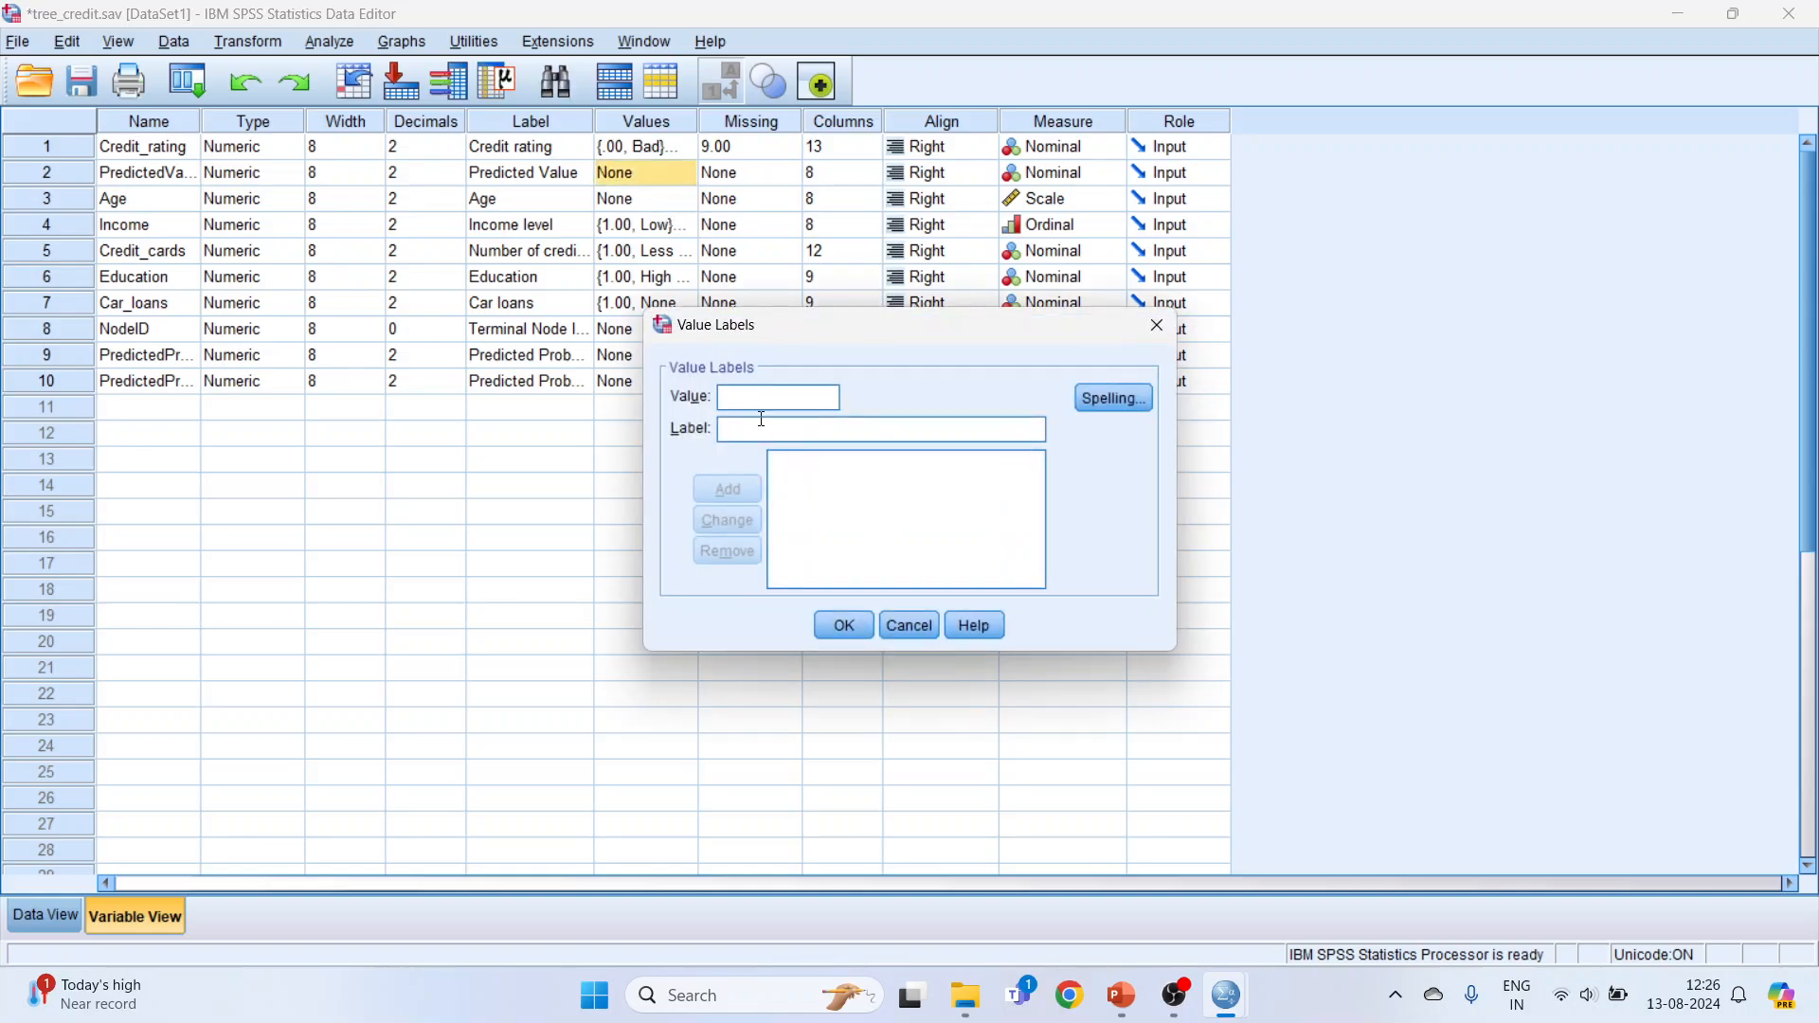
{"action": "type", "text": "1"}
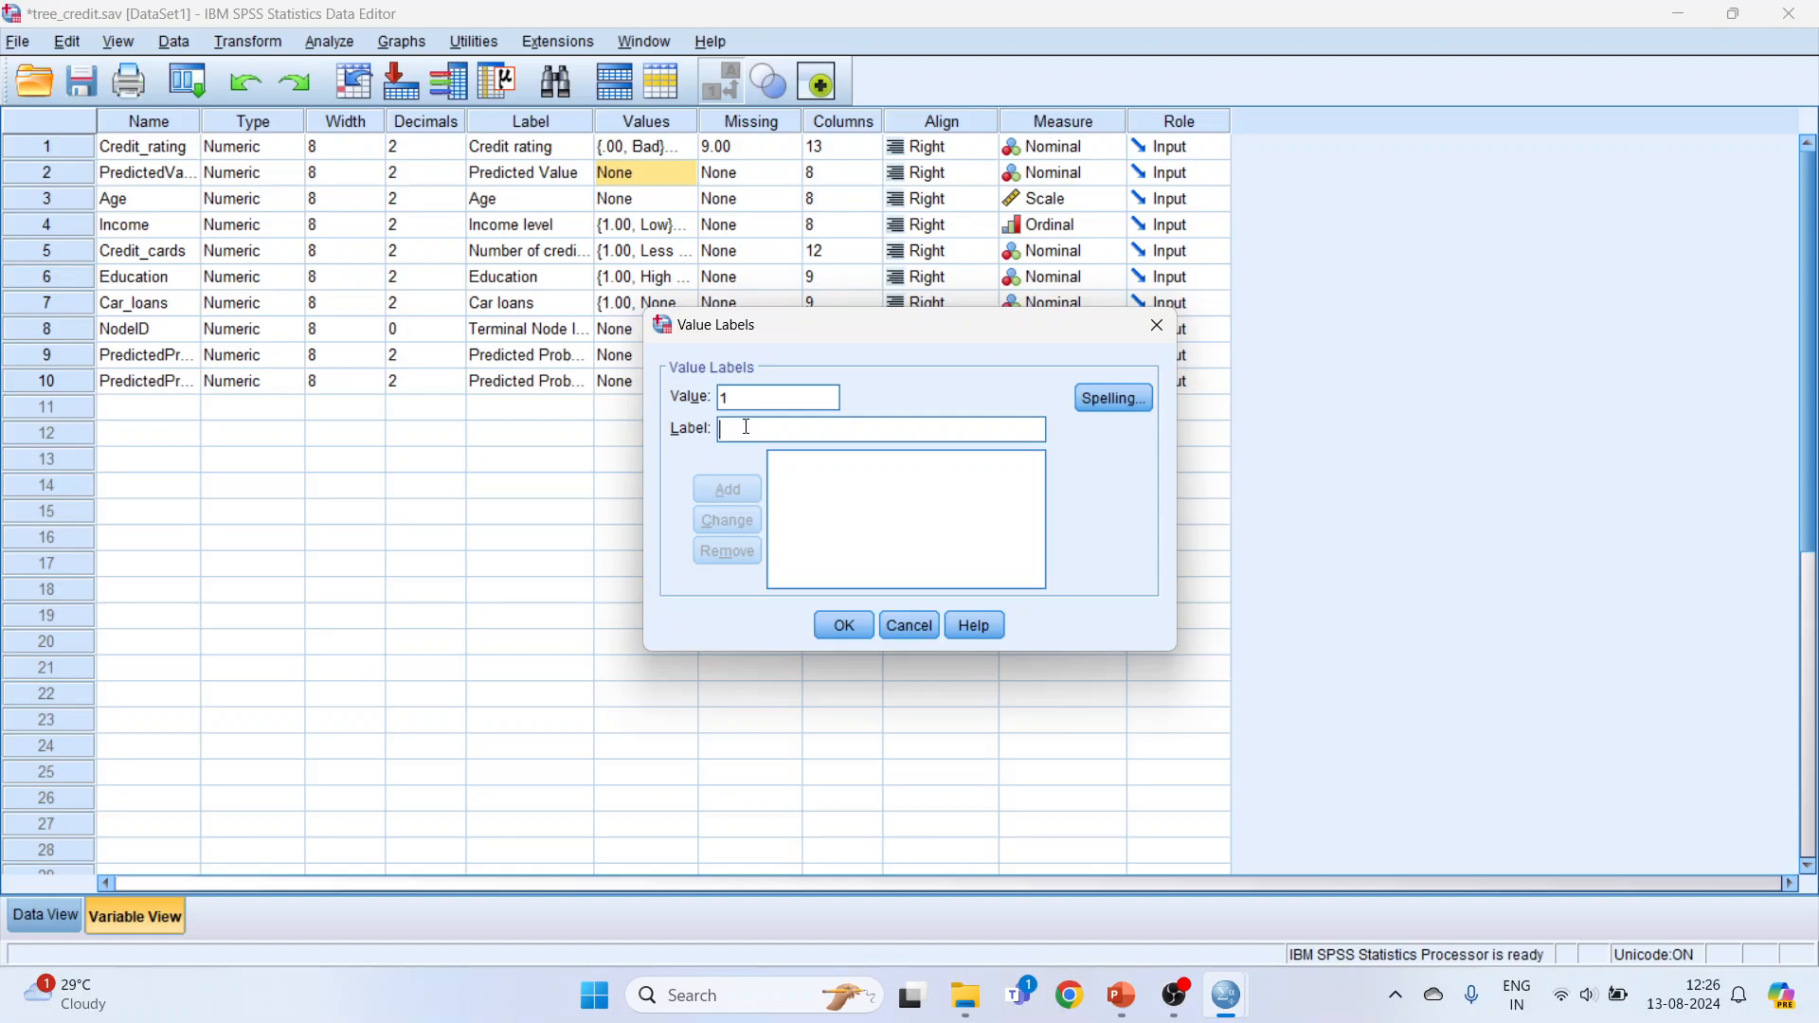
{"action": "left_click", "coordinate": [748, 428]}
{"action": "type", "text": "Good"}
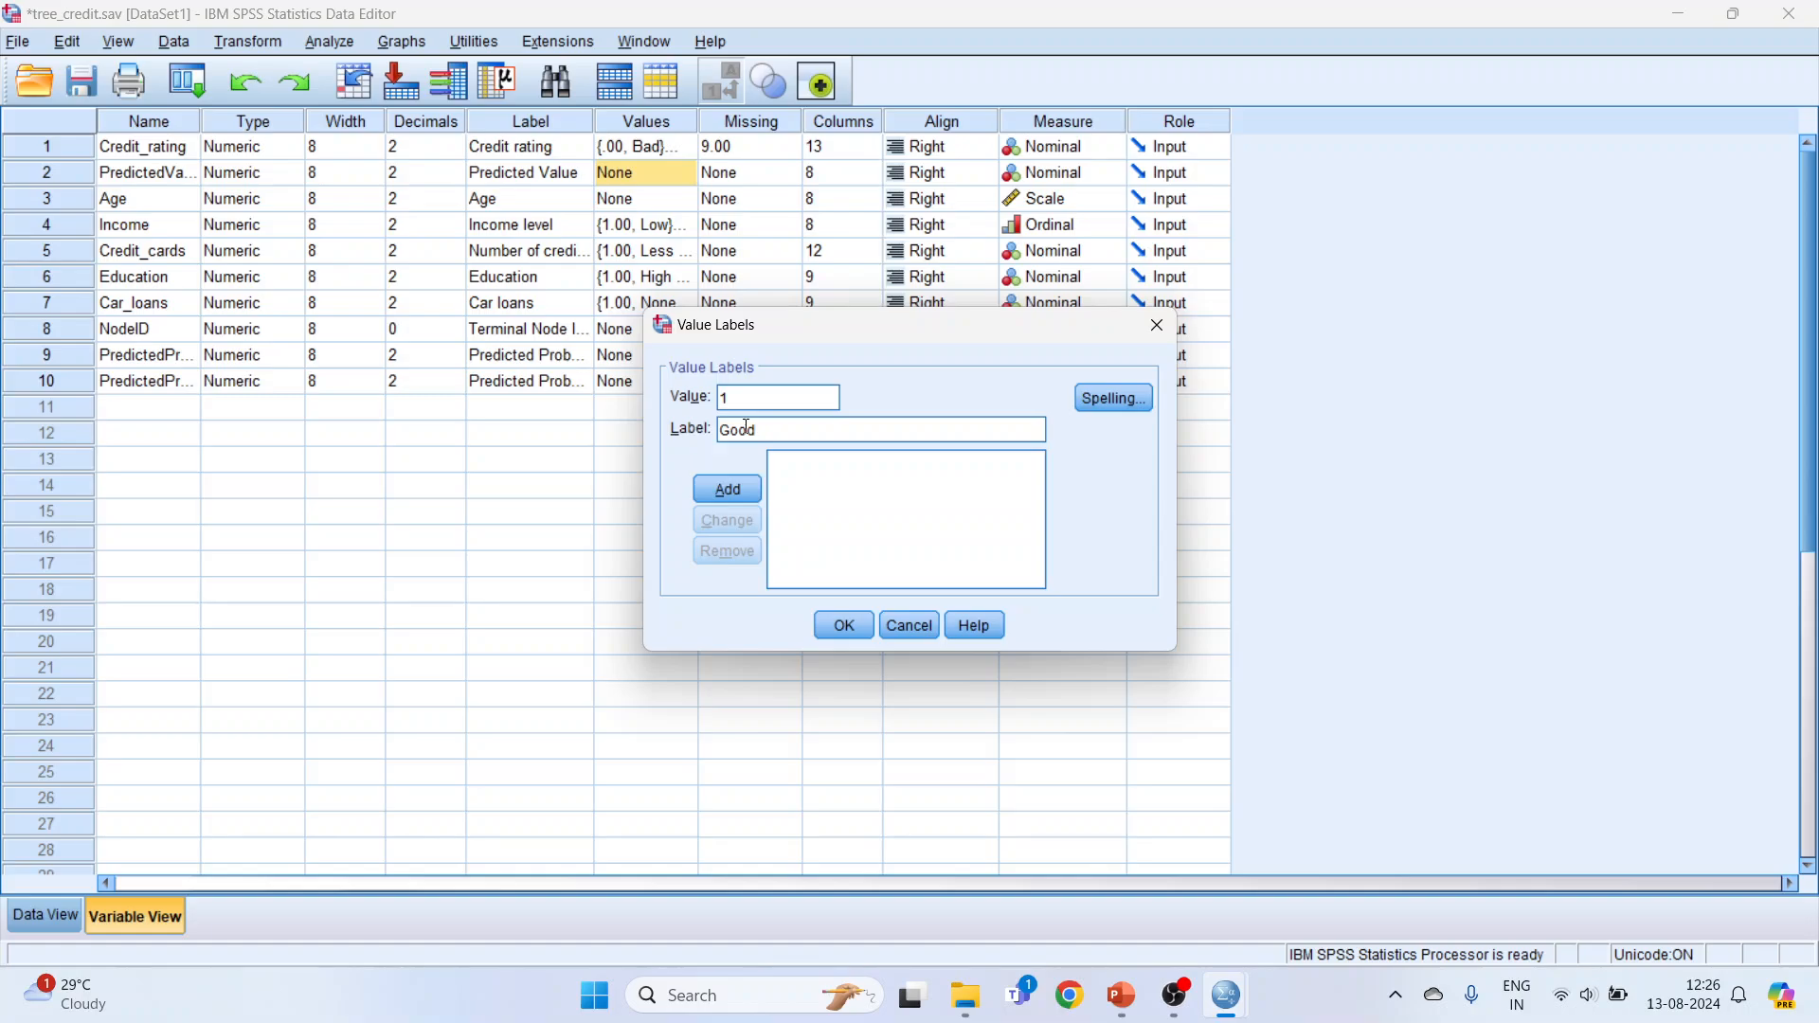
{"action": "left_click", "coordinate": [730, 491]}
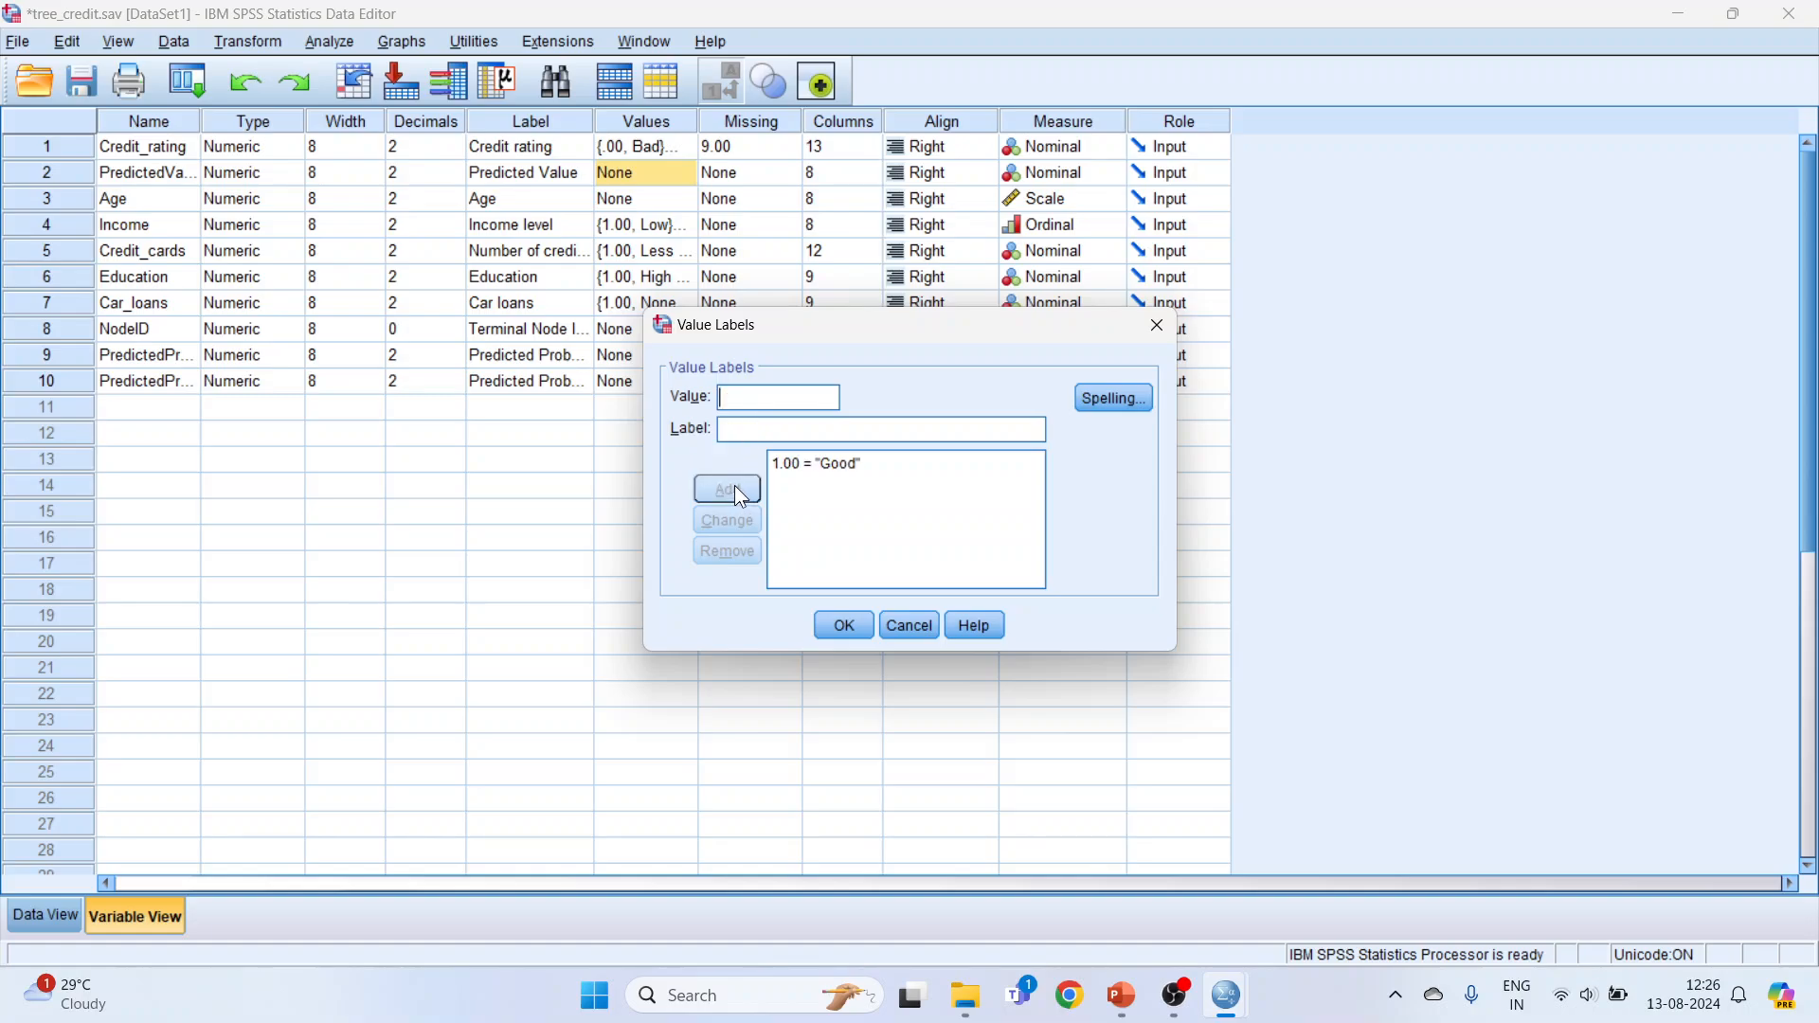
{"action": "type", "text": "0"}
{"action": "left_click", "coordinate": [755, 434]}
{"action": "type", "text": "Bad"}
{"action": "left_click", "coordinate": [742, 487]}
{"action": "left_click", "coordinate": [846, 625]}
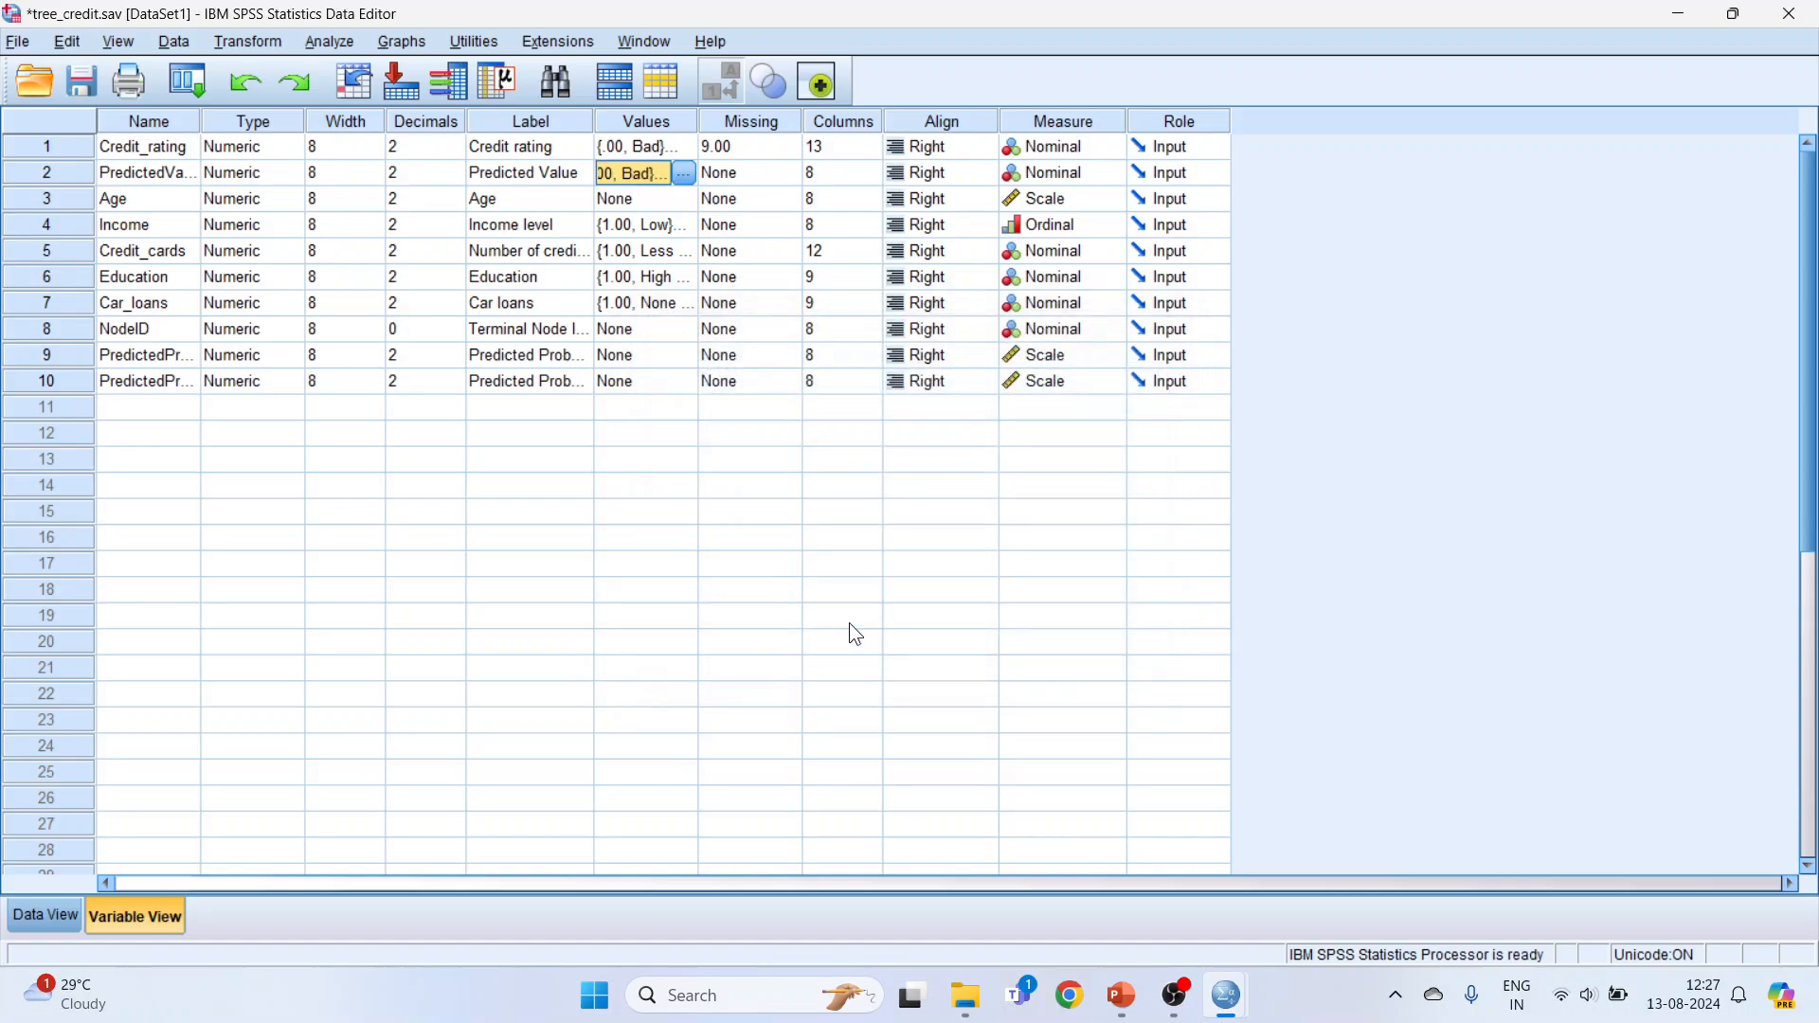
Step: Return to the case data and compare Credit_rating with Predicted Value for the first six cases
{"action": "left_click", "coordinate": [44, 915]}
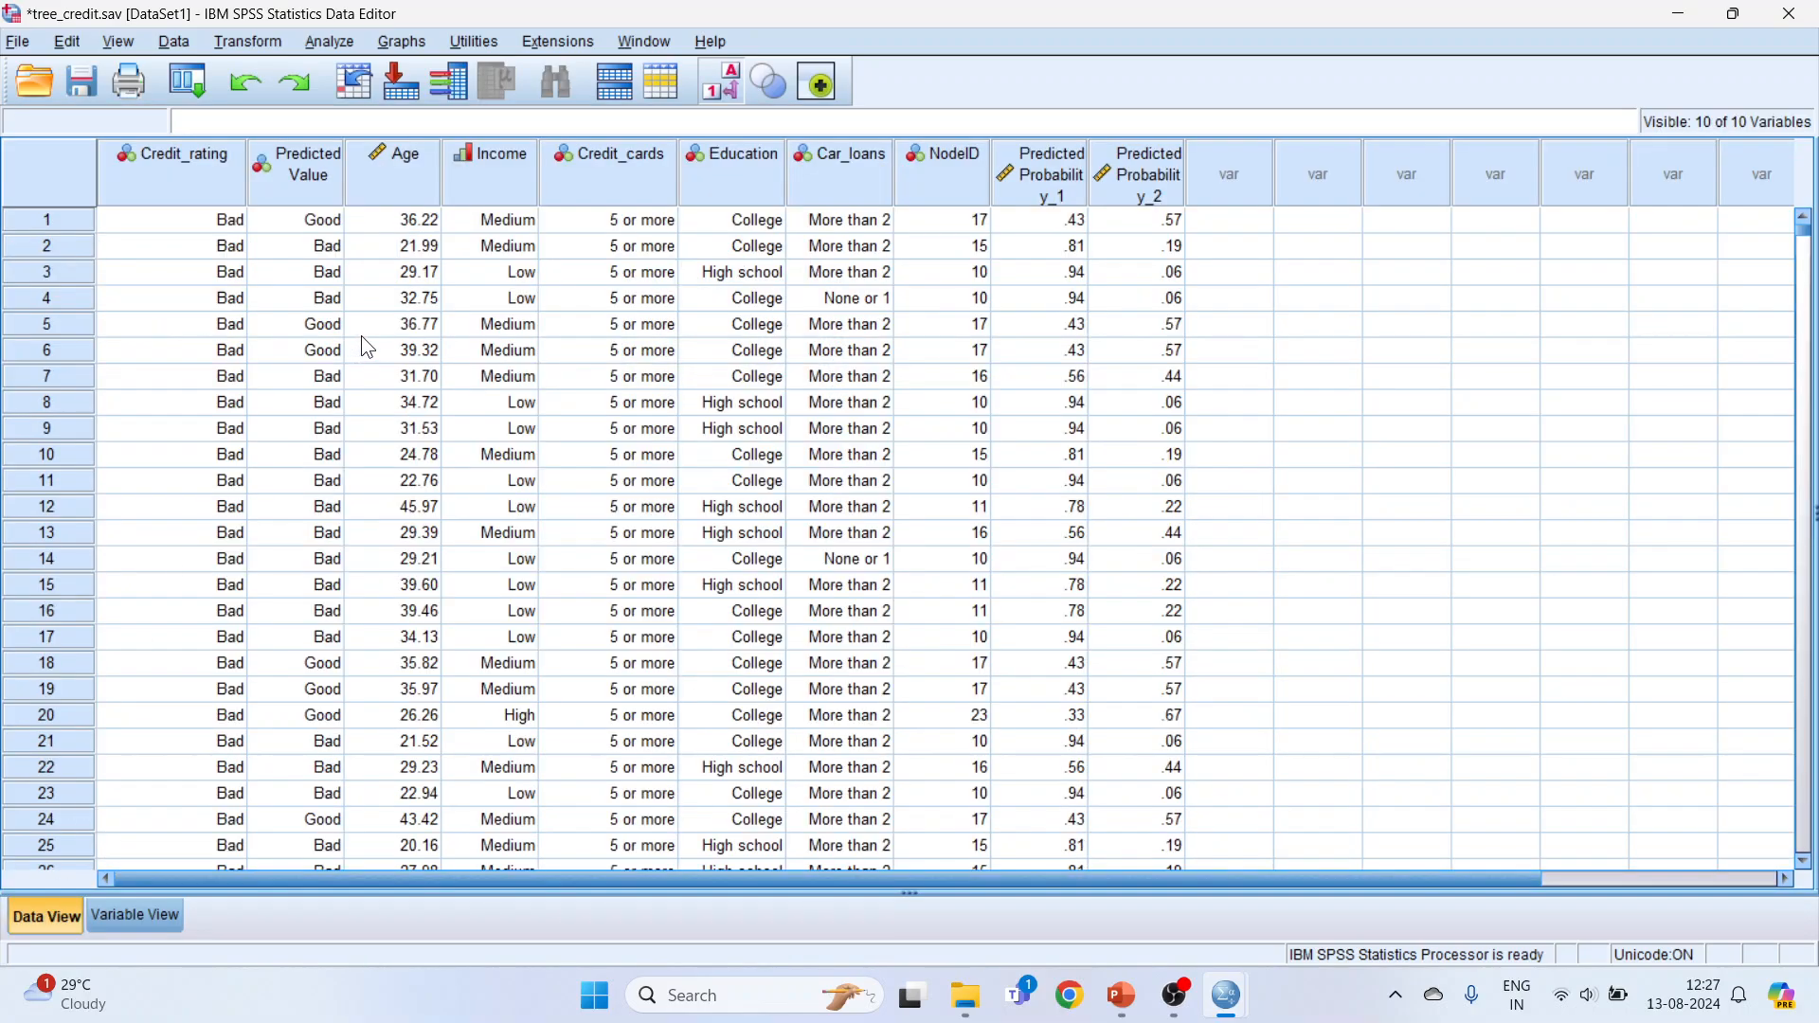
{"action": "left_click", "coordinate": [231, 220]}
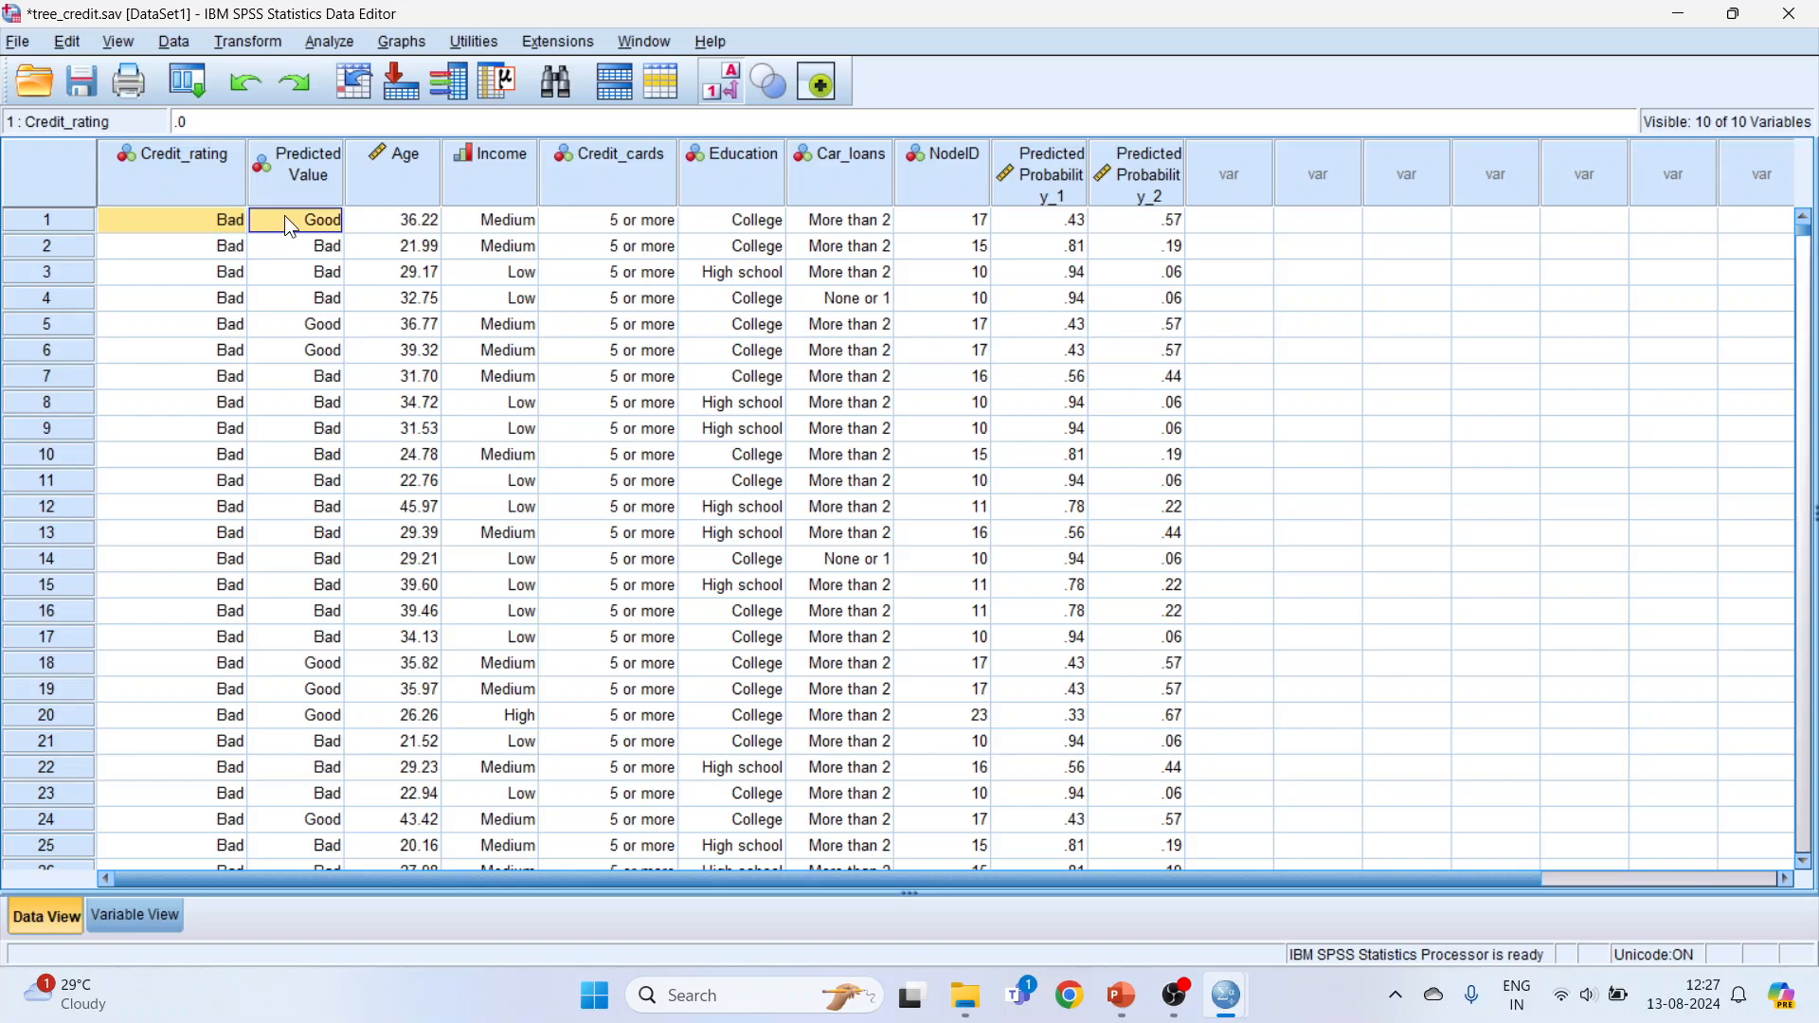
{"action": "double_click", "coordinate": [220, 220]}
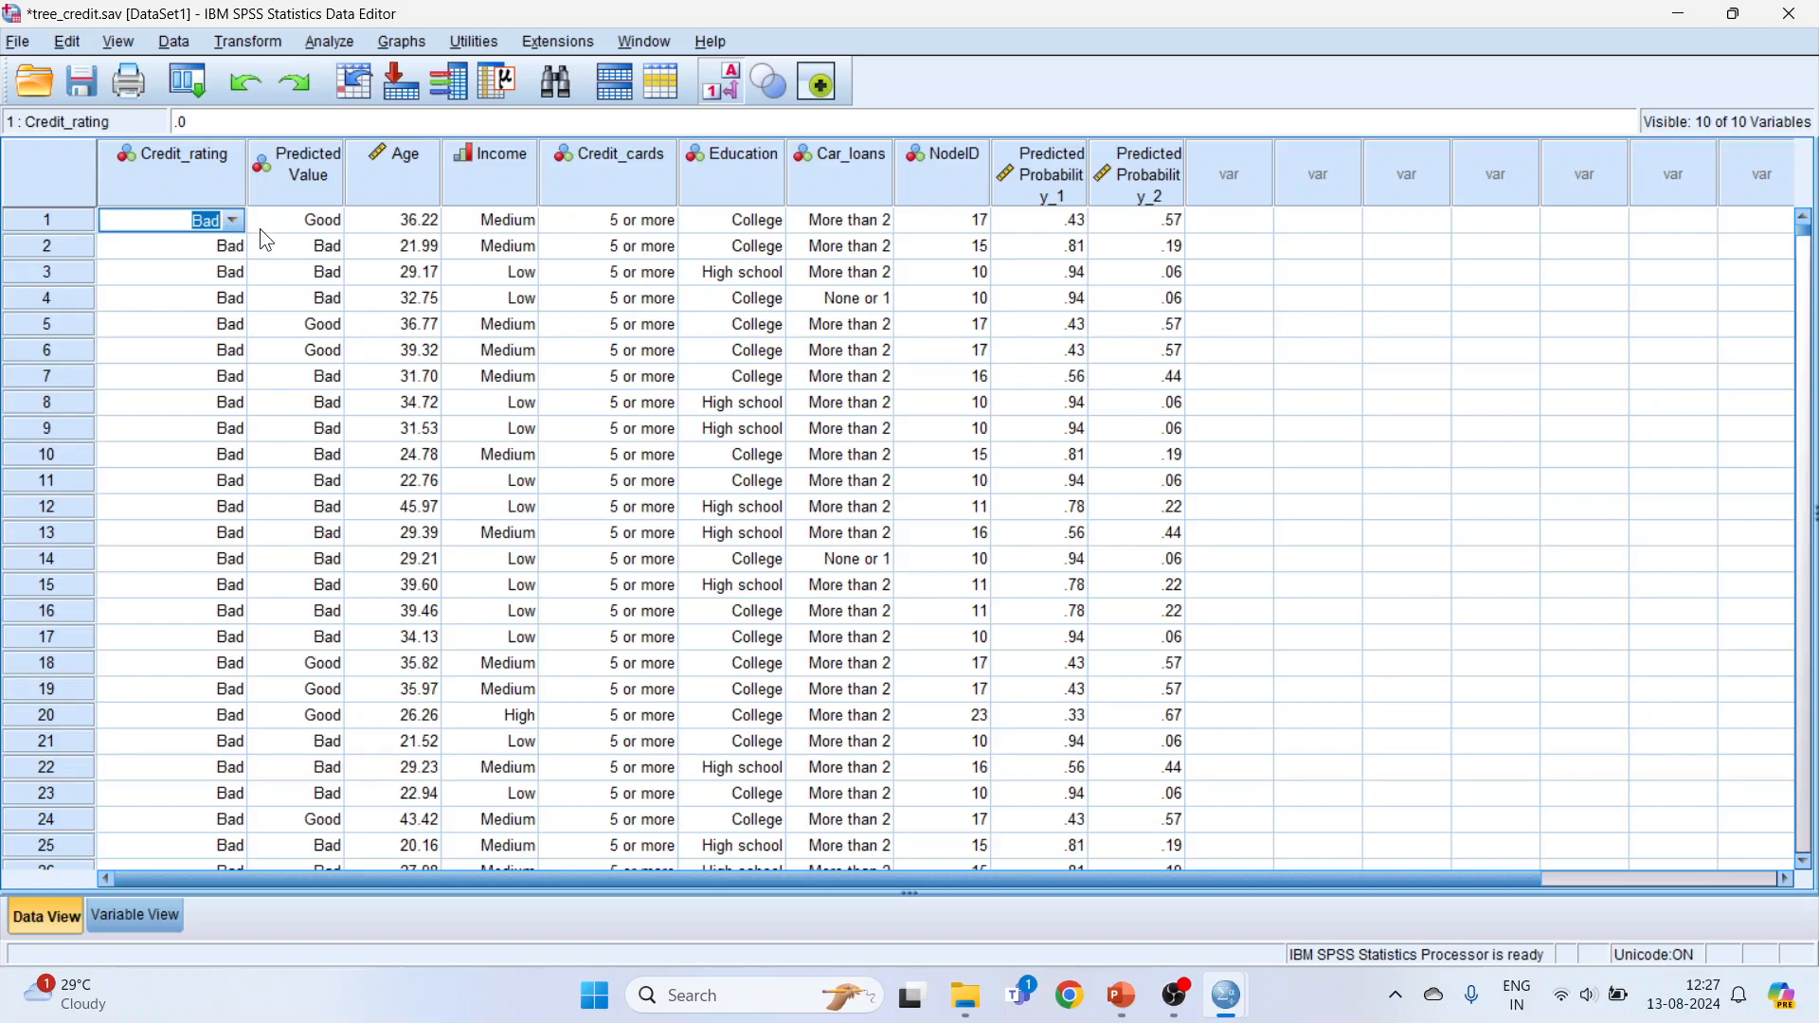
{"action": "left_click", "coordinate": [260, 228]}
{"action": "left_click", "coordinate": [230, 220]}
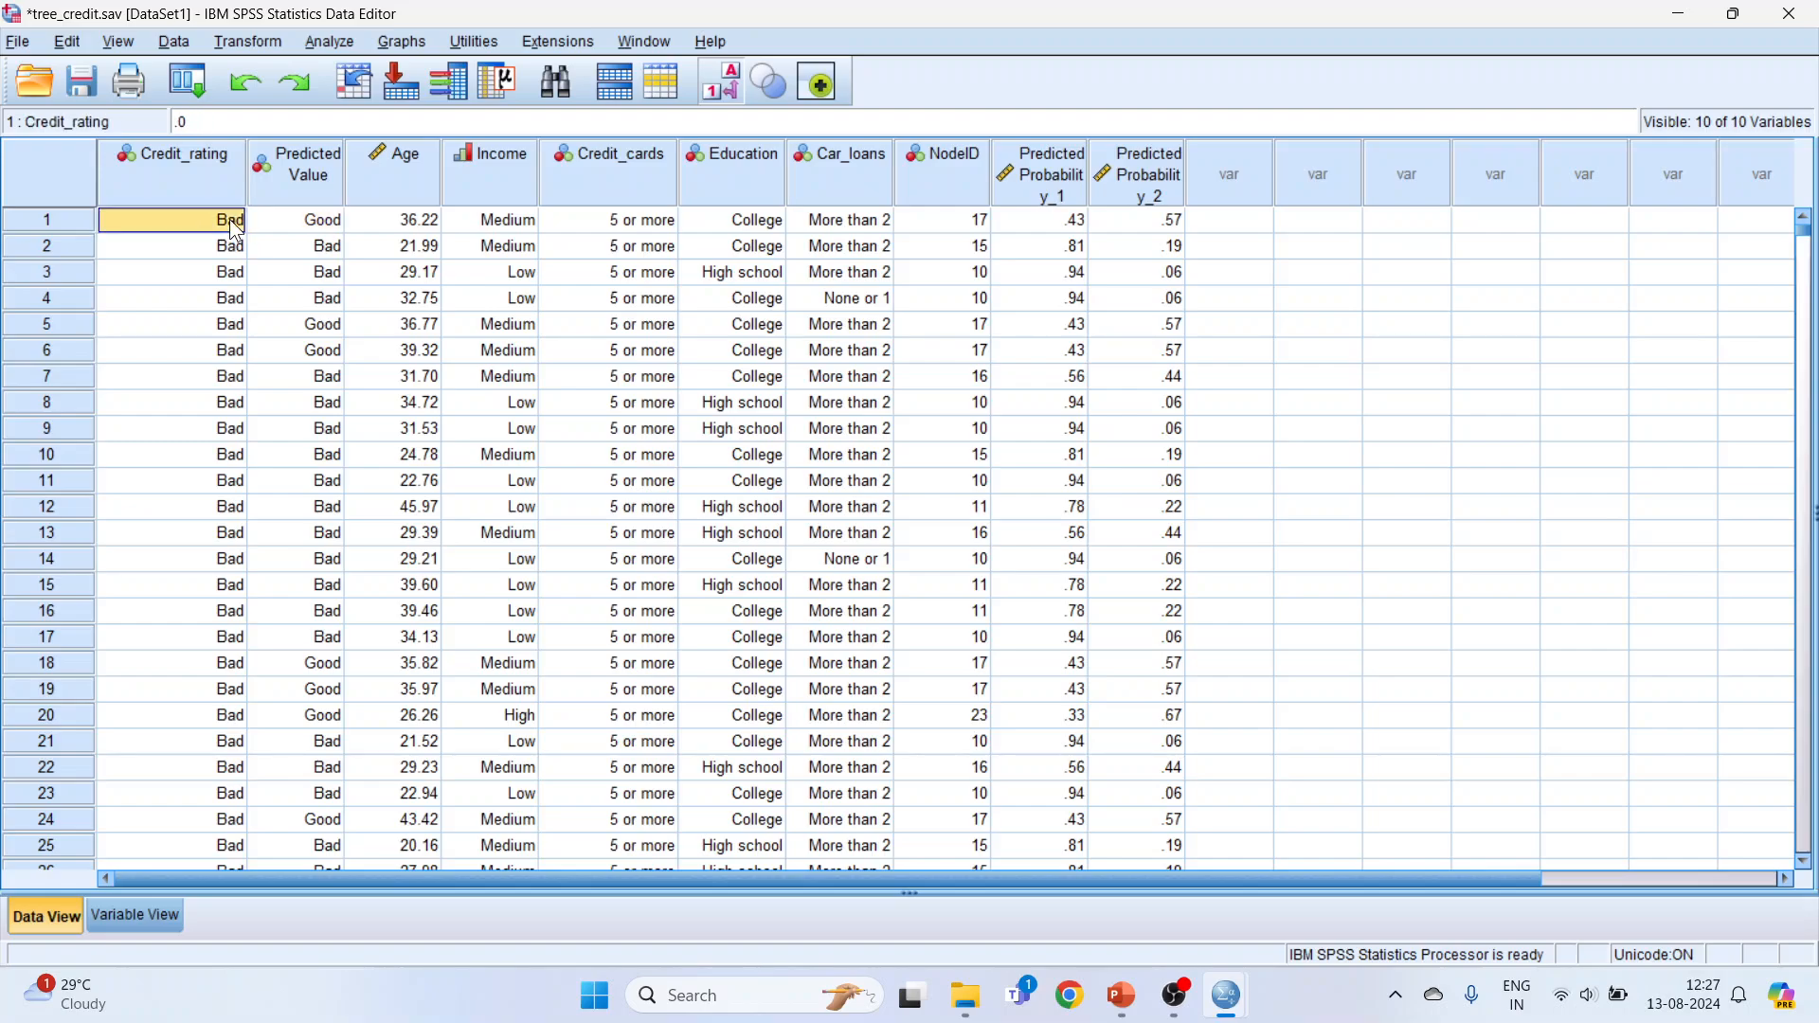
{"action": "left_click", "coordinate": [322, 227]}
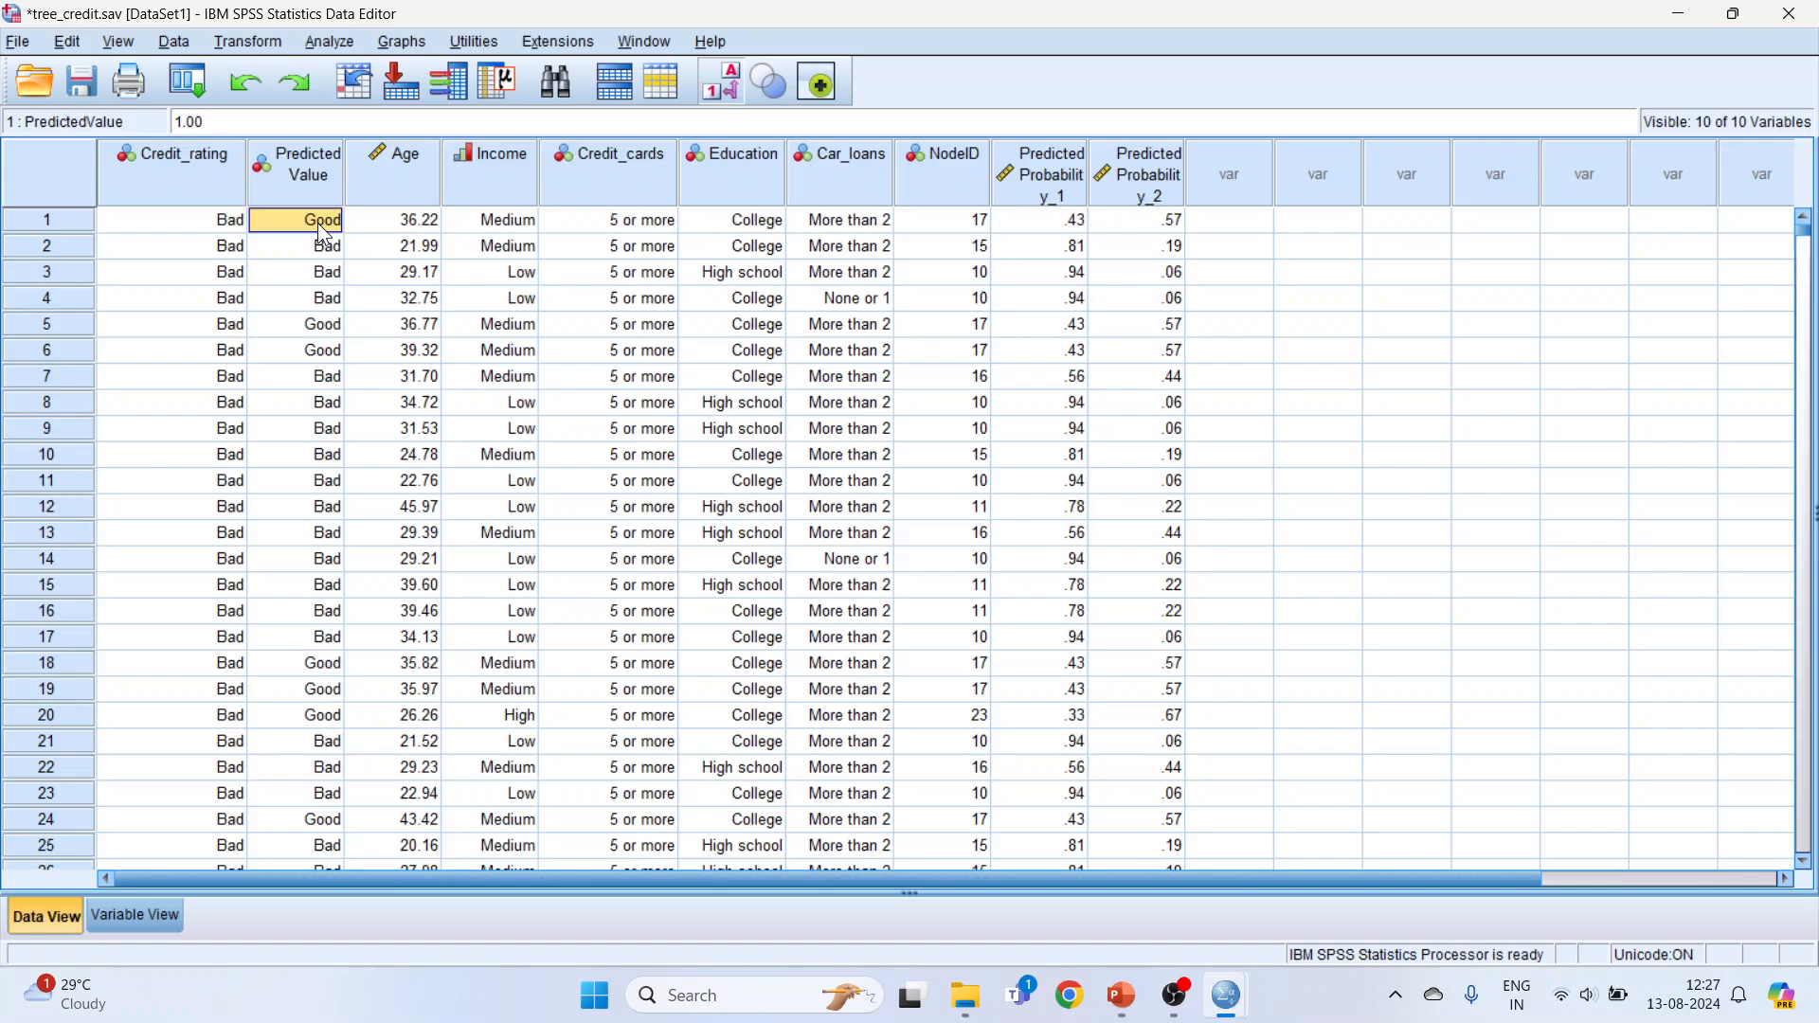
{"action": "left_click_drag", "start_coordinate": [244, 247], "coordinate": [329, 356]}
Step: Look through the cases with an observed Bad rating, comparing each Credit_rating with its Predicted Value
{"action": "scroll", "coordinate": [586, 536], "scroll_direction": "down", "scroll_amount": 20}
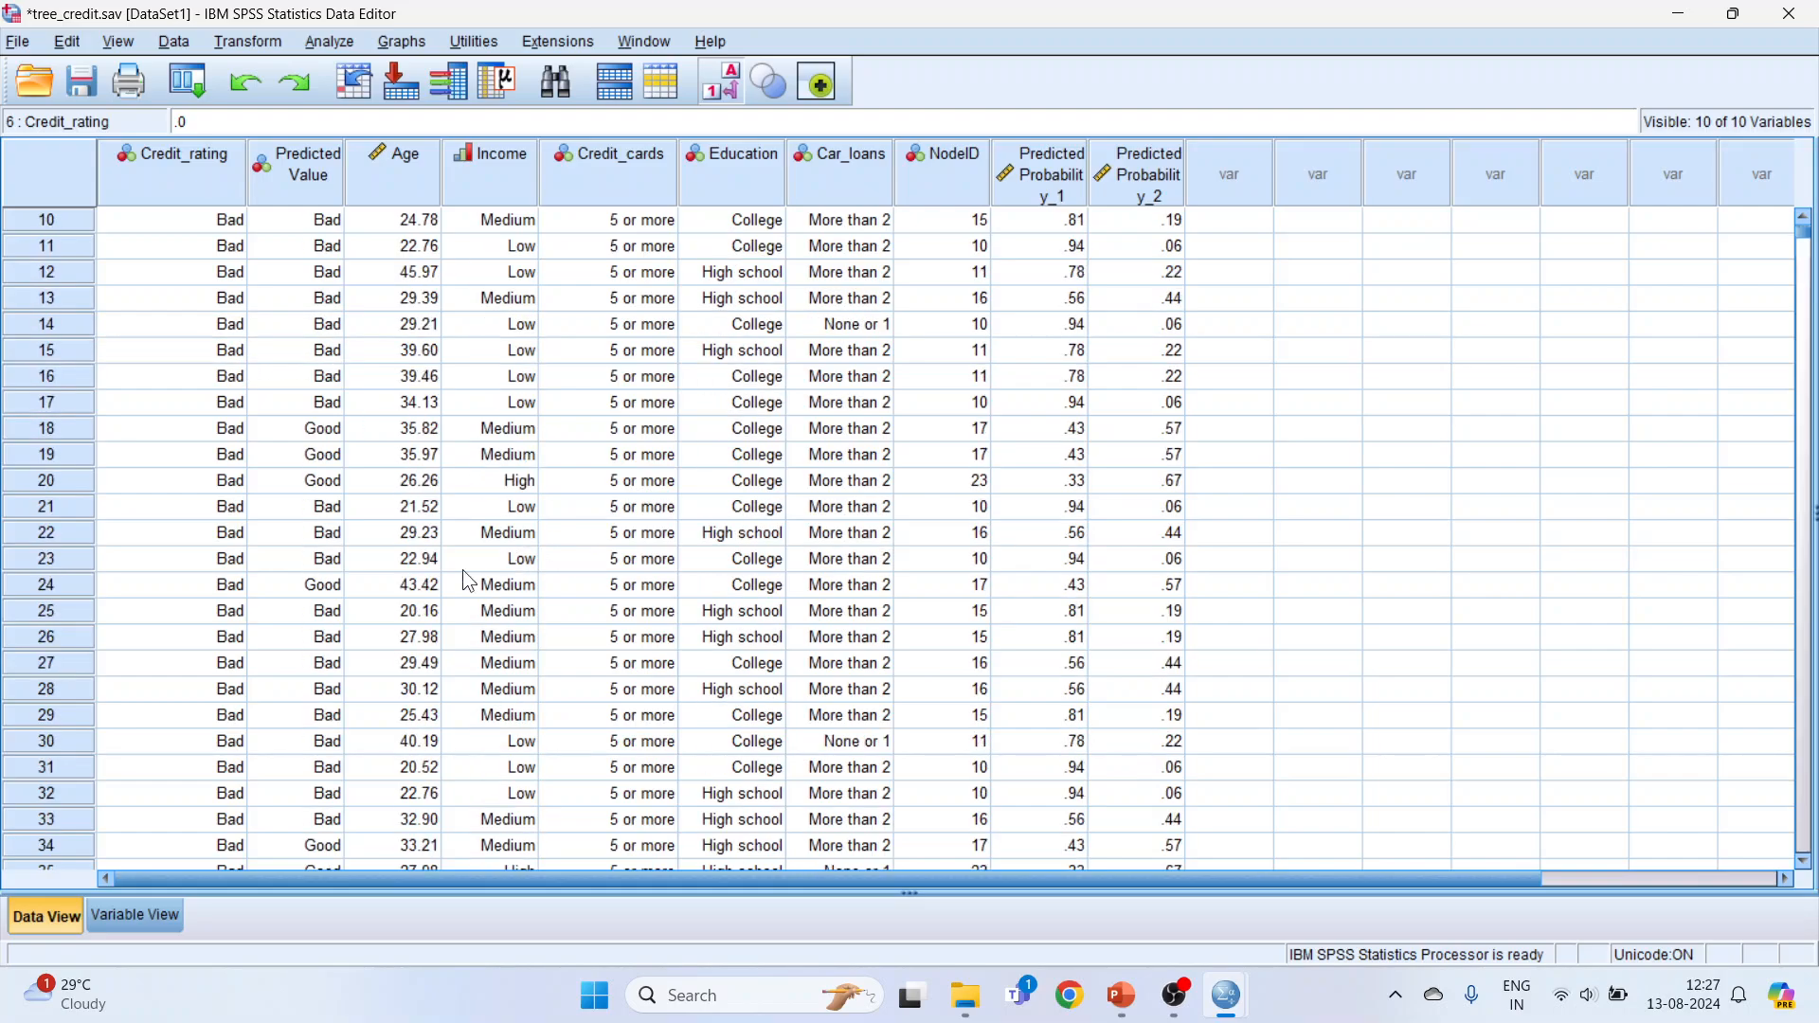
{"action": "scroll", "coordinate": [268, 680], "scroll_direction": "down", "scroll_amount": 20}
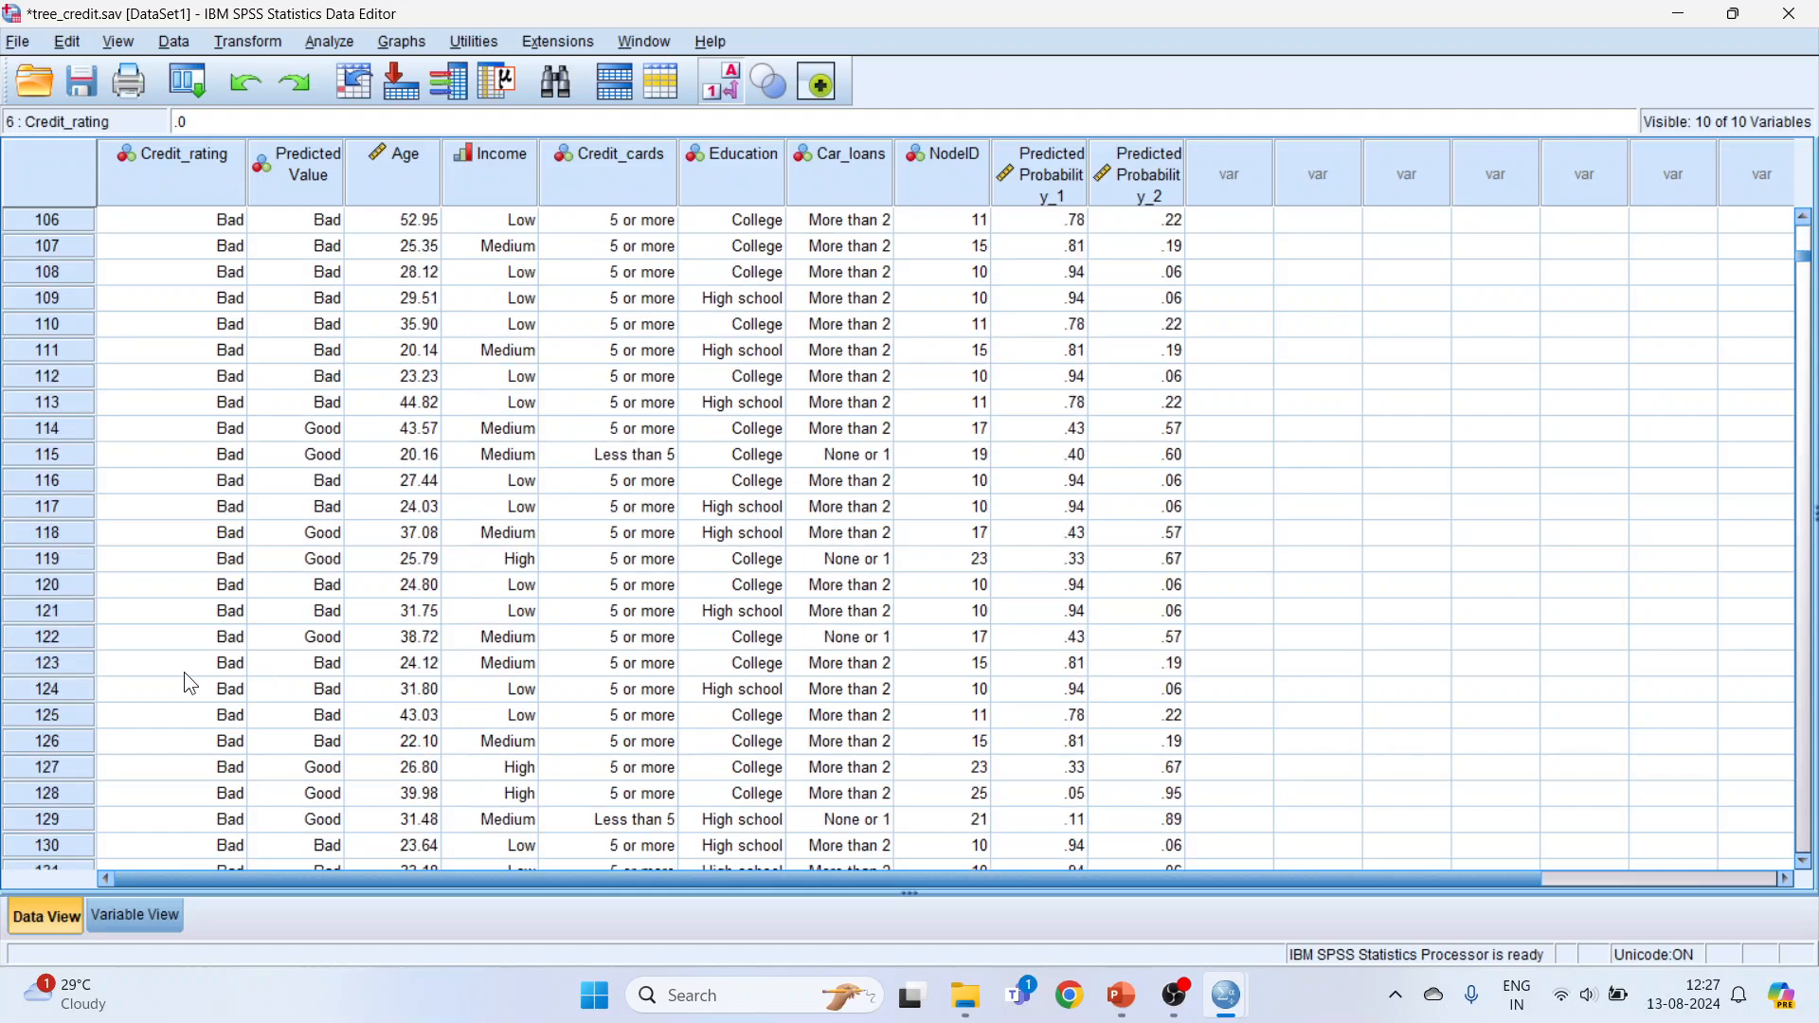
{"action": "scroll", "coordinate": [167, 669], "scroll_direction": "down", "scroll_amount": 9}
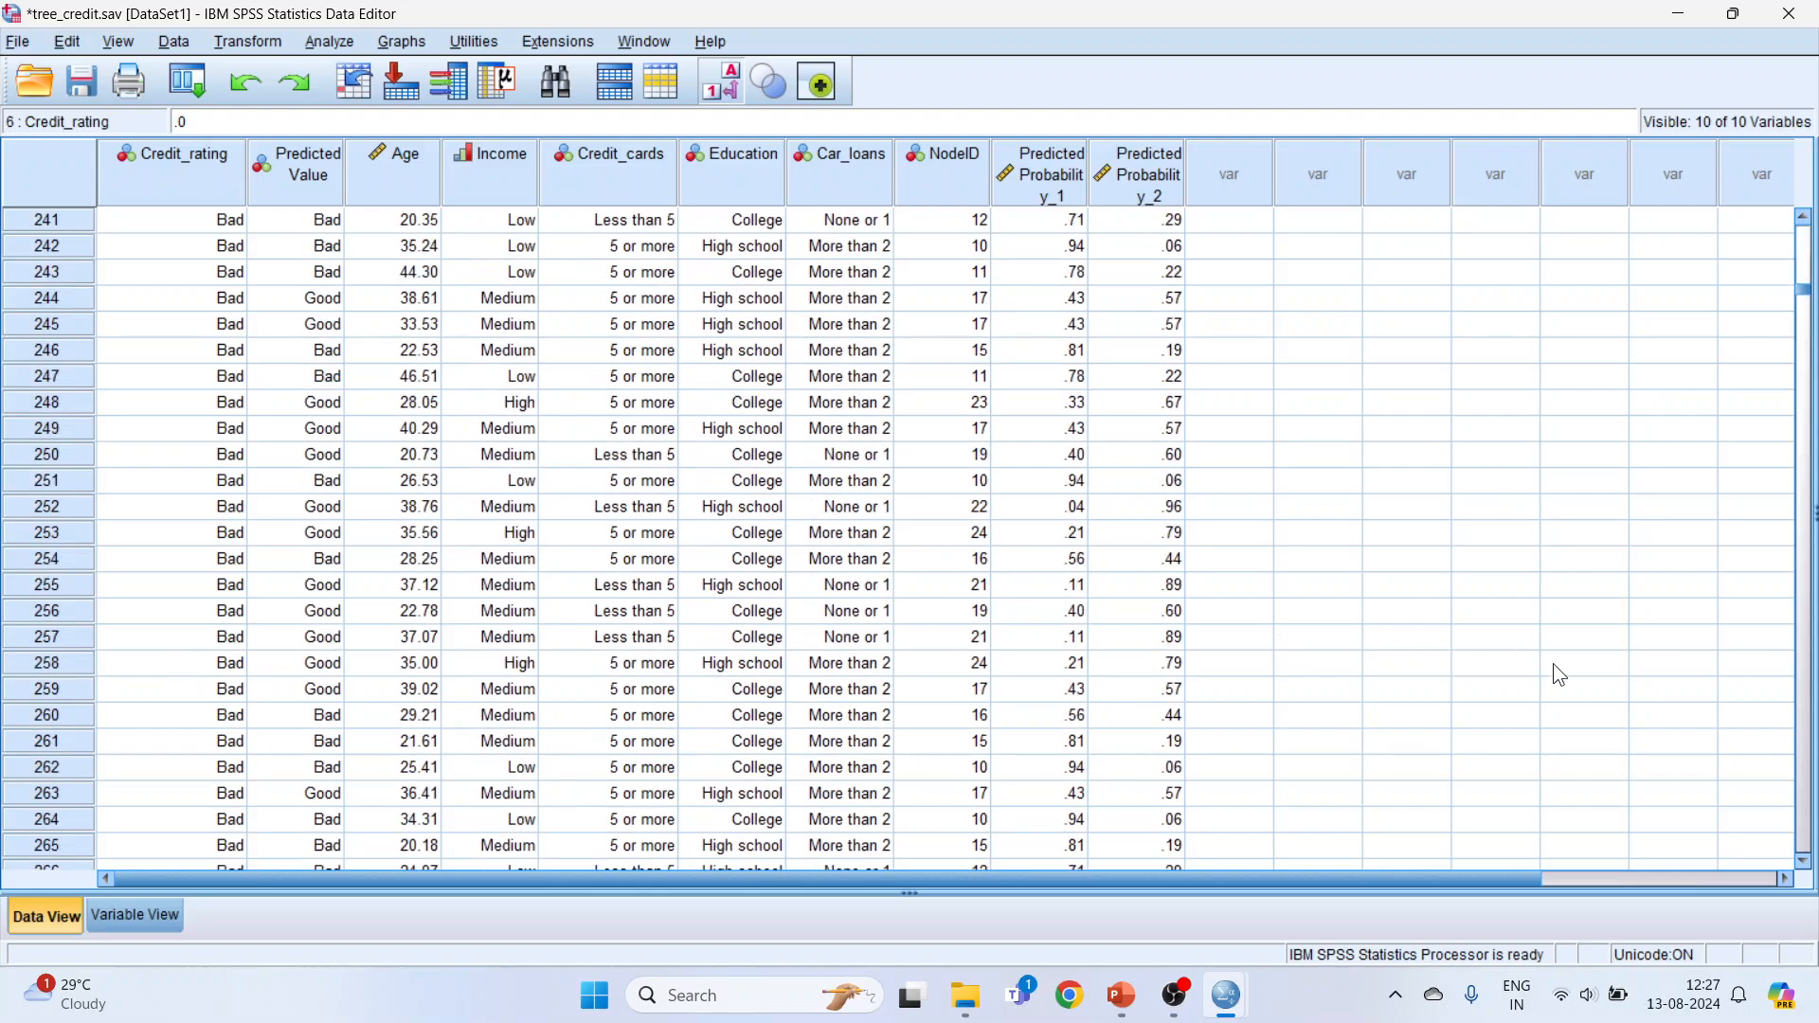
{"action": "left_click", "coordinate": [1808, 832]}
{"action": "left_click", "coordinate": [1807, 832]}
{"action": "left_click", "coordinate": [1808, 832]}
{"action": "scroll", "coordinate": [208, 671], "scroll_direction": "up", "scroll_amount": 20}
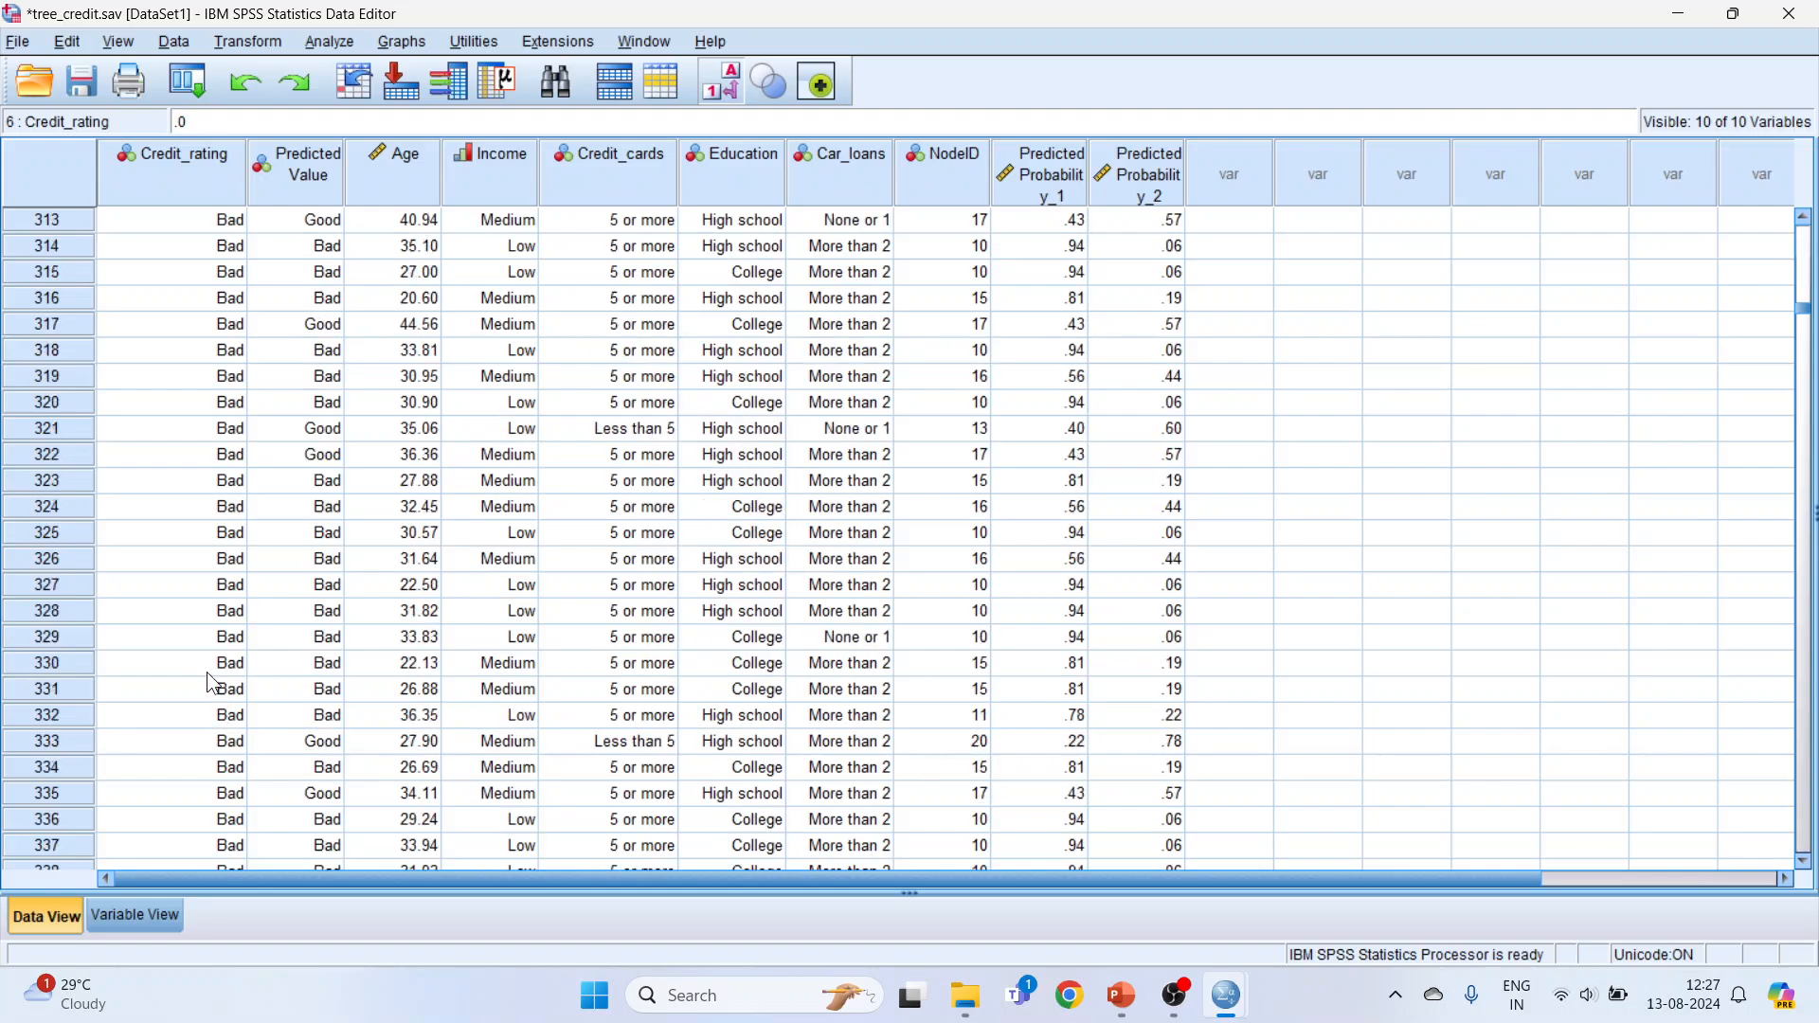
{"action": "scroll", "coordinate": [193, 663], "scroll_direction": "up", "scroll_amount": 20}
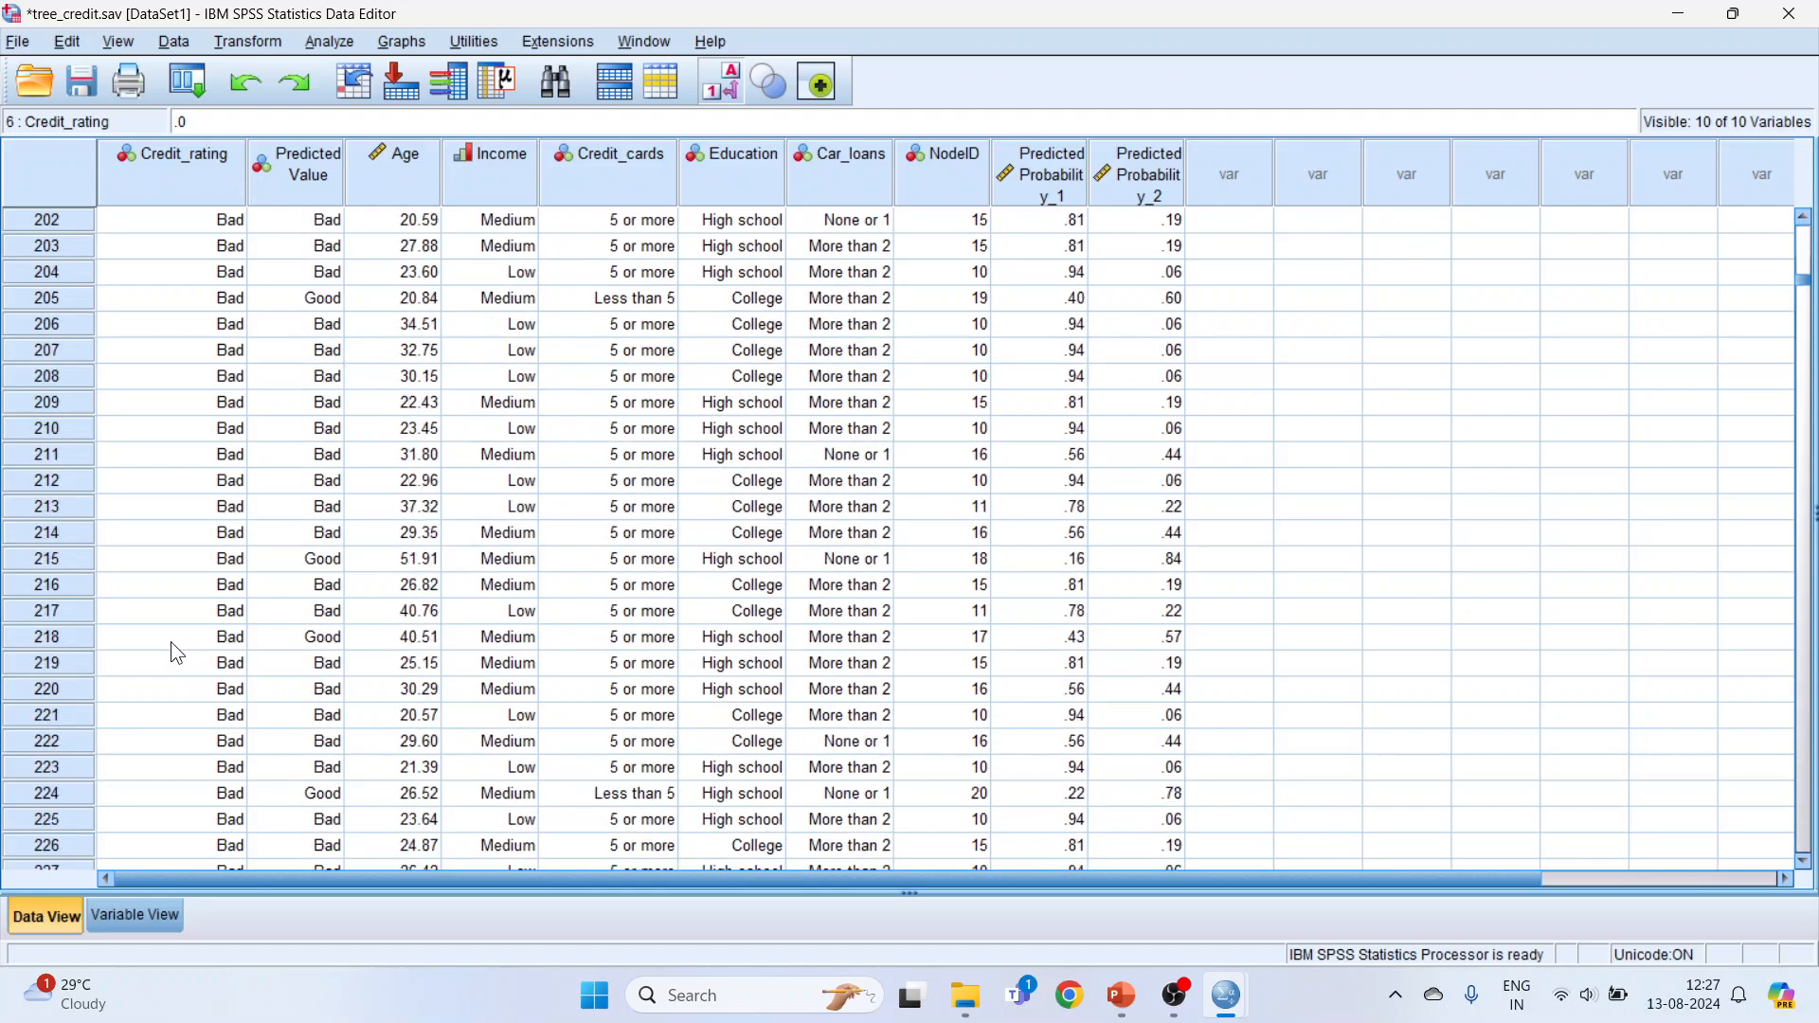
{"action": "scroll", "coordinate": [185, 644], "scroll_direction": "up", "scroll_amount": 9}
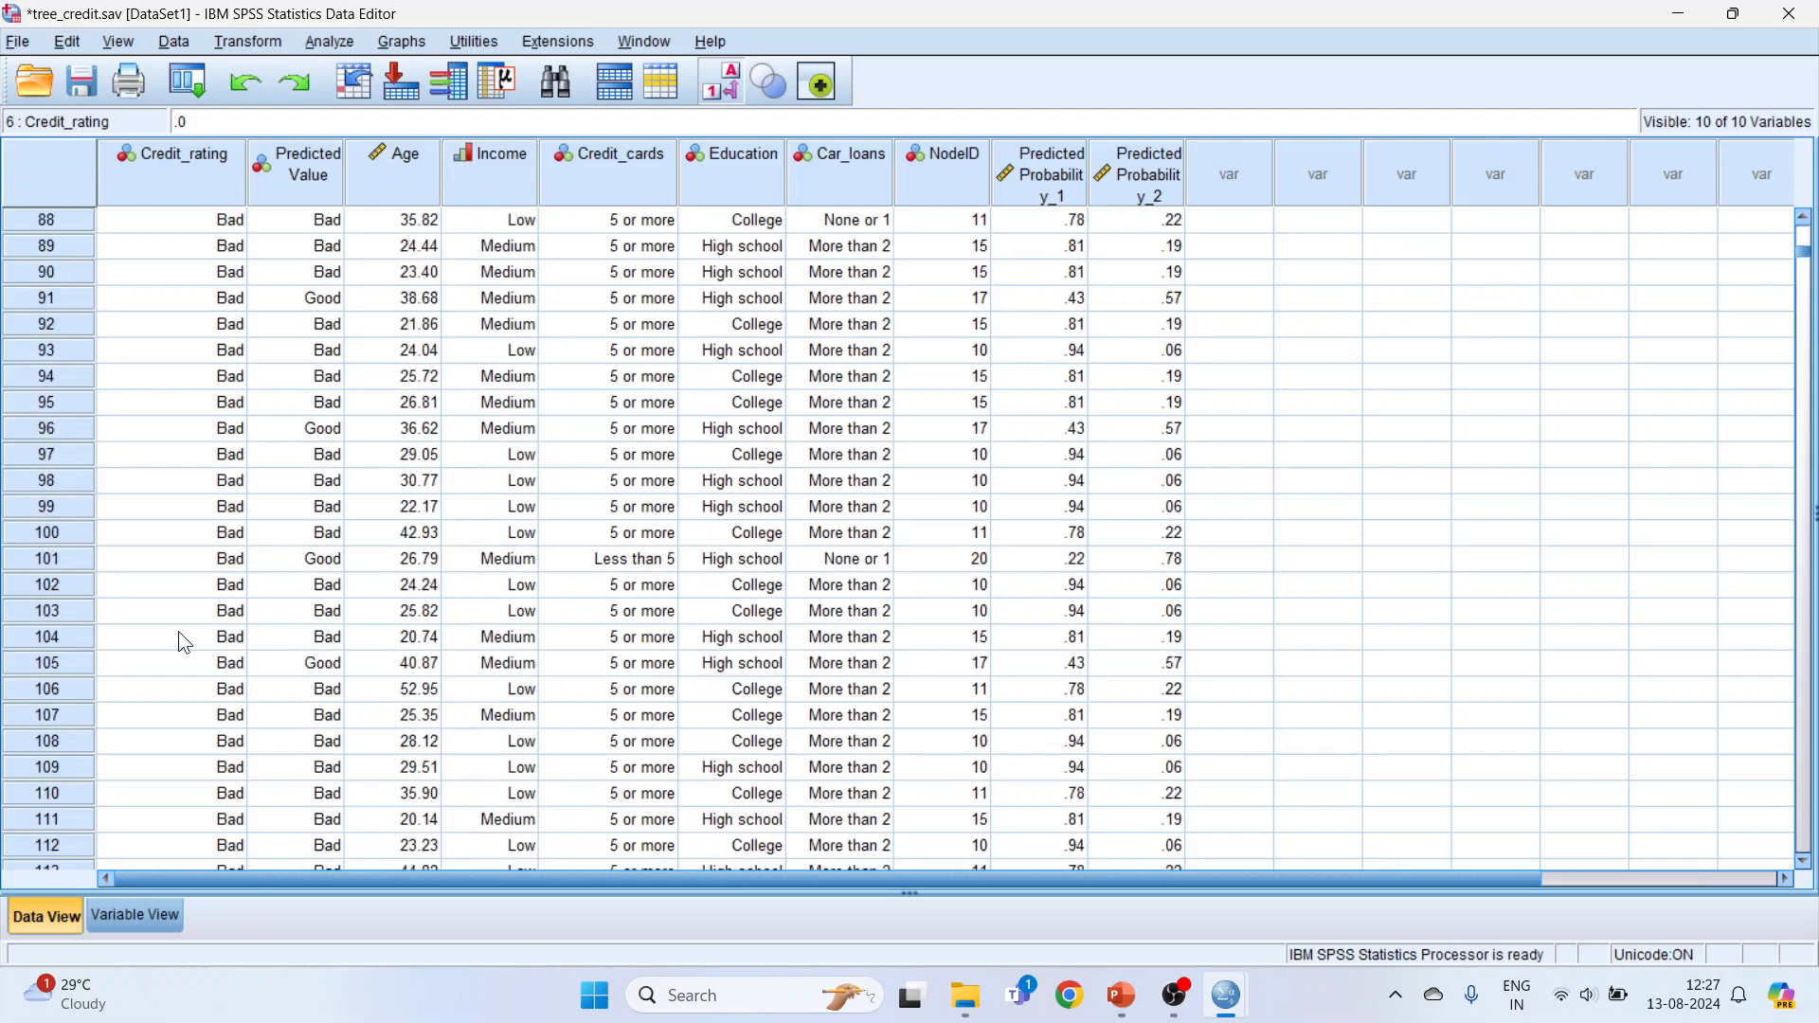
Step: Compare observed and predicted ratings among the Good-rated cases, focusing on cases 1187 and 1188
{"action": "scroll", "coordinate": [185, 643], "scroll_direction": "down", "scroll_amount": 20}
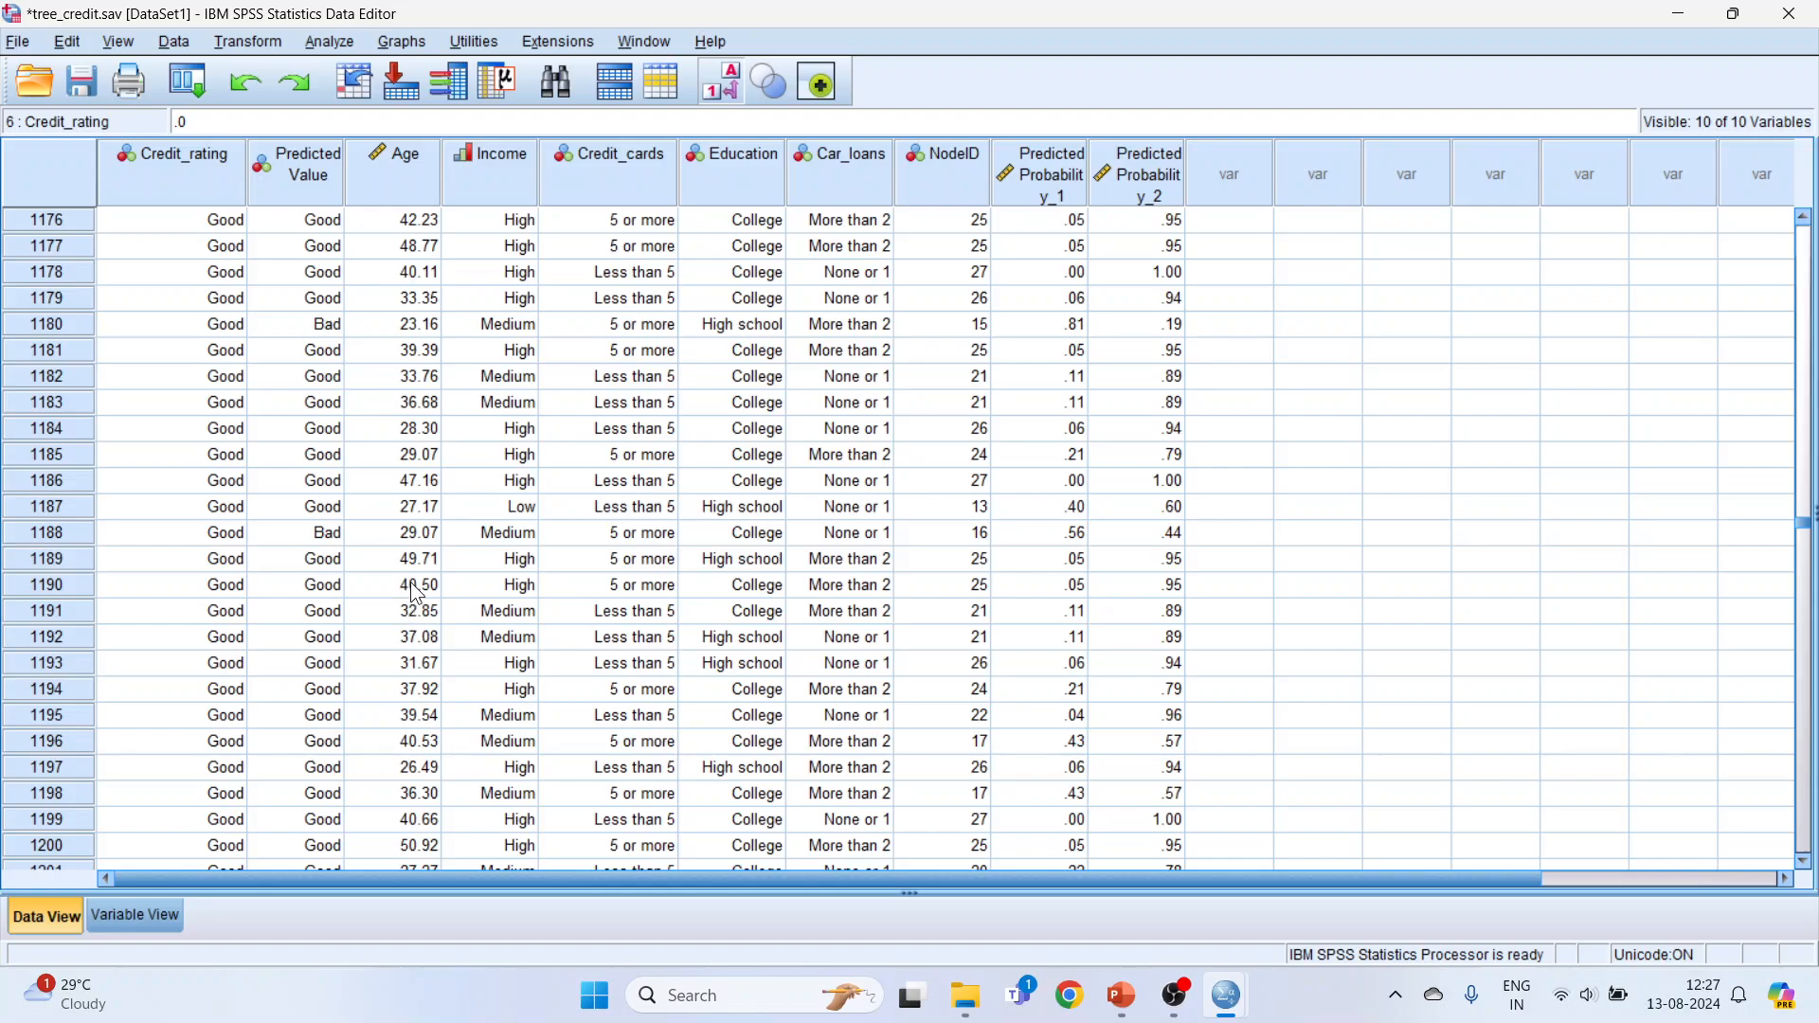
{"action": "left_click", "coordinate": [231, 514]}
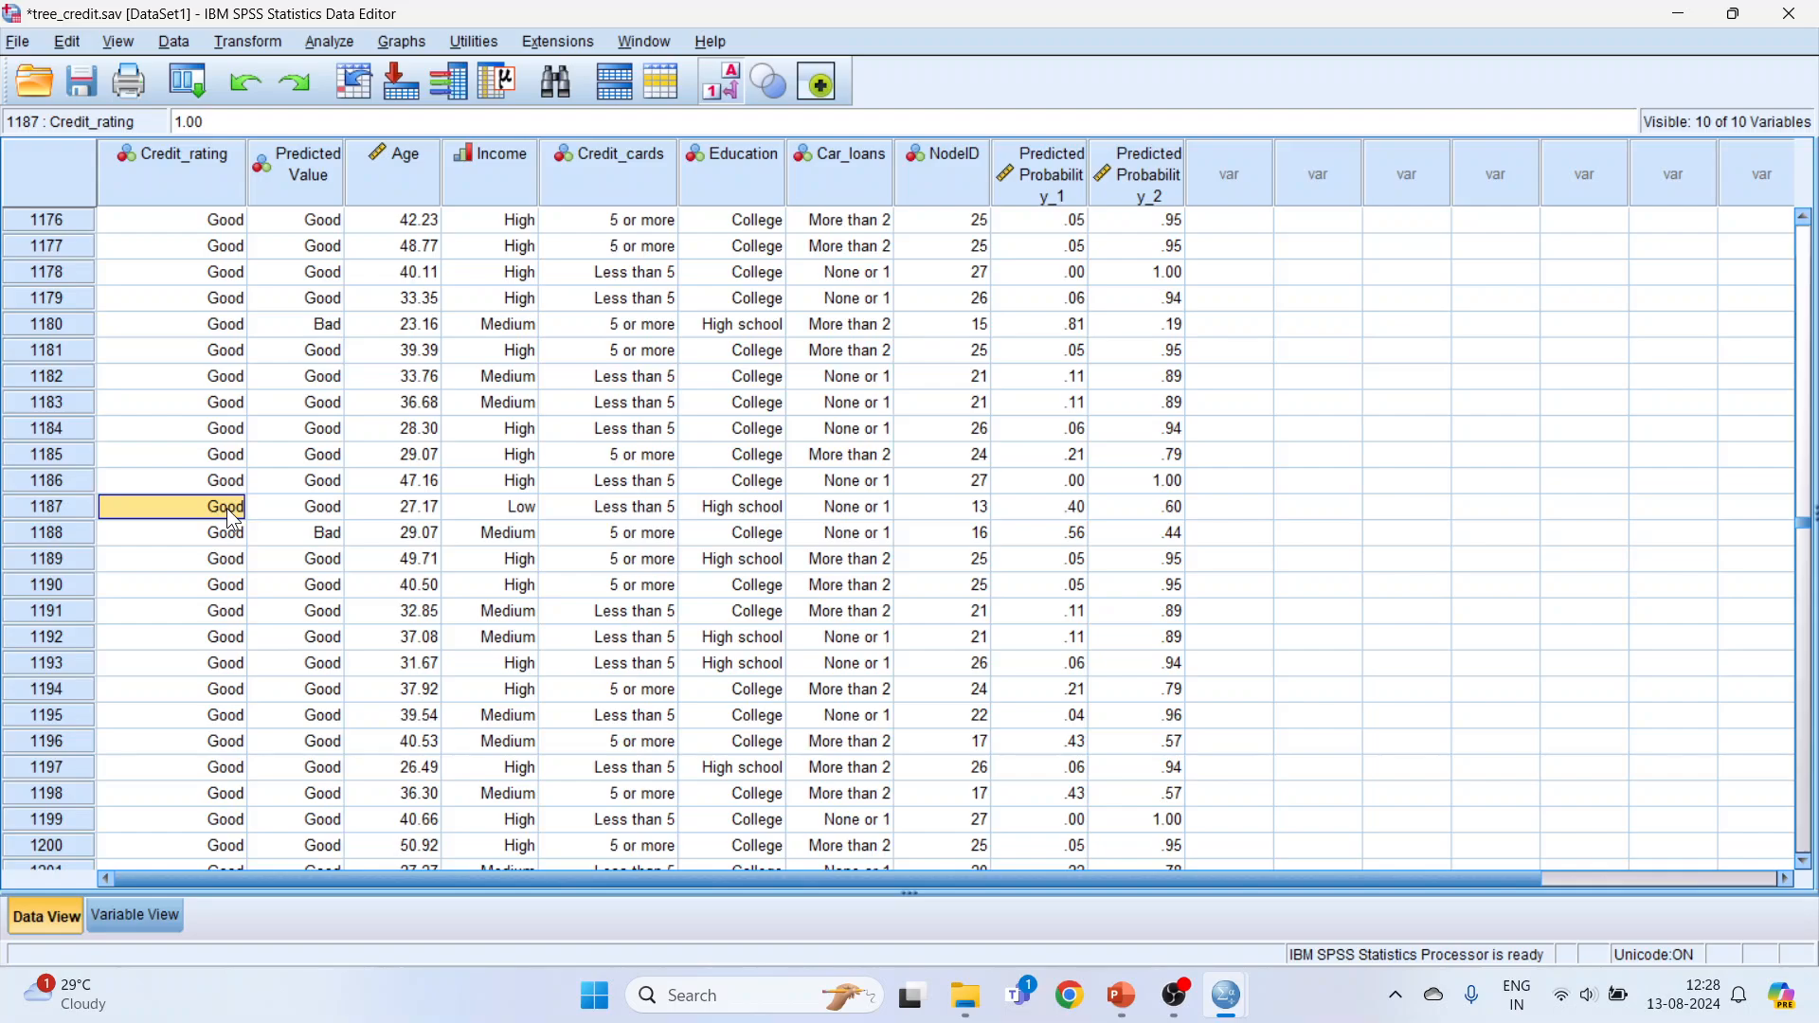
{"action": "left_click", "coordinate": [229, 536]}
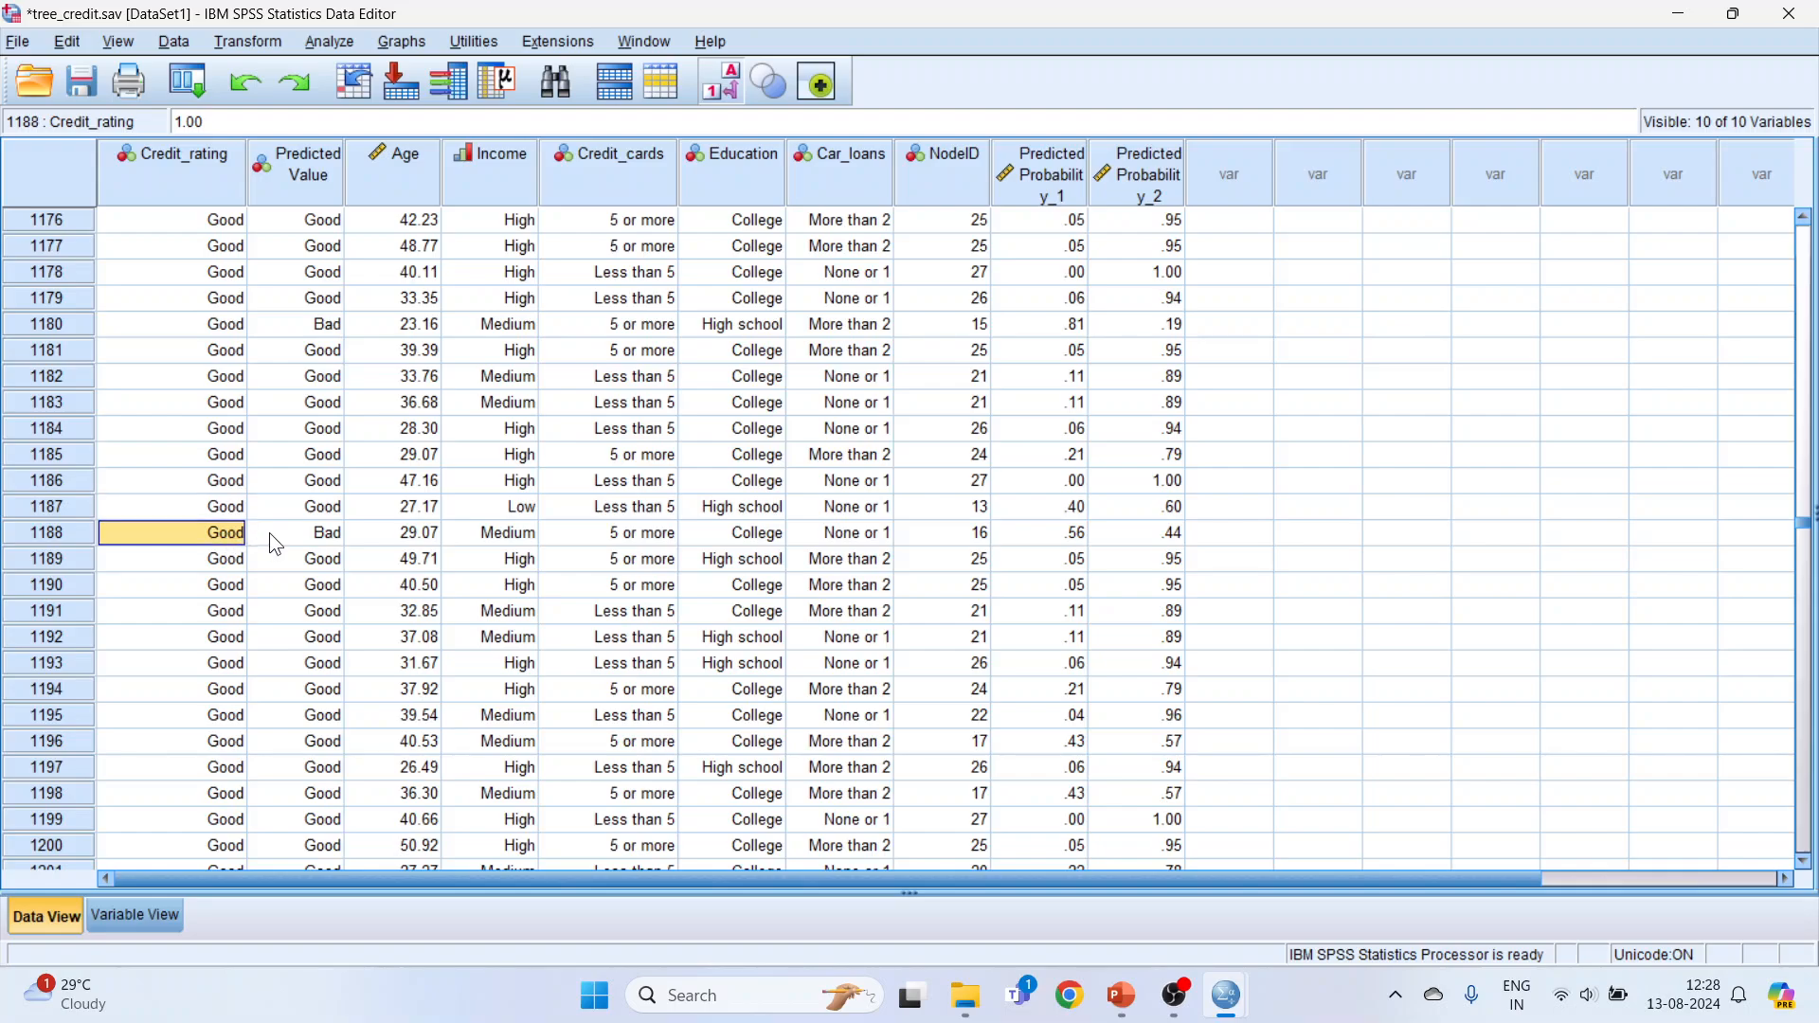
{"action": "left_click", "coordinate": [325, 546]}
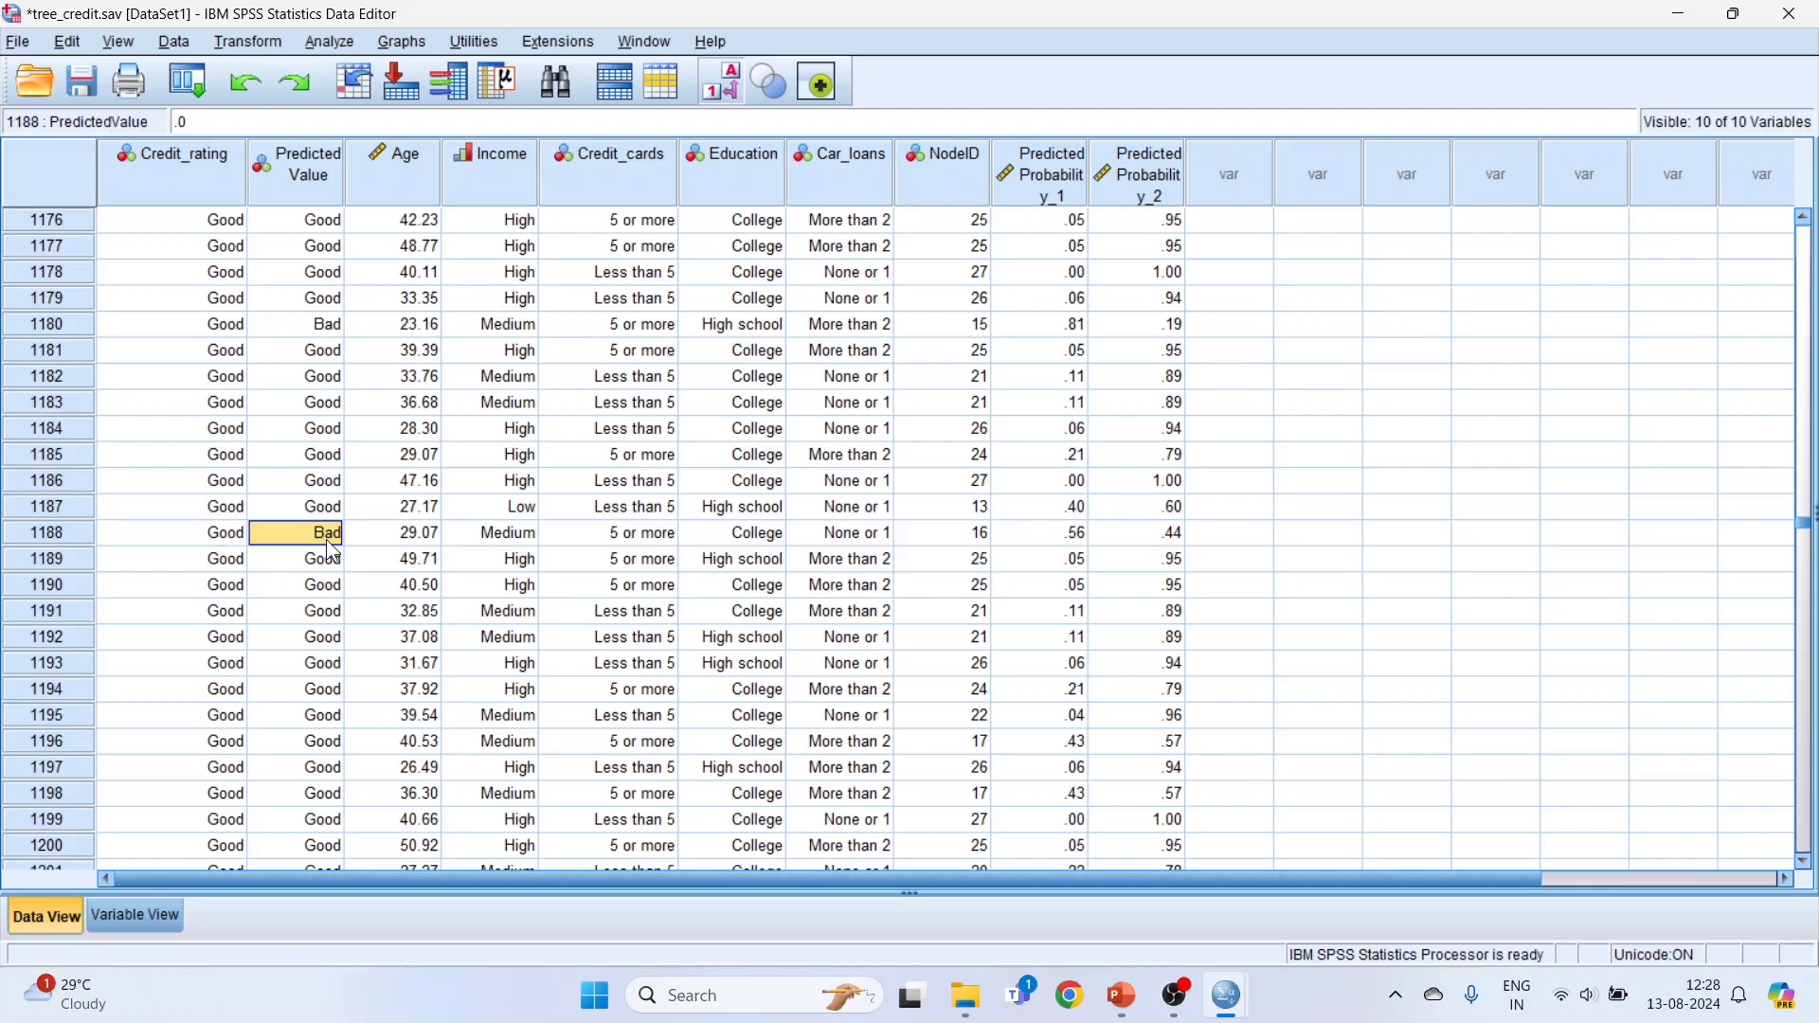
Step: Switch back to the Output Viewer and review the Classification table's correct and incorrect predictions
{"action": "mouse_move", "coordinate": [1133, 976]}
{"action": "mouse_move", "coordinate": [1226, 990]}
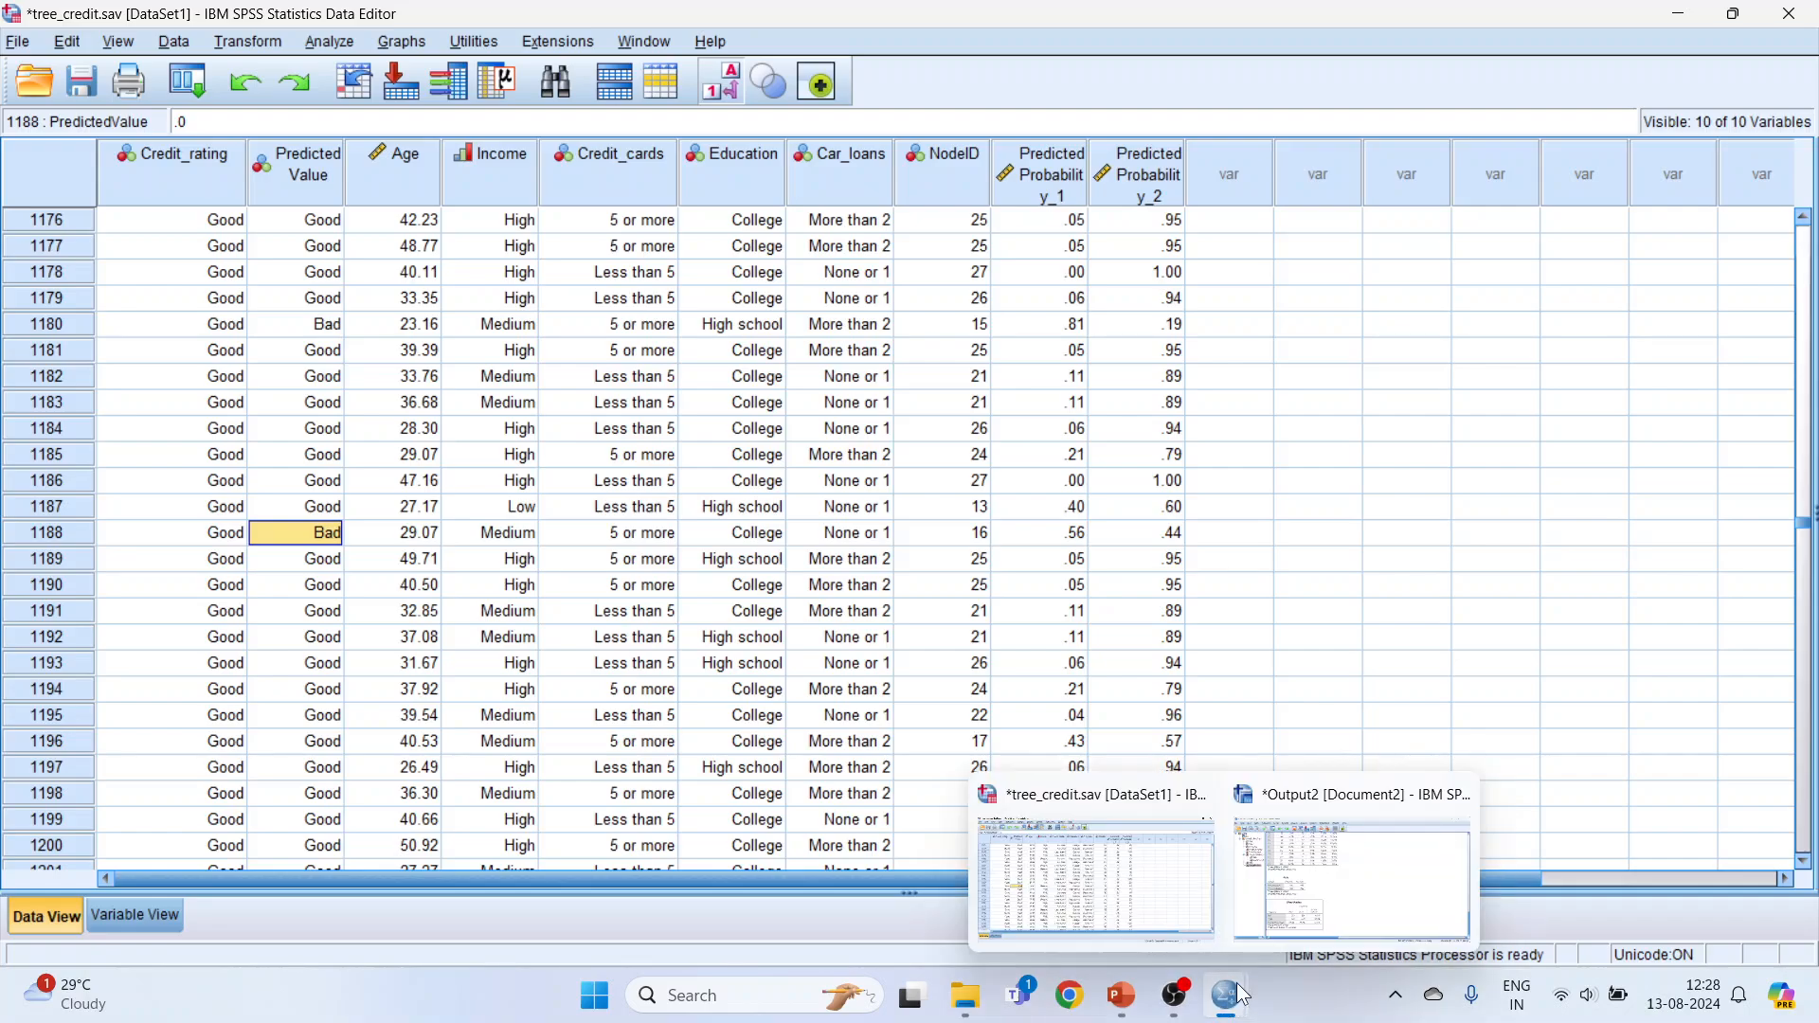
{"action": "left_click", "coordinate": [1334, 864]}
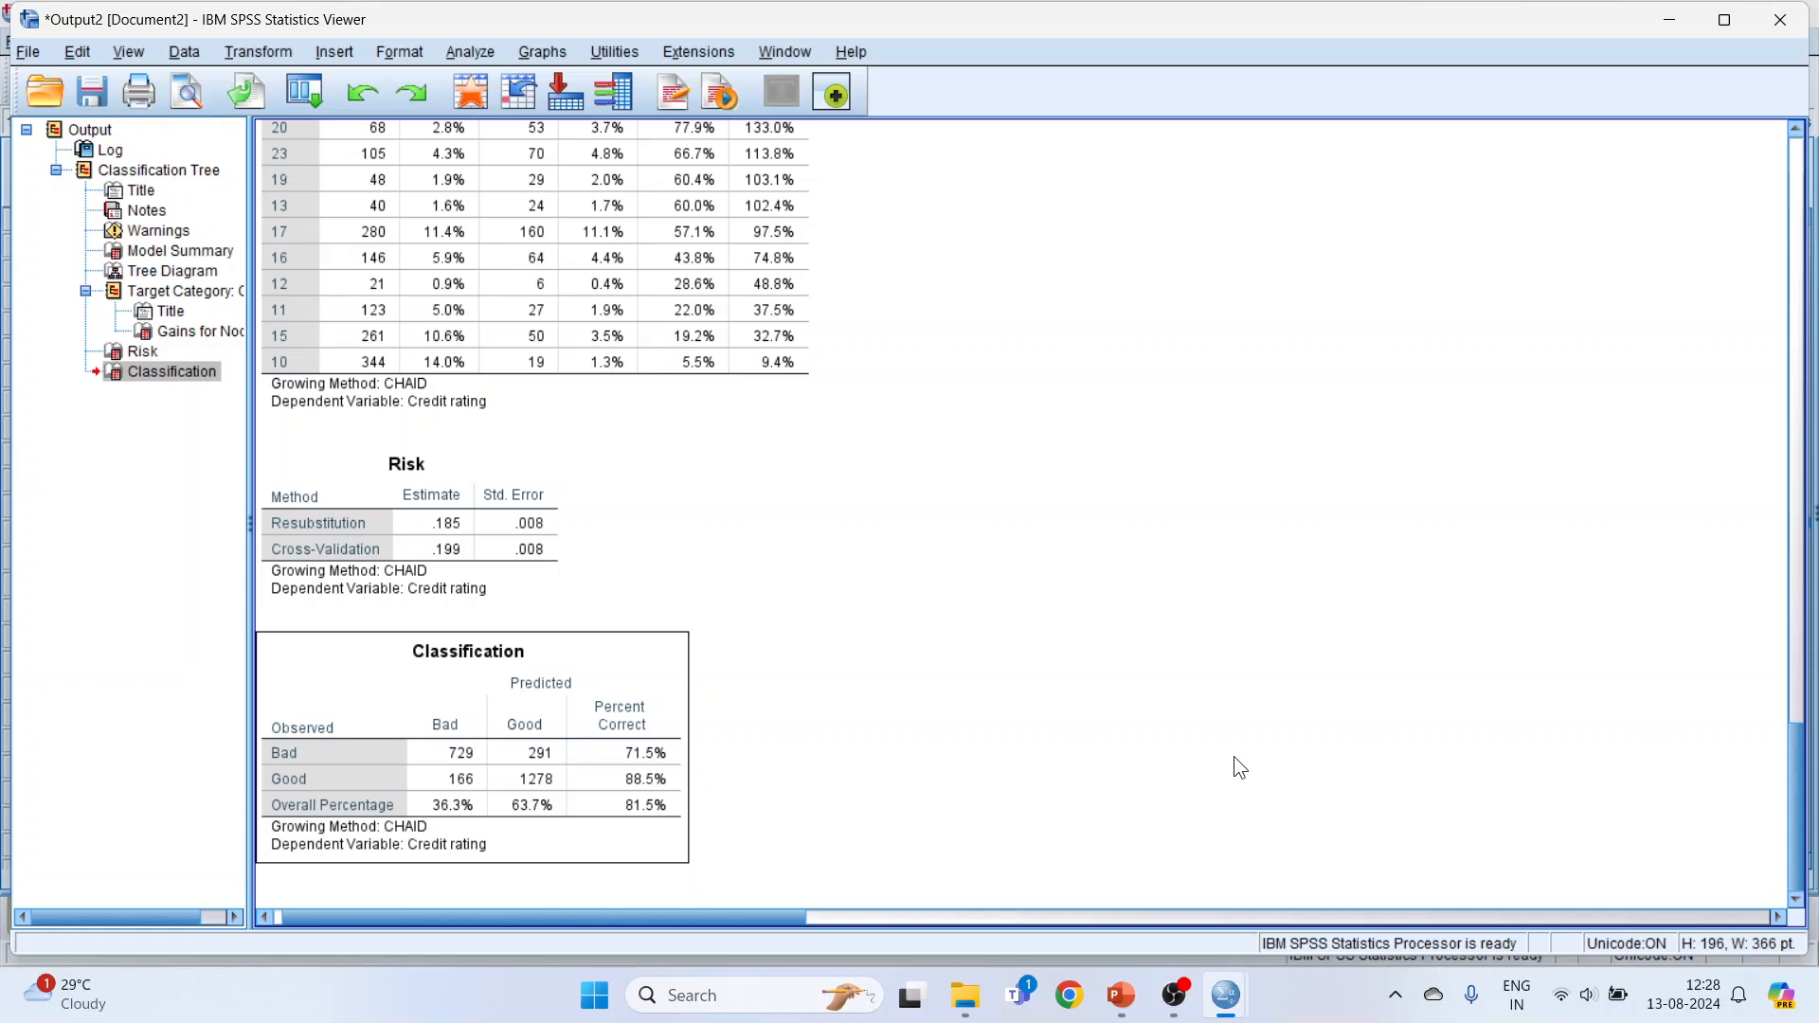
Step: Open the exported Rules text file from the Decision Tree folder and examine Node 10's prediction and probability
{"action": "key", "text": "alt+Tab"}
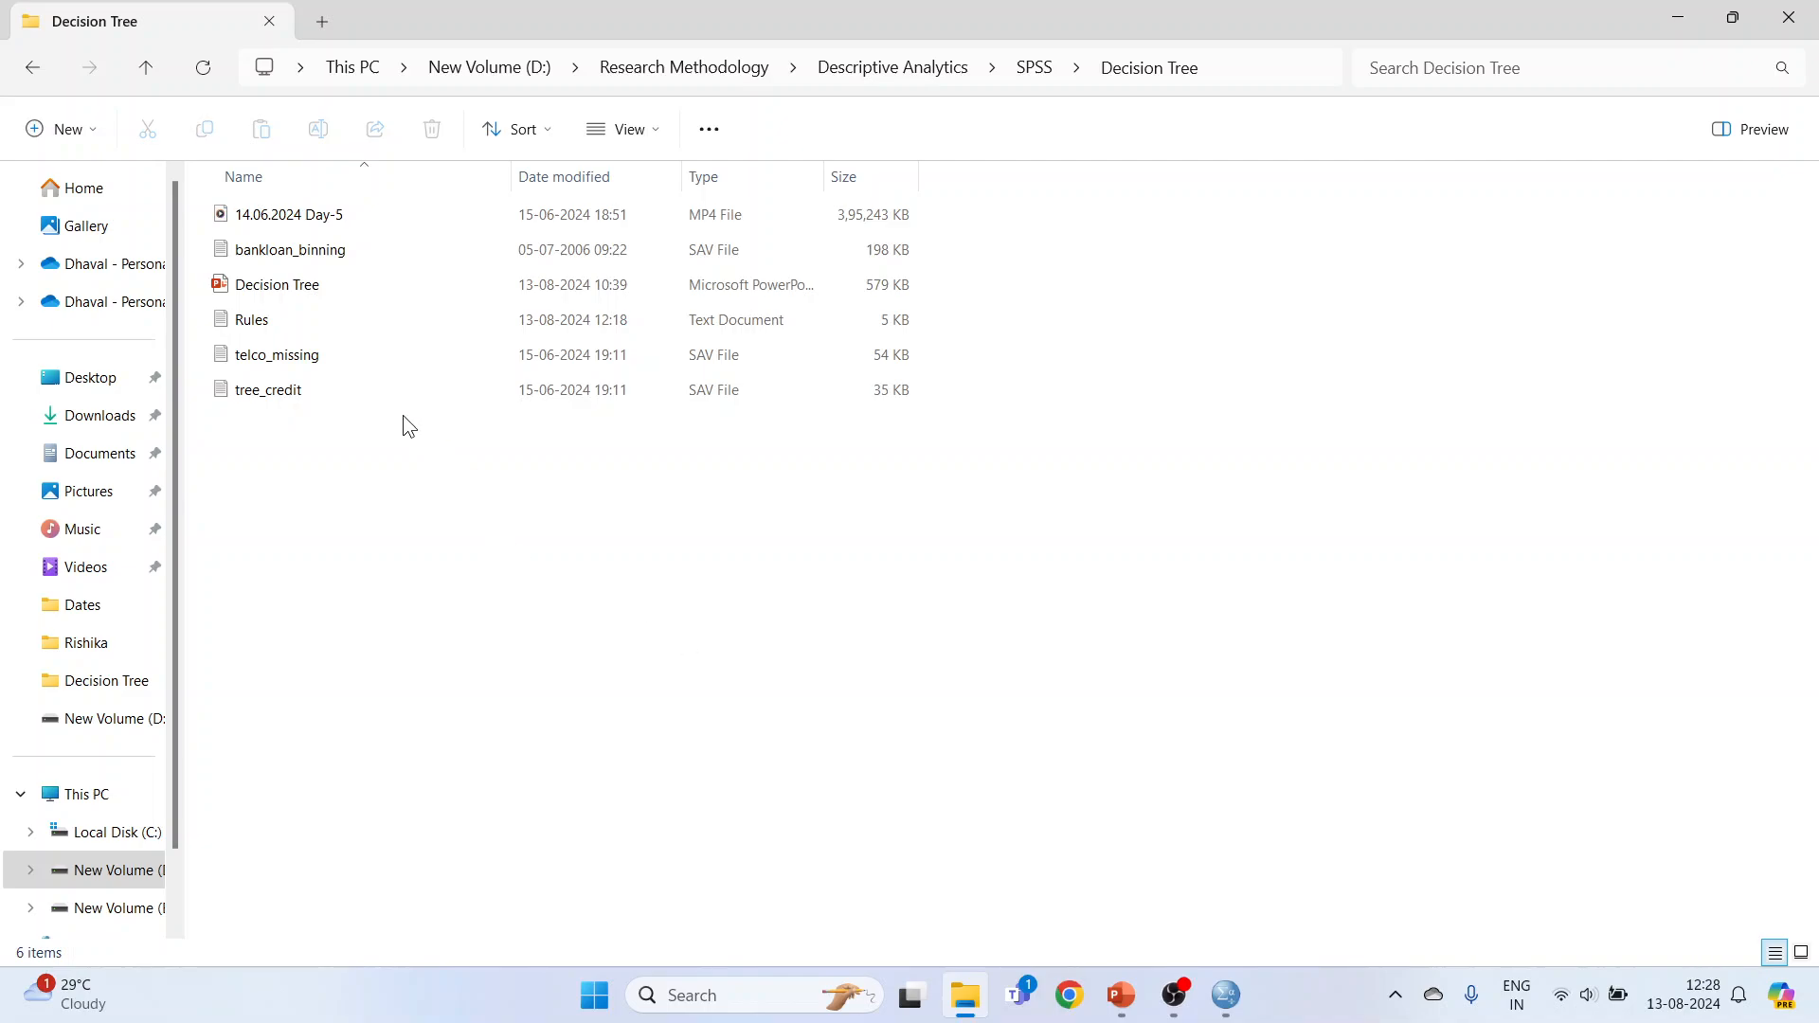
{"action": "double_click", "coordinate": [275, 325]}
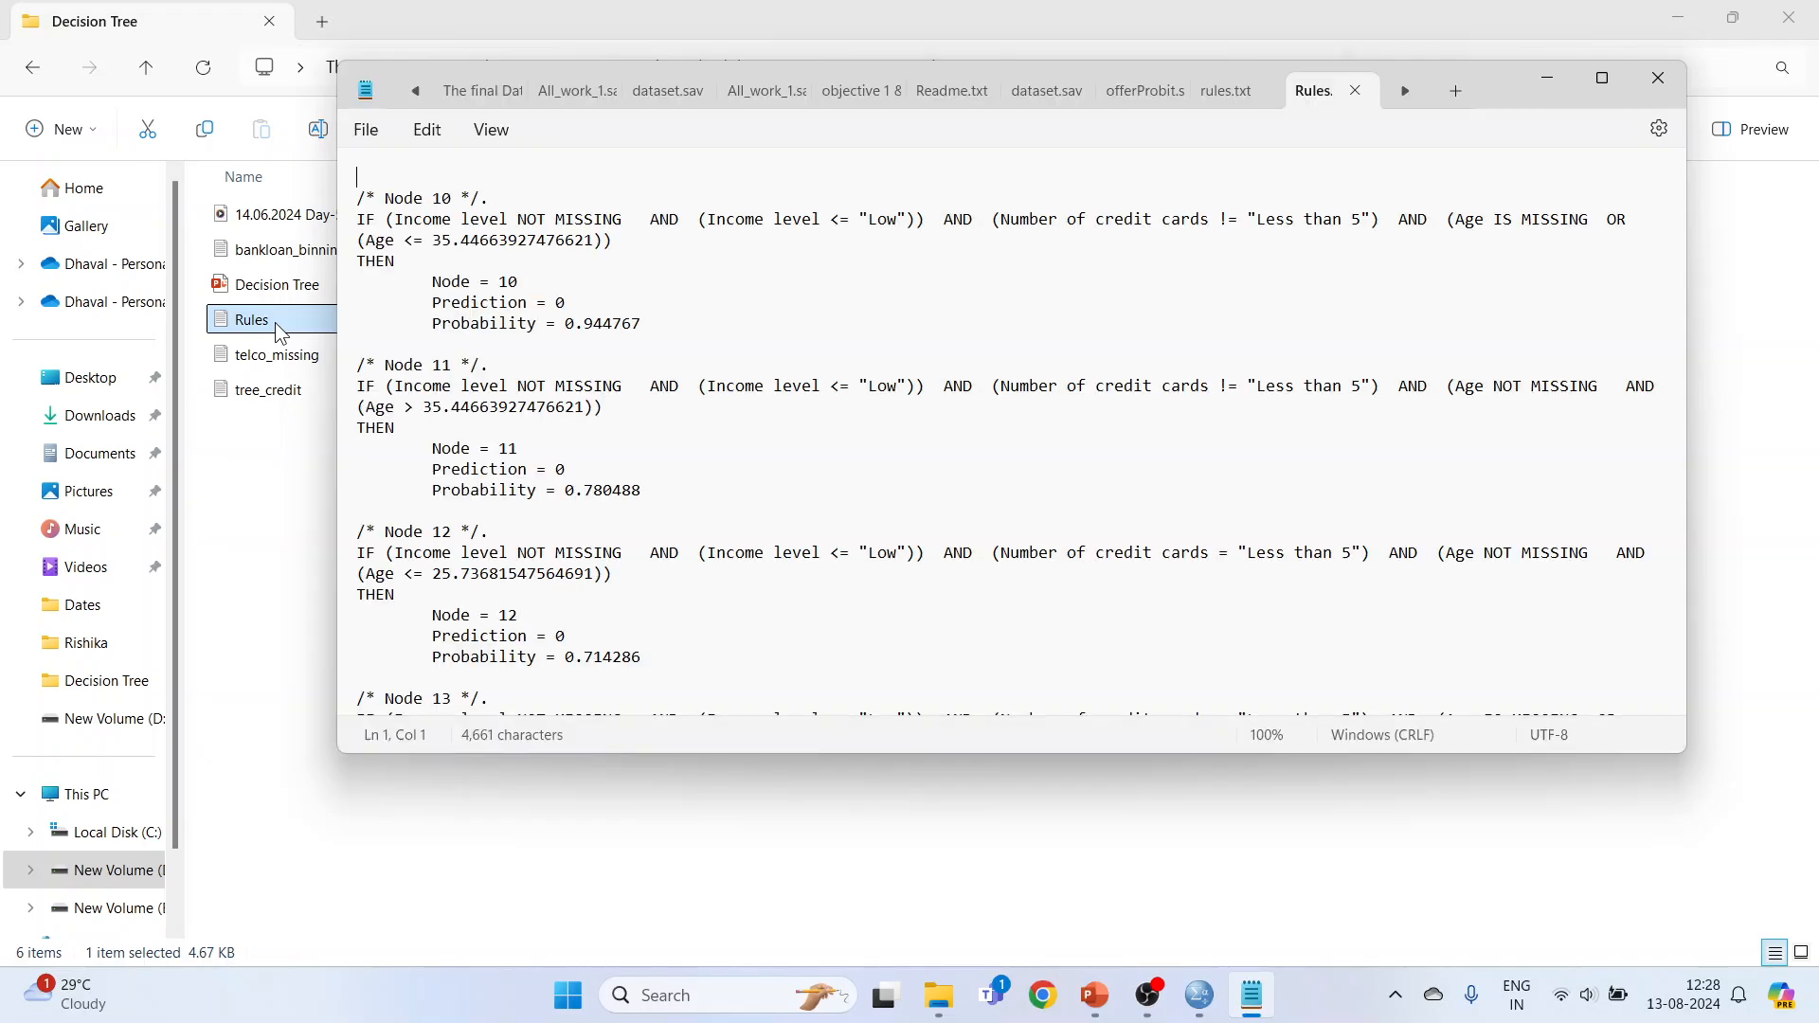
{"action": "left_click", "coordinate": [1605, 88]}
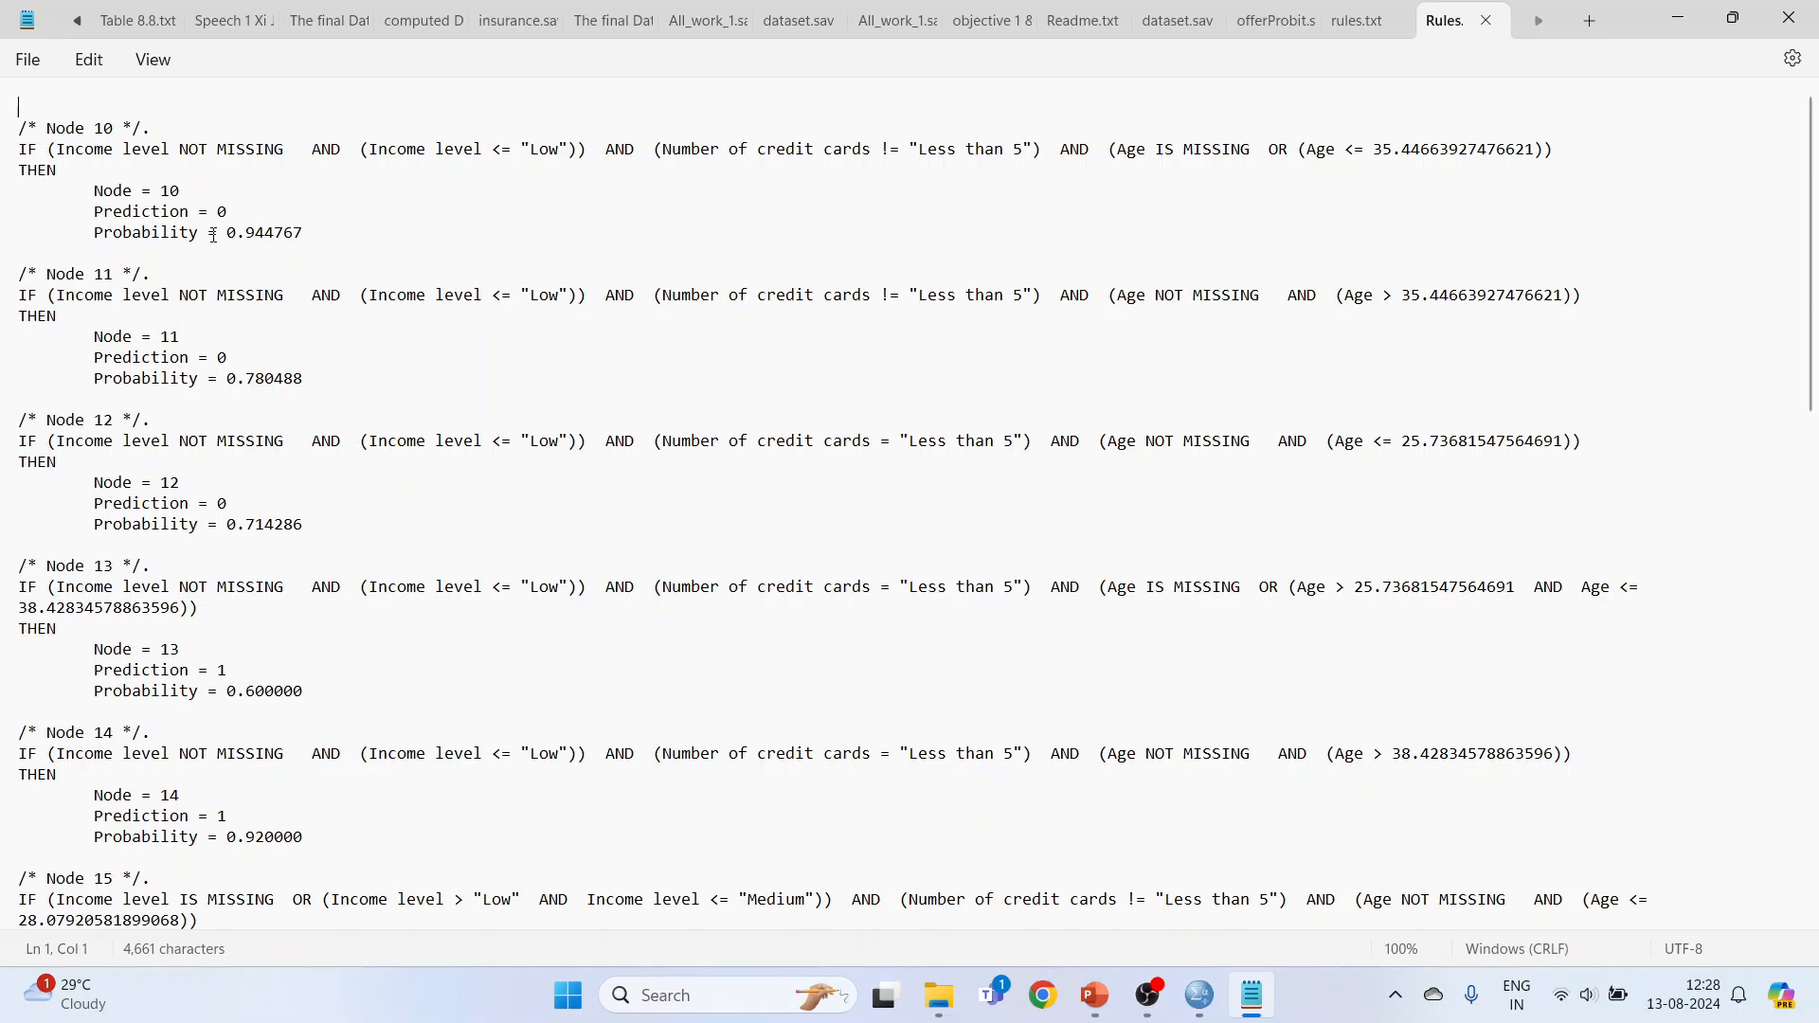
{"action": "left_click_drag", "start_coordinate": [227, 241], "coordinate": [323, 244]}
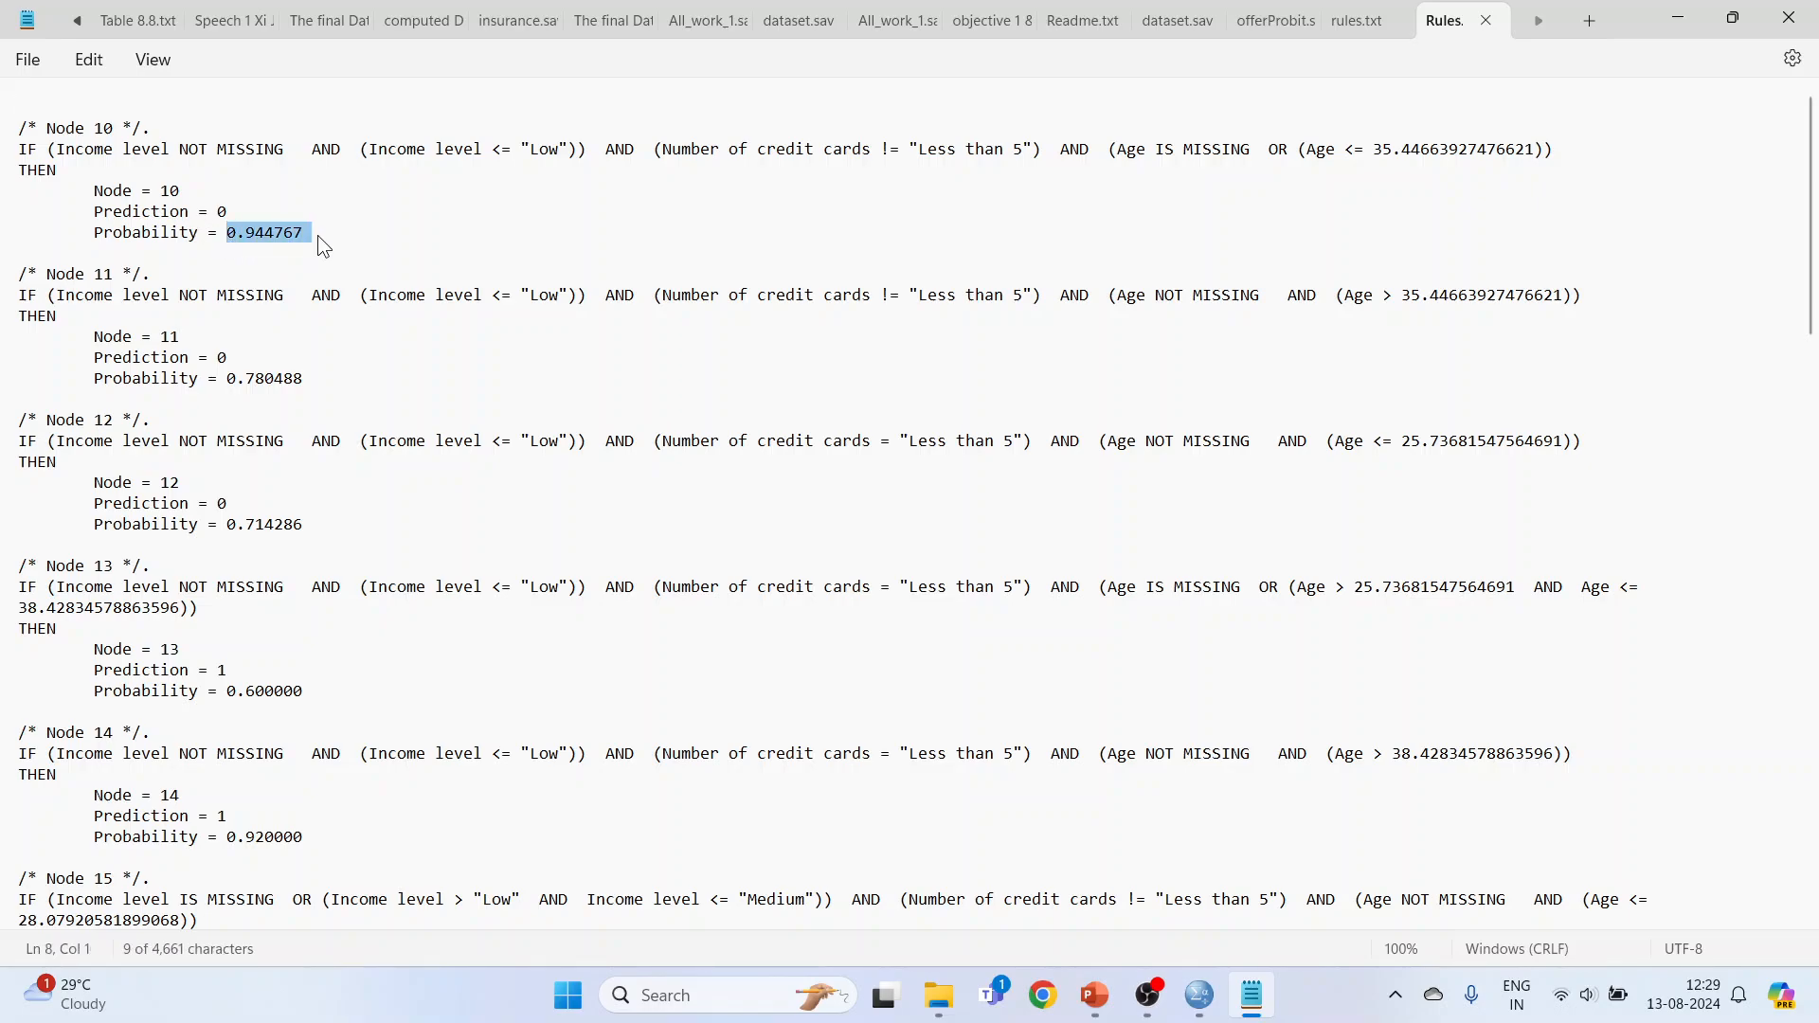
{"action": "double_click", "coordinate": [221, 211]}
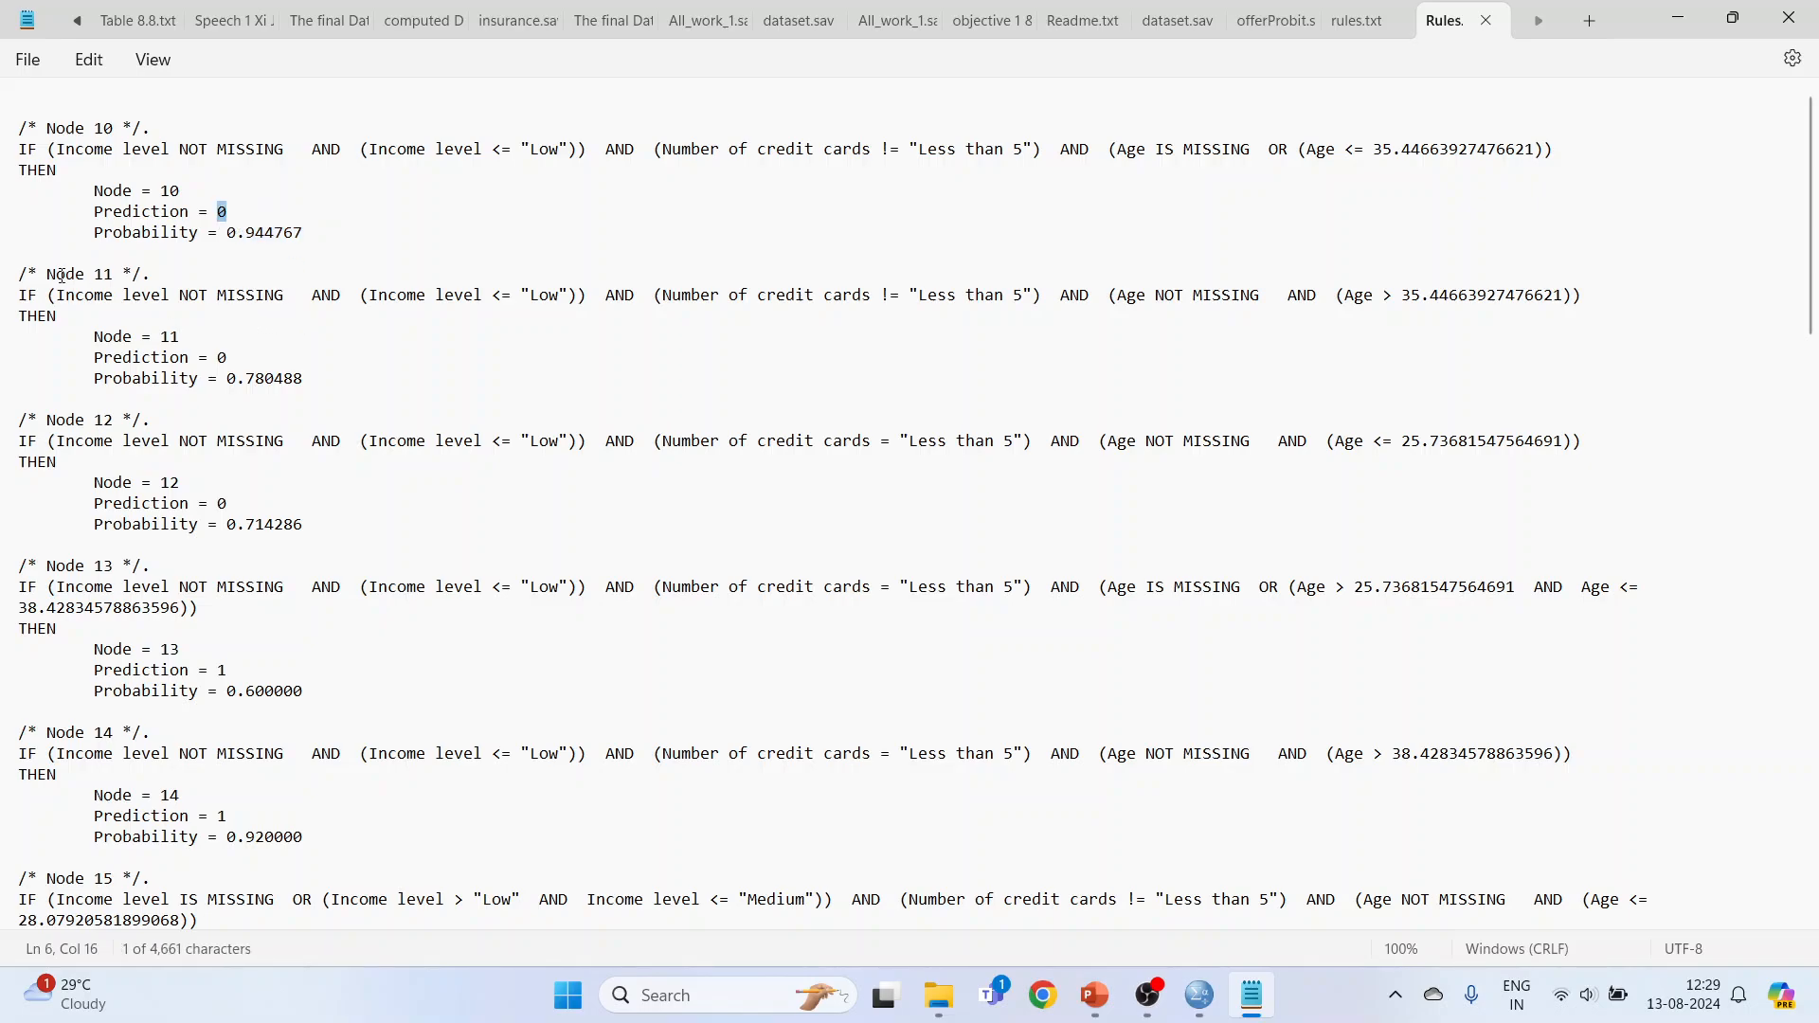
Step: Read through the remaining exported node rules down to Node 27
{"action": "scroll", "coordinate": [62, 275], "scroll_direction": "down", "scroll_amount": 9}
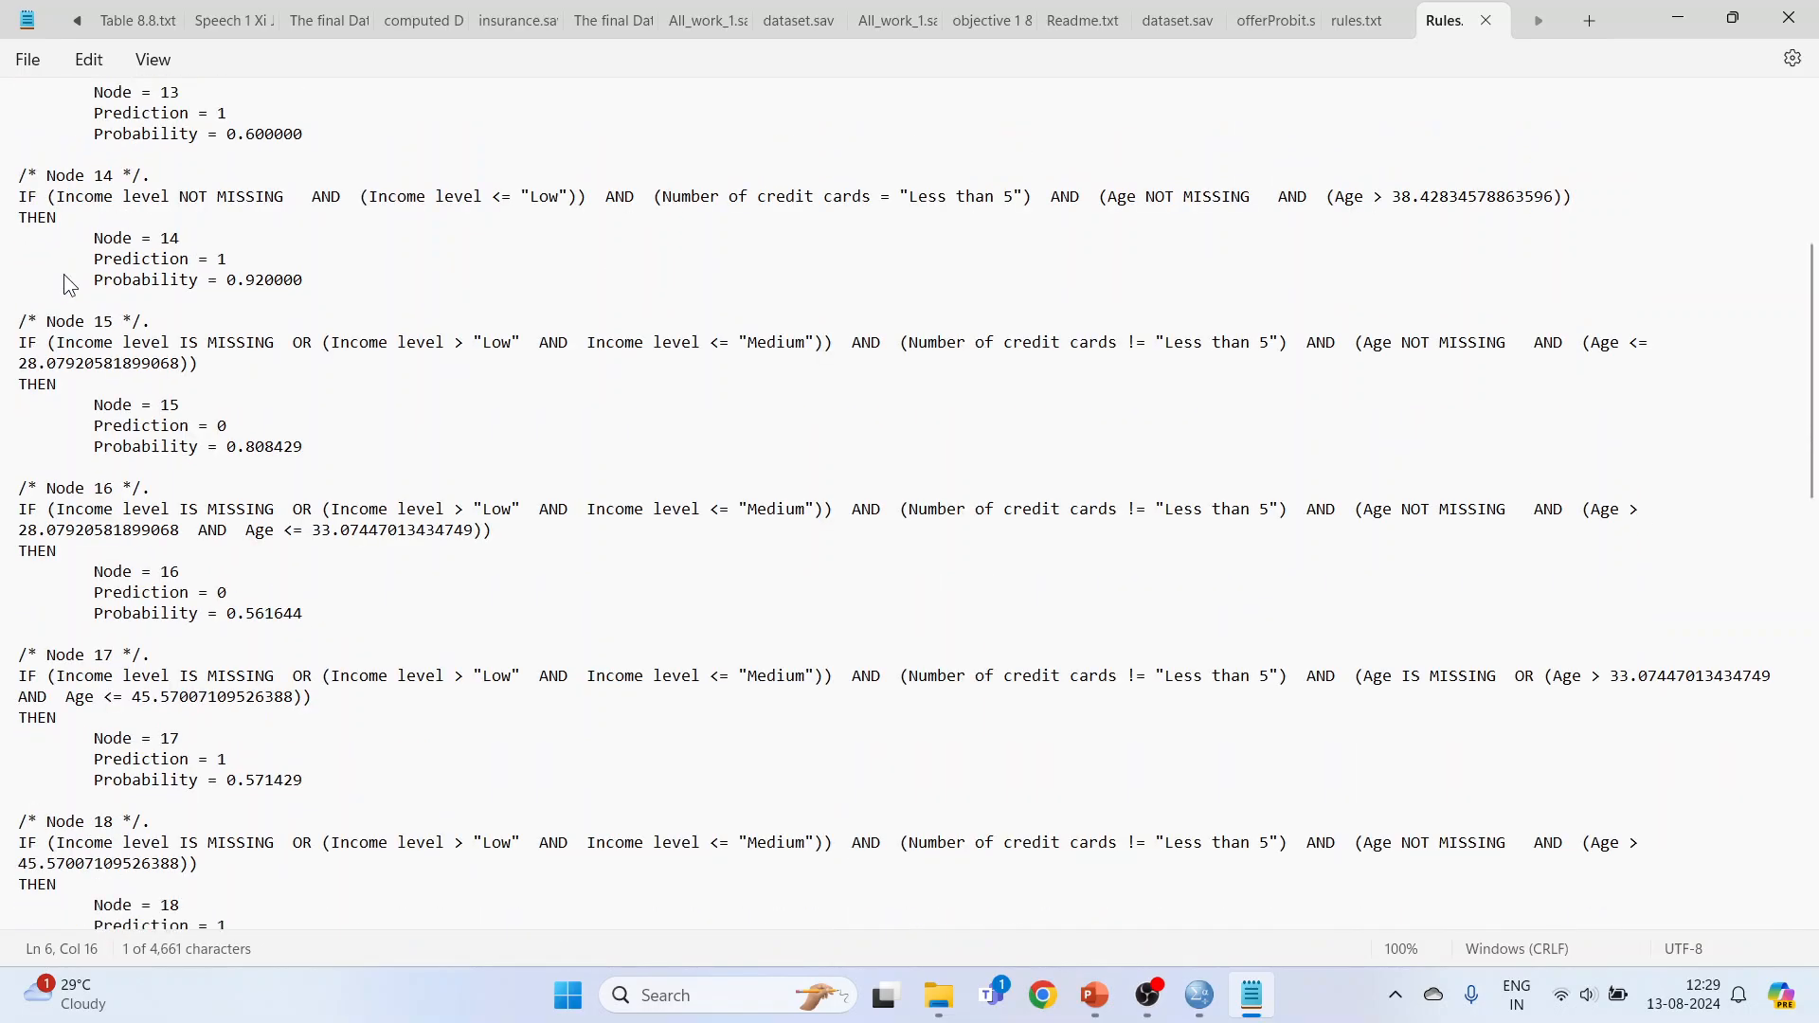
{"action": "scroll", "coordinate": [66, 282], "scroll_direction": "down", "scroll_amount": 11}
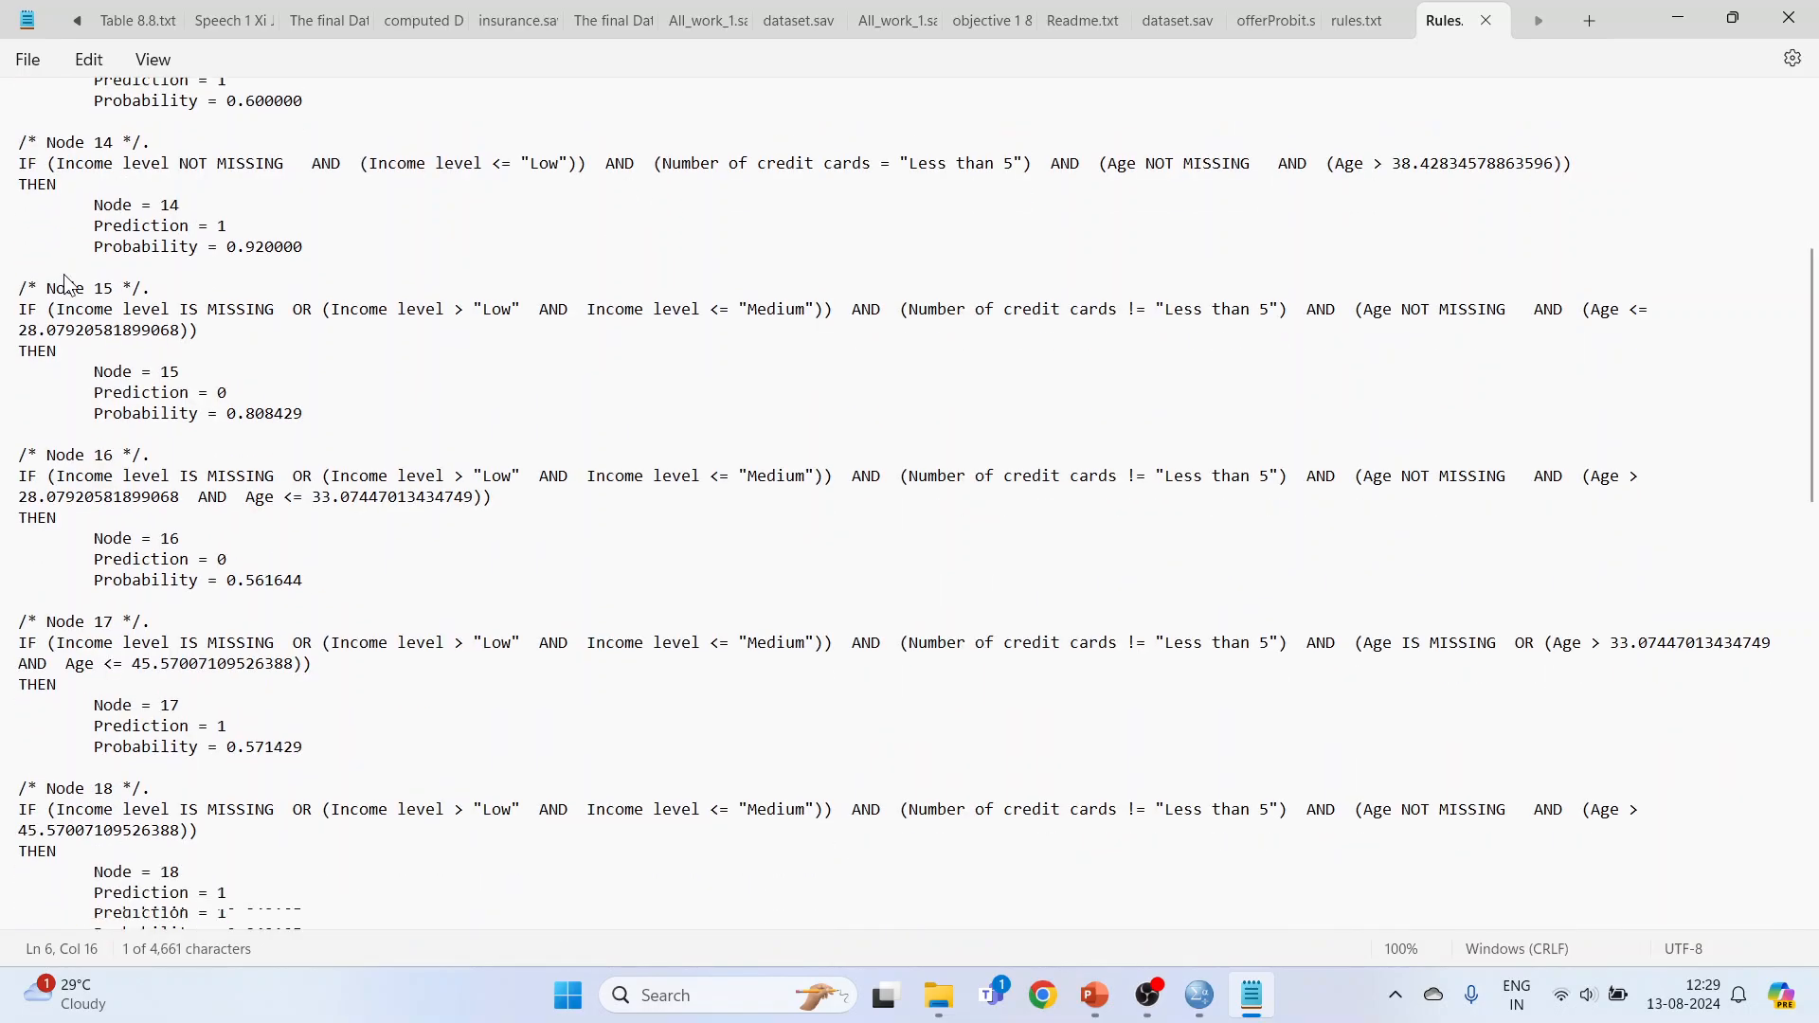
{"action": "scroll", "coordinate": [67, 284], "scroll_direction": "down", "scroll_amount": 12}
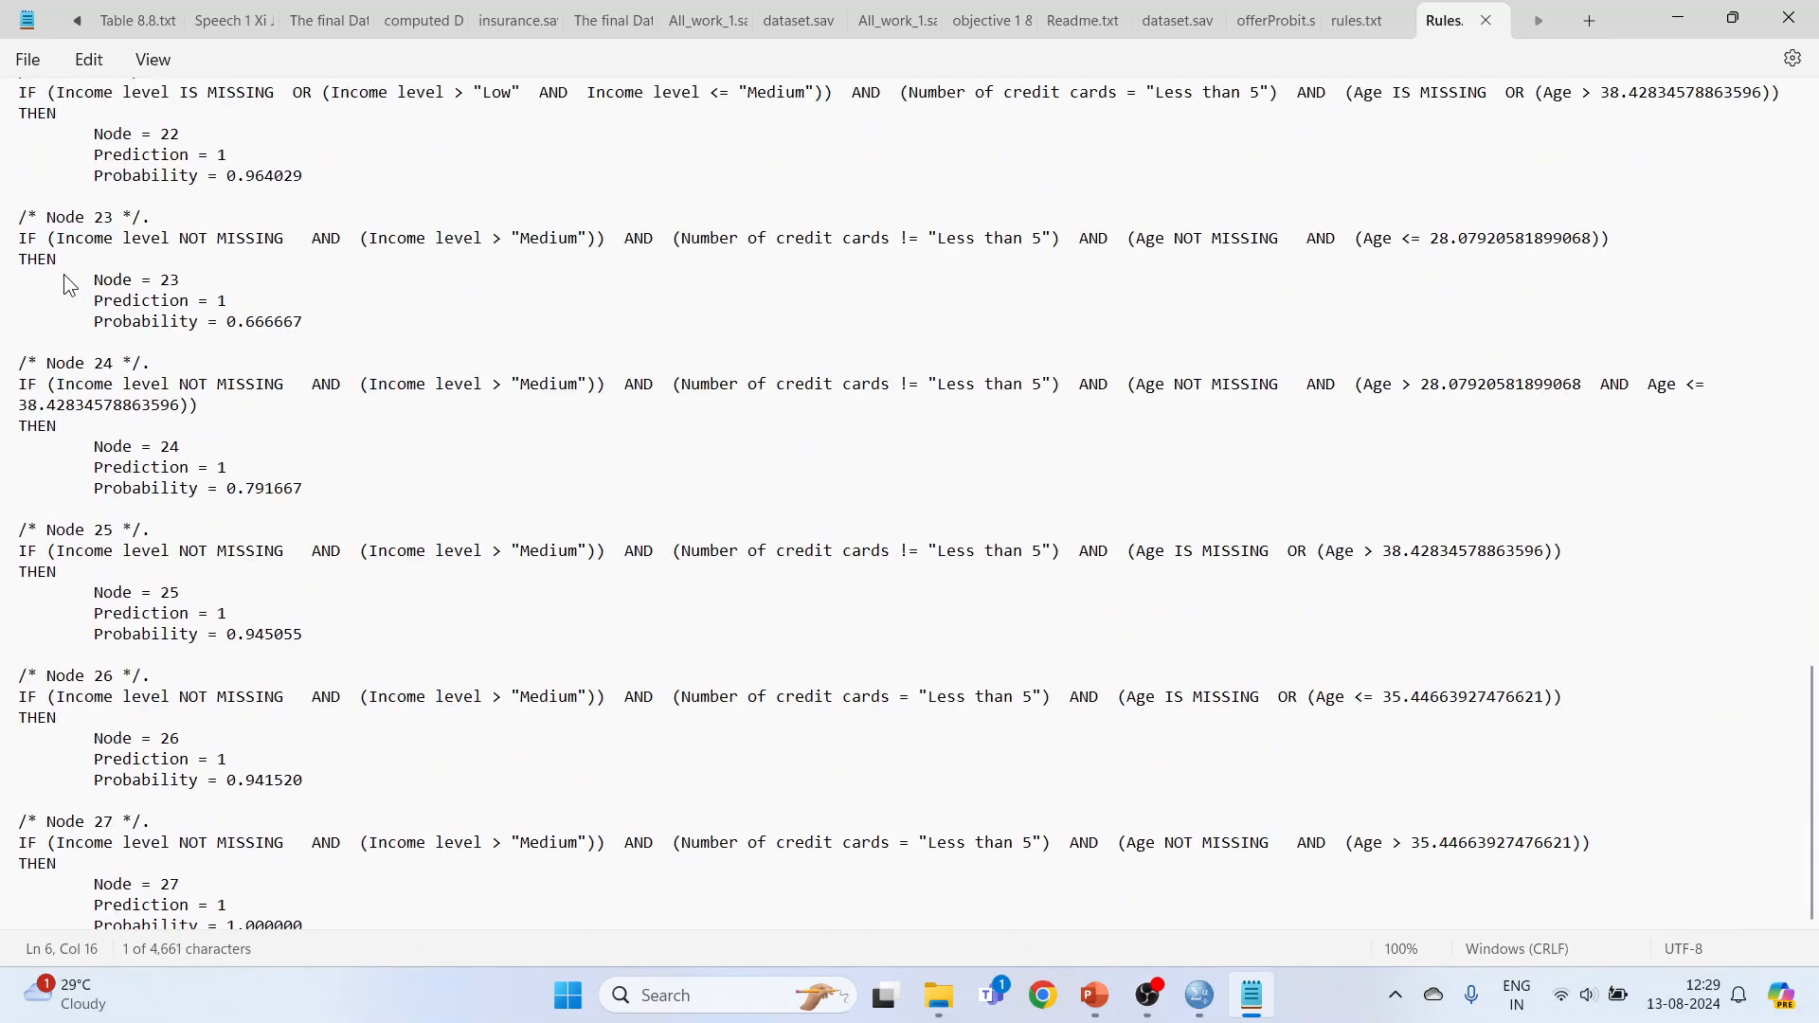
Step: Switch to the Decision Tree presentation in PowerPoint and show the closing Thank You slide as a slide show
{"action": "left_click", "coordinate": [1097, 997]}
{"action": "left_click", "coordinate": [132, 882]}
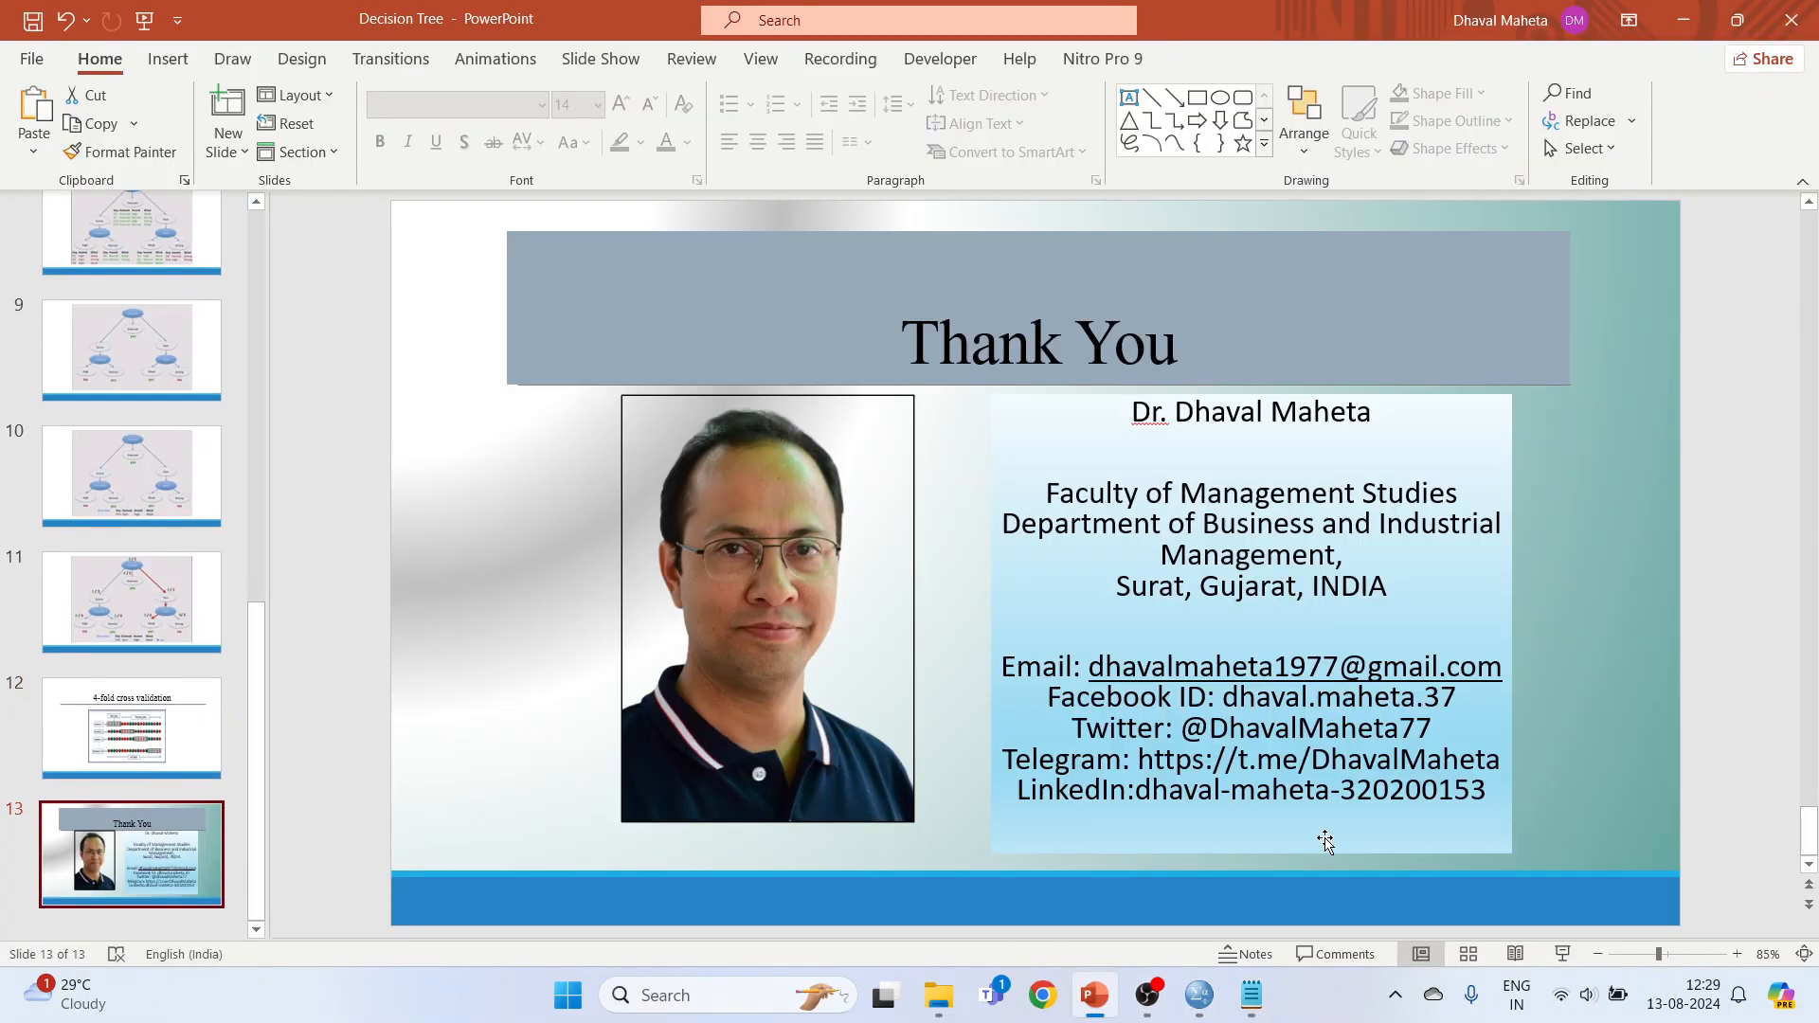
{"action": "left_click", "coordinate": [1565, 954]}
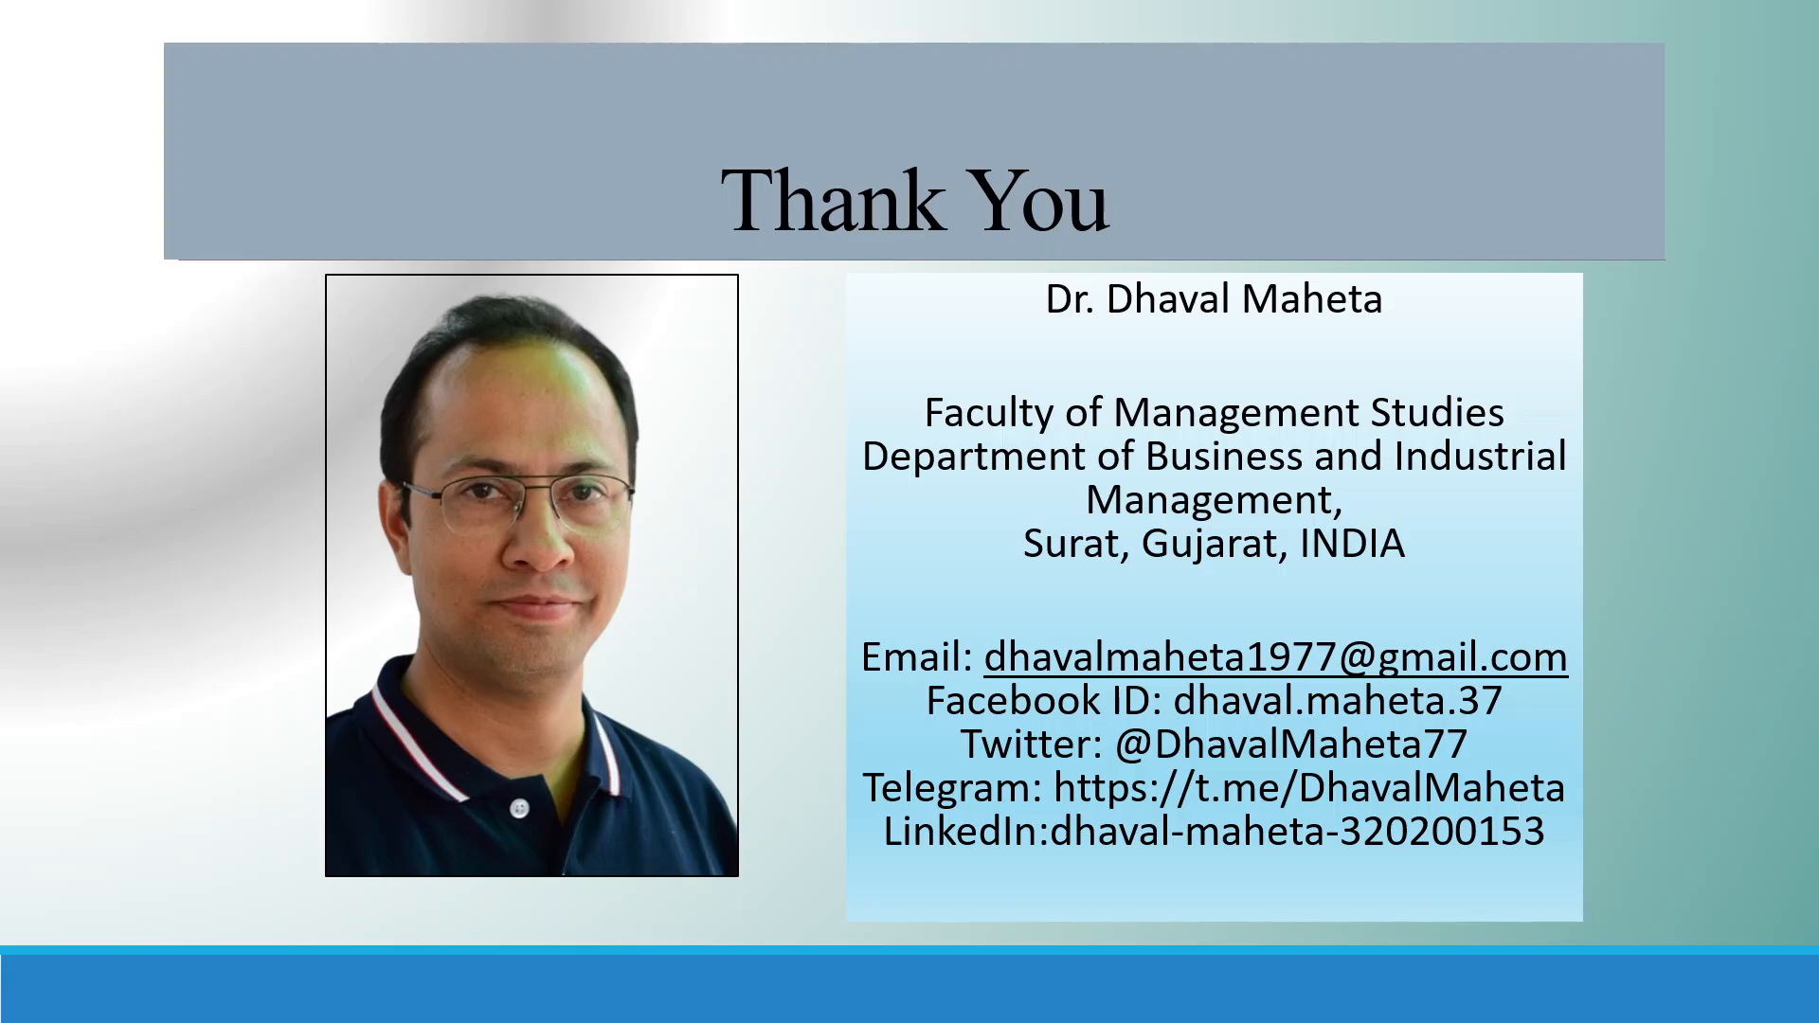